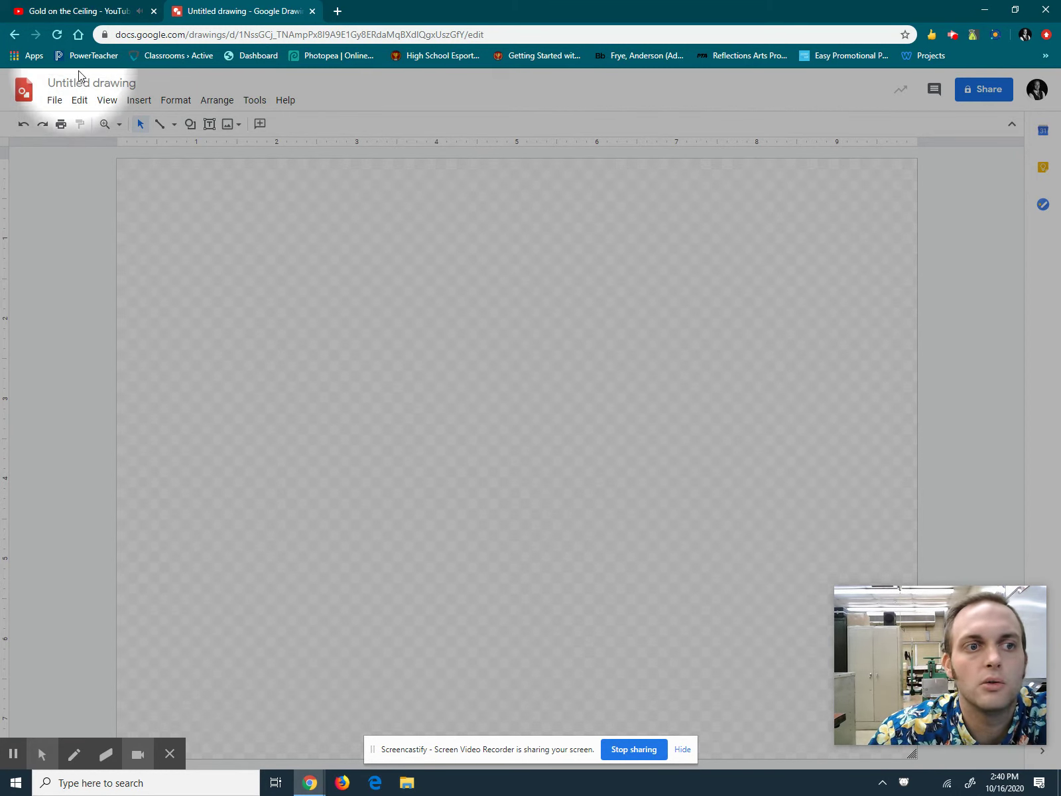
Insert the portrait photo of the man in the vest and tie from the recent Google Drive files into the drawing
left_click(140, 101)
mouse_move(150, 126)
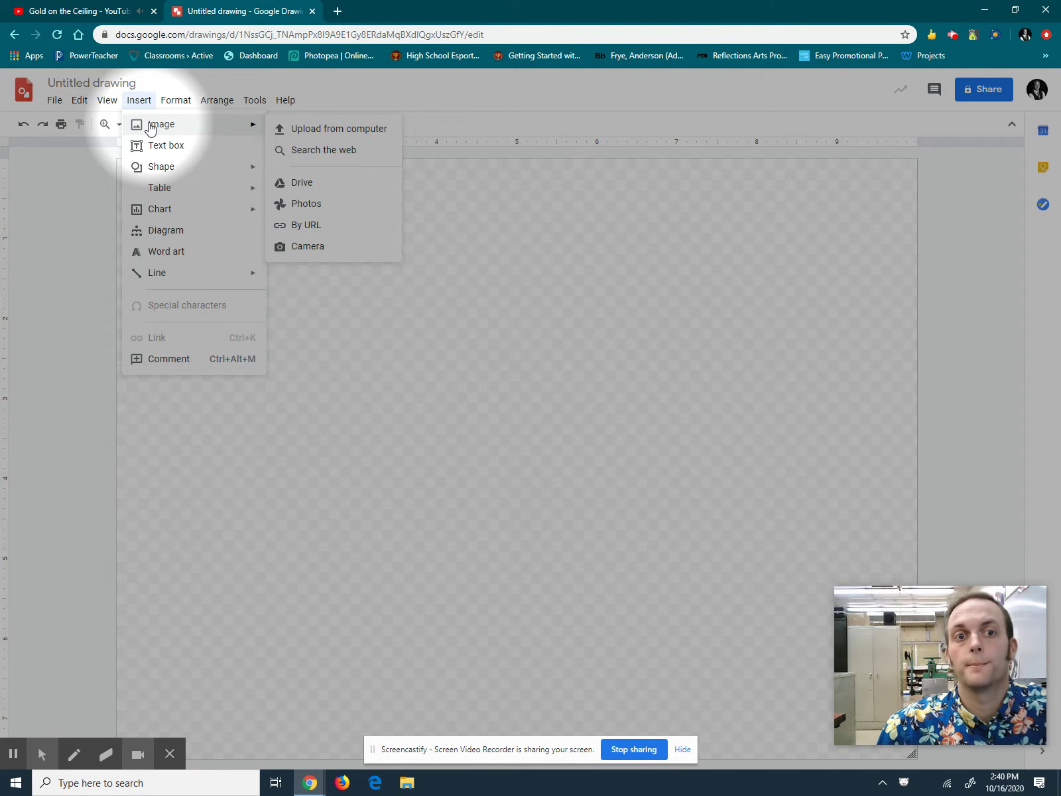
left_click(304, 184)
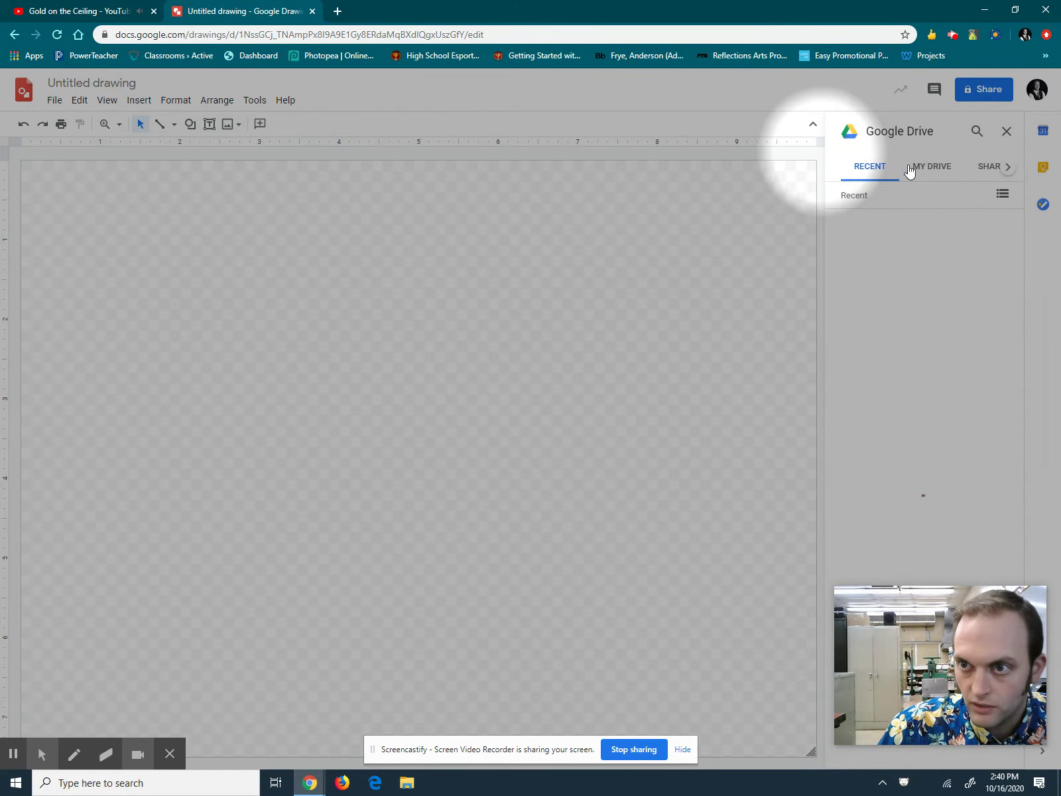
left_click(928, 167)
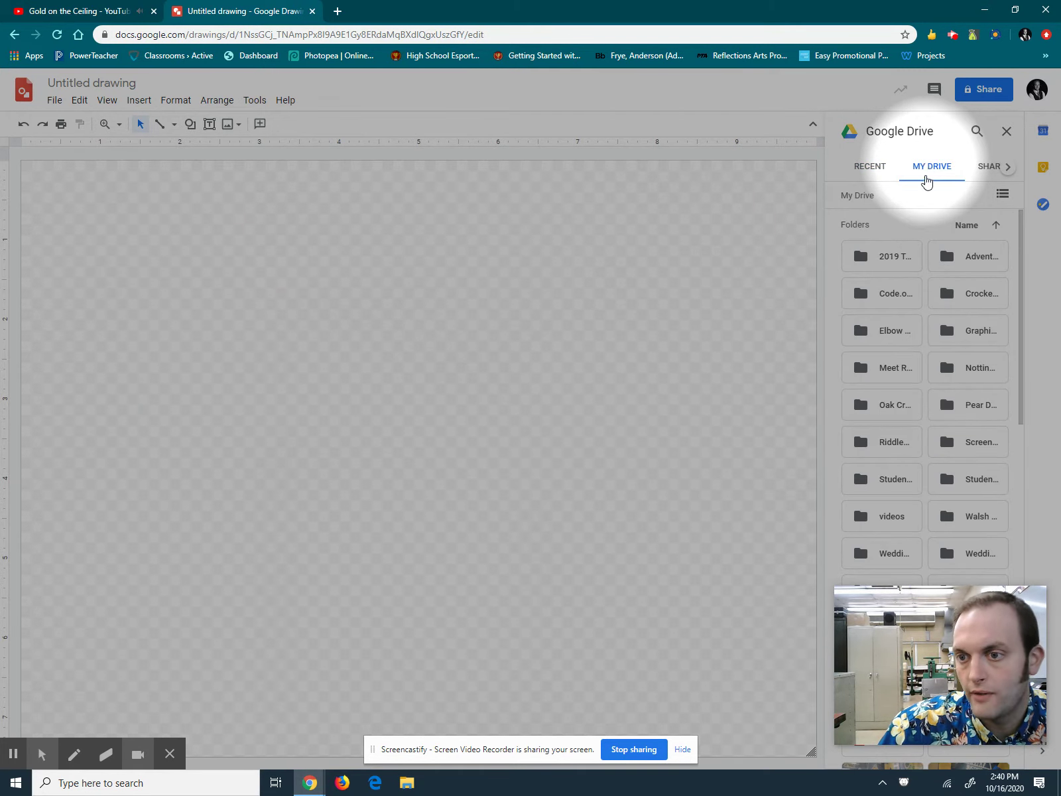
left_click(880, 169)
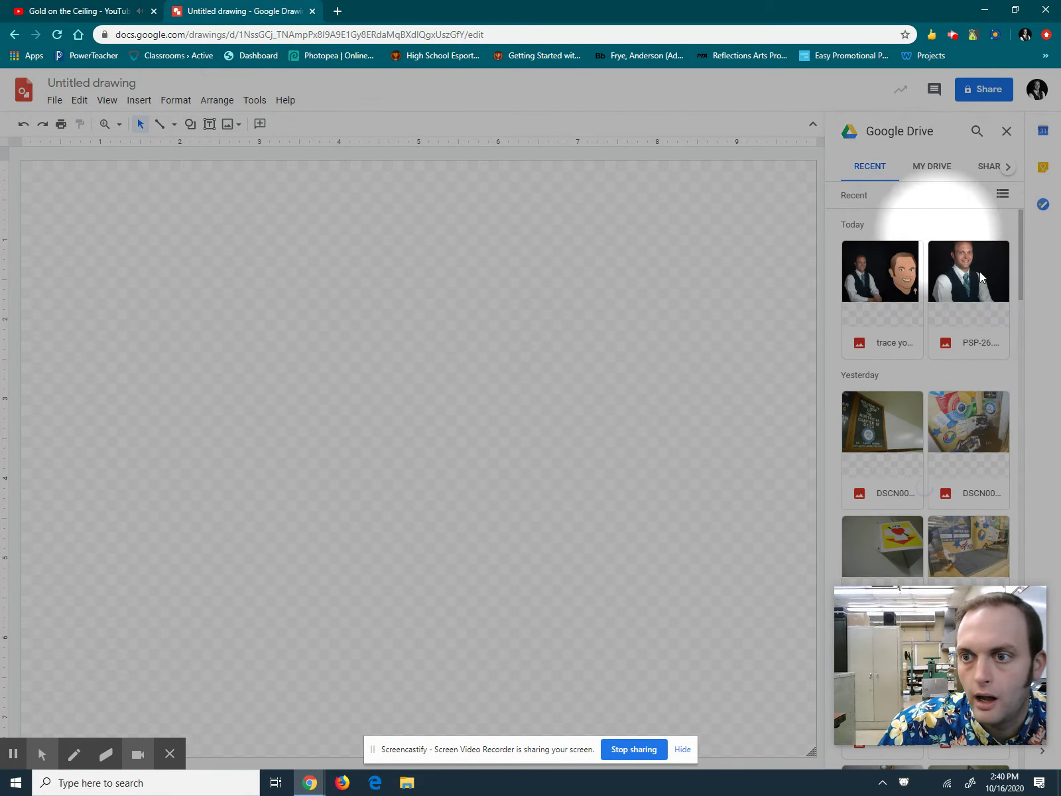
left_click(962, 277)
left_click(988, 754)
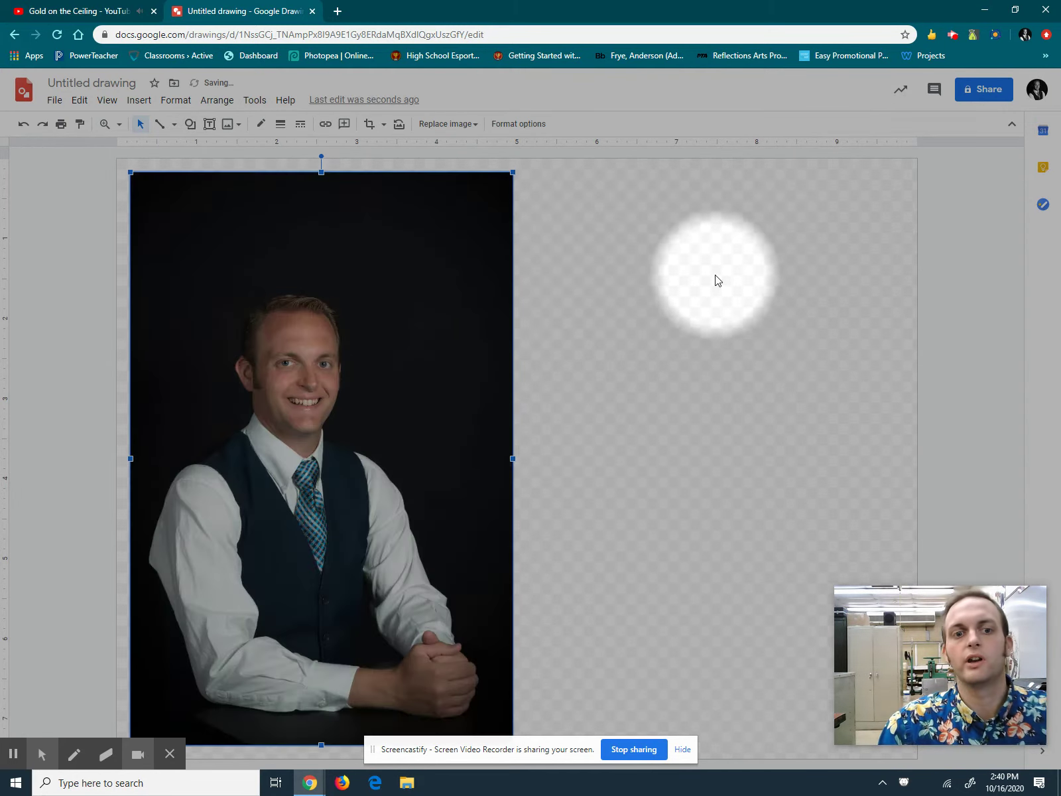
left_click(715, 279)
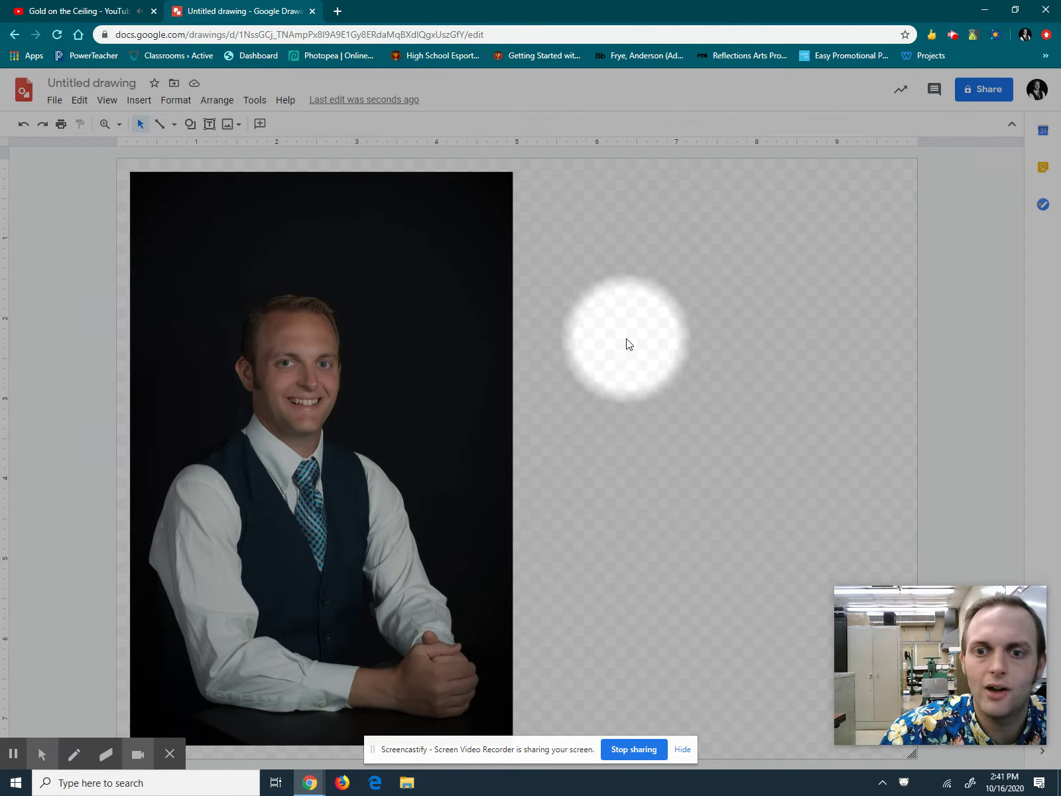
left_click(713, 336)
left_click(603, 257)
left_click(735, 253)
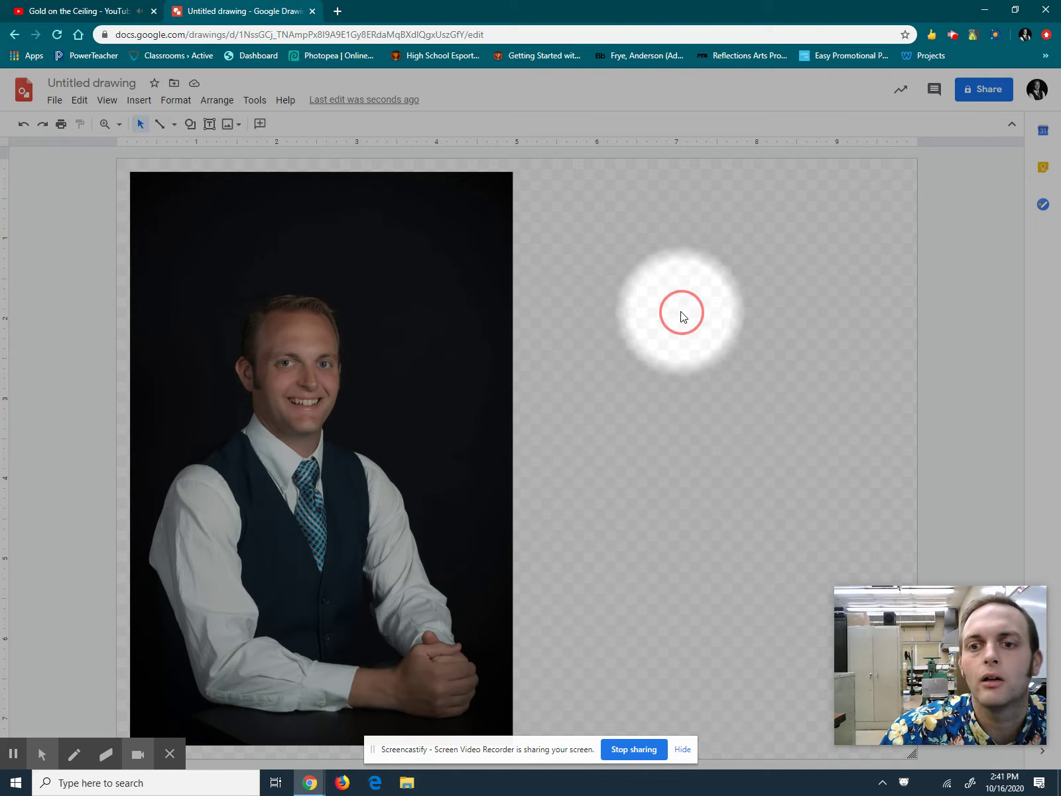
left_click(634, 312)
left_click(675, 352)
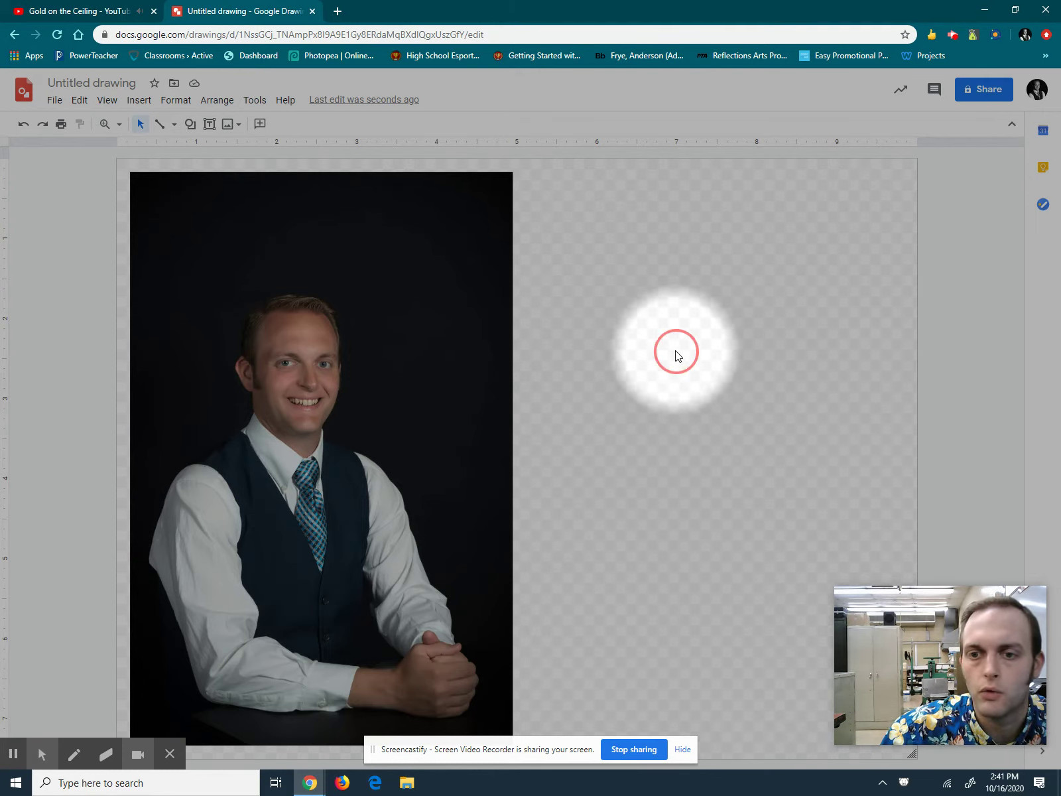
left_click(732, 374)
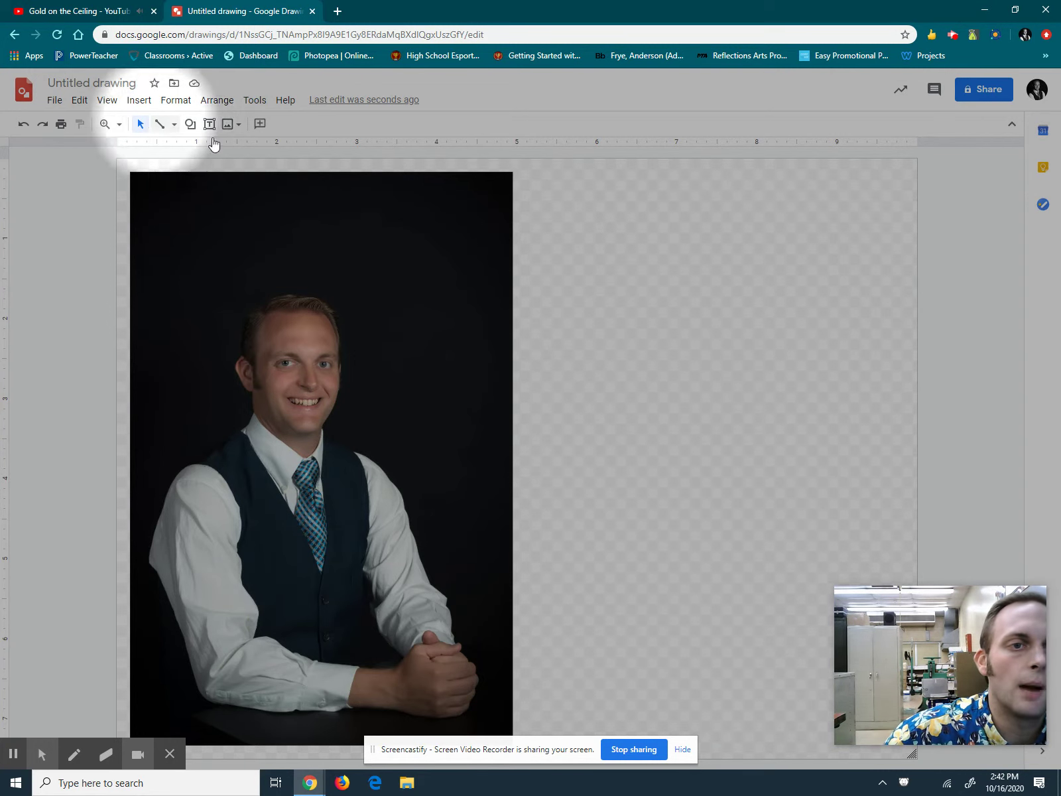
Start a Curve at the man's sideburn, tracing up along the hairline, across the forehead and down the far side of the face
left_click(174, 128)
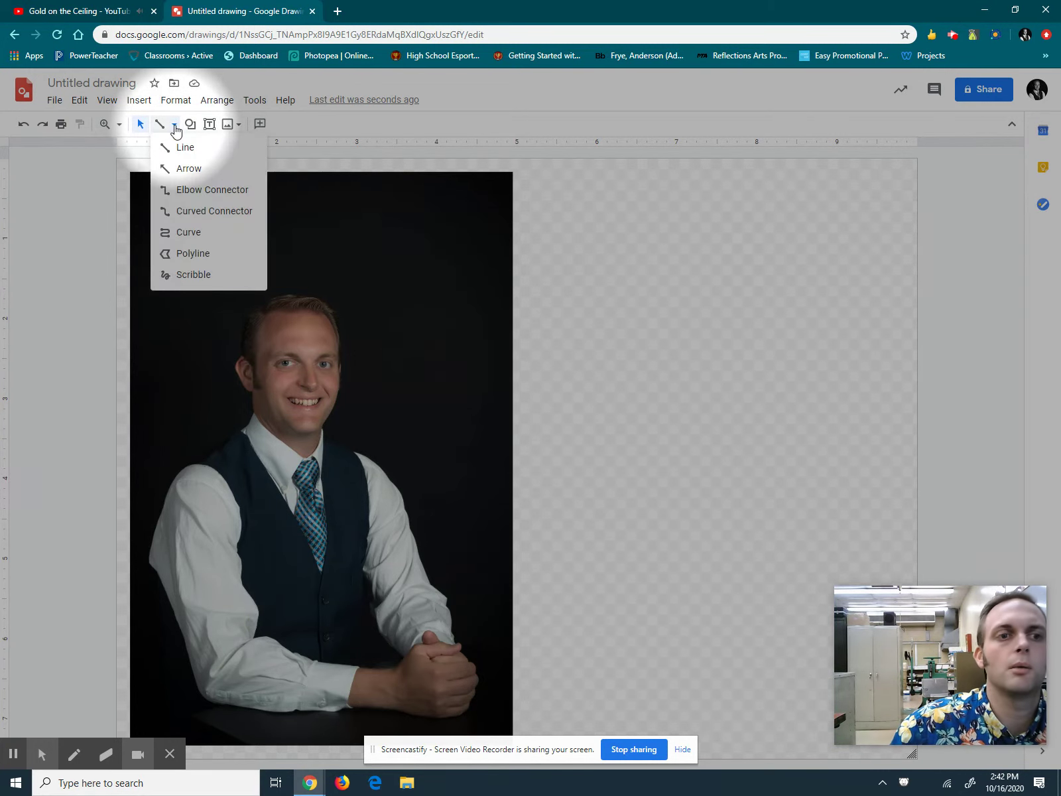
left_click(199, 233)
left_click(832, 364)
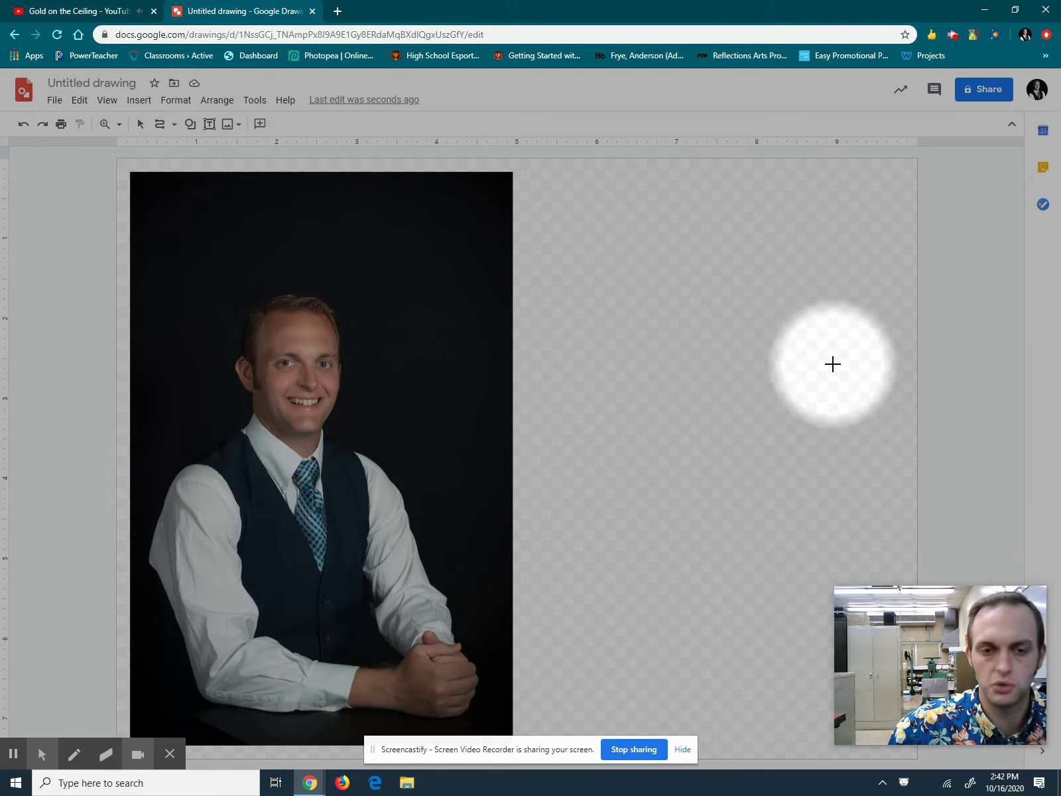
left_click(105, 124)
left_click(293, 371)
left_click(272, 367)
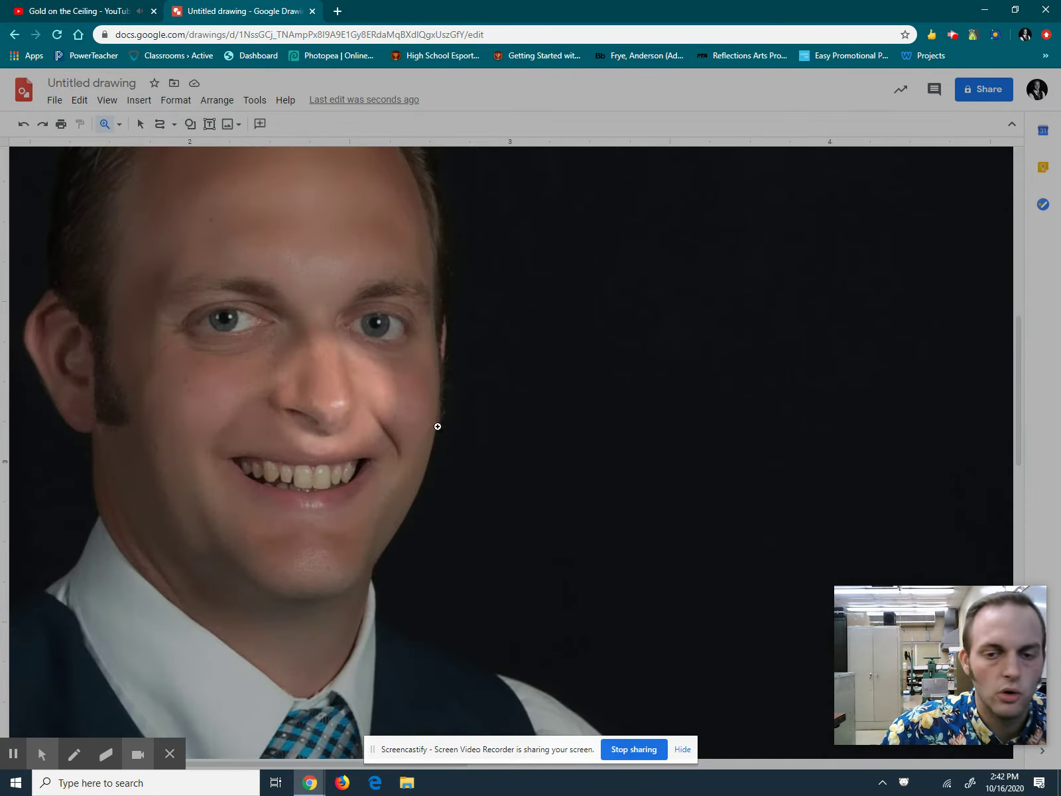
left_click_drag(279, 760, 222, 736)
scroll(301, 464, "up", 2)
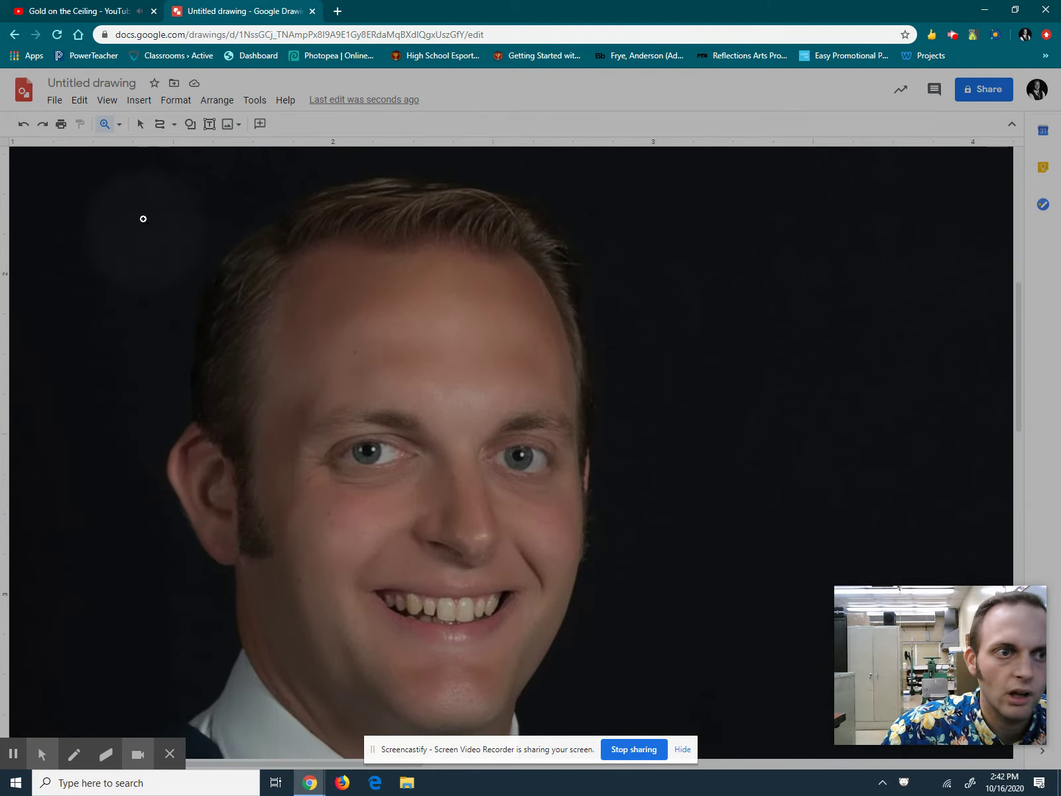
left_click(159, 124)
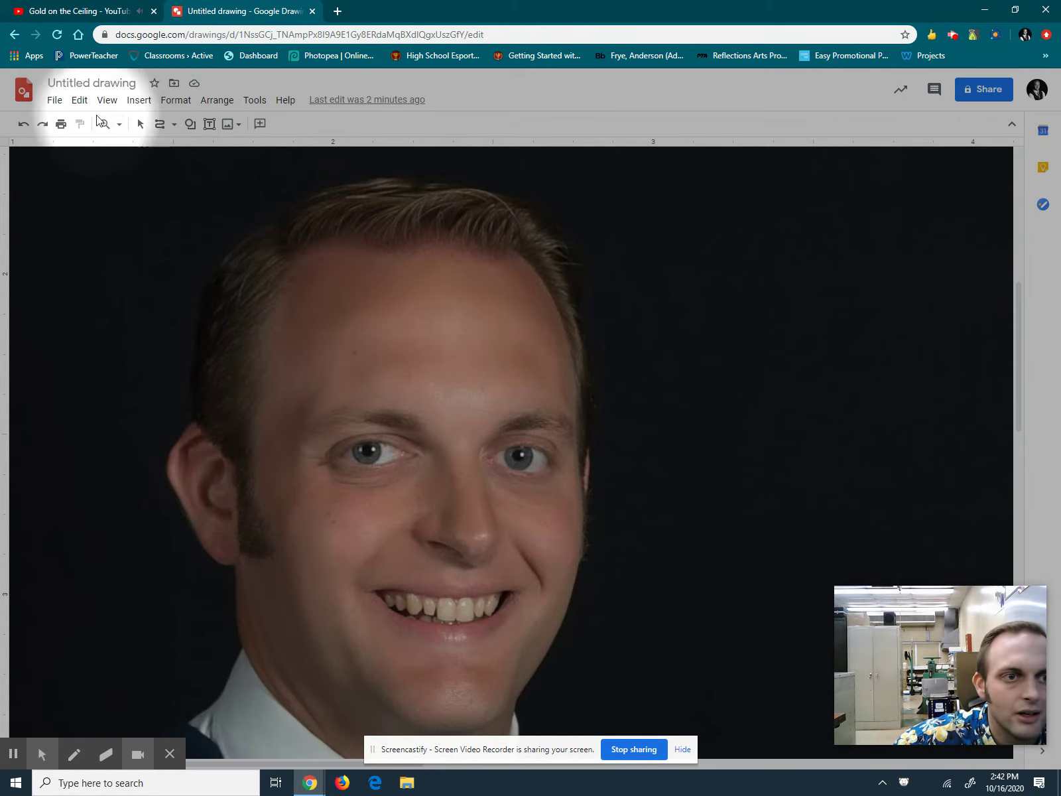
left_click(118, 124)
left_click(148, 209)
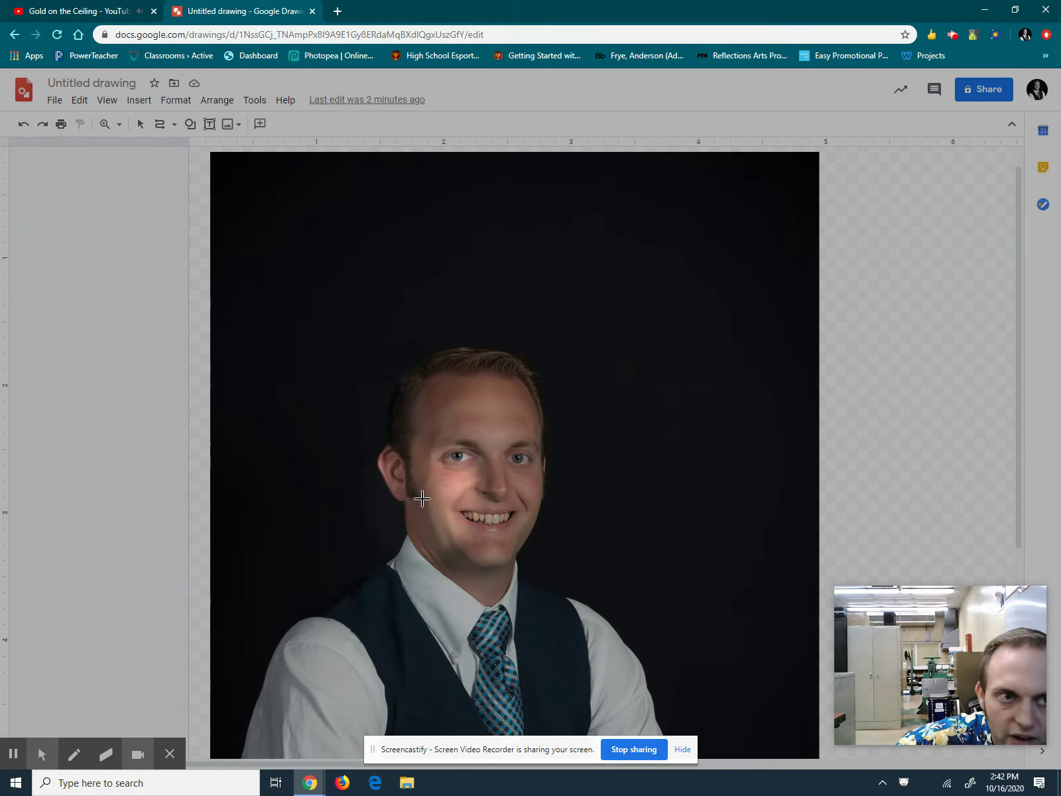
left_click_drag(421, 498, 417, 480)
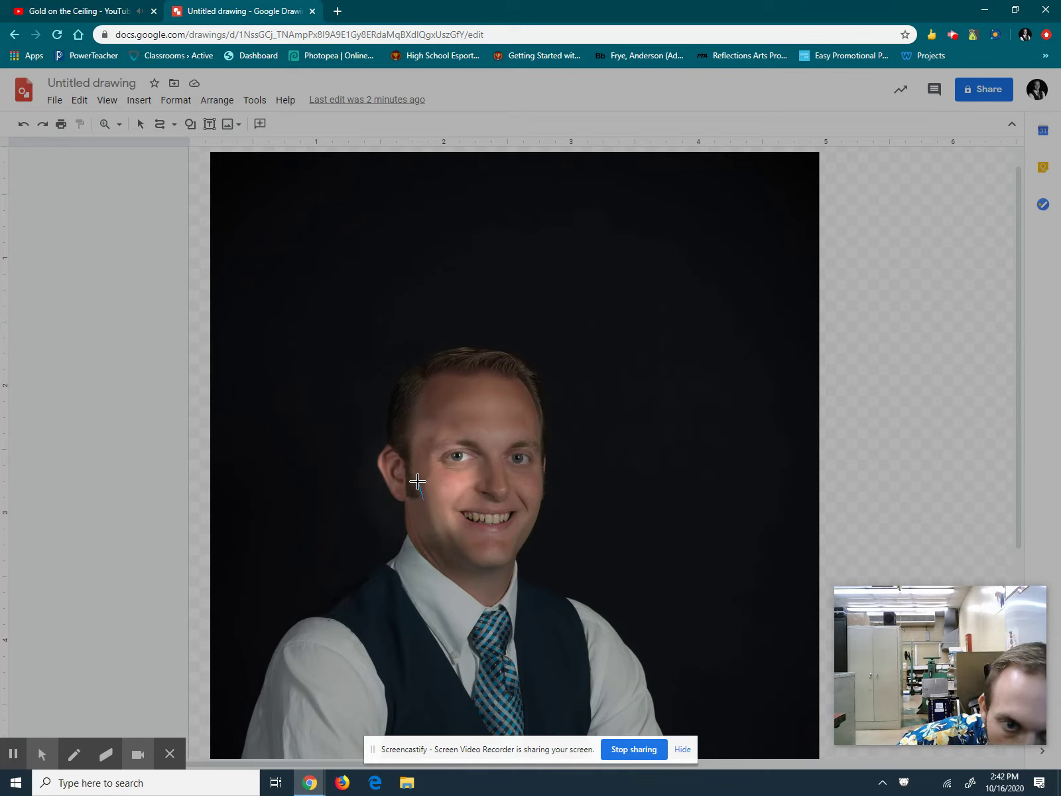
mouse_move(416, 482)
left_mouse_down()
mouse_move(415, 402)
mouse_move(439, 372)
mouse_move(518, 376)
left_mouse_up()
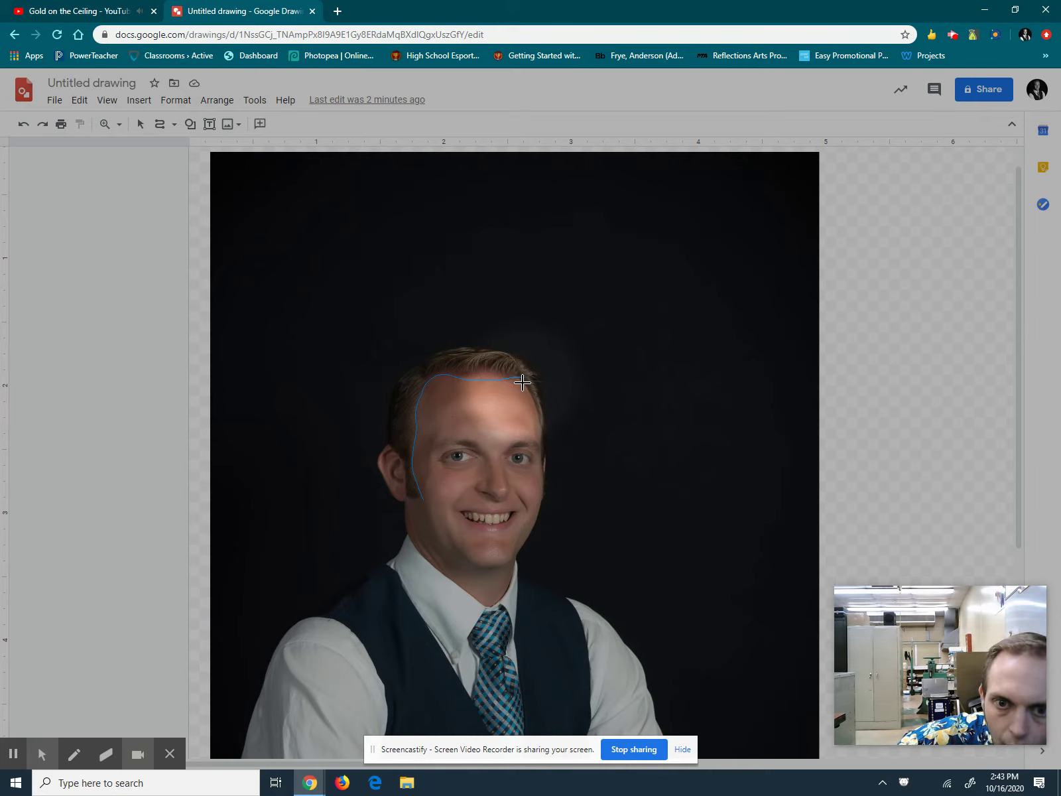
mouse_move(525, 388)
left_mouse_down()
mouse_move(541, 423)
mouse_move(540, 496)
left_mouse_up()
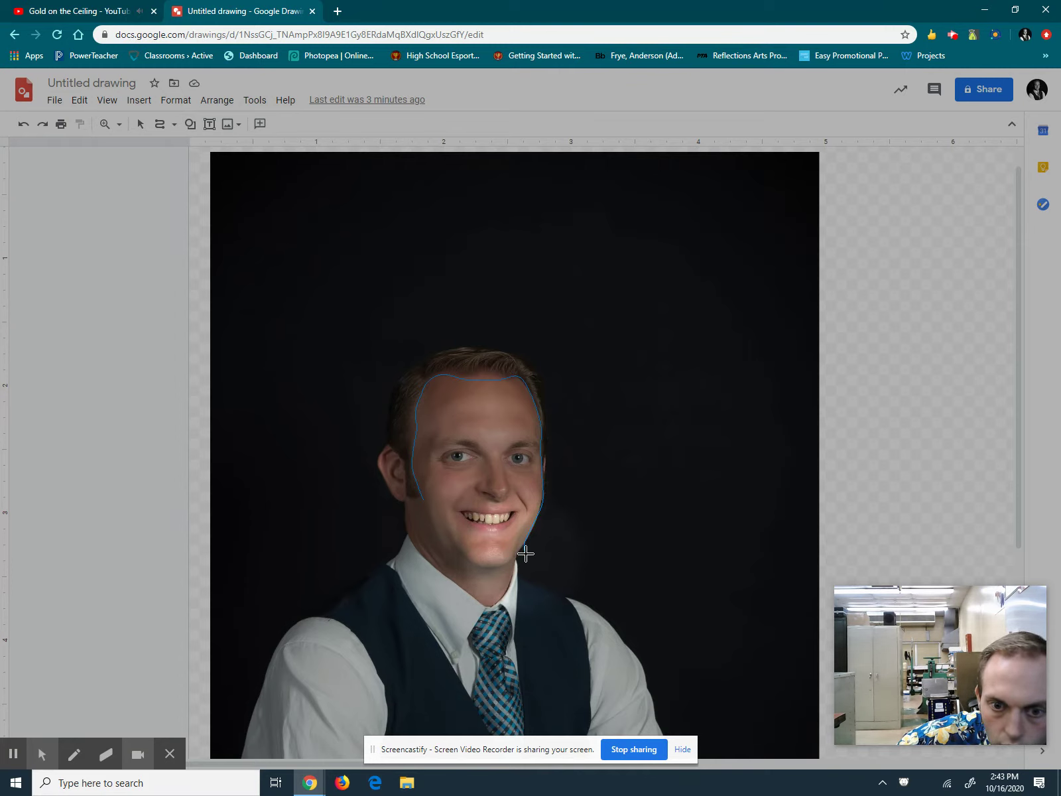
Continue the curve from the jaw down the neck, around the shirt collar opening and up to the near side of the neck
left_click(516, 554)
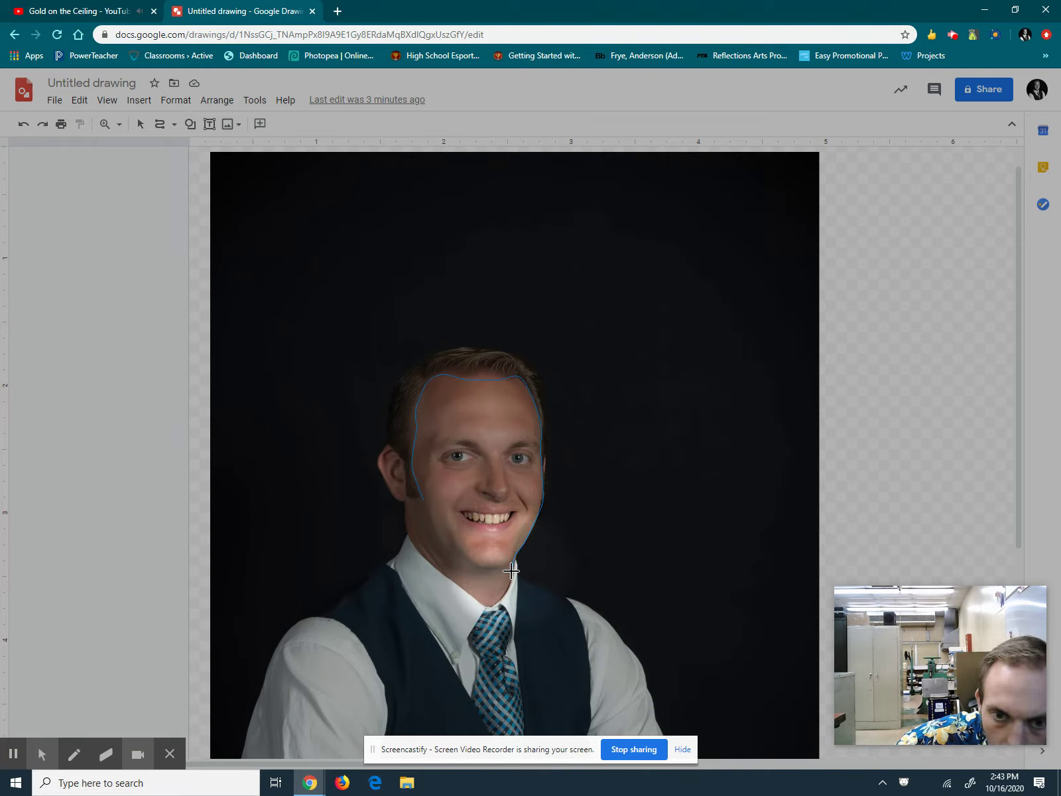
left_click(512, 572)
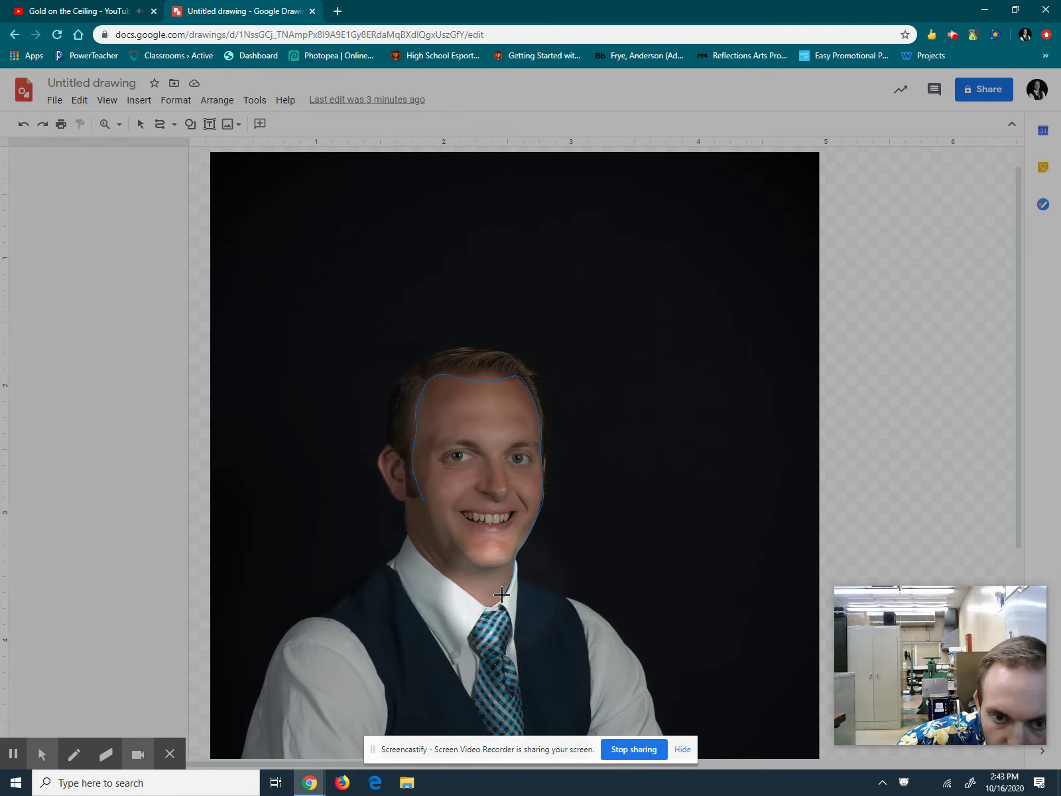
left_click(503, 591)
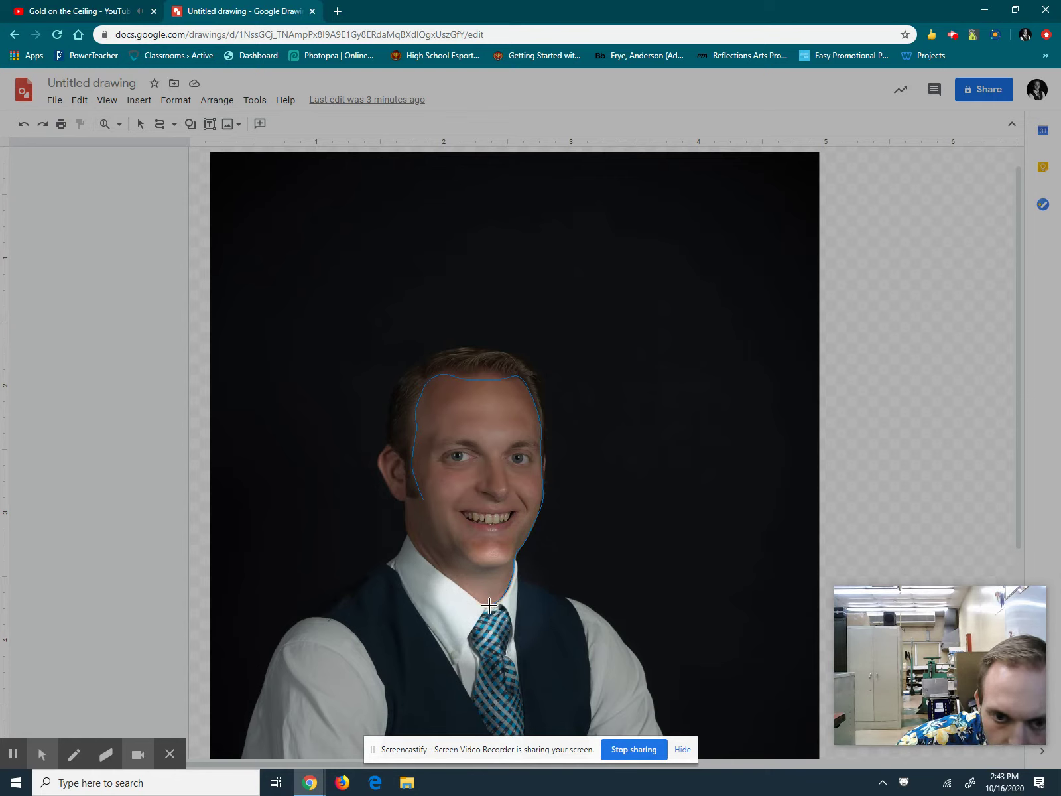
left_click(489, 605)
left_click(457, 585)
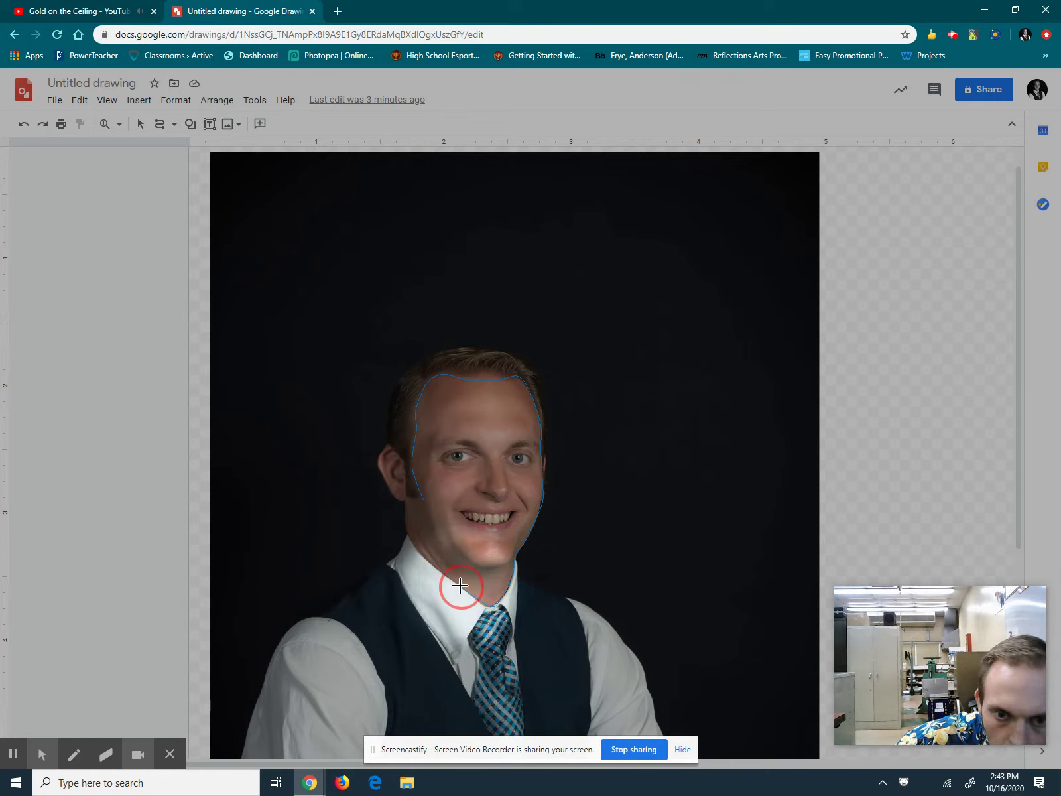
left_click(406, 535)
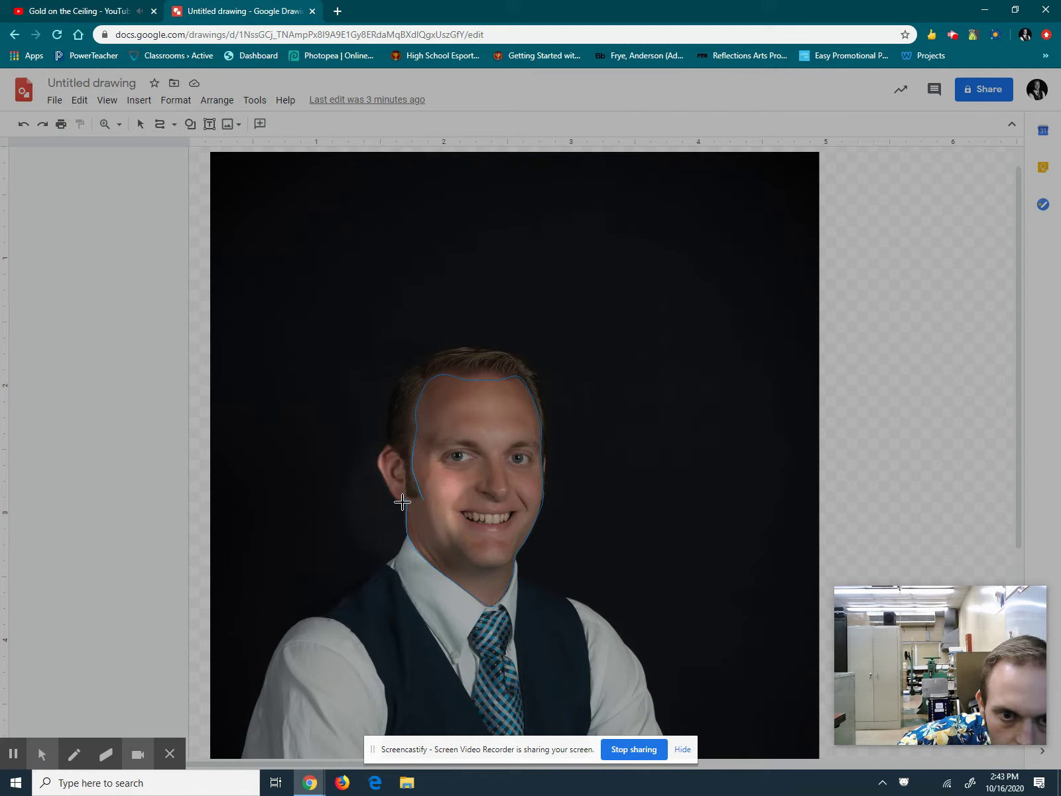
Trace around the ear and close the curve at its starting point on the sideburn
left_click(398, 500)
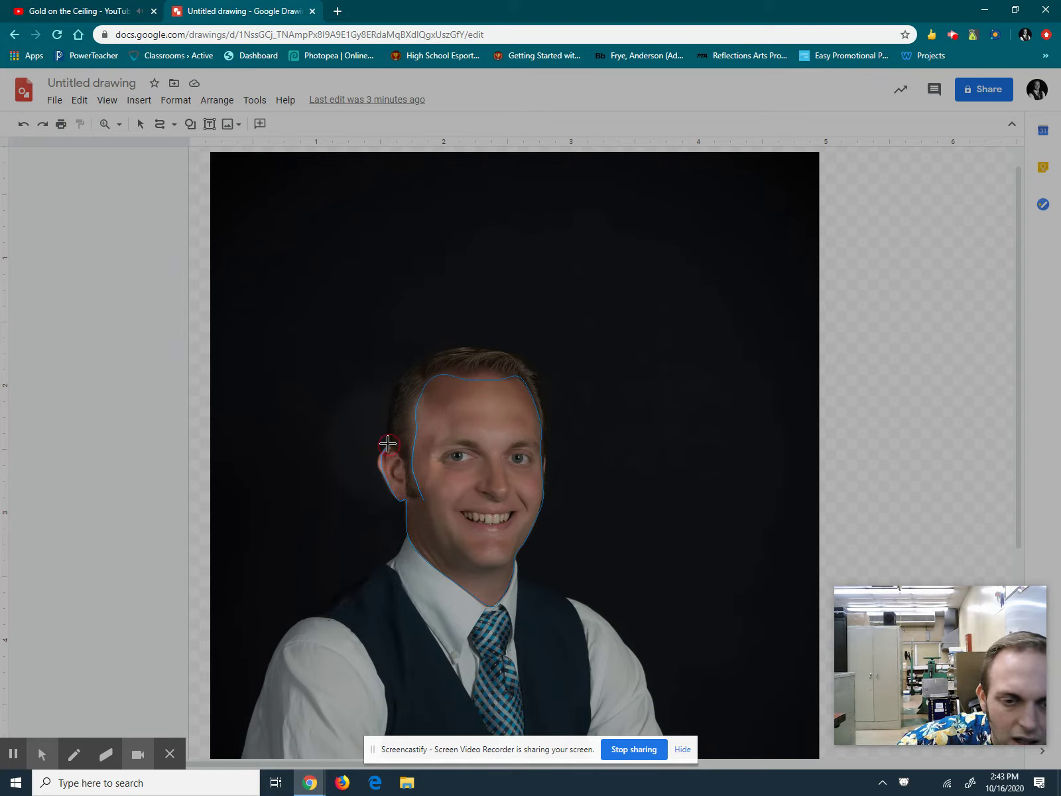
left_click(388, 443)
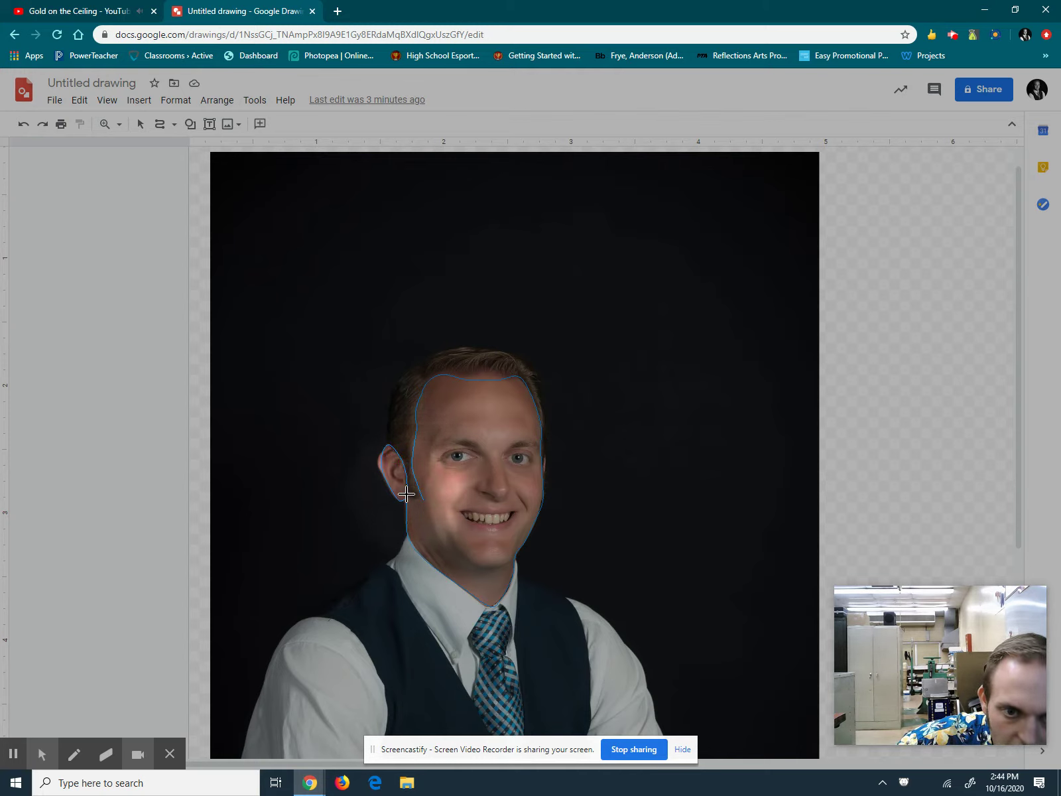
left_click(424, 498)
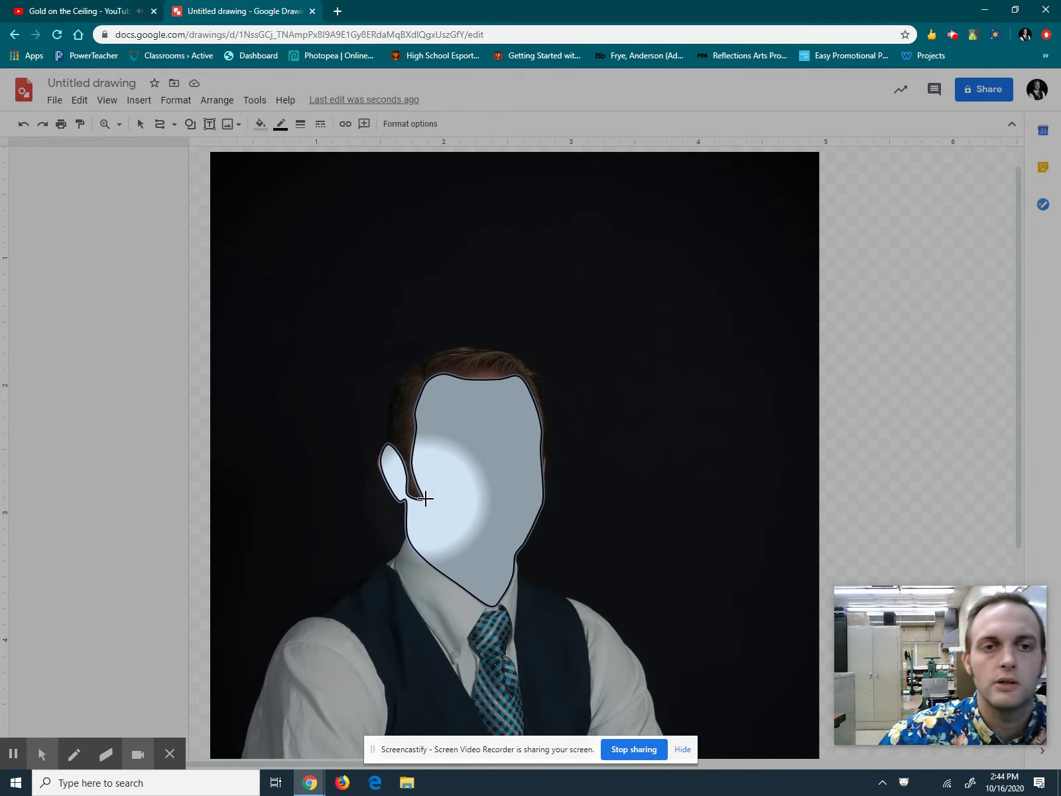
Fill the face shape with the custom skin tone #f7ddbfff and make its outline transparent
left_click(259, 125)
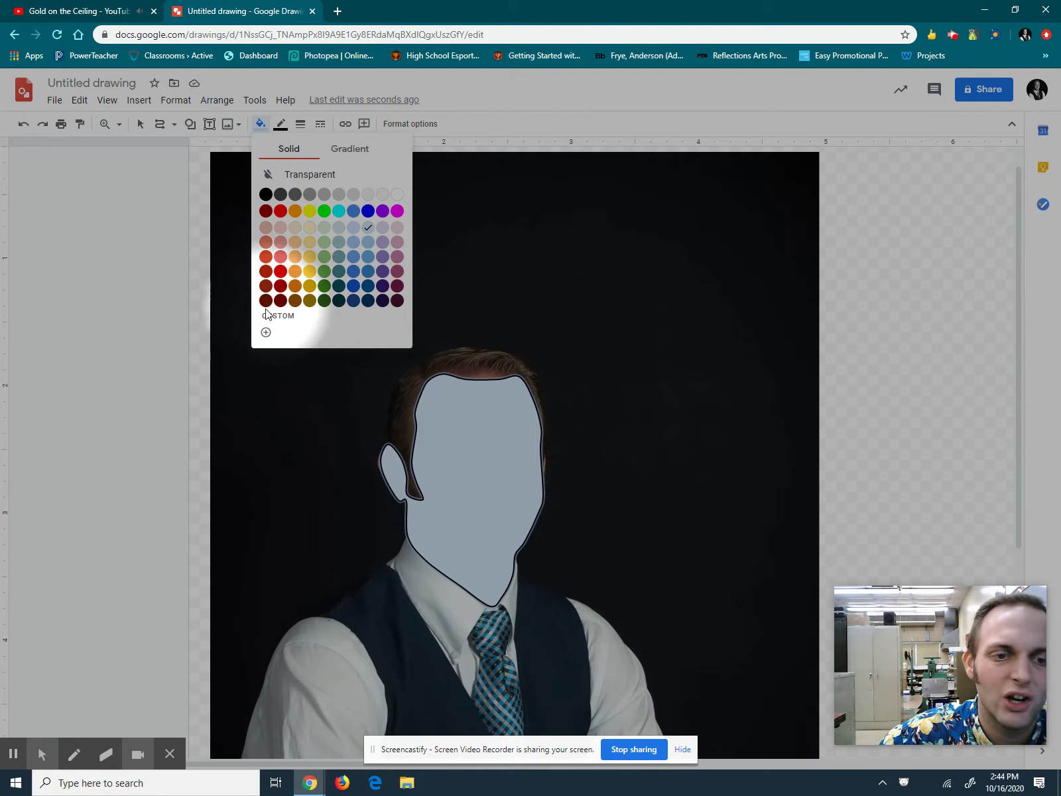
left_click(266, 332)
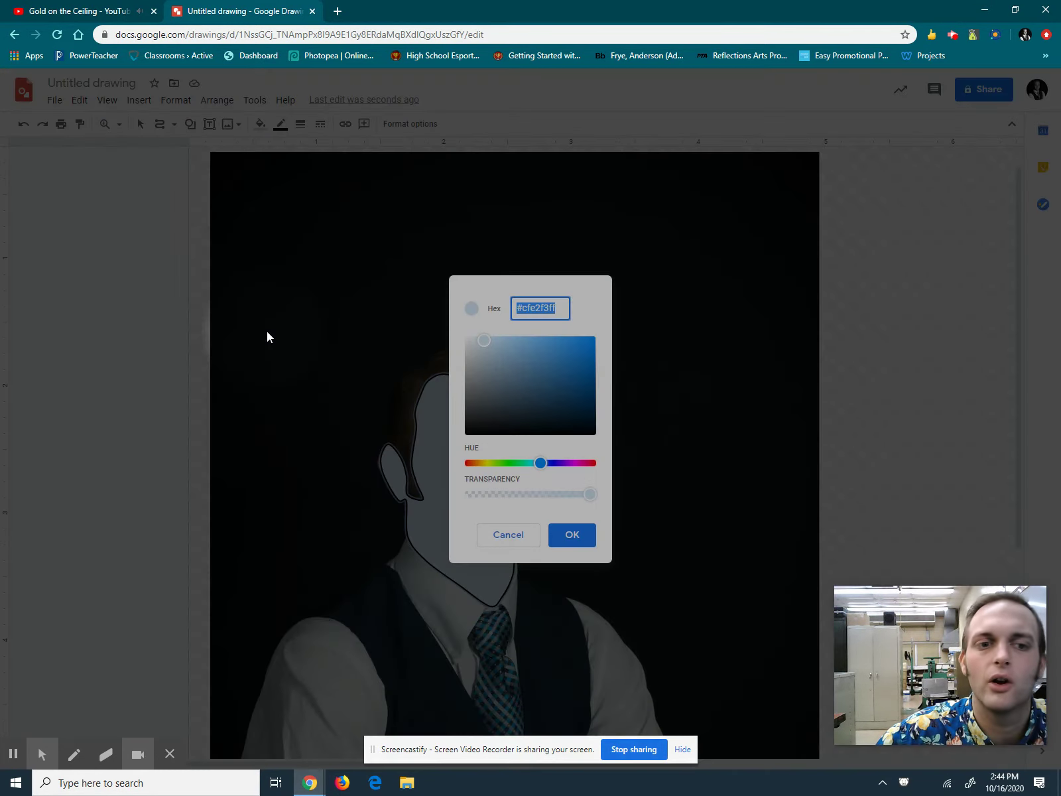
left_click_drag(539, 463, 482, 463)
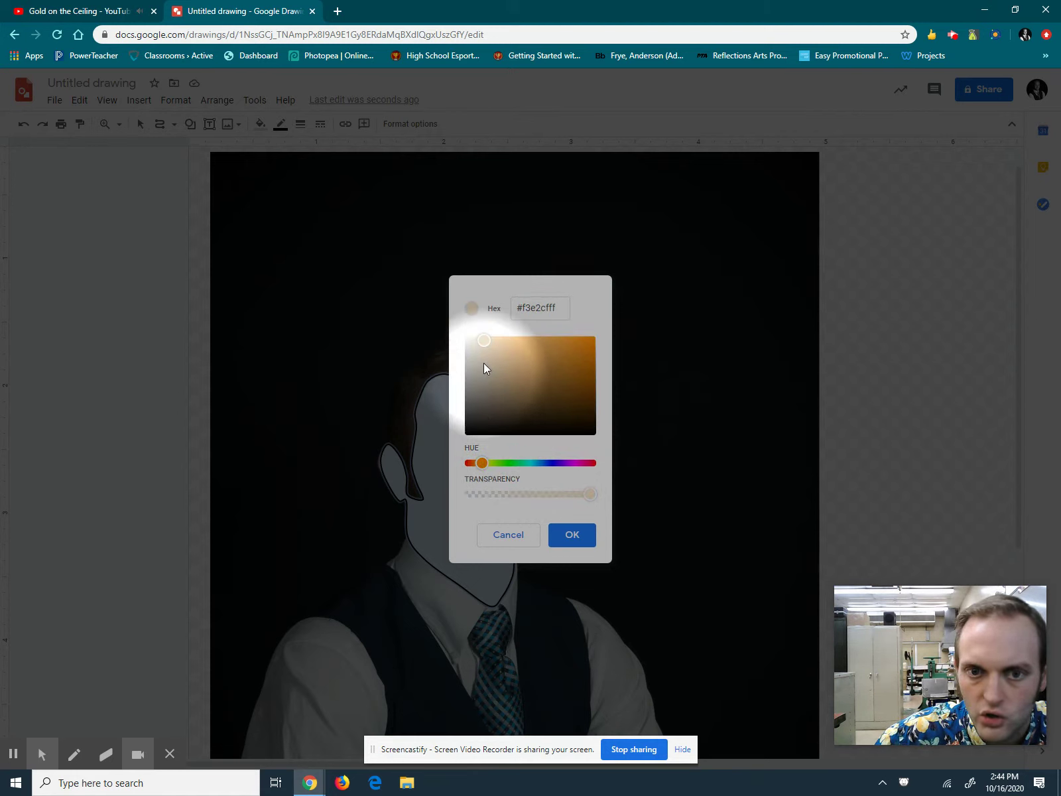
left_click(497, 342)
left_click_drag(496, 342, 495, 341)
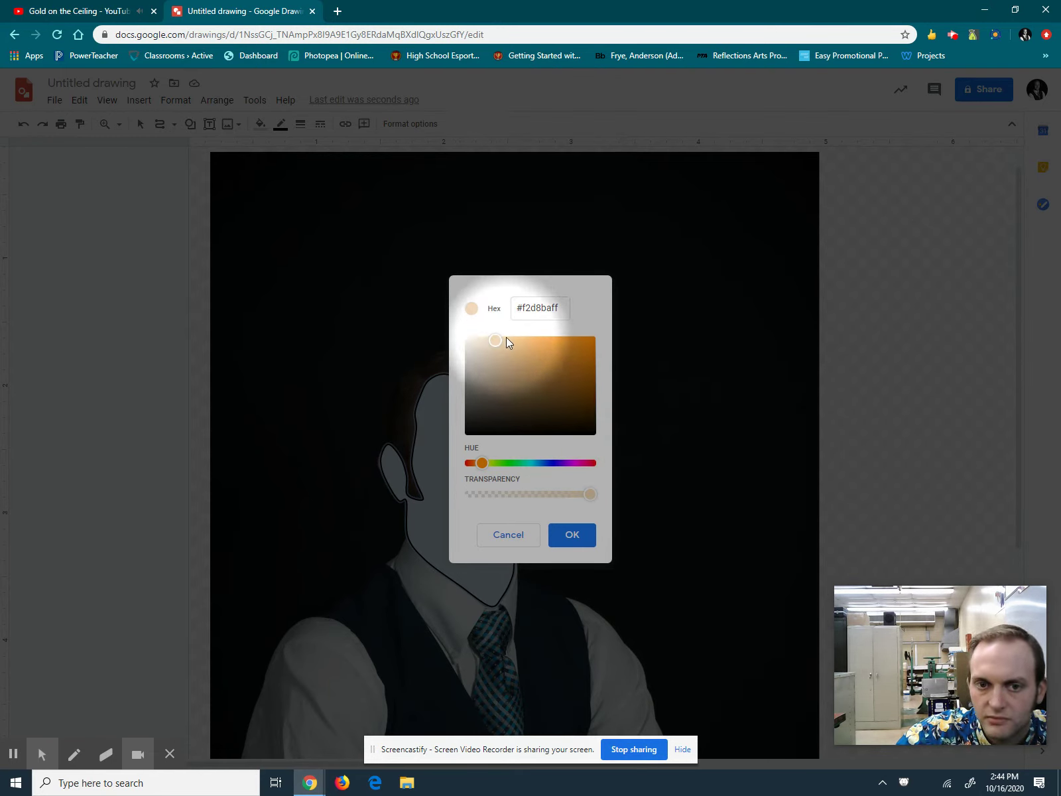
mouse_move(496, 341)
left_mouse_down()
mouse_move(526, 363)
mouse_move(570, 366)
mouse_move(549, 382)
mouse_move(501, 361)
mouse_move(498, 344)
left_mouse_up()
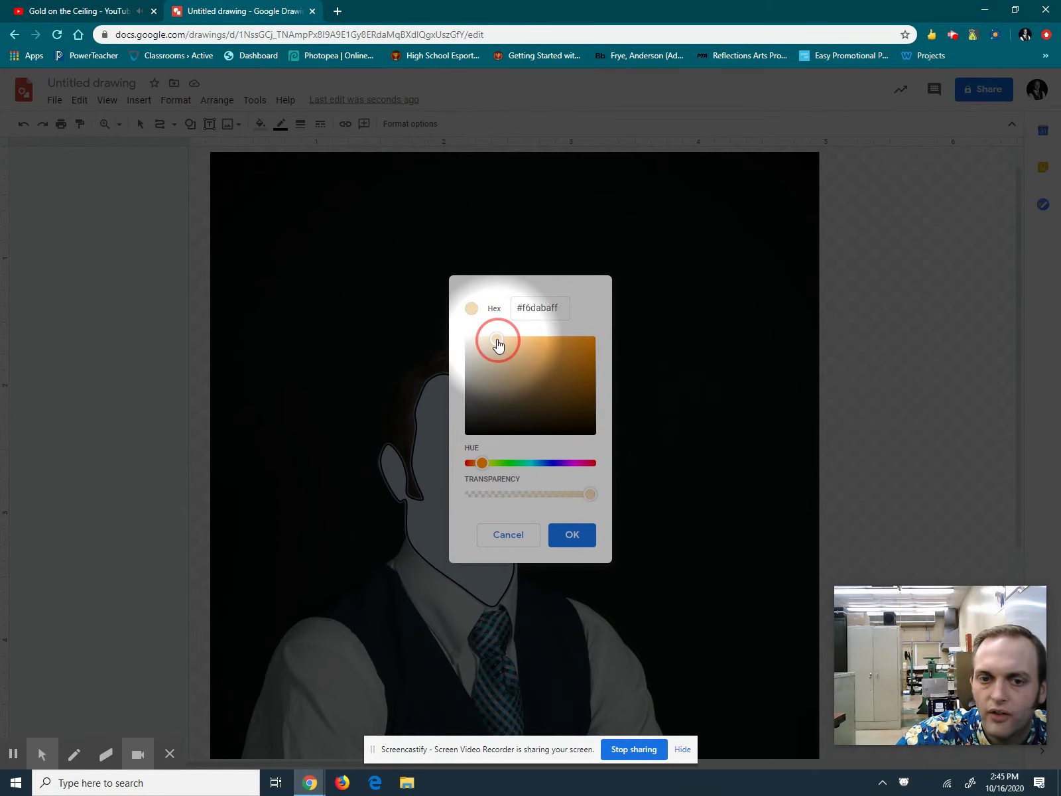
left_click_drag(498, 344, 495, 341)
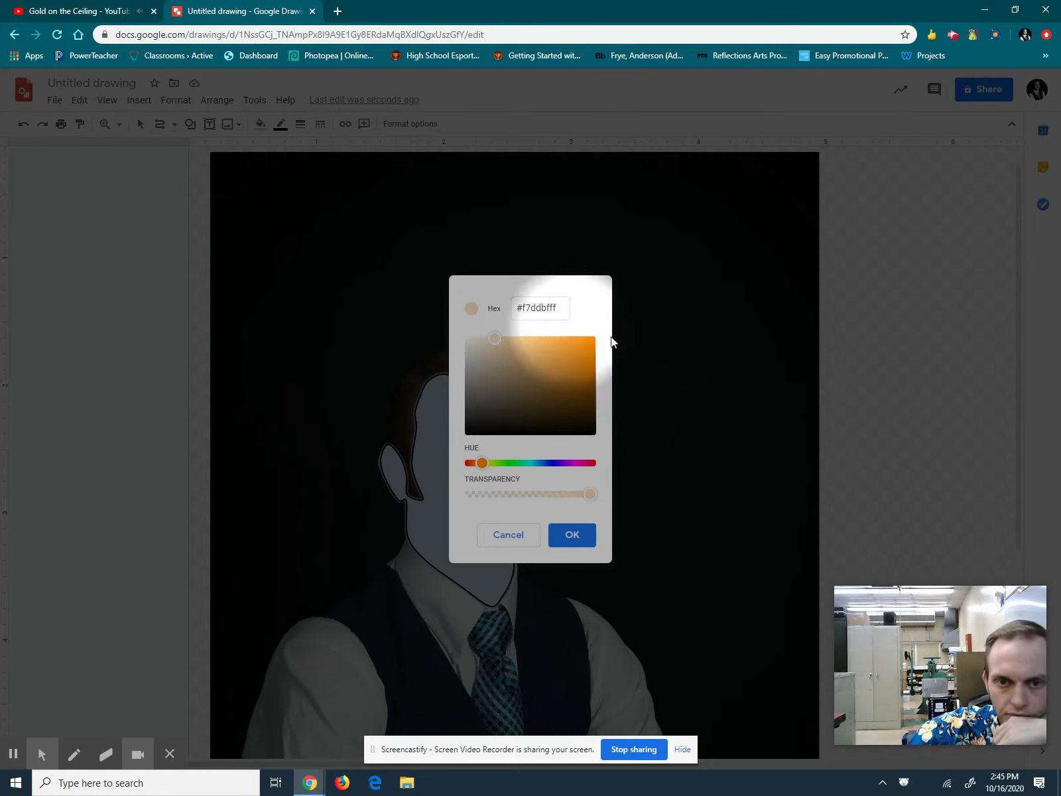
left_click(569, 535)
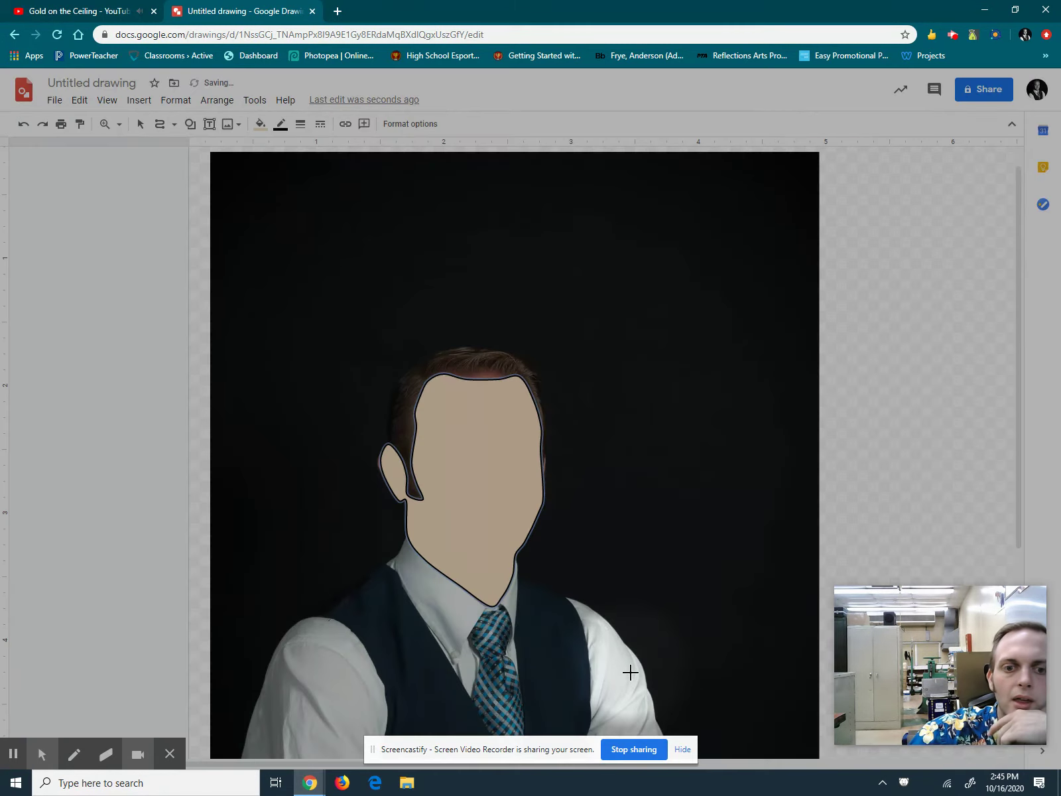
left_click(279, 124)
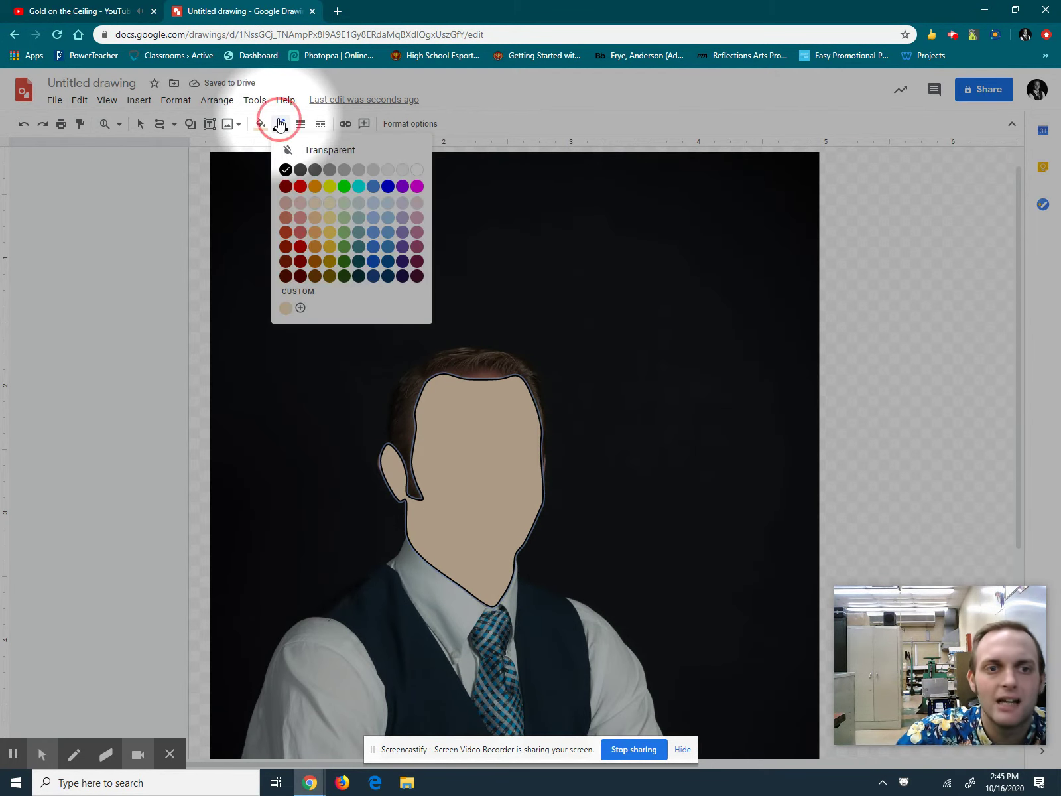
left_click(295, 151)
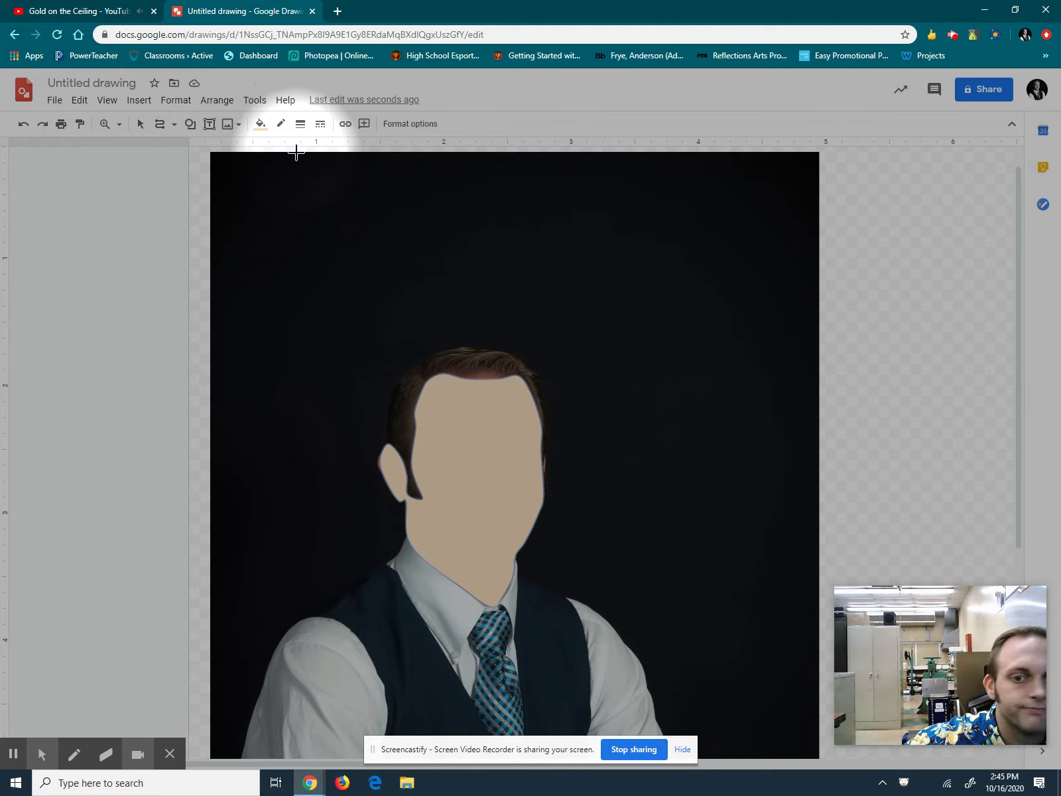
Send the filled face shape to the back, behind the photo, and deselect it
left_click(217, 100)
mouse_move(265, 123)
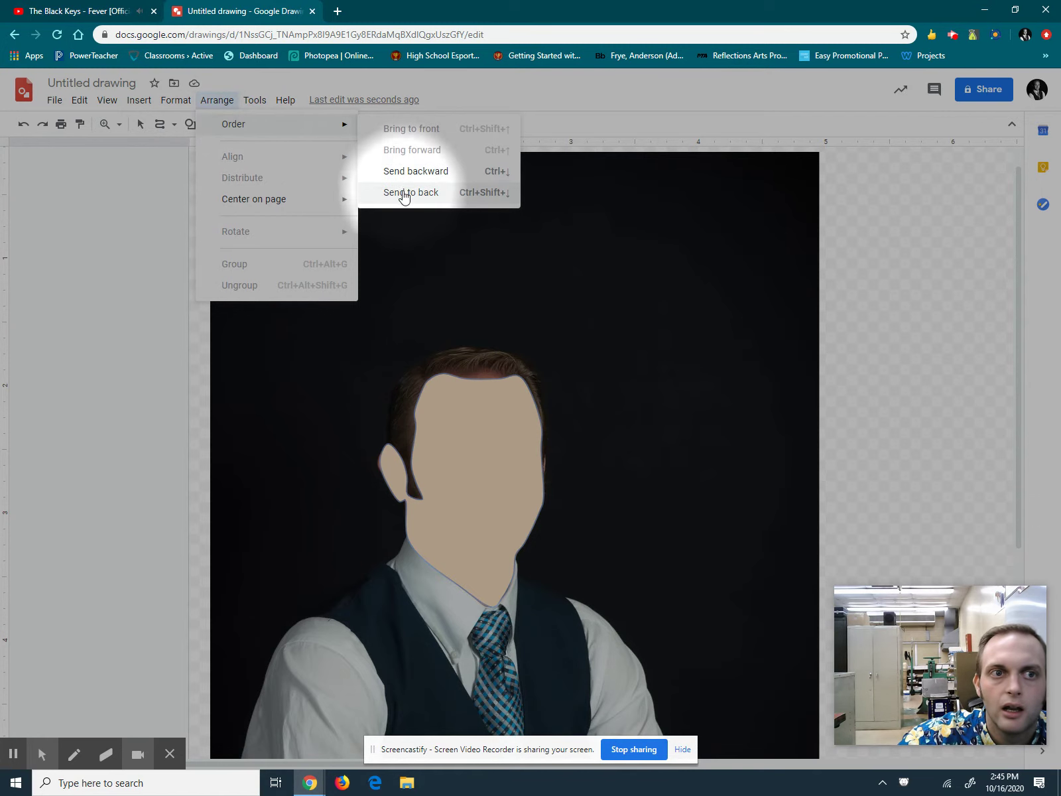
left_click(401, 193)
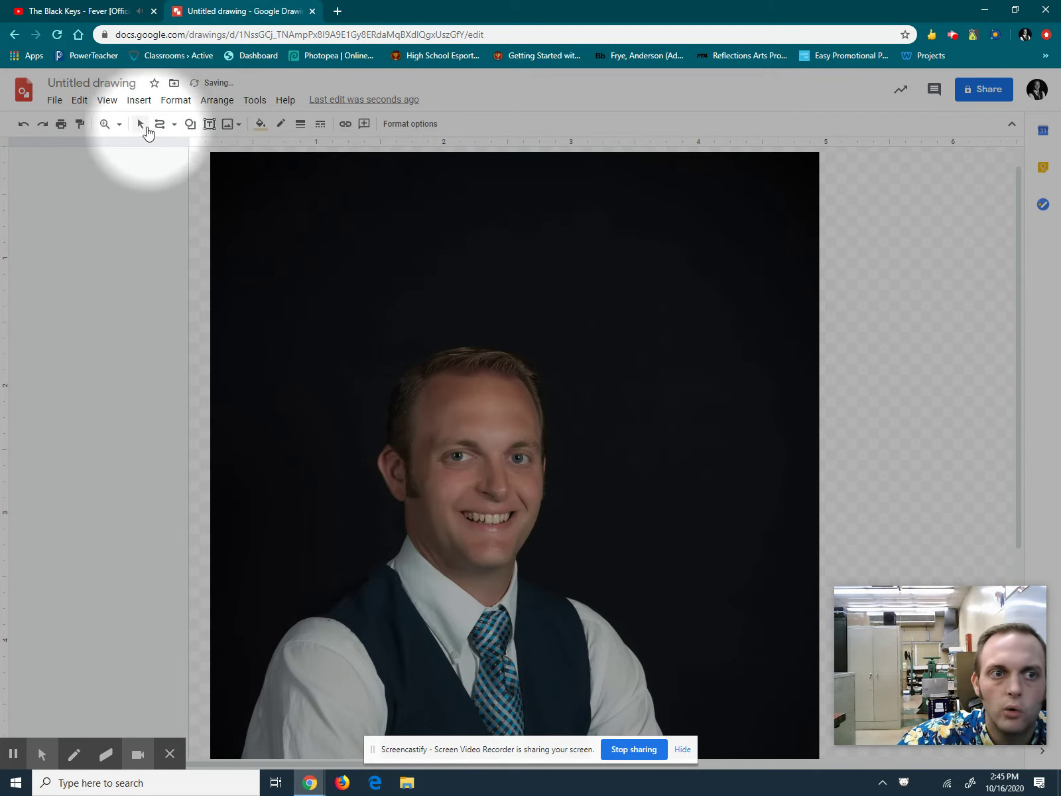
left_click(152, 350)
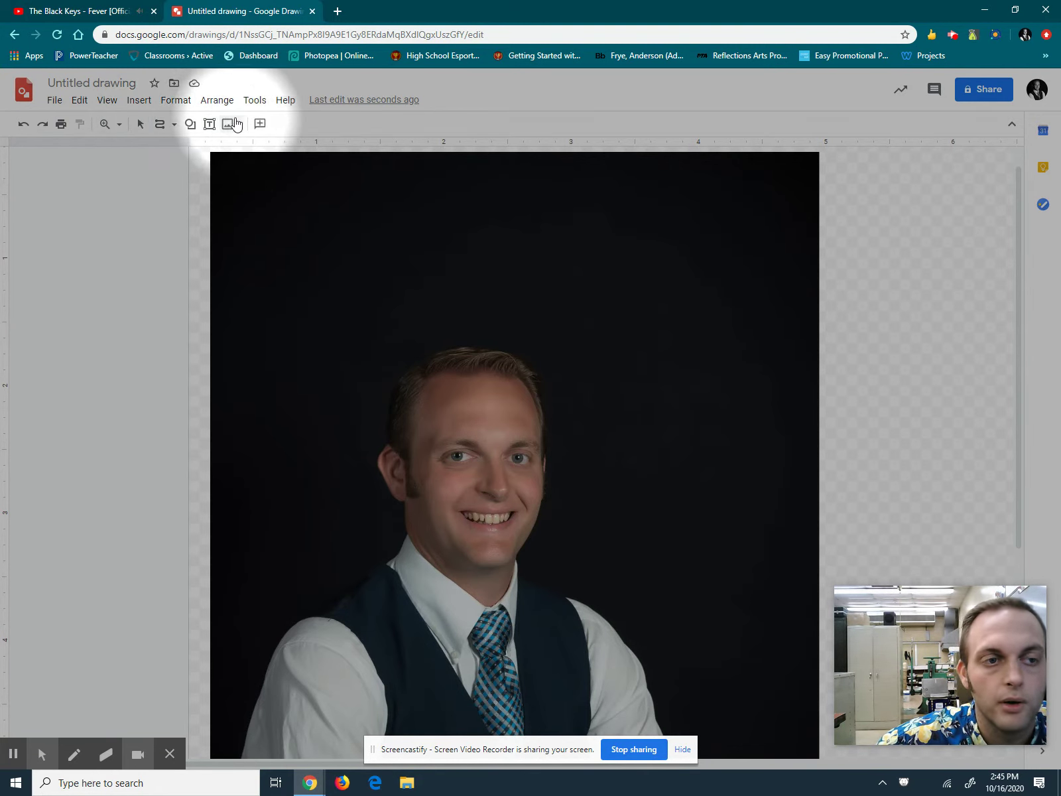
Start a Curve for the hair at the far cheek, tracing up the far hairline to the corner of the forehead
left_click(160, 124)
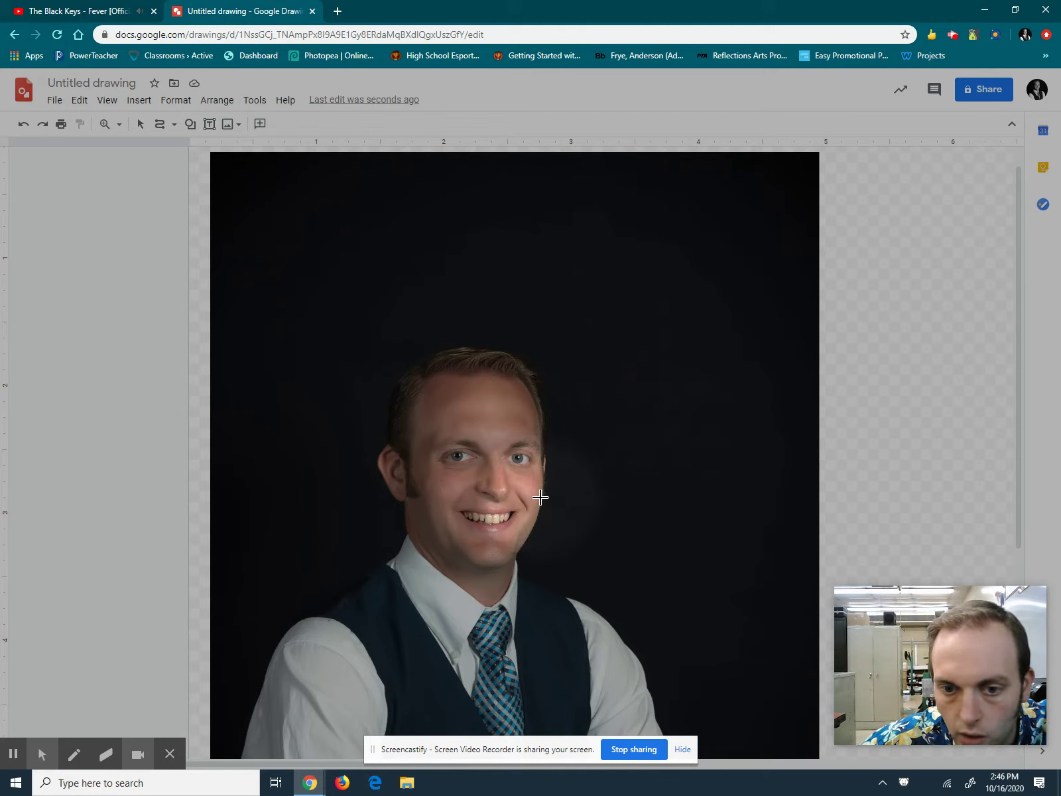
left_click_drag(543, 497, 544, 476)
left_click_drag(543, 478, 541, 462)
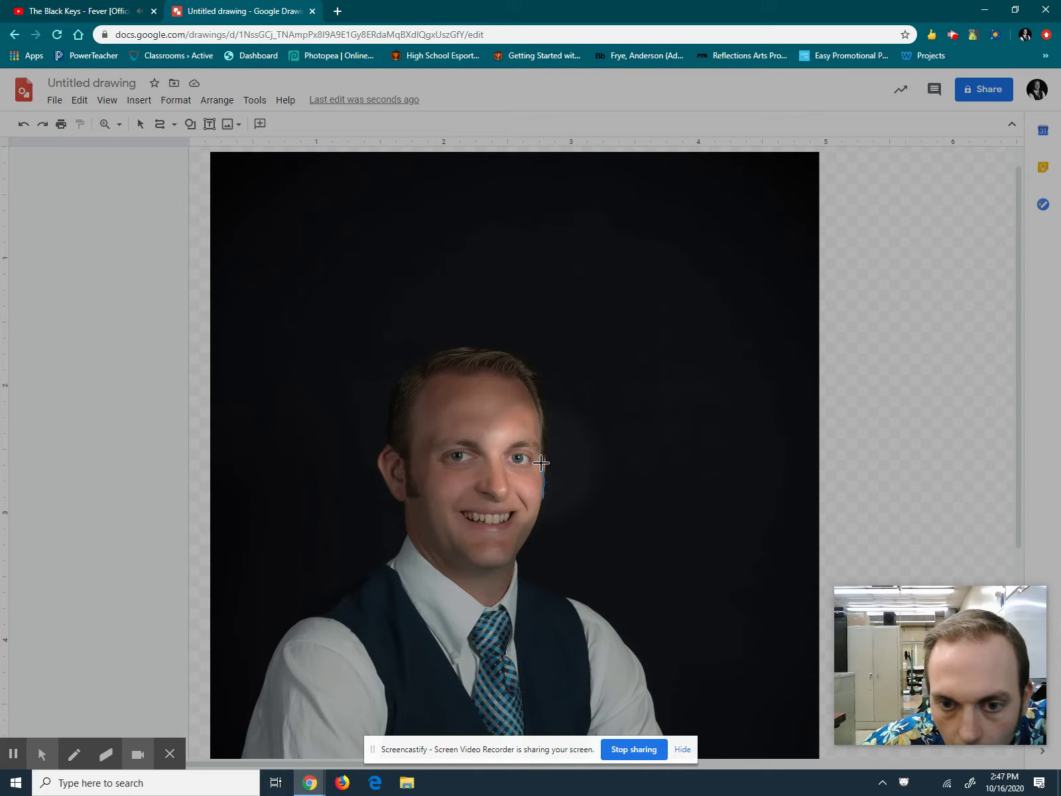
left_click(538, 445)
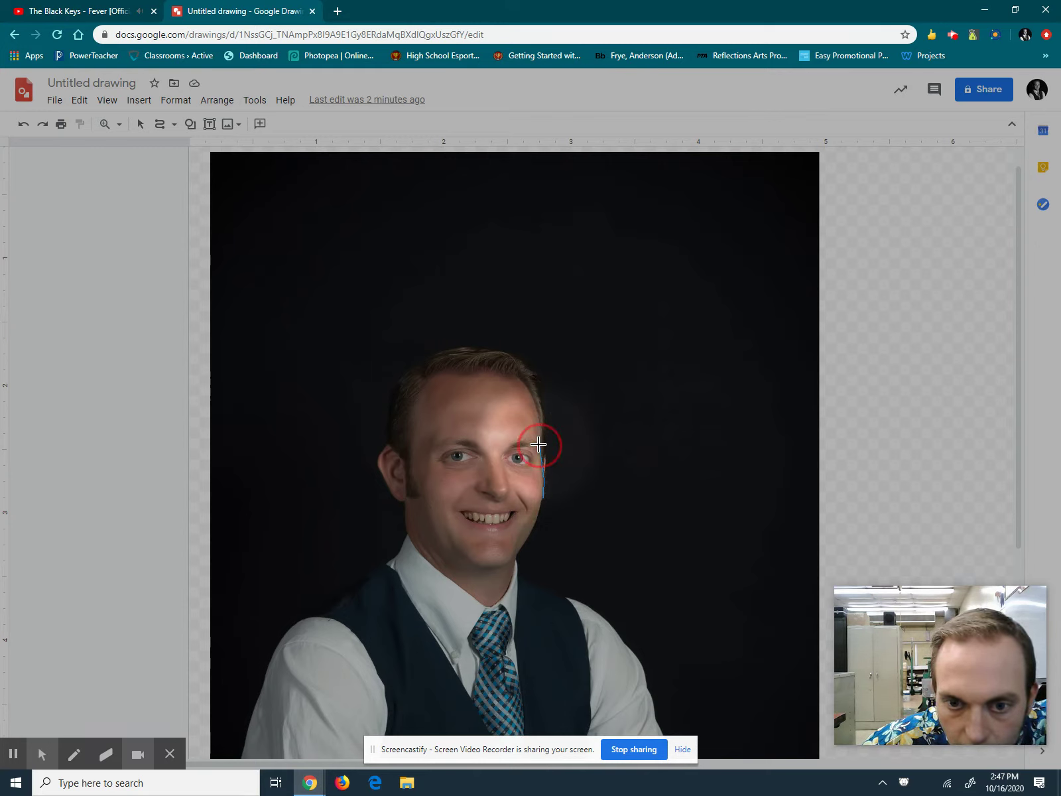
left_click(540, 430)
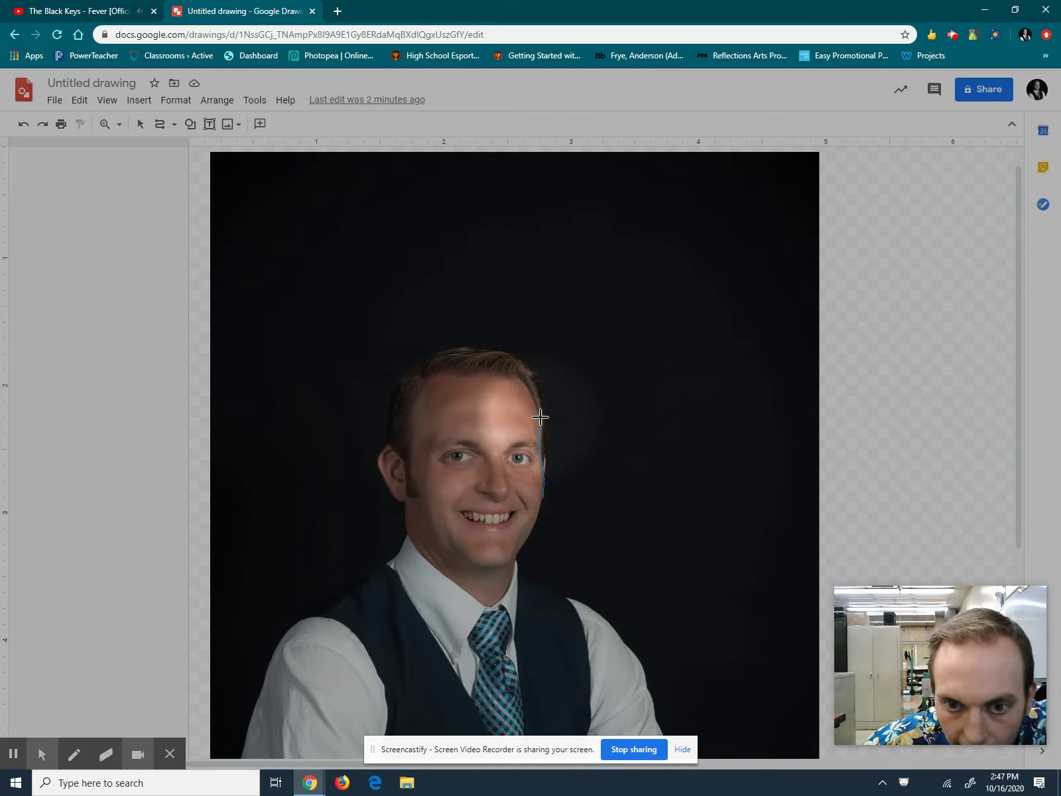
left_click(537, 409)
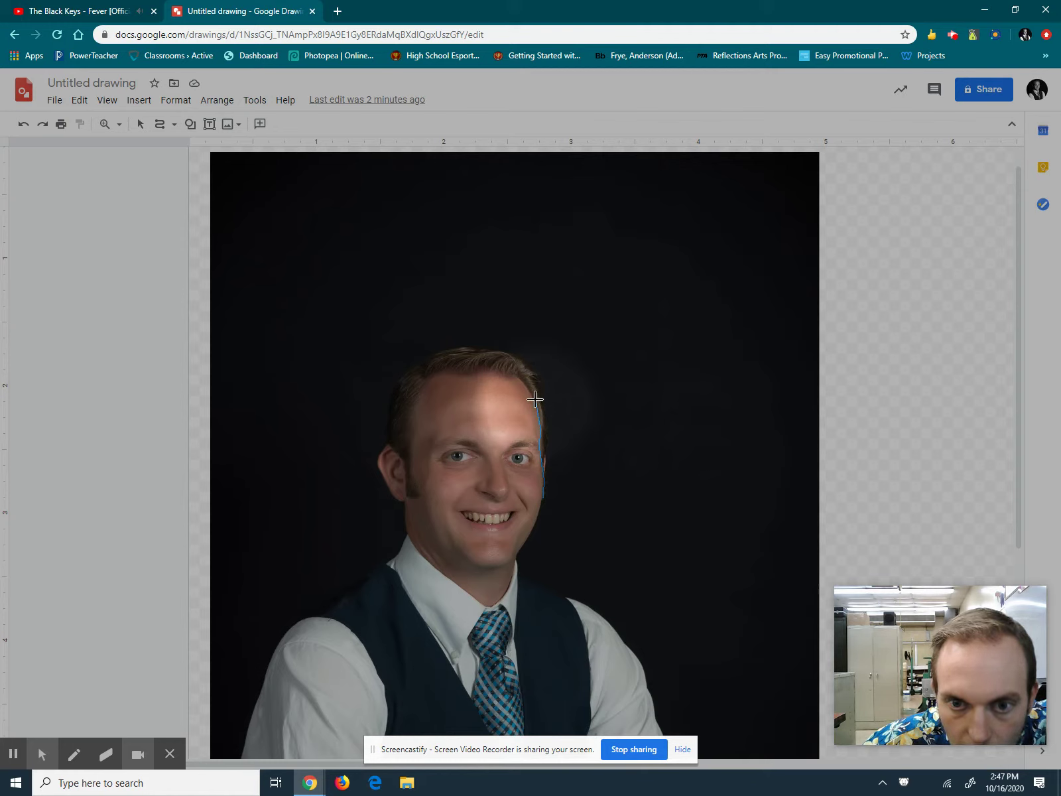
left_click(528, 387)
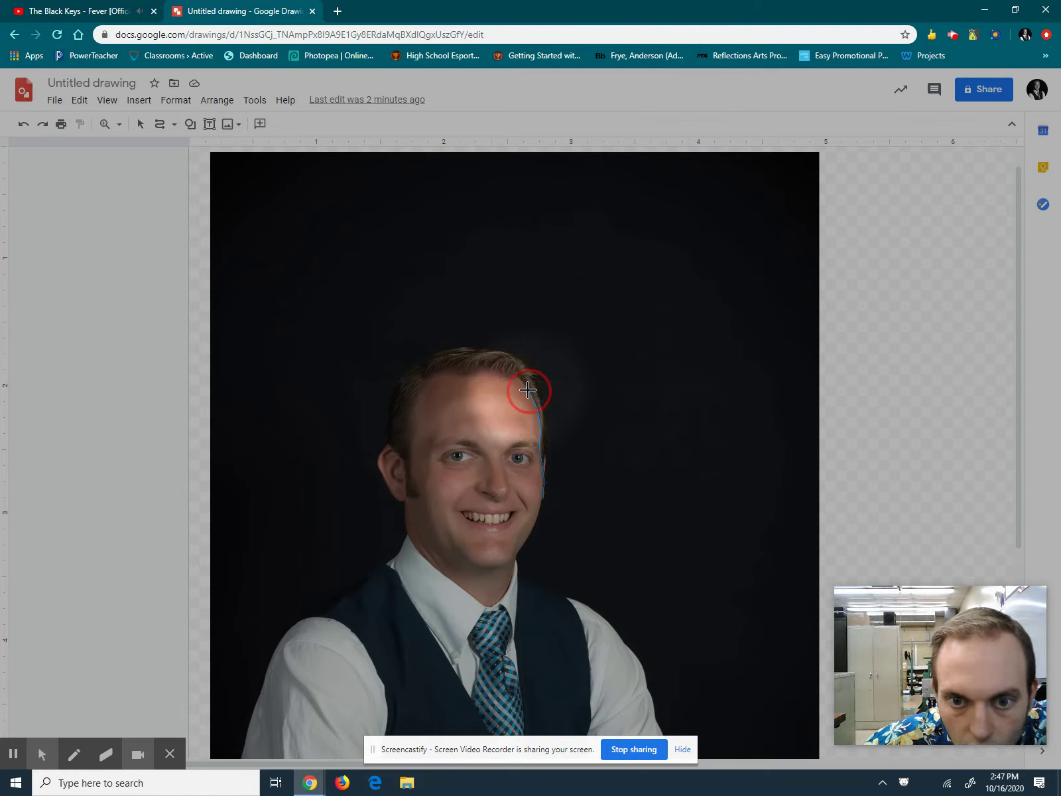
left_click(516, 376)
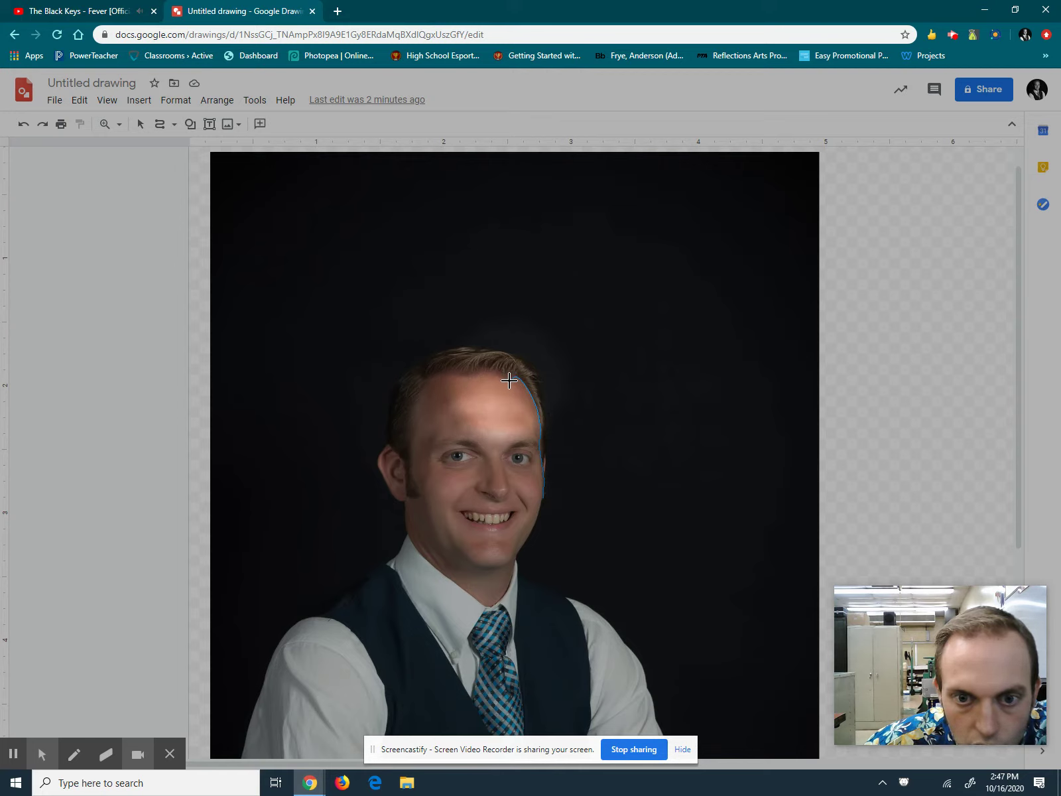
Continue the hair curve across the forehead hairline and down the near temple to the tip of the sideburn
left_click(468, 378)
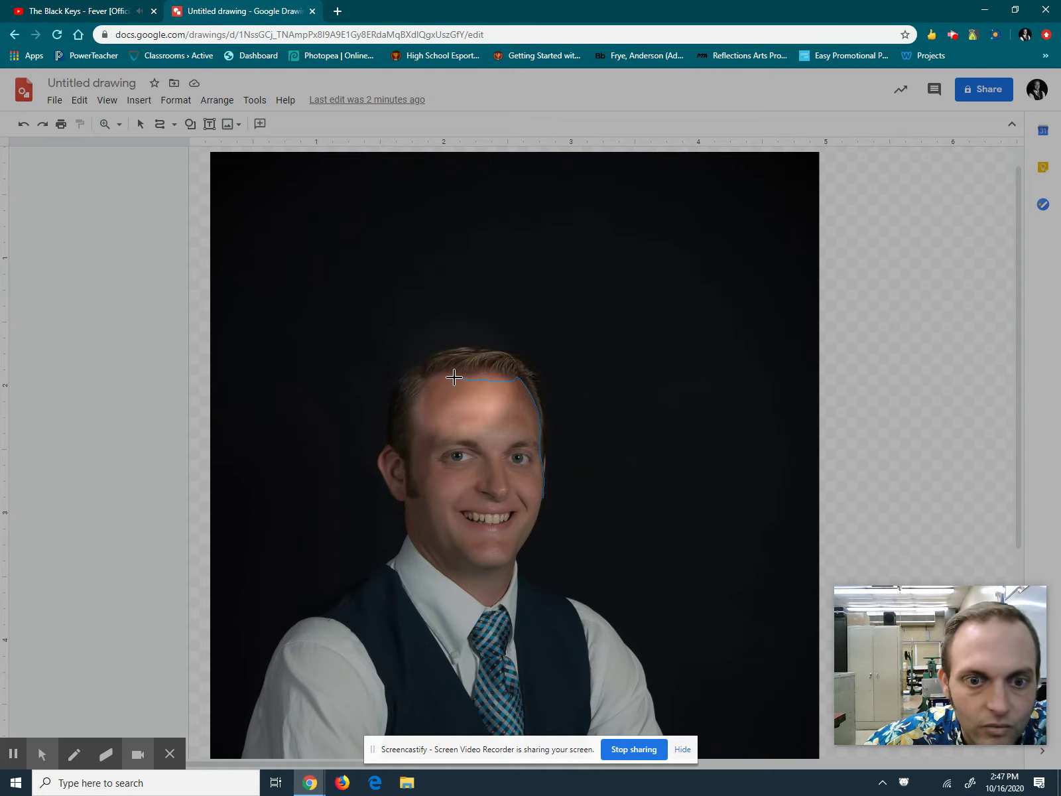
left_click(428, 372)
left_click(420, 388)
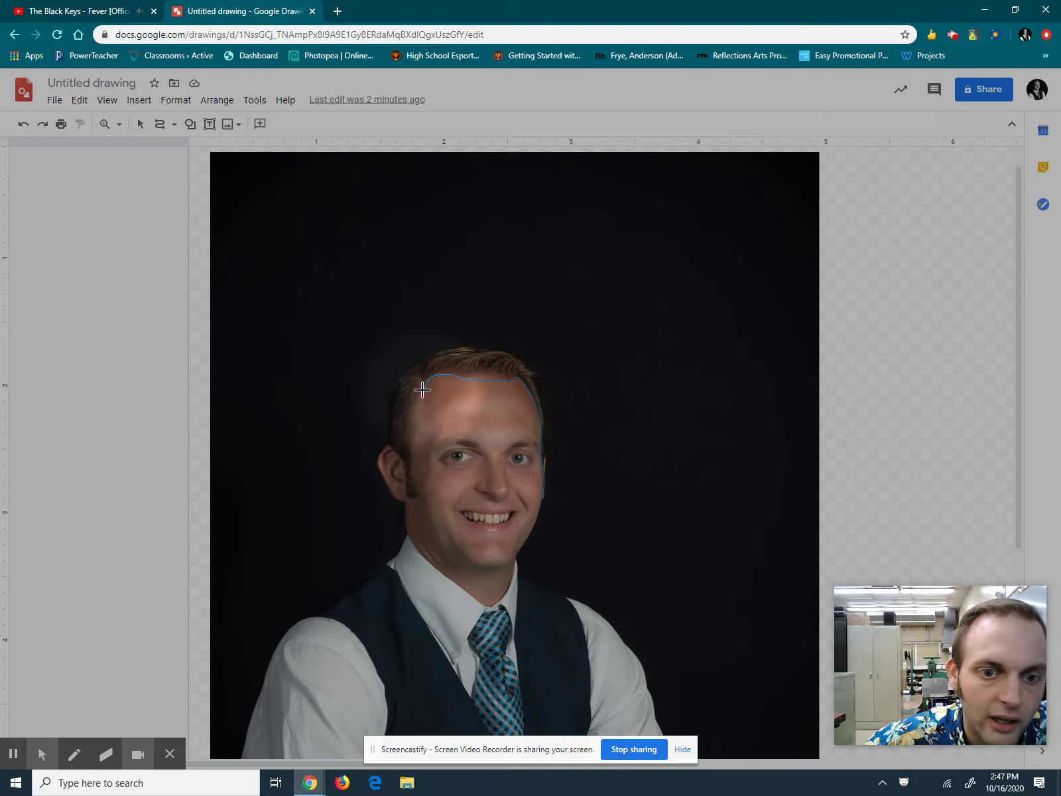
left_click(415, 442)
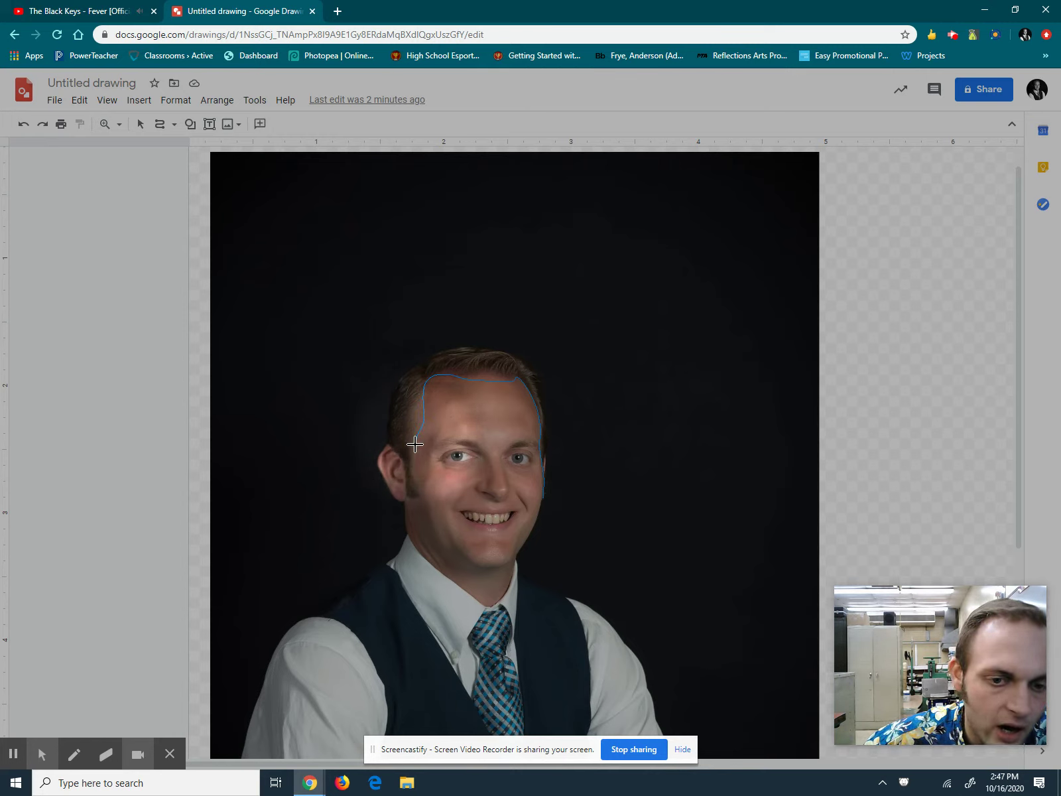
left_click(412, 484)
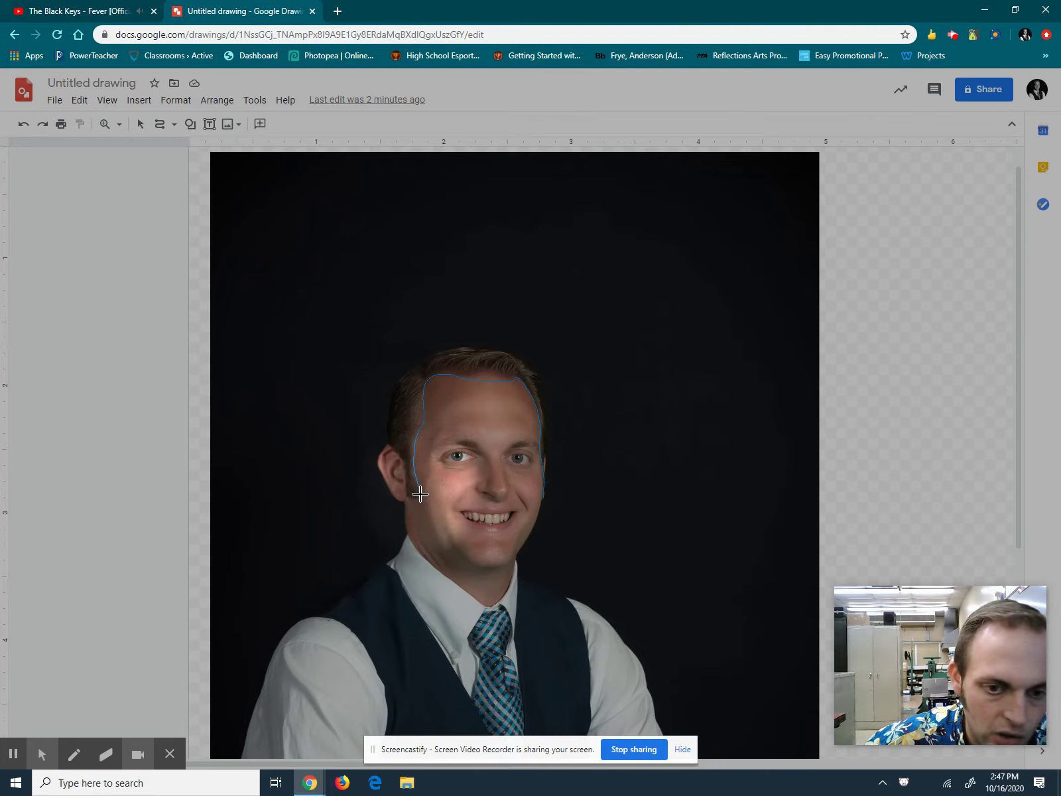
left_click(420, 496)
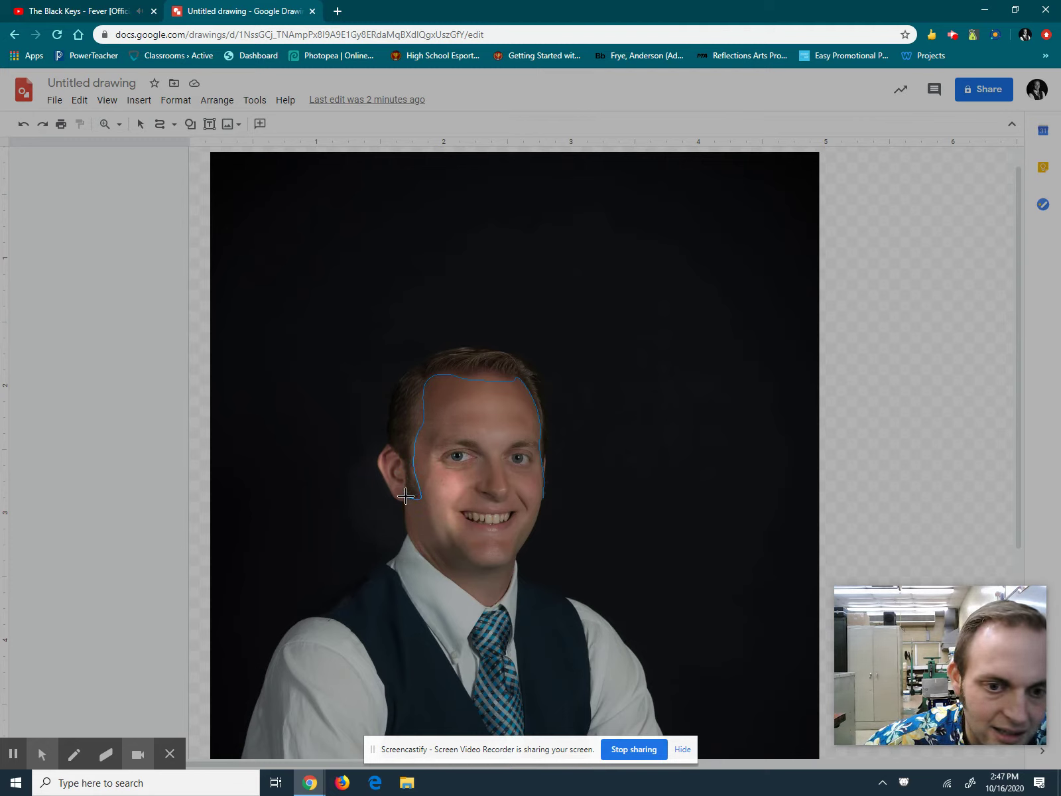
Trace around the sideburn to the top of the ear and over the head's outer edge, closing the hair curve at its starting point
left_click(404, 495)
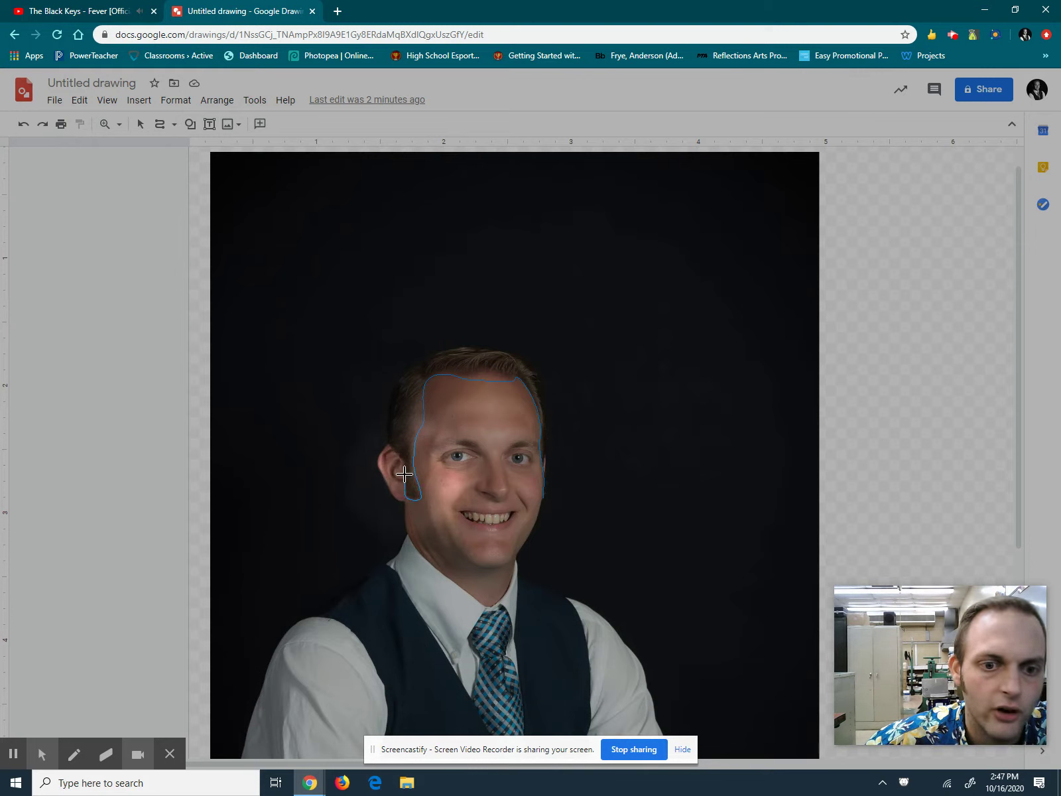
left_click(402, 455)
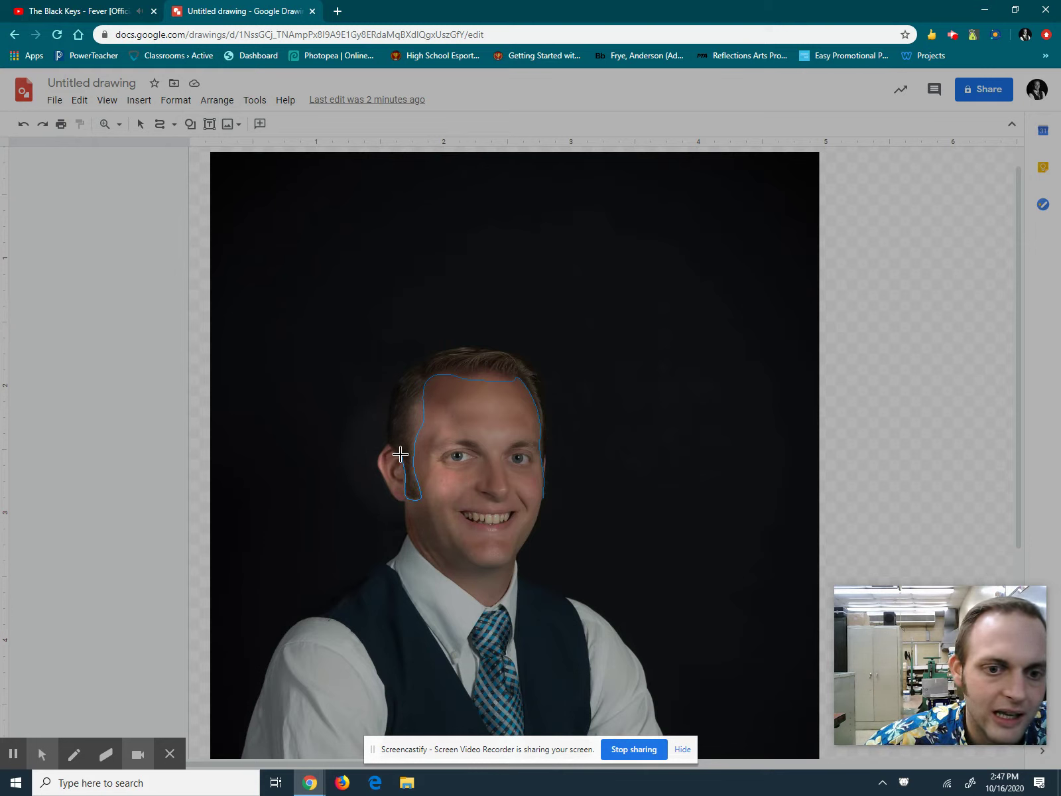
left_click(388, 445)
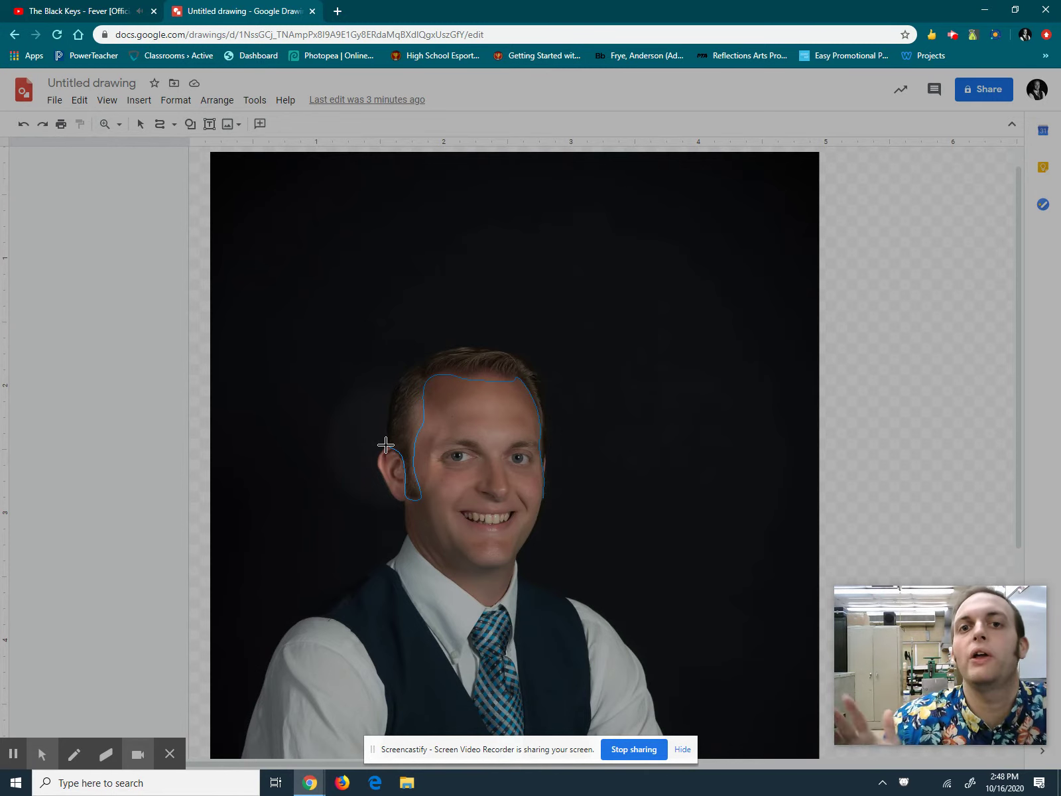
mouse_move(385, 445)
left_mouse_down()
mouse_move(392, 383)
mouse_move(400, 378)
mouse_move(395, 403)
mouse_move(407, 369)
mouse_move(448, 350)
mouse_move(504, 348)
mouse_move(538, 382)
mouse_move(555, 451)
mouse_move(542, 492)
left_mouse_up()
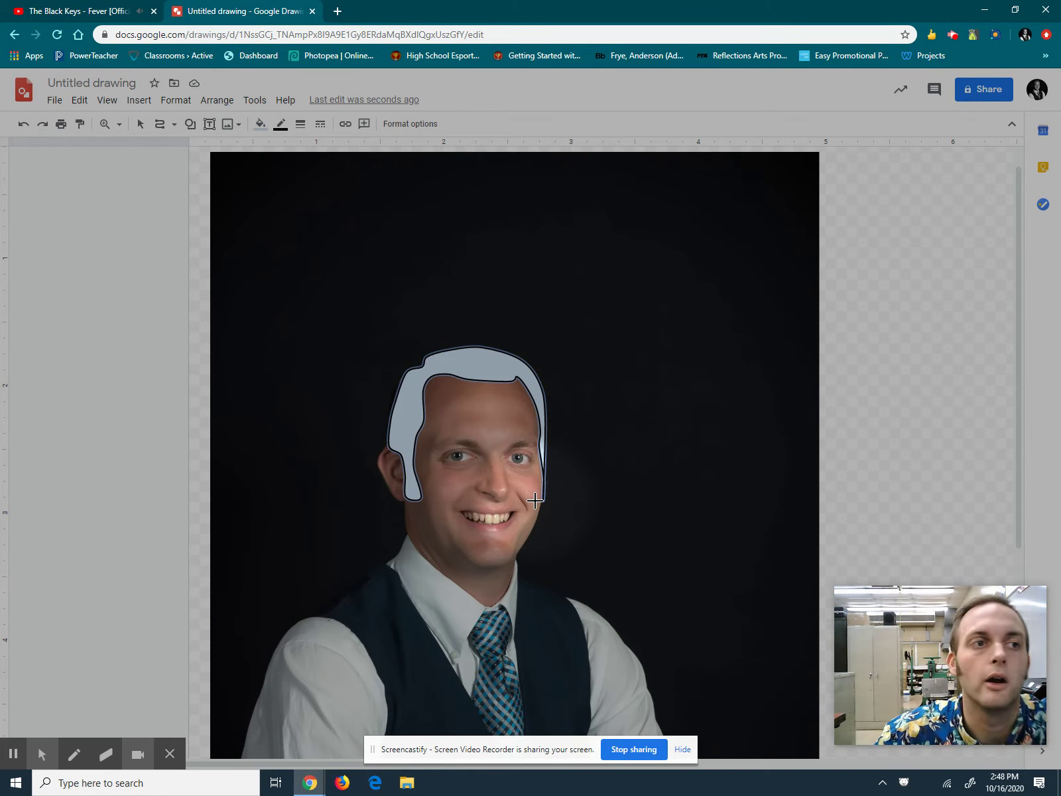
Fill the hair shape with the custom brown #a65925ff
left_click(262, 129)
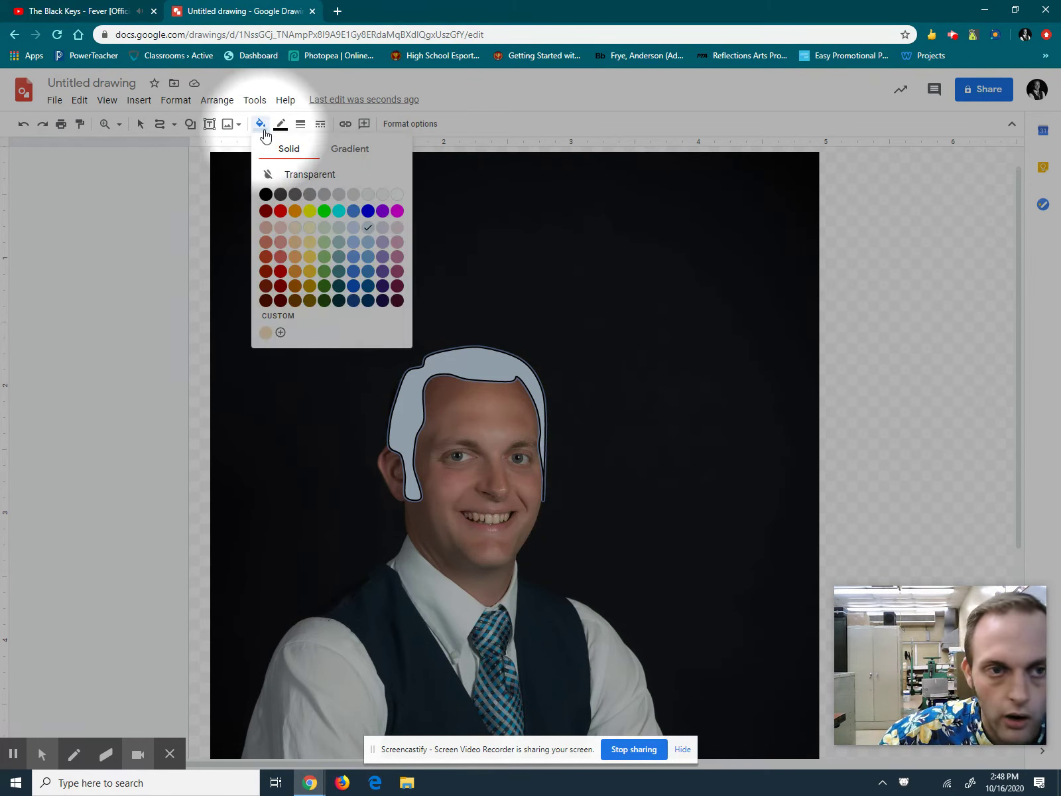
left_click(281, 332)
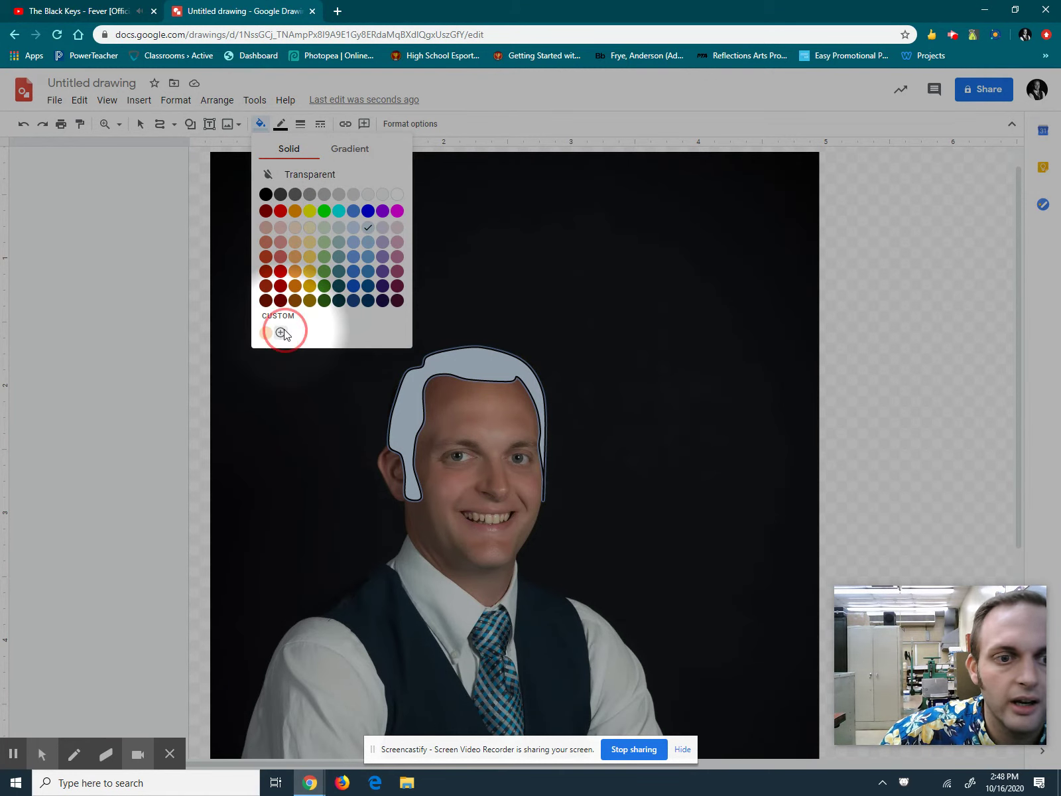
left_click(510, 462)
left_click_drag(511, 463, 481, 460)
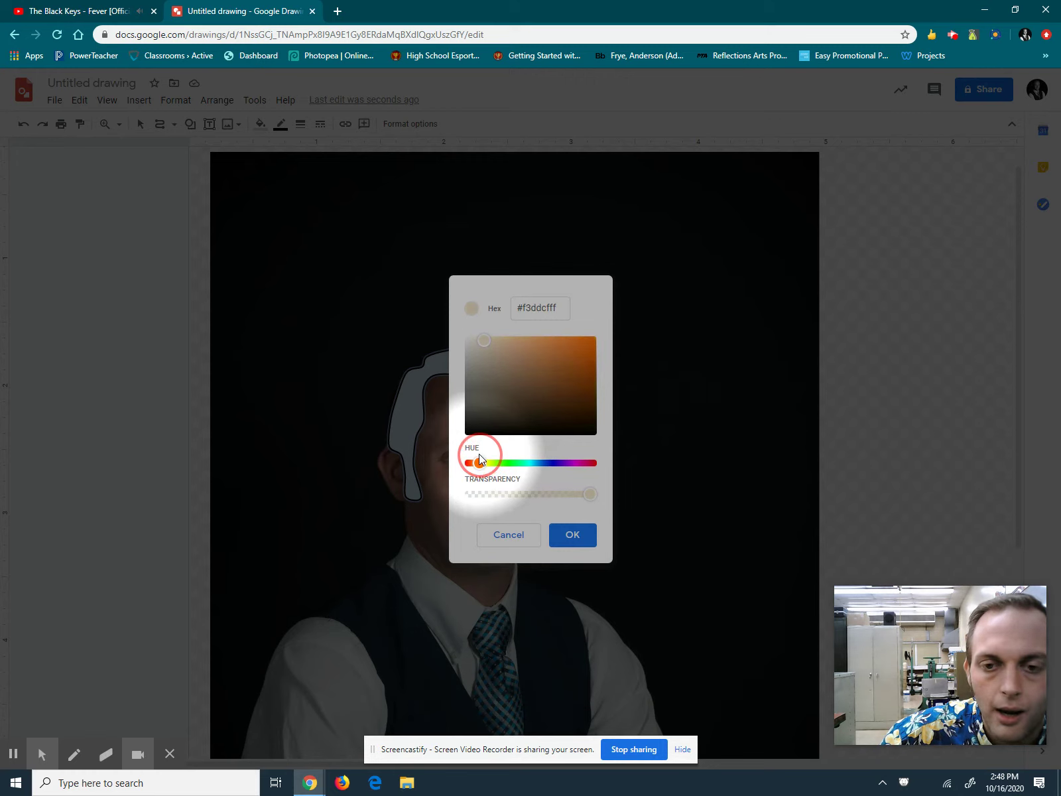
left_click_drag(560, 366, 565, 372)
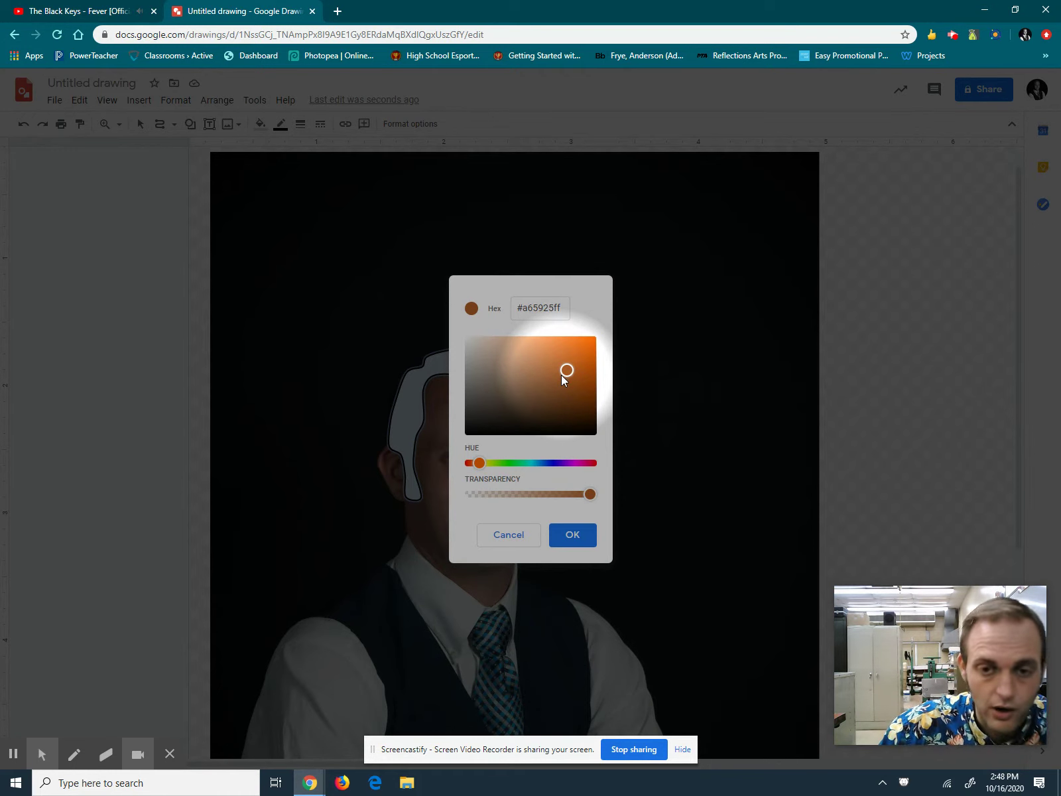
left_click(578, 535)
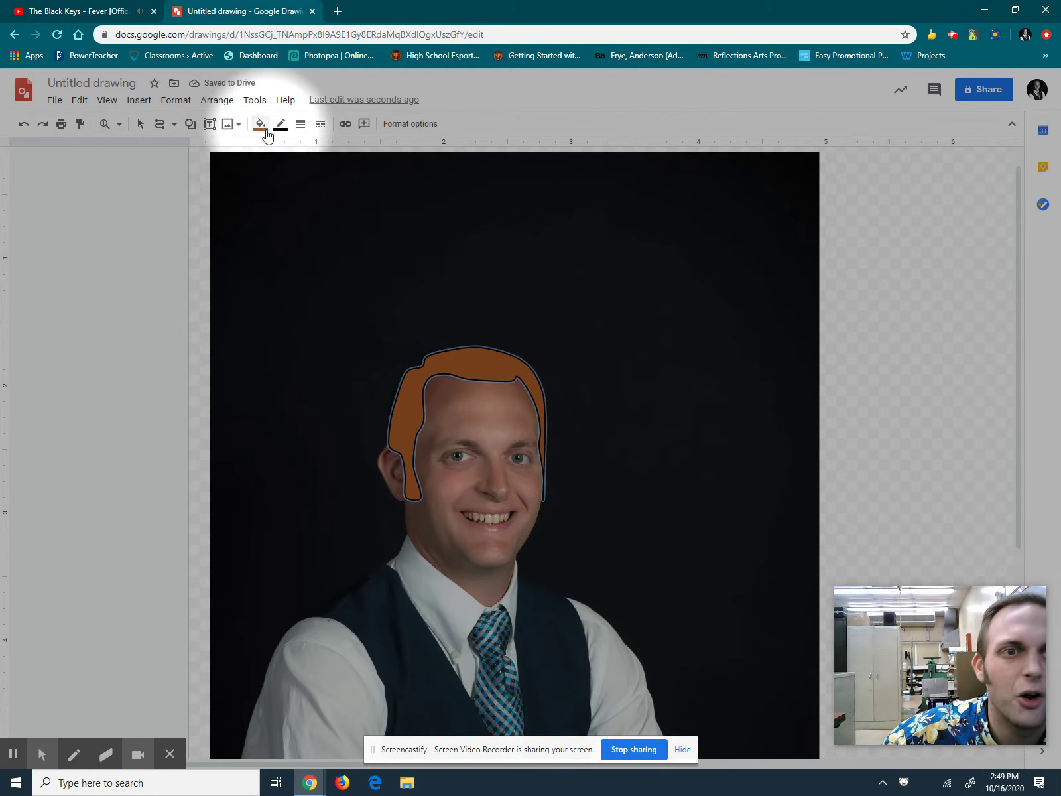
Fill the hair shape with the darker custom brown #7a380cff and make its outline transparent
left_click(259, 124)
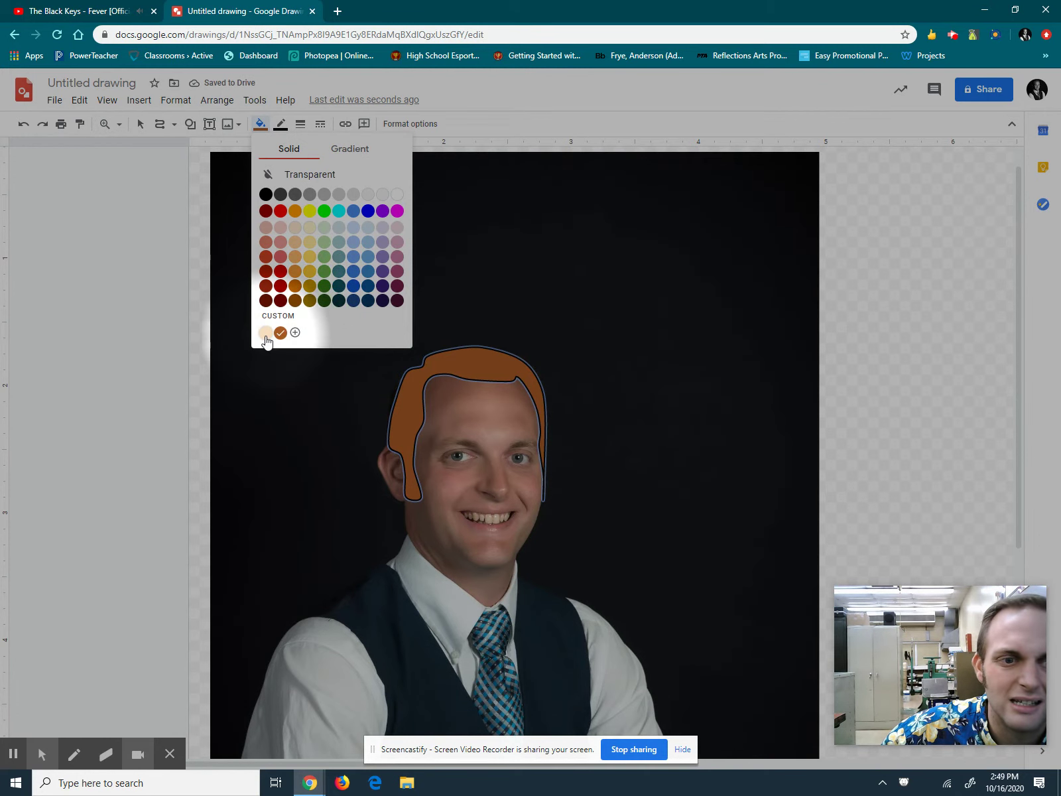
left_click(295, 332)
left_click_drag(567, 372, 583, 387)
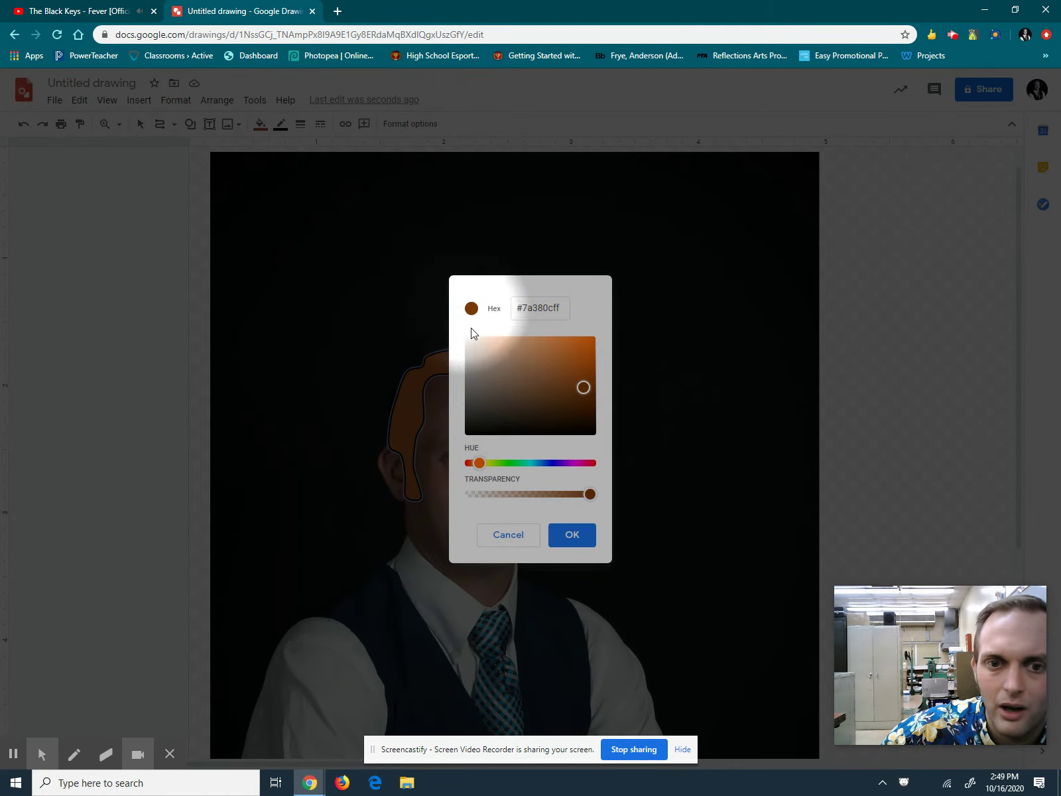
left_click(569, 537)
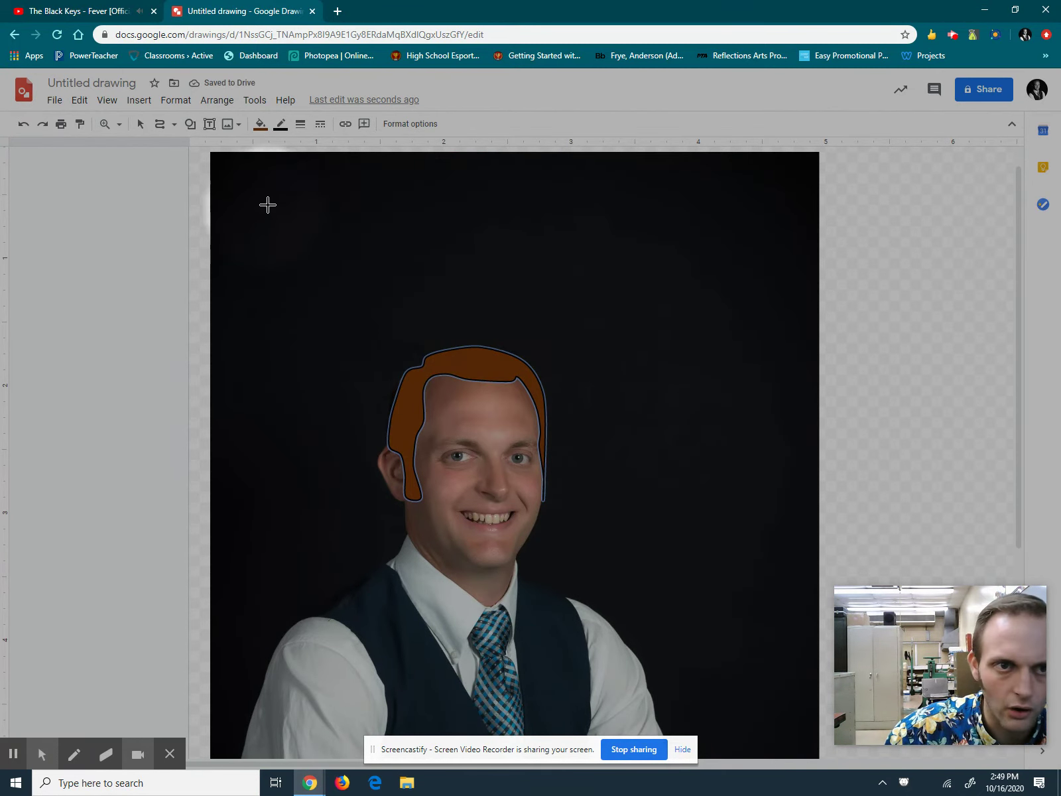
left_click(280, 124)
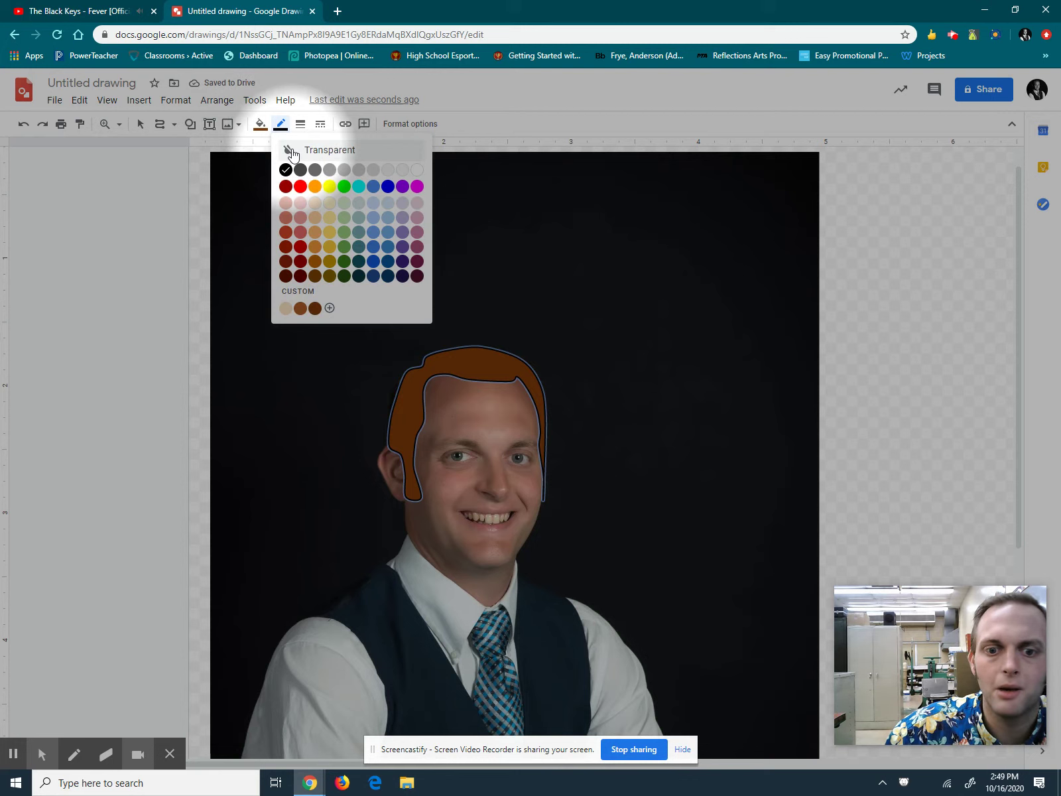
left_click(292, 154)
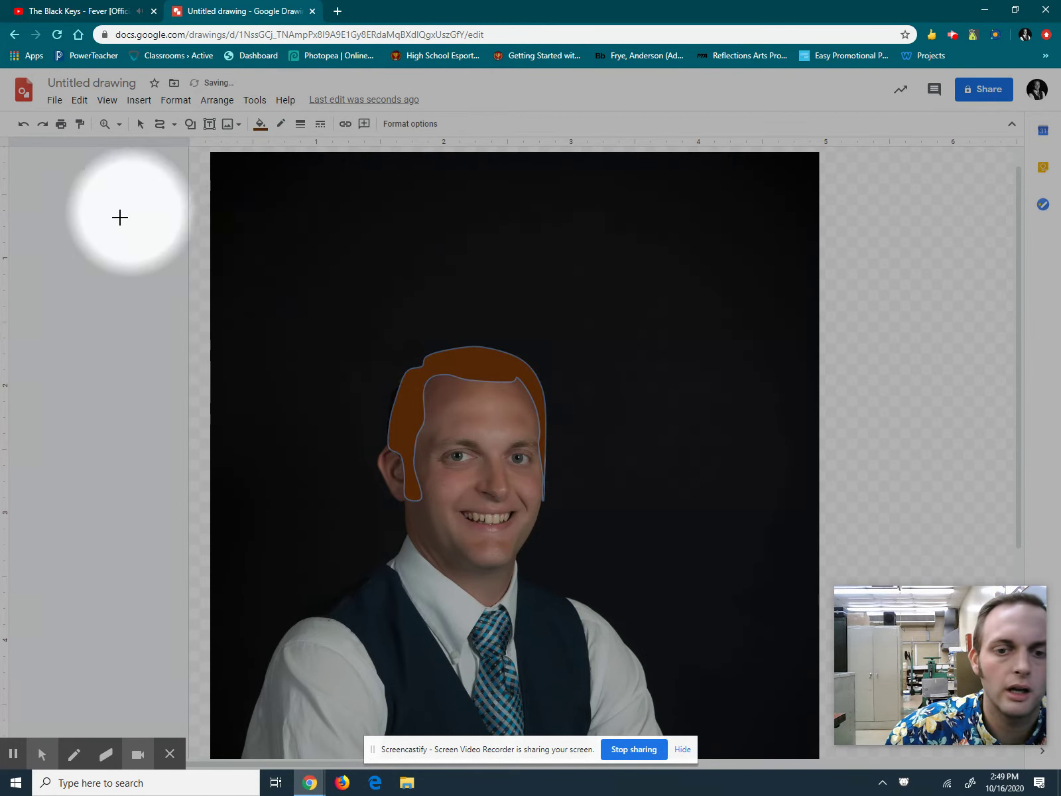
Send the hair shape one level backward, behind the photo but in front of the face shape
left_click(217, 99)
mouse_move(221, 126)
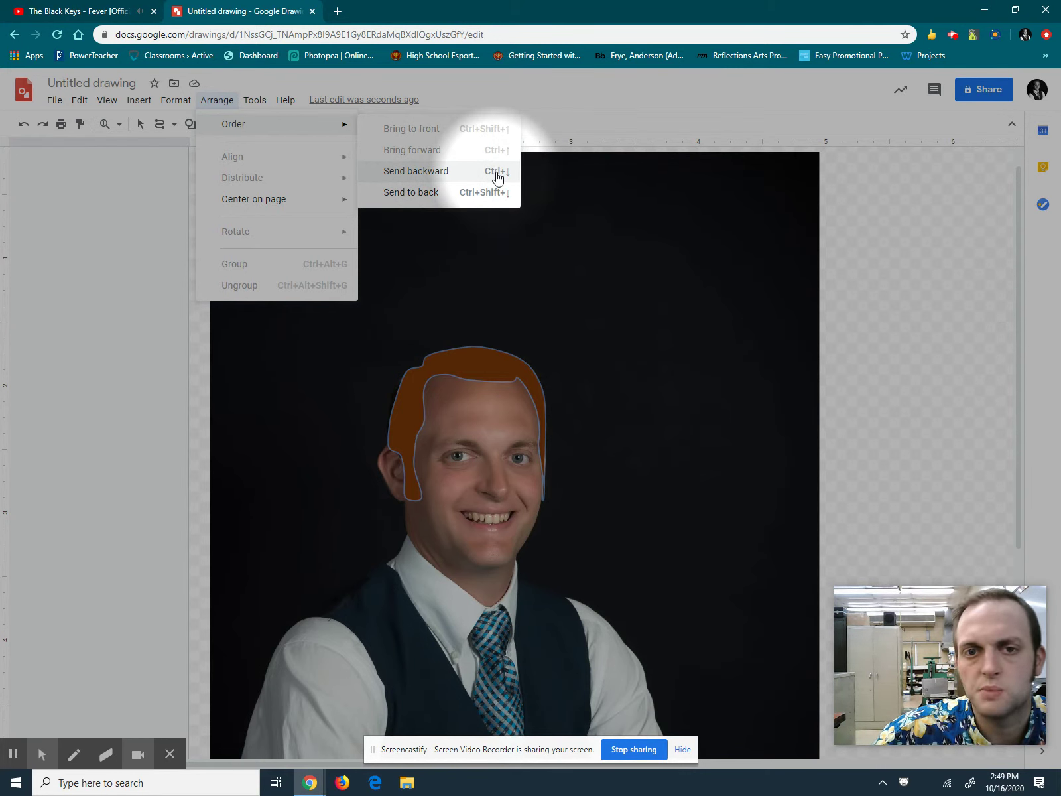
left_click(419, 173)
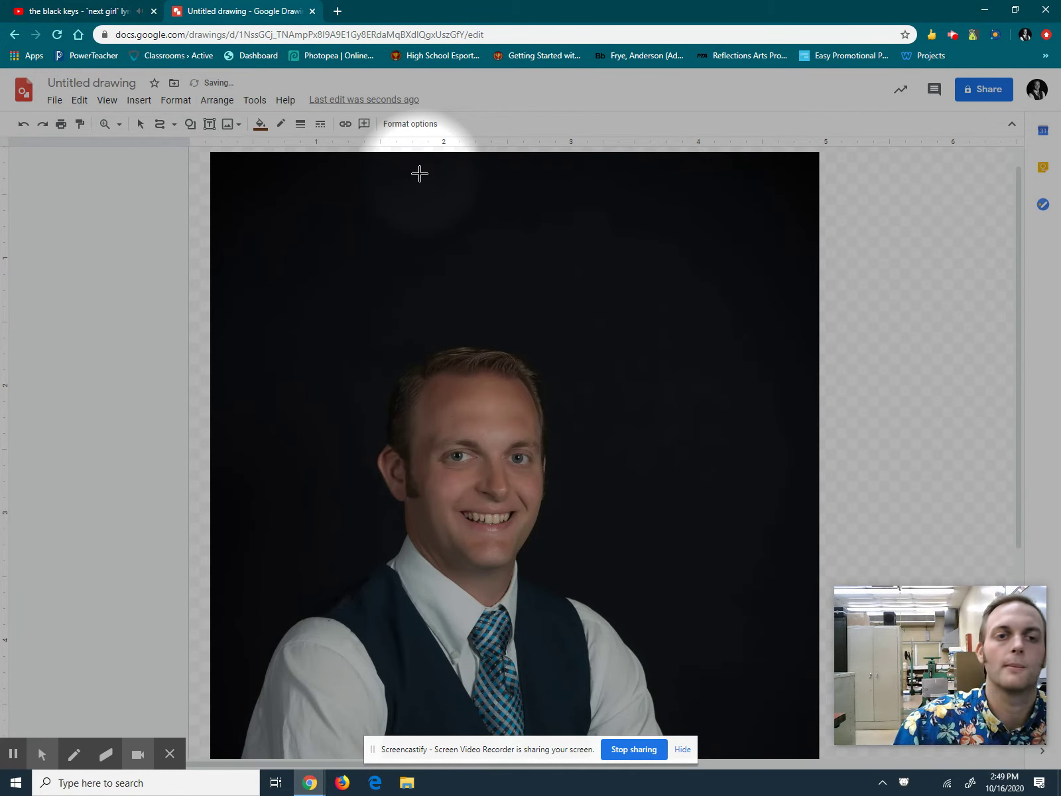
Delete the photo covering the traced shapes and select the hair shape
left_click(140, 124)
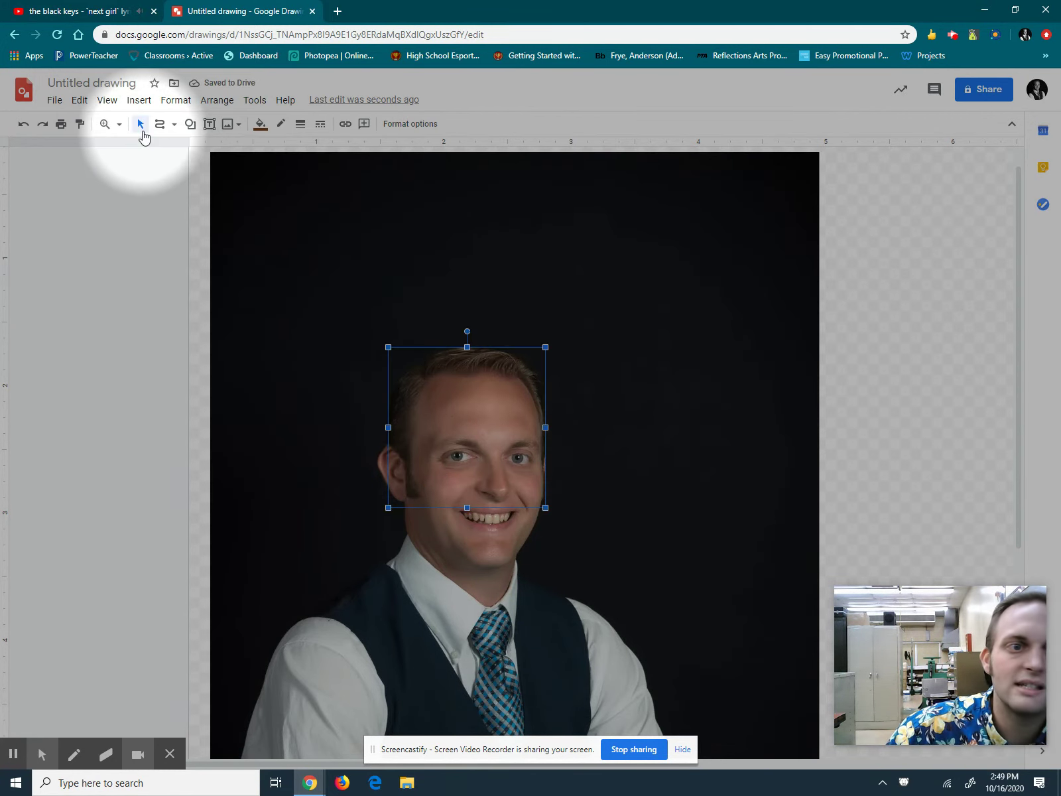
left_click(869, 303)
left_click(767, 286)
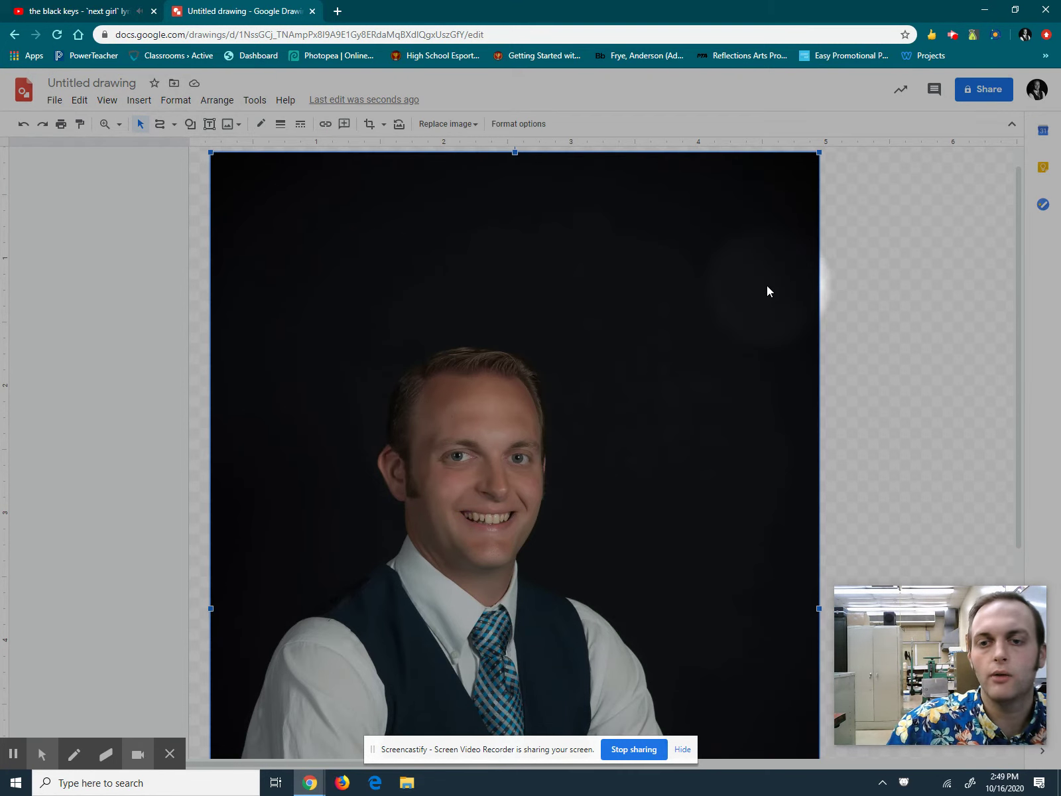
key("Delete")
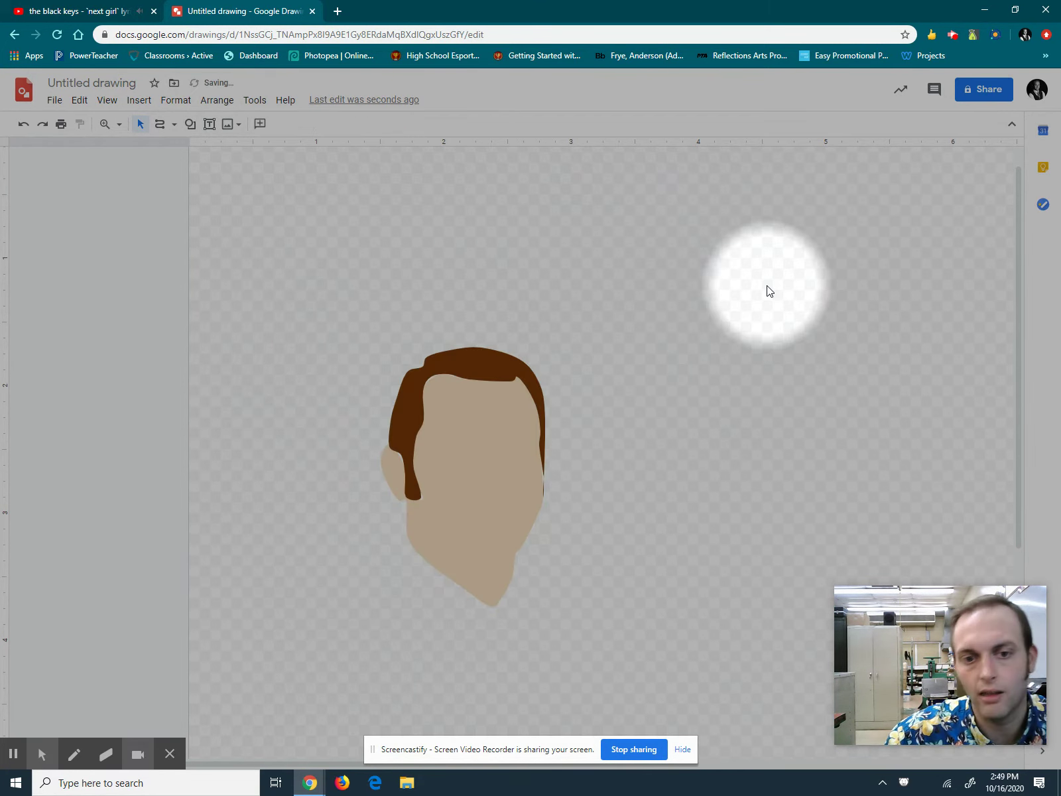
left_click_drag(768, 291, 408, 415)
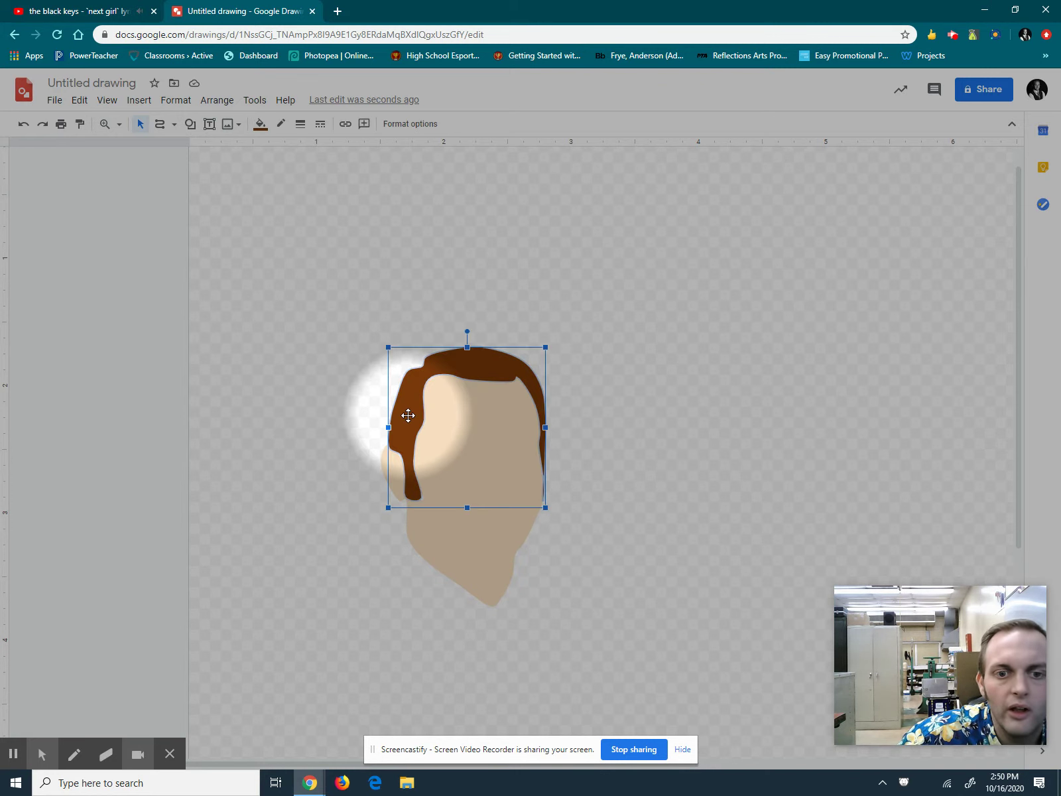
Undo the deletion of the photo and deselect it
left_click(324, 315)
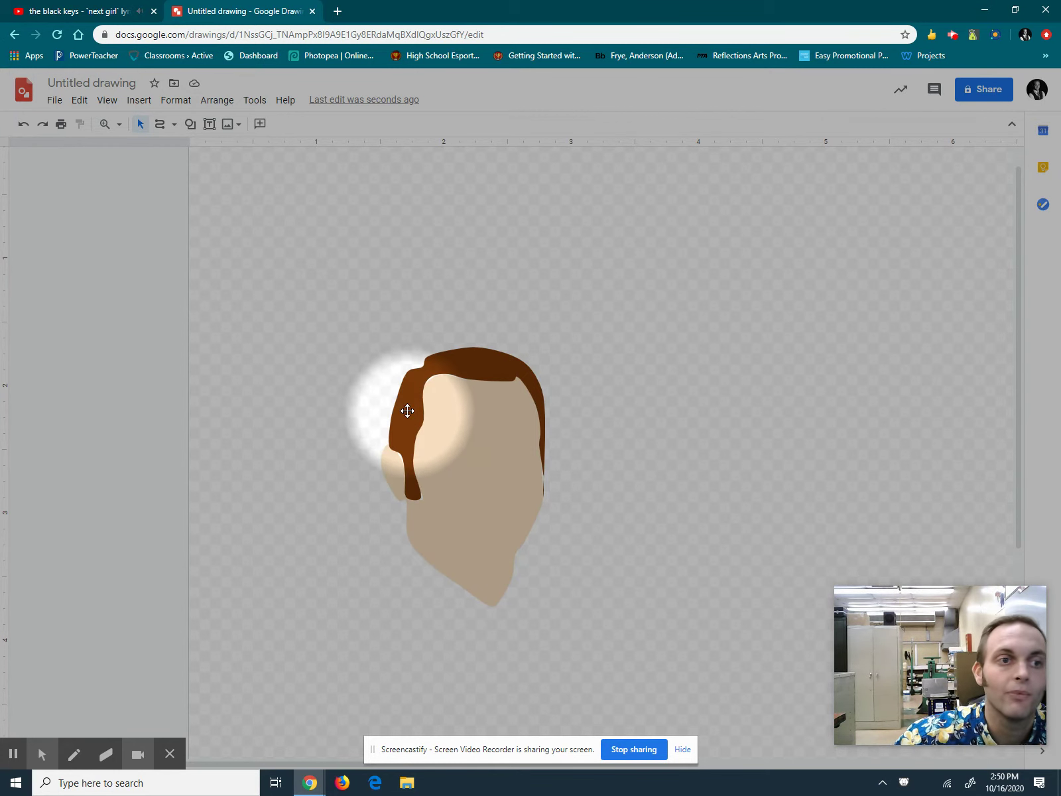
left_click(24, 130)
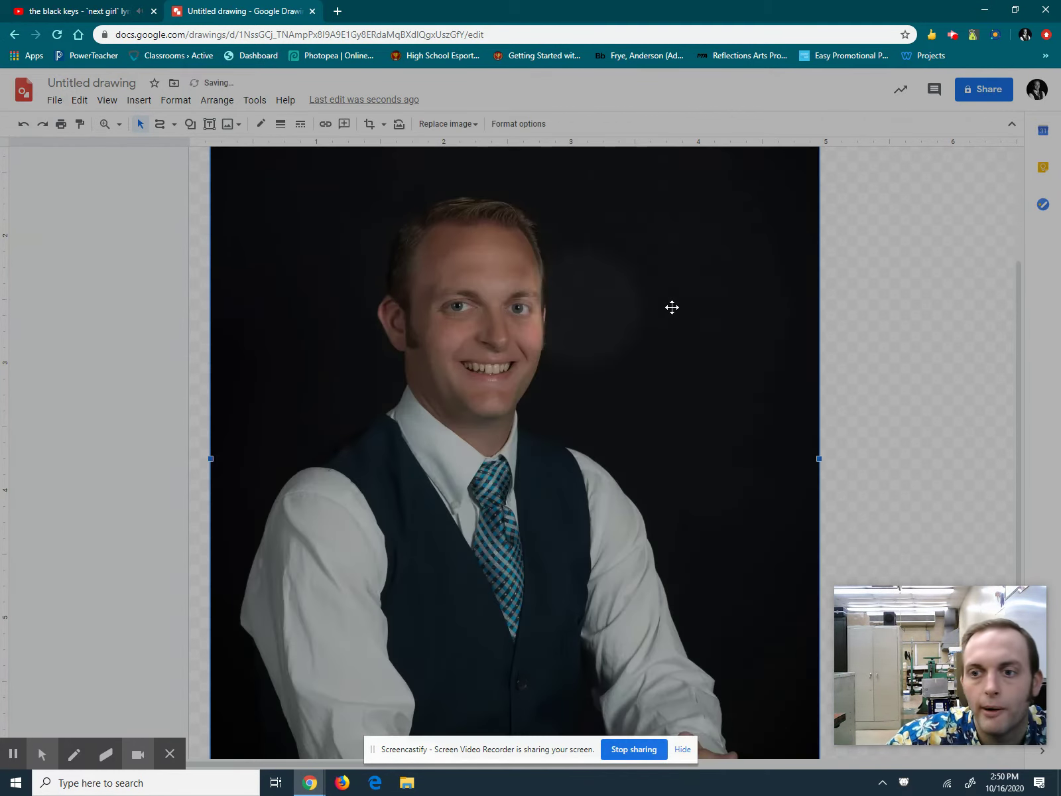
left_click(861, 329)
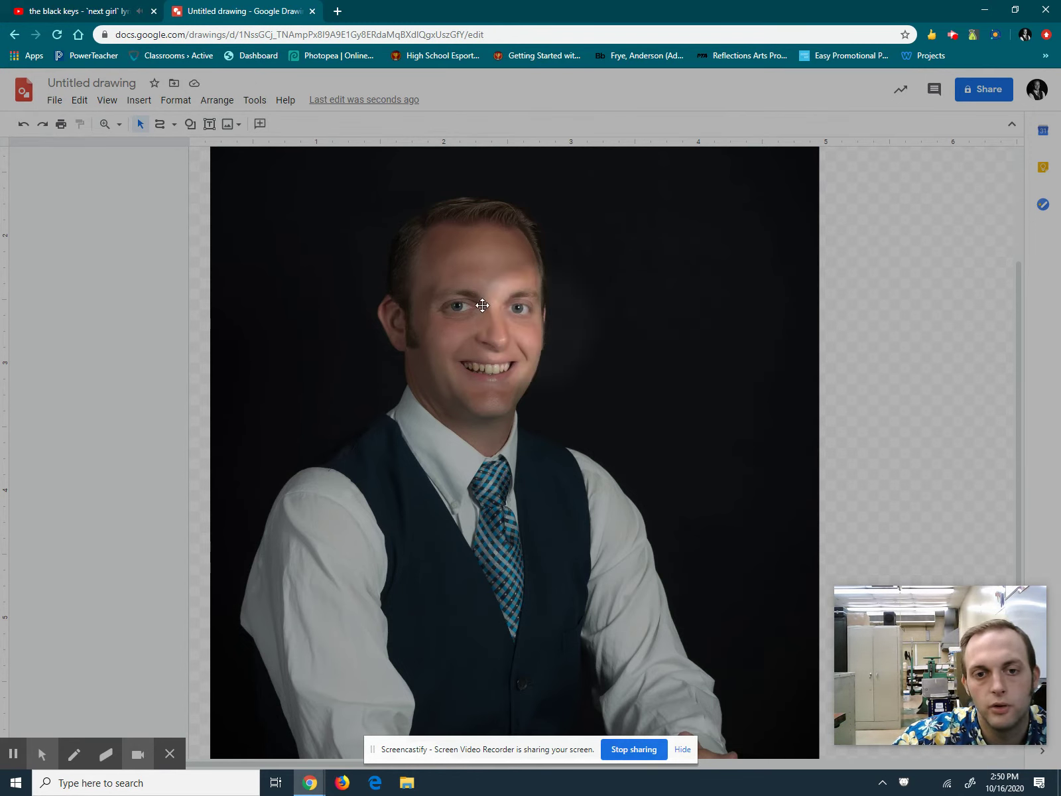
Trace the eye nearer the visible ear as a closed curve shape on the enlarged photo
left_click(105, 124)
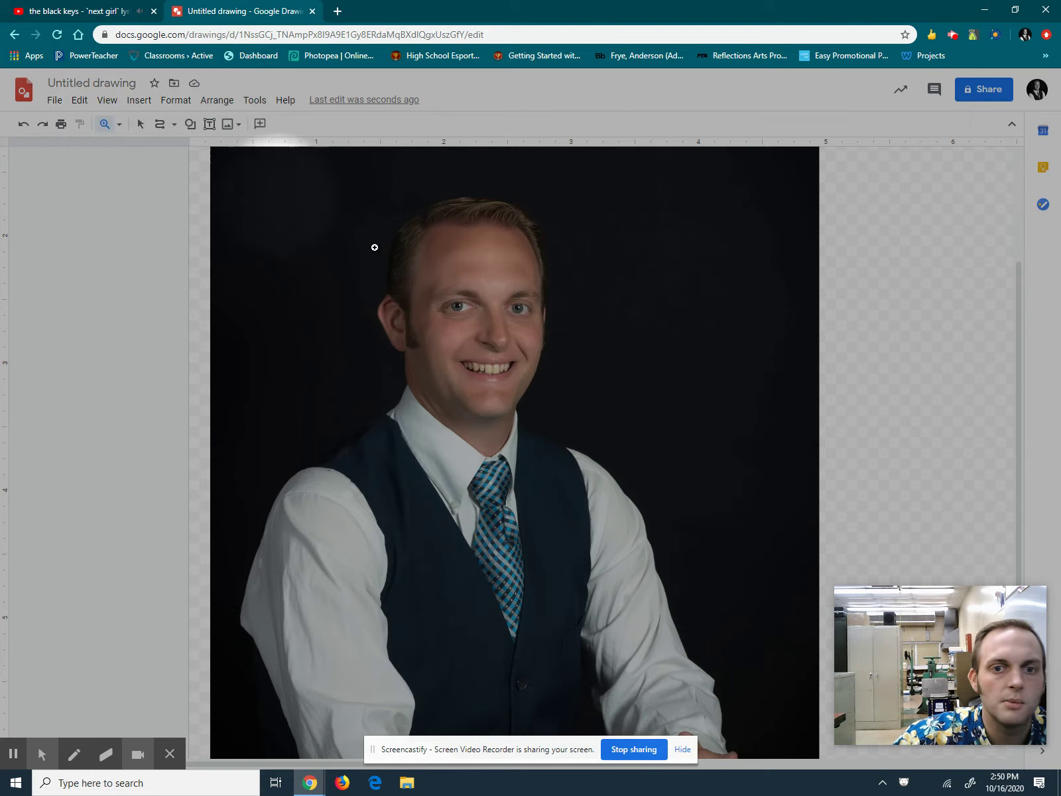
left_click(483, 313)
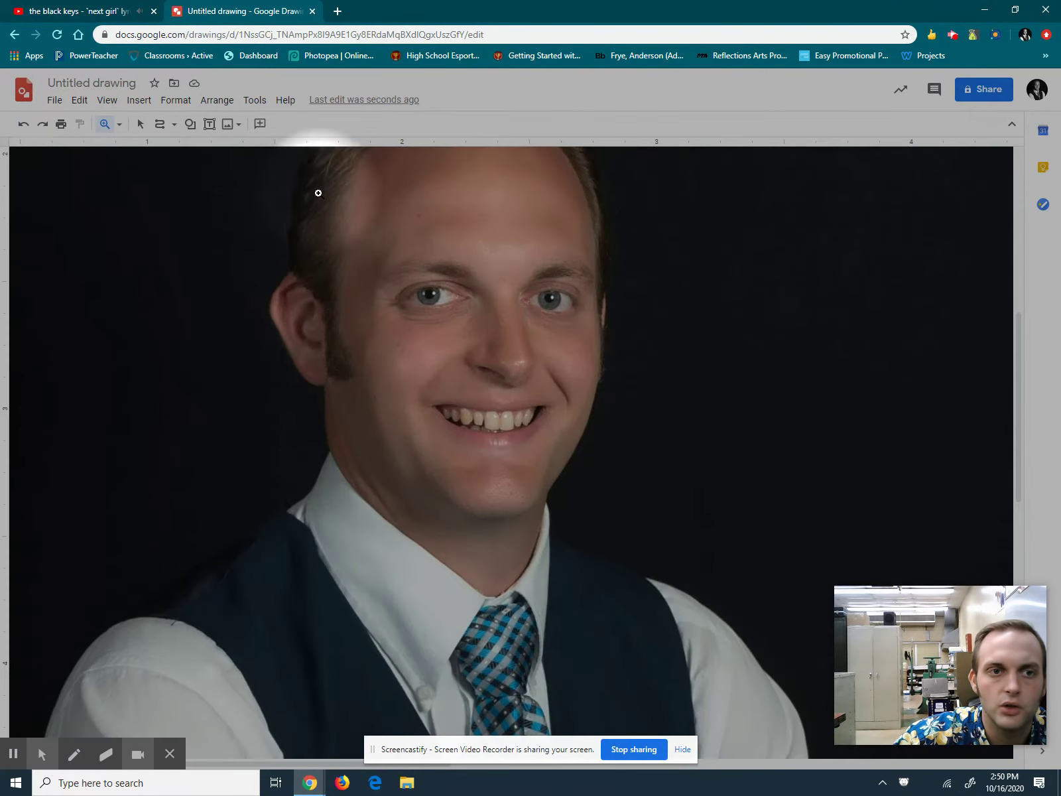
left_click(162, 125)
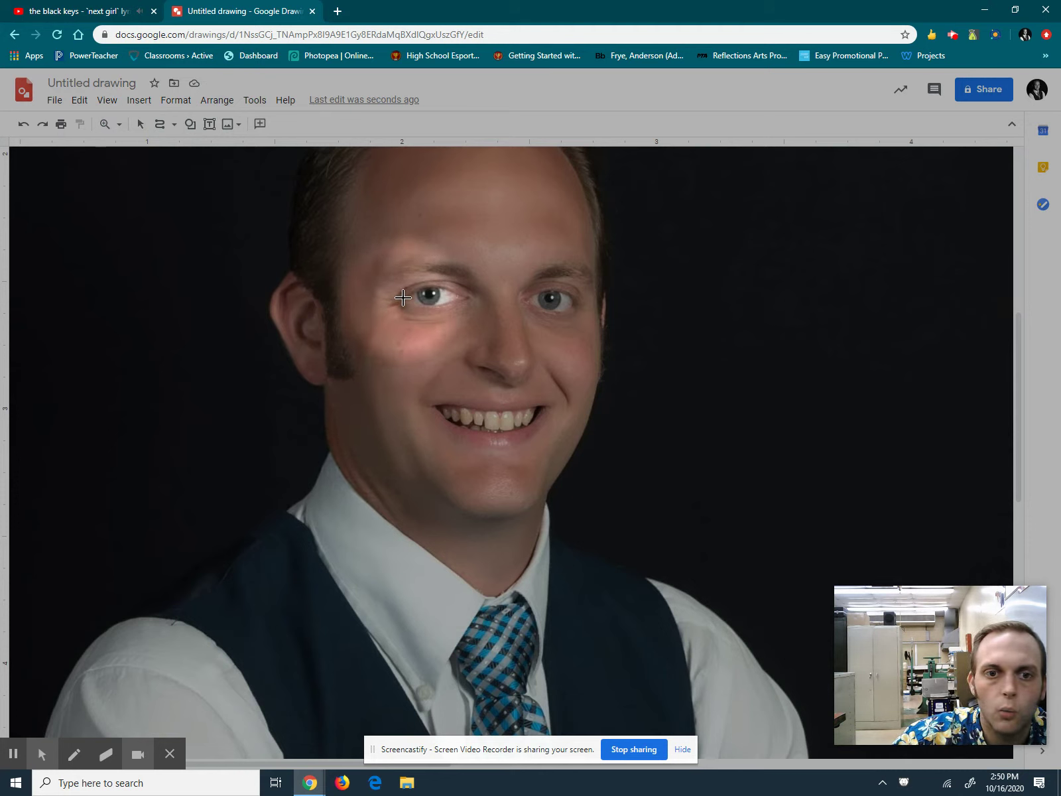
left_click_drag(403, 297, 416, 292)
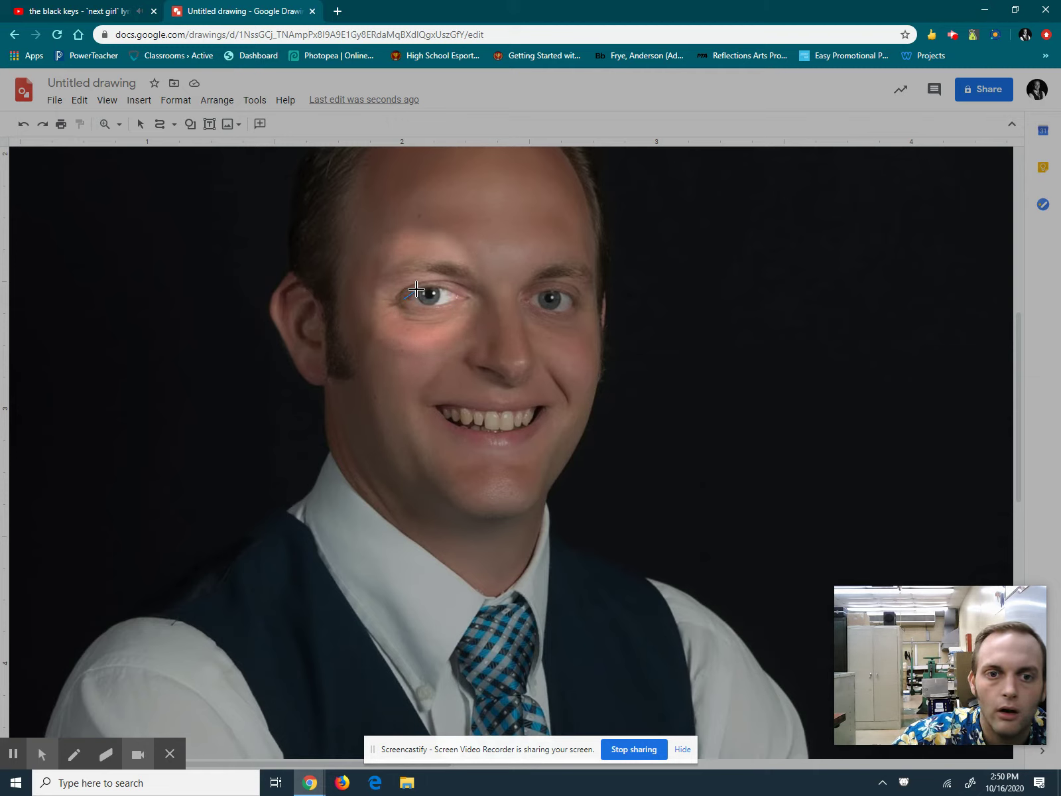
mouse_move(417, 290)
left_mouse_down()
mouse_move(468, 297)
mouse_move(404, 297)
left_mouse_up()
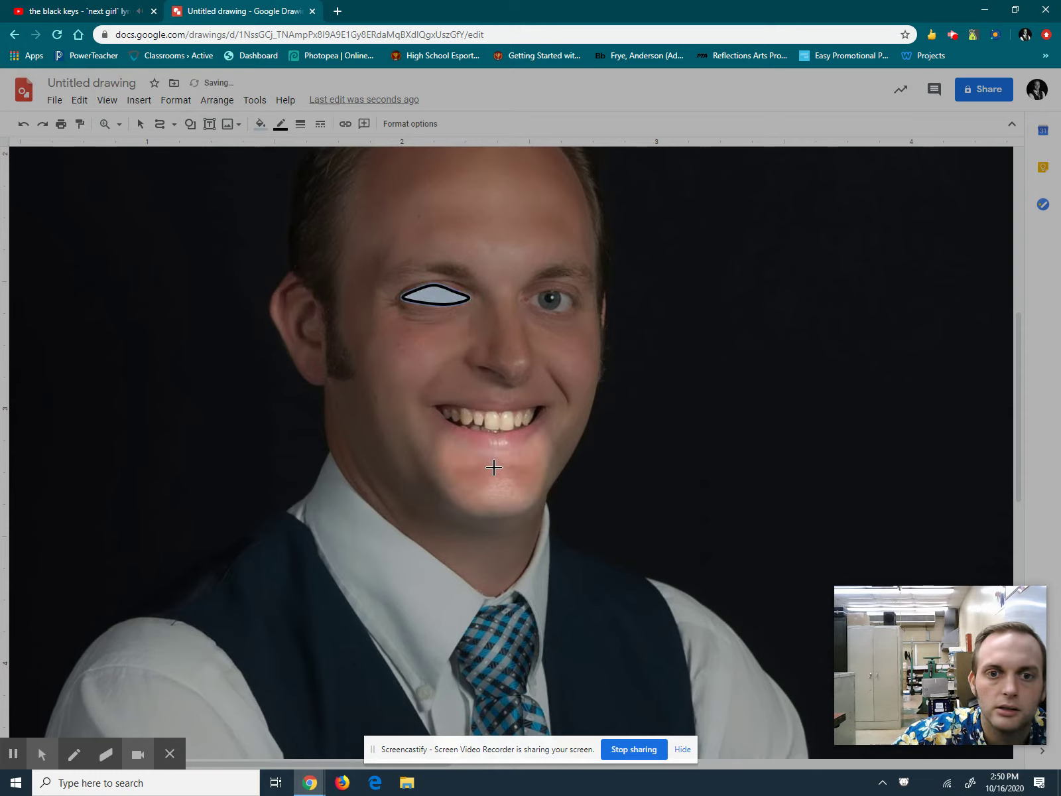
Fill the traced eye shape with white and set its outline to white
left_click(260, 123)
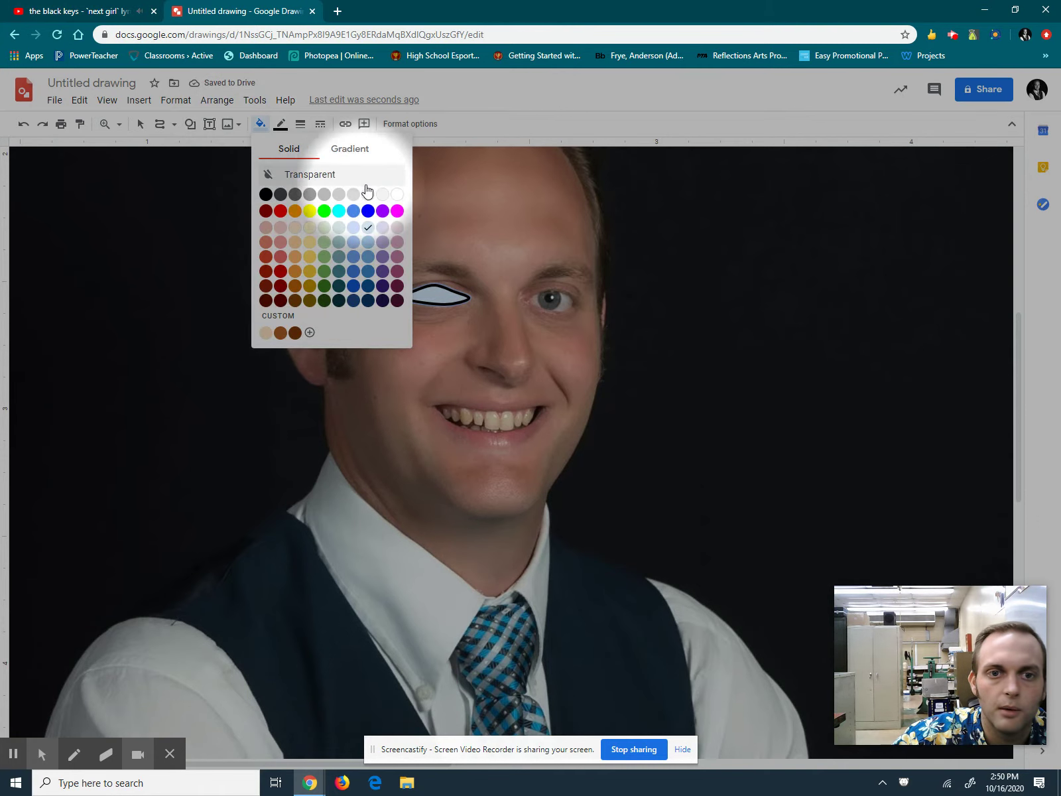
left_click(398, 194)
left_click(280, 123)
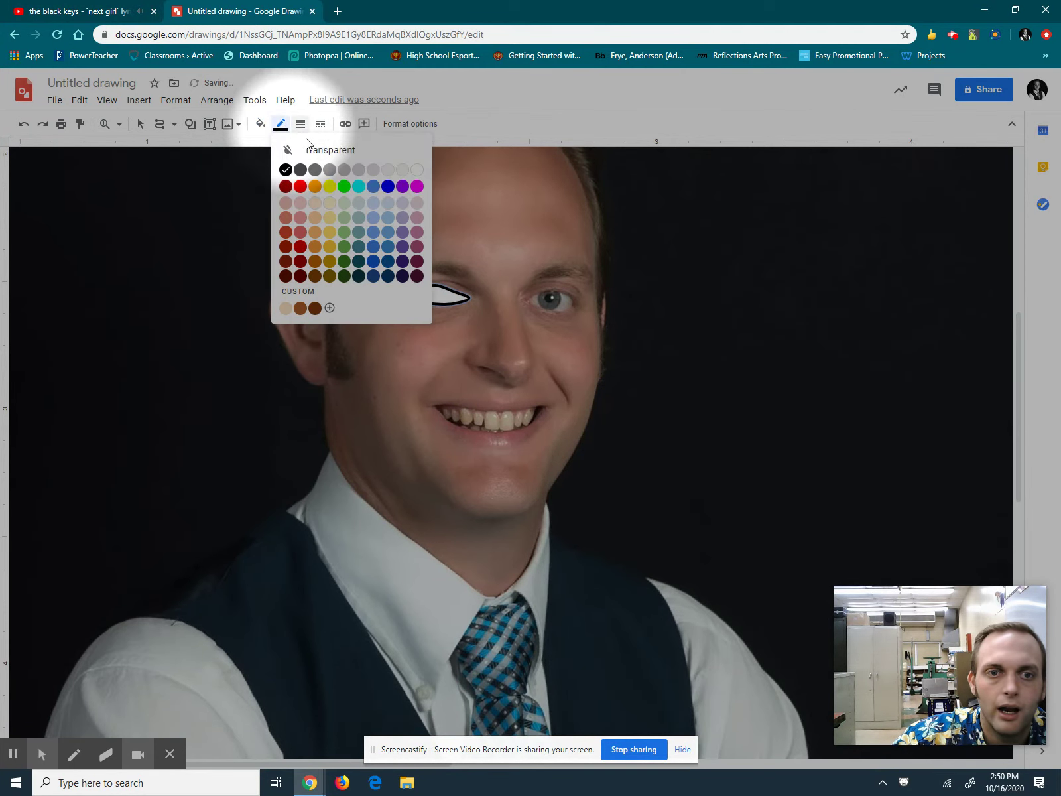
left_click(417, 171)
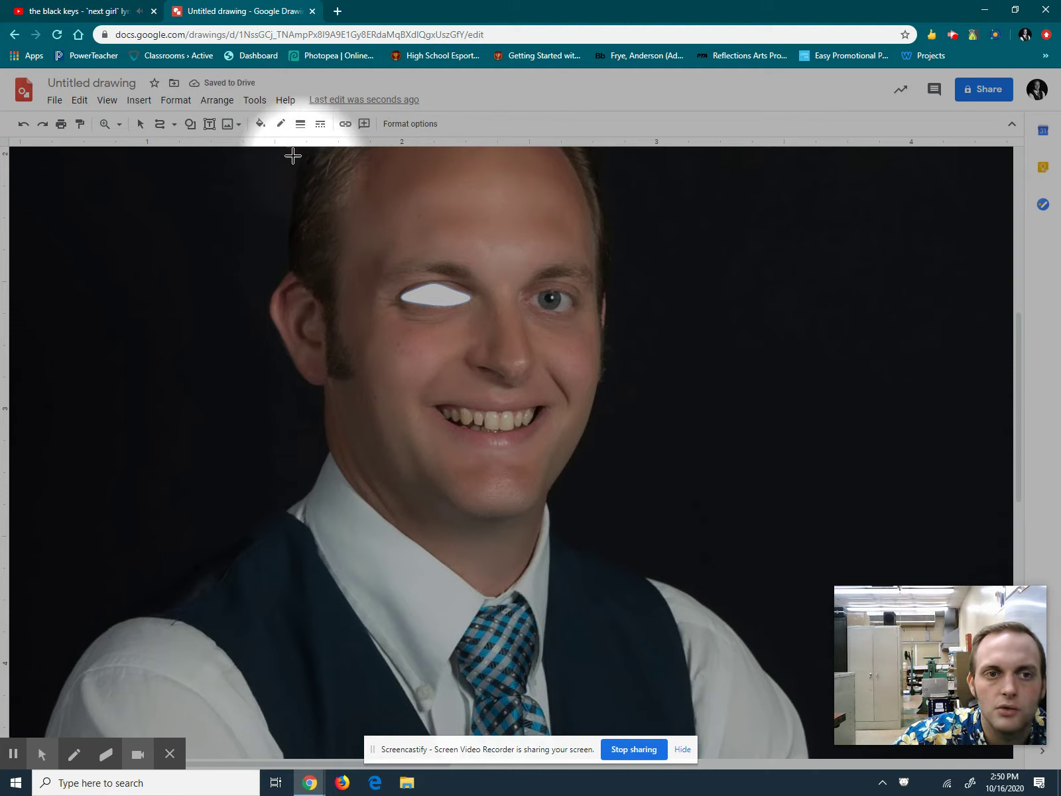
Send the white eye shape one level backward, behind the photo
left_click(217, 101)
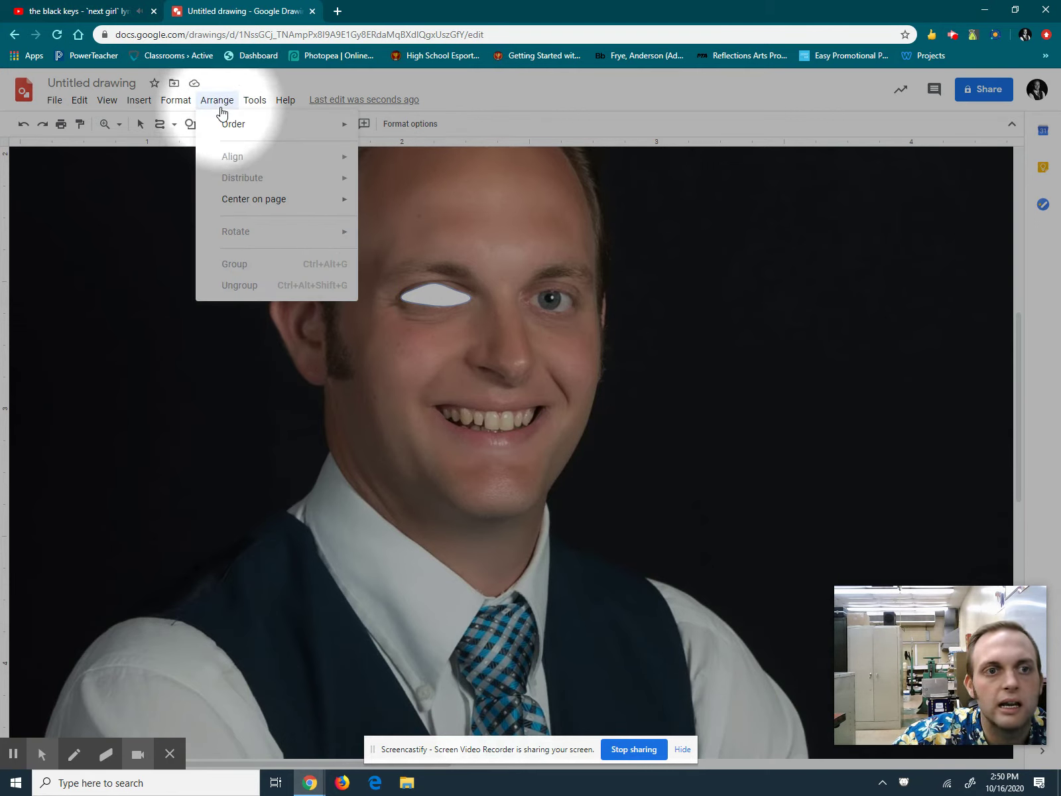
left_click(217, 101)
key("ctrl+z")
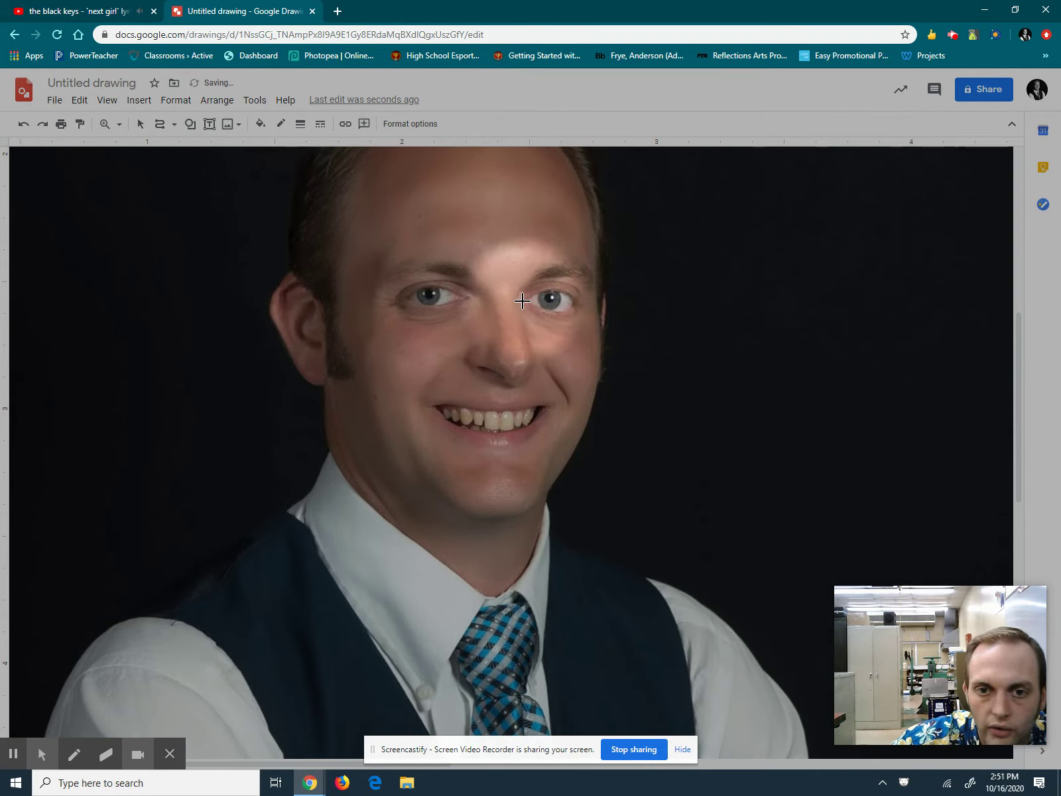
Trace the other eye as a closed white curve shape and send it one level backward, behind the photo
left_click(525, 298)
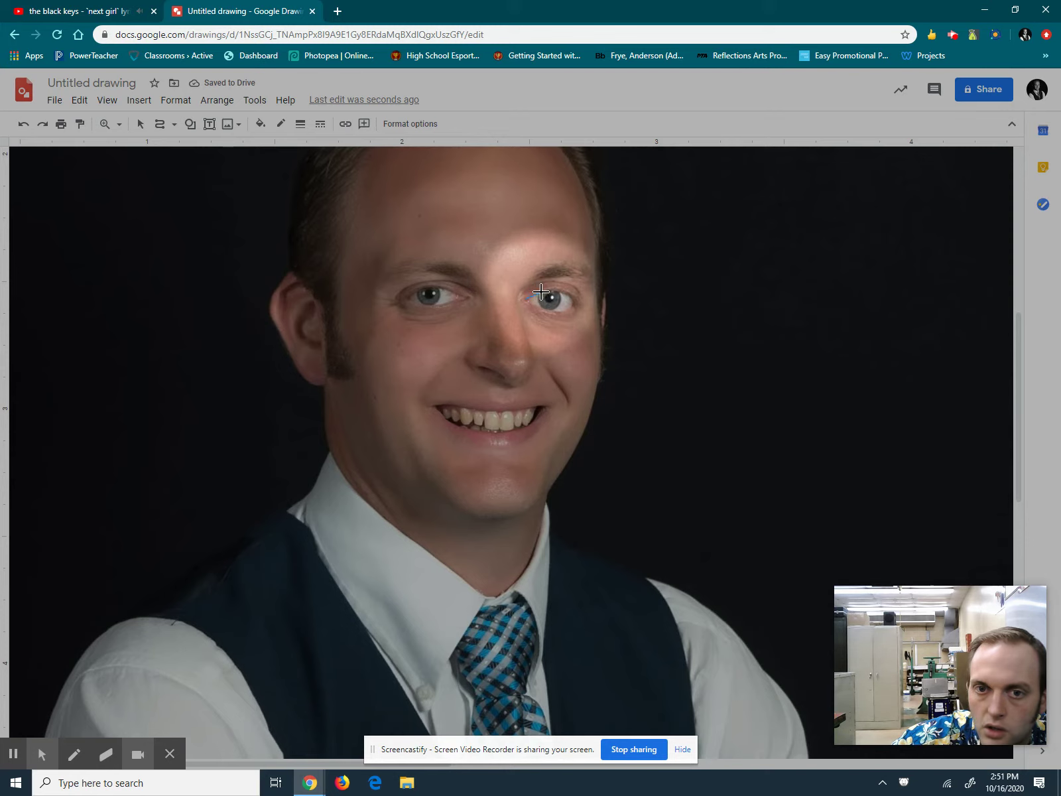
left_click(575, 301)
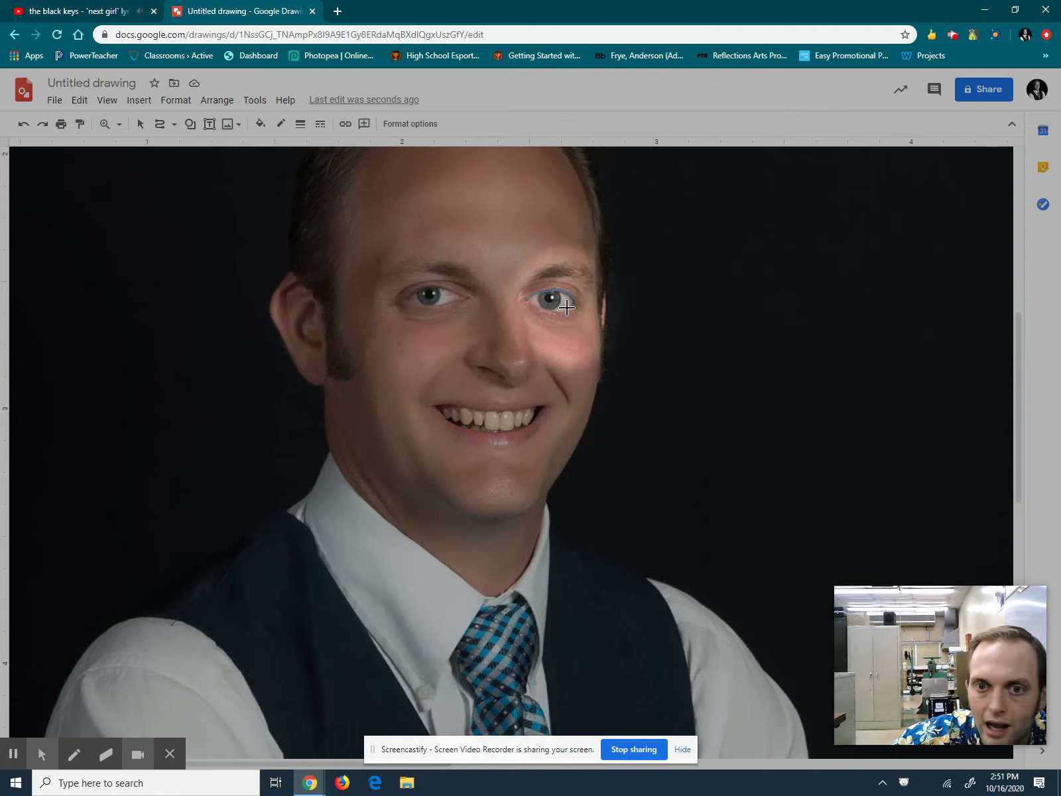
left_click(559, 310)
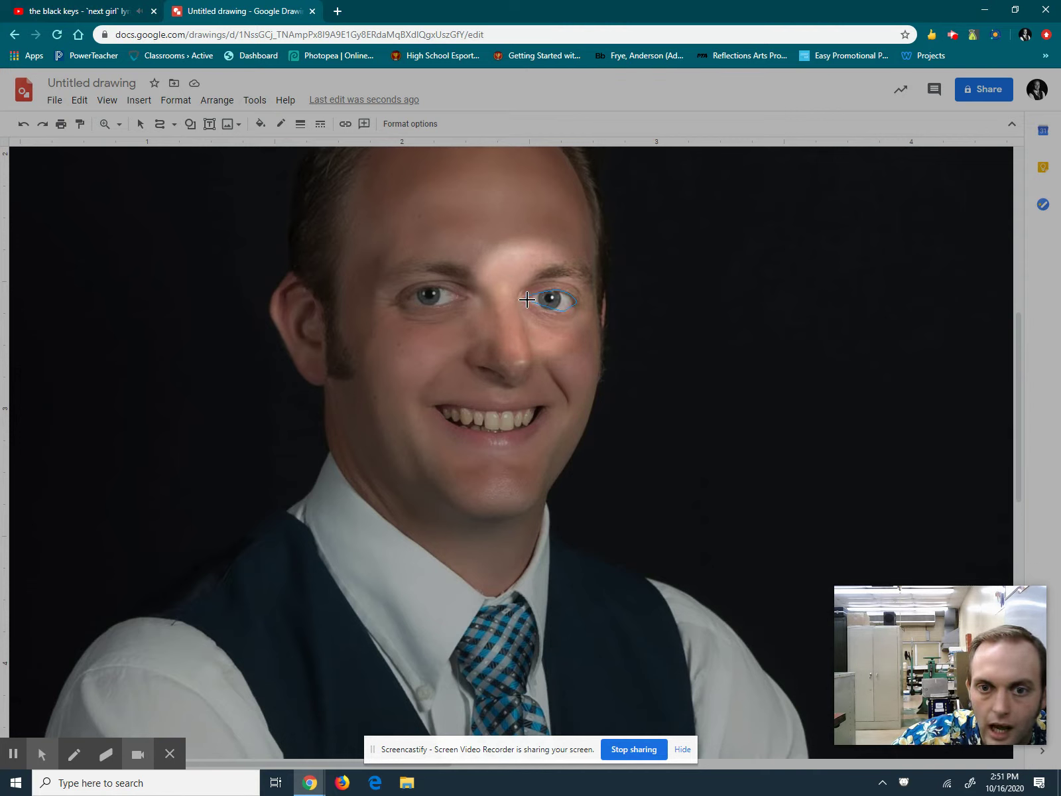
left_click(528, 298)
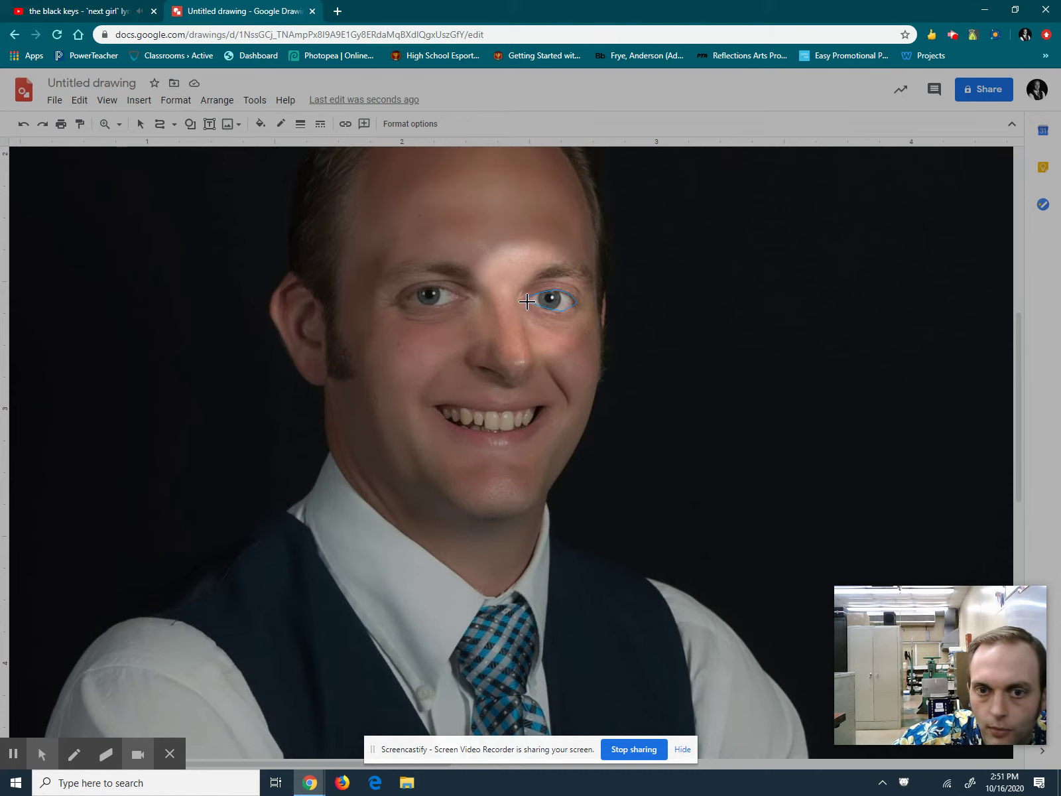
left_click(524, 297)
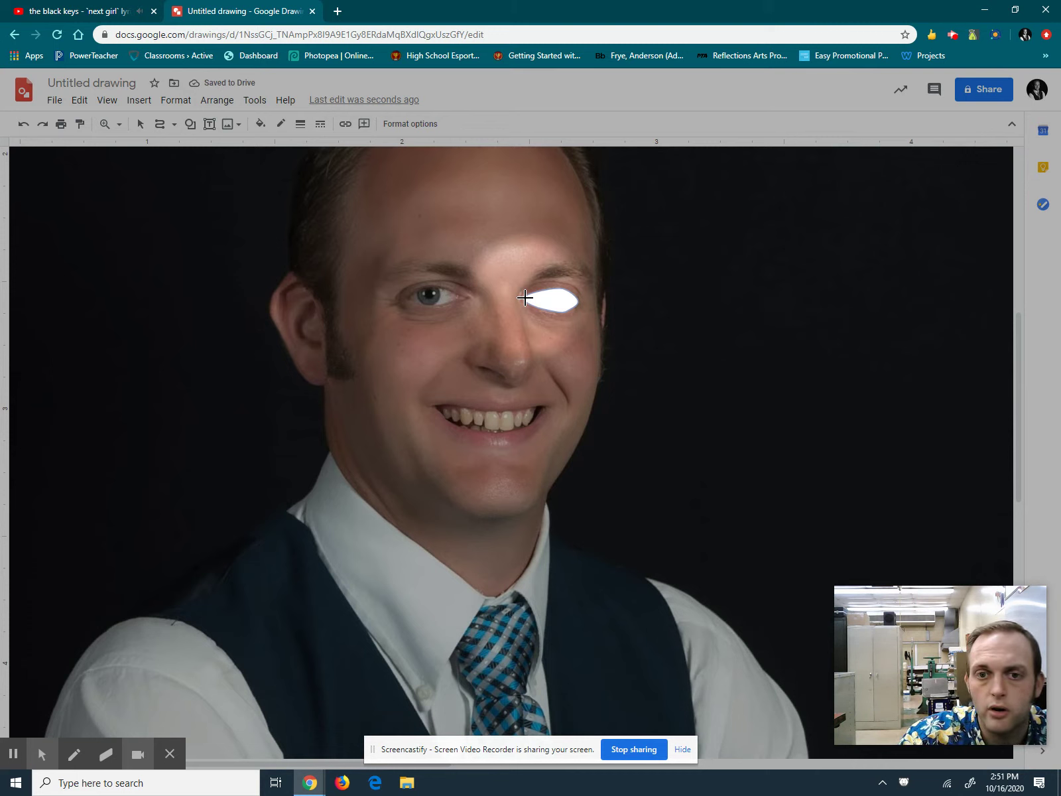
key("ctrl+z")
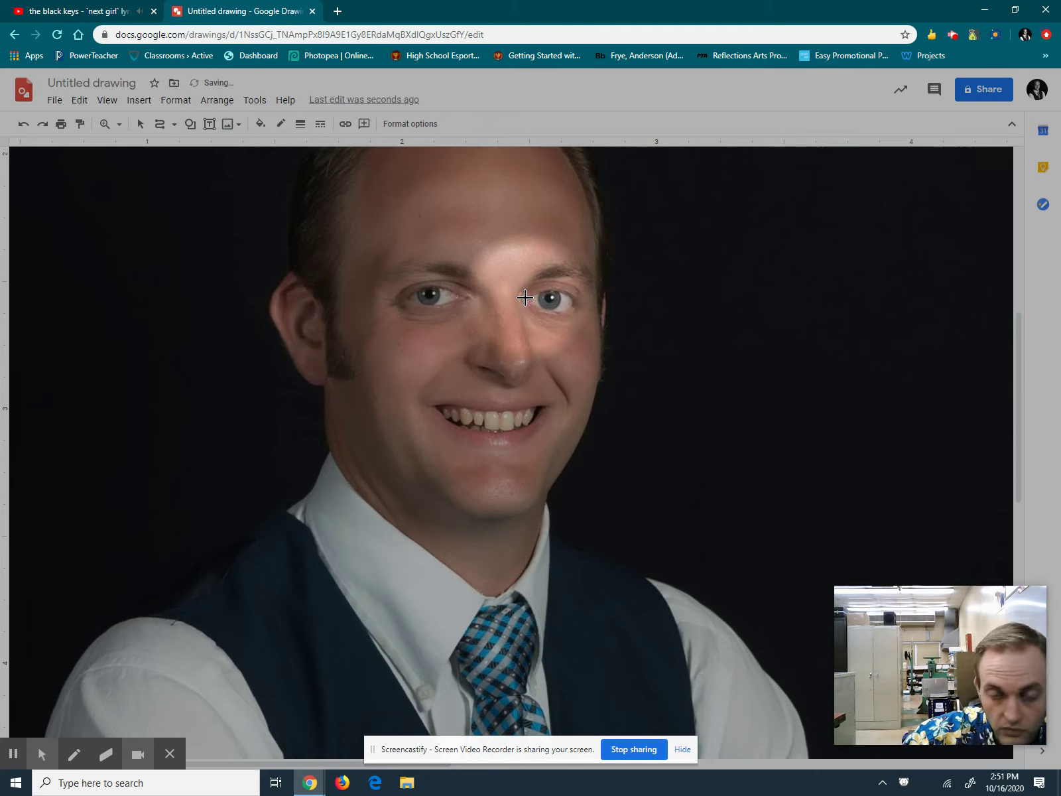
Trace the iris of the eye nearer the visible ear as a closed curve shape
left_click_drag(525, 298, 418, 289)
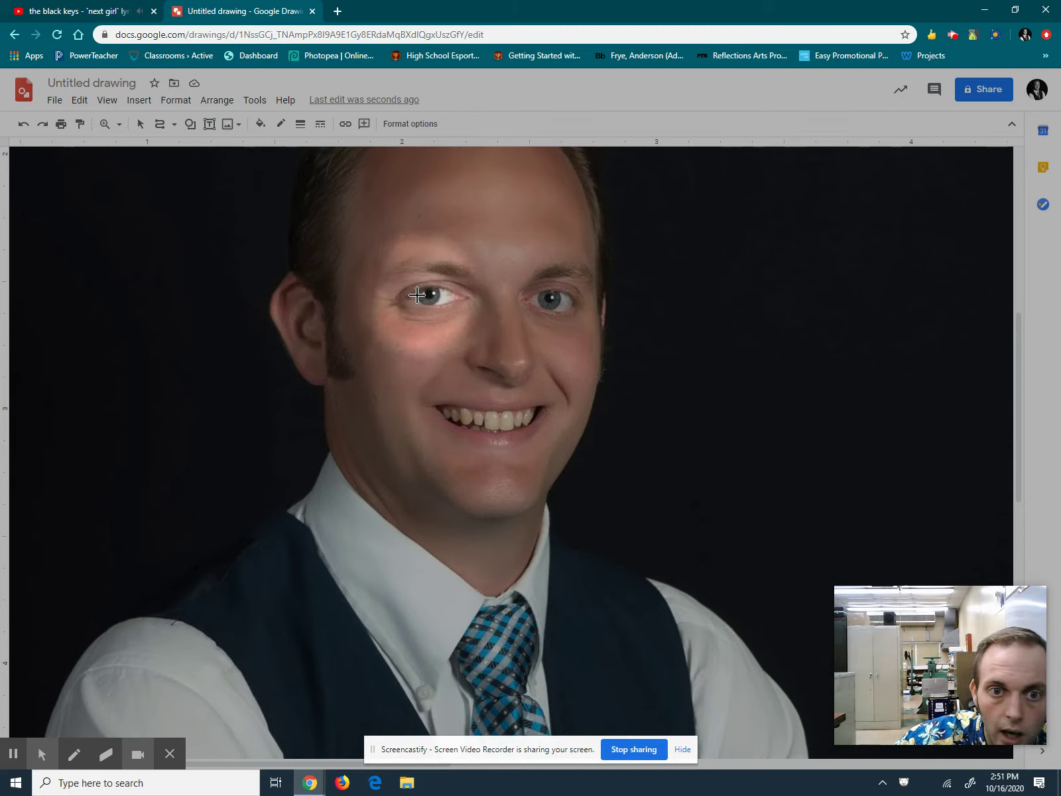
left_click_drag(417, 295, 441, 290)
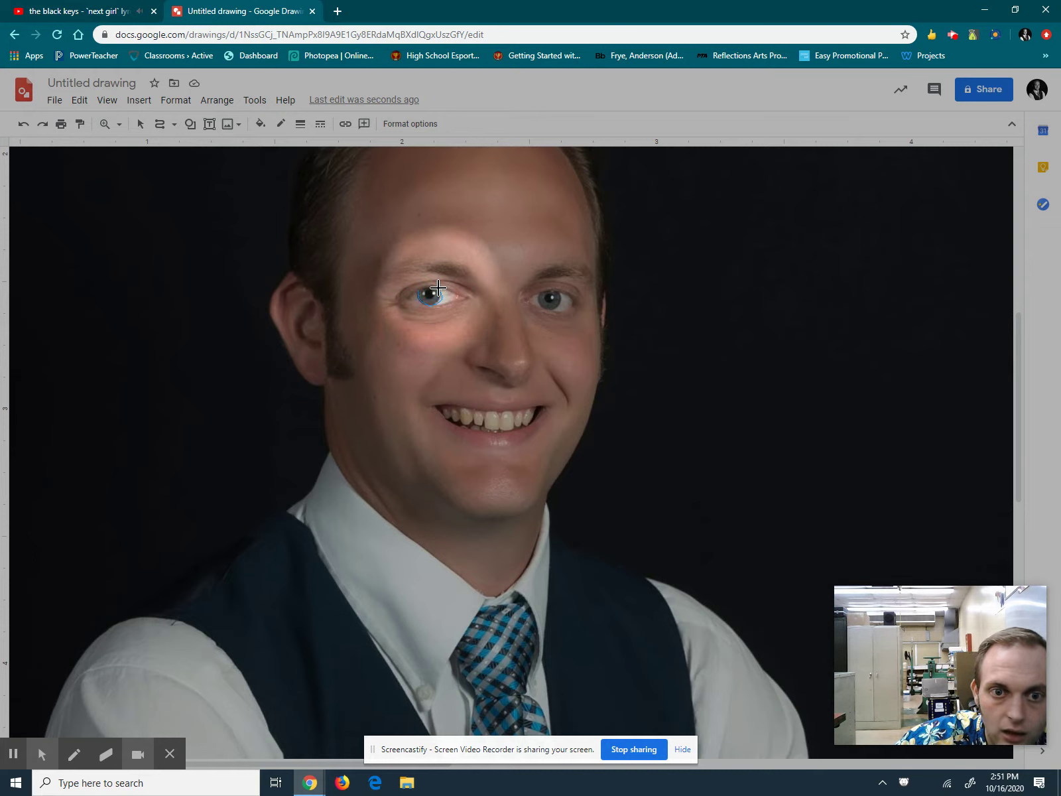
left_click_drag(437, 289, 420, 292)
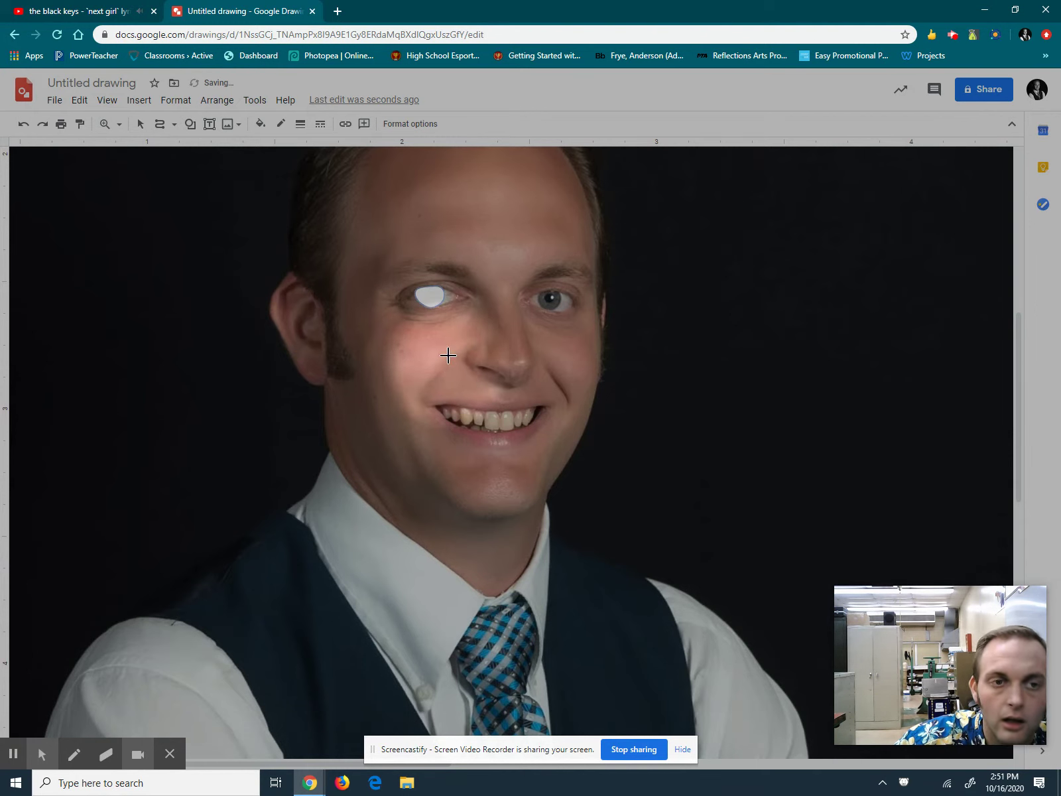
Fill the traced iris shape with a pale blue and make its outline transparent
left_click(260, 124)
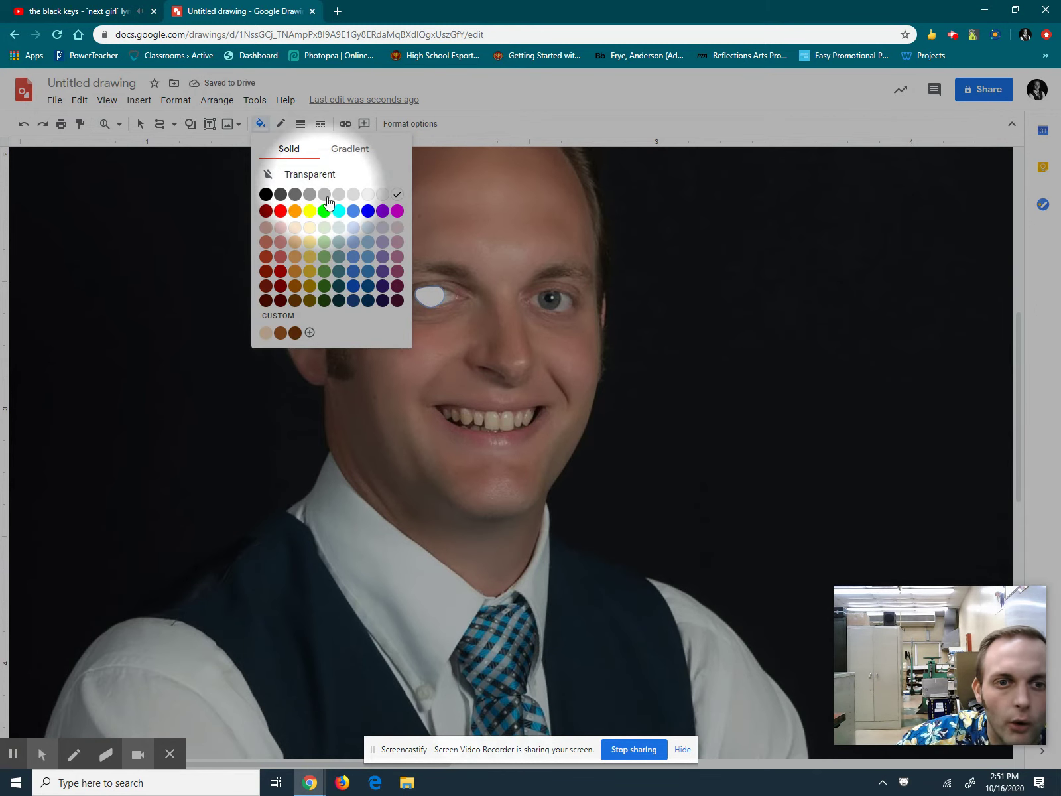
left_click(353, 228)
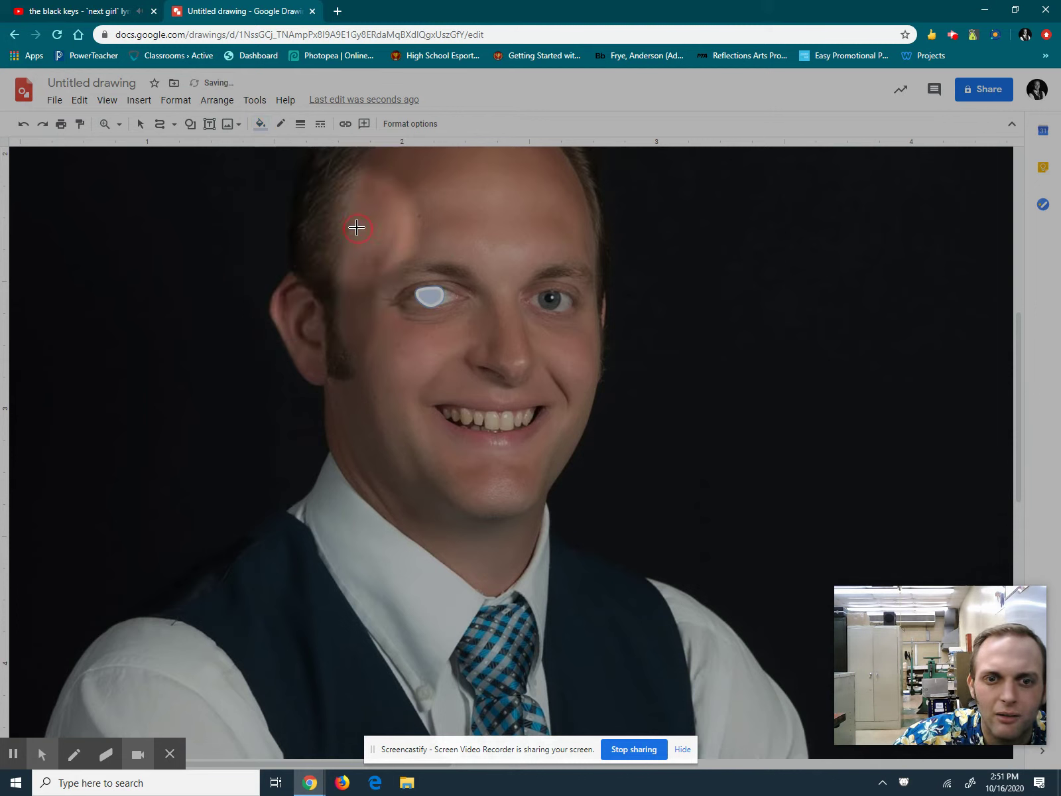
left_click(280, 130)
left_click(317, 149)
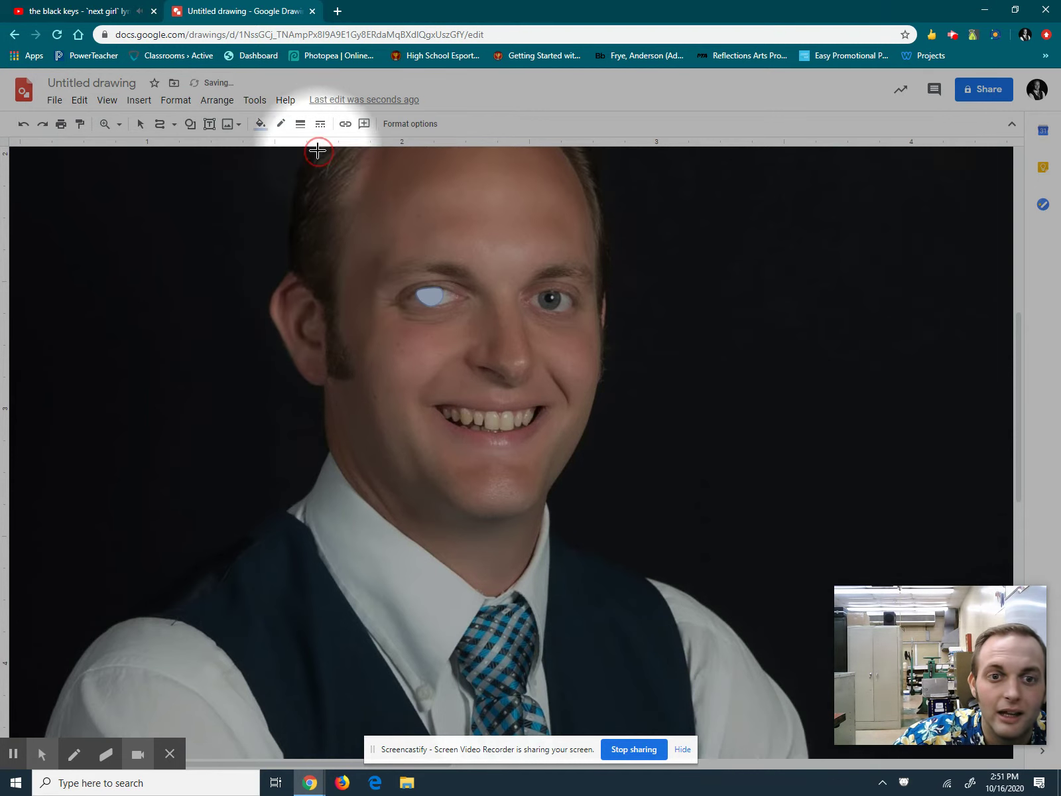
Fill the iris shape with the custom blue #86a8e3ff and send it one level backward, behind the photo
left_click(260, 125)
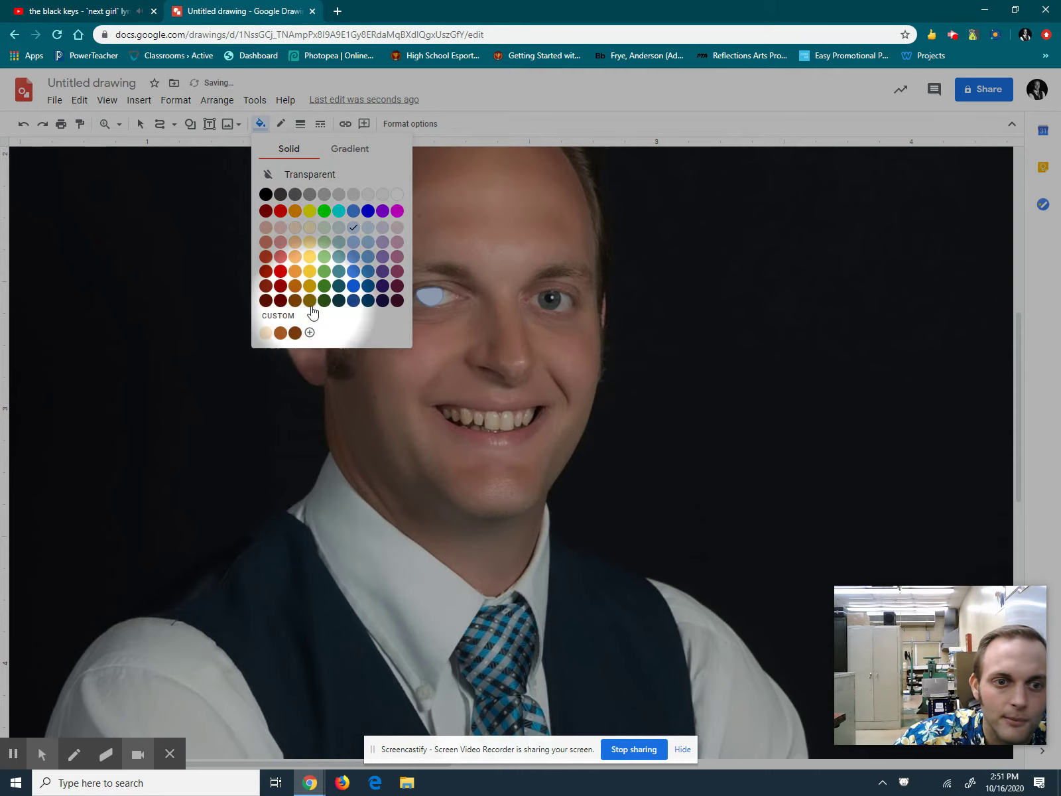
left_click(309, 332)
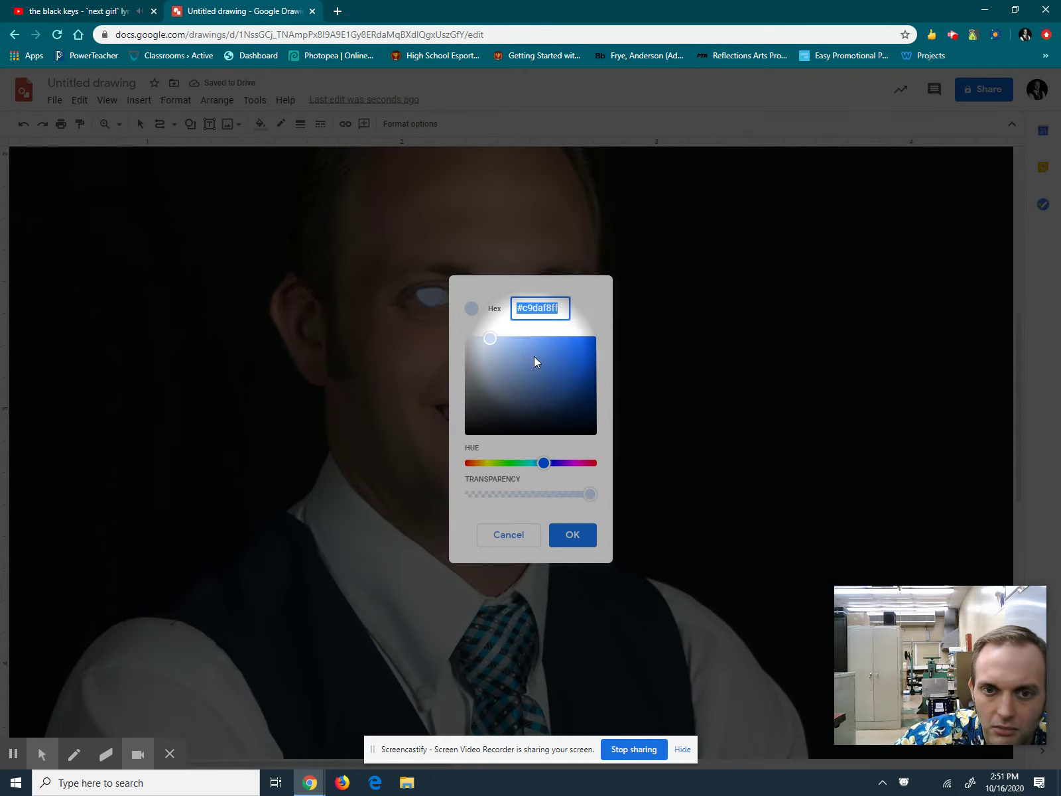
left_click(512, 346)
left_click_drag(512, 348, 519, 349)
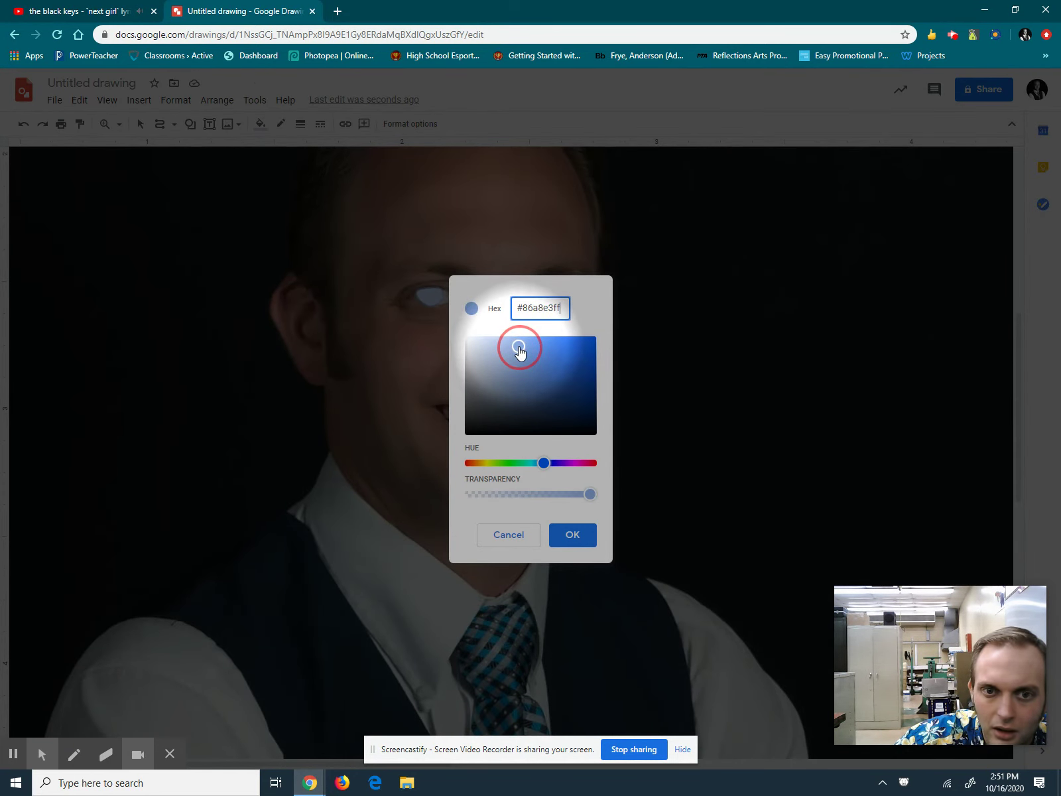
left_click(569, 533)
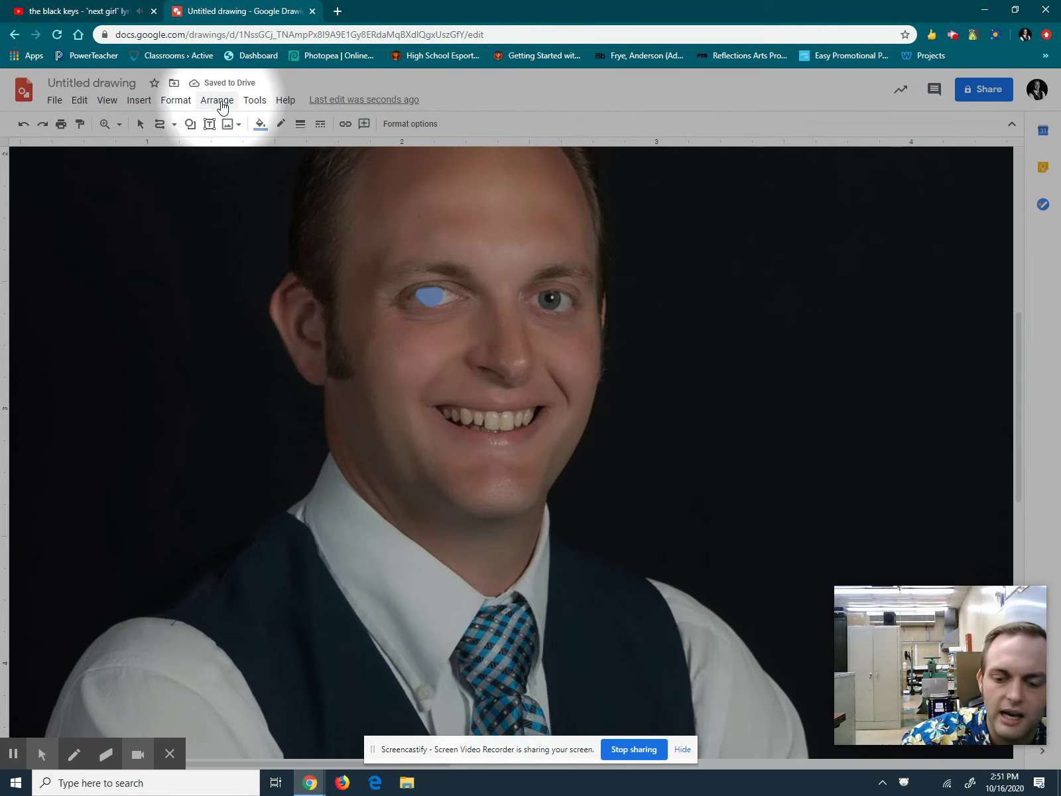
key("ctrl+z")
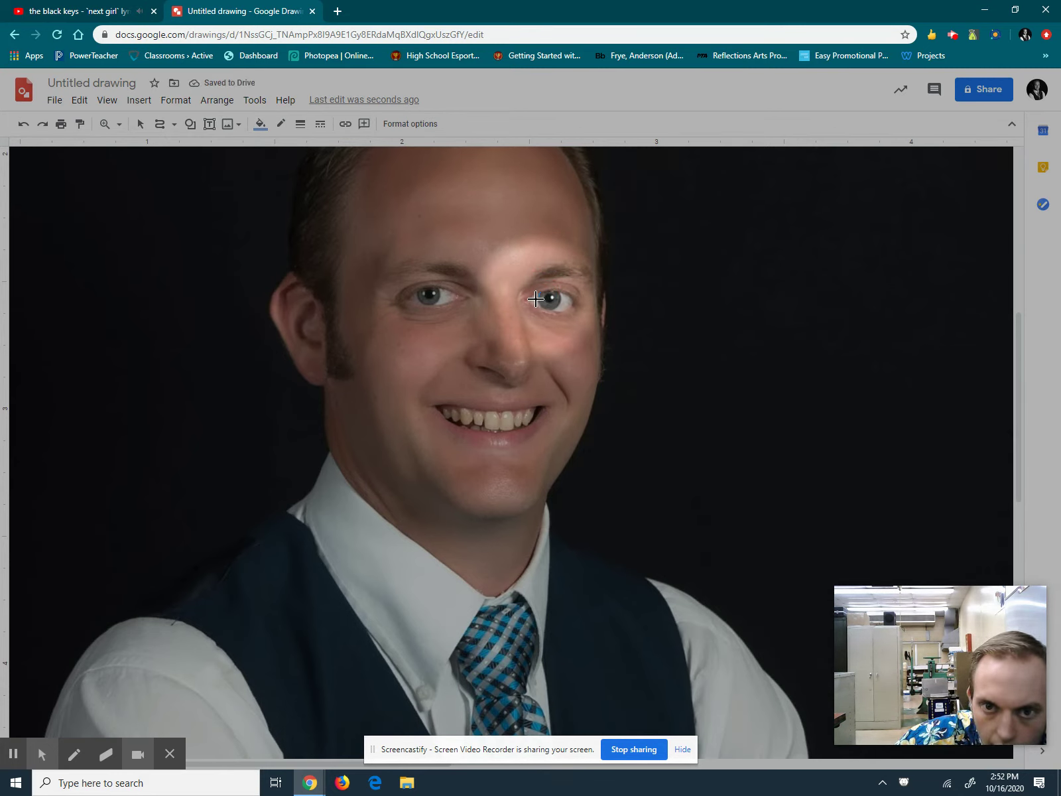
Trace the other eye's iris as a closed blue curve shape and send it one level backward, behind the photo
mouse_move(538, 300)
left_mouse_down()
mouse_move(559, 303)
mouse_move(561, 290)
mouse_move(544, 291)
left_mouse_up()
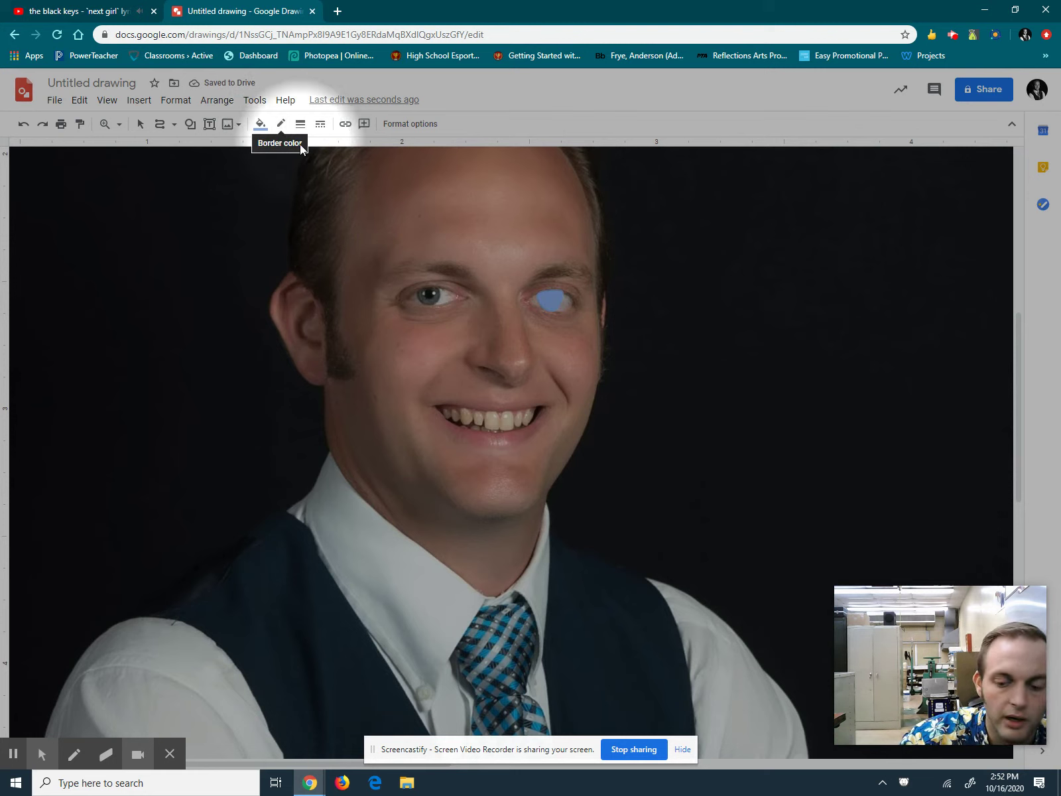
key("ctrl+z")
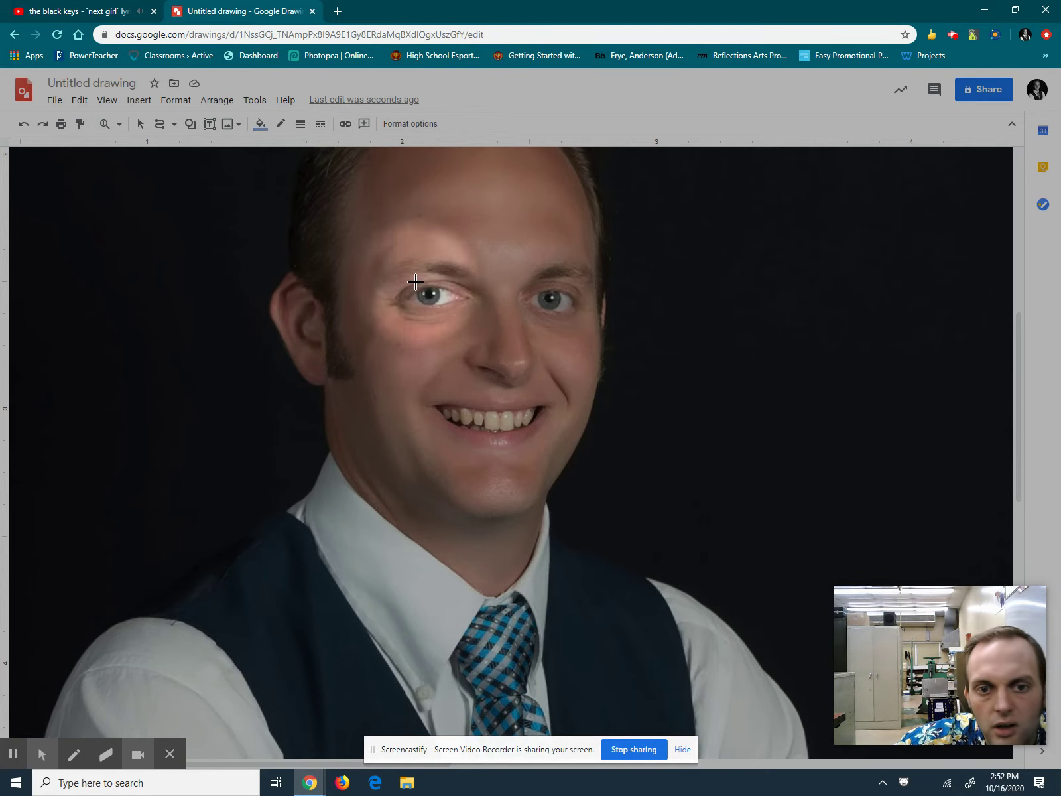
Draw a small ellipse over the pupil of the eye nearer the visible ear
left_click(190, 126)
left_click(203, 147)
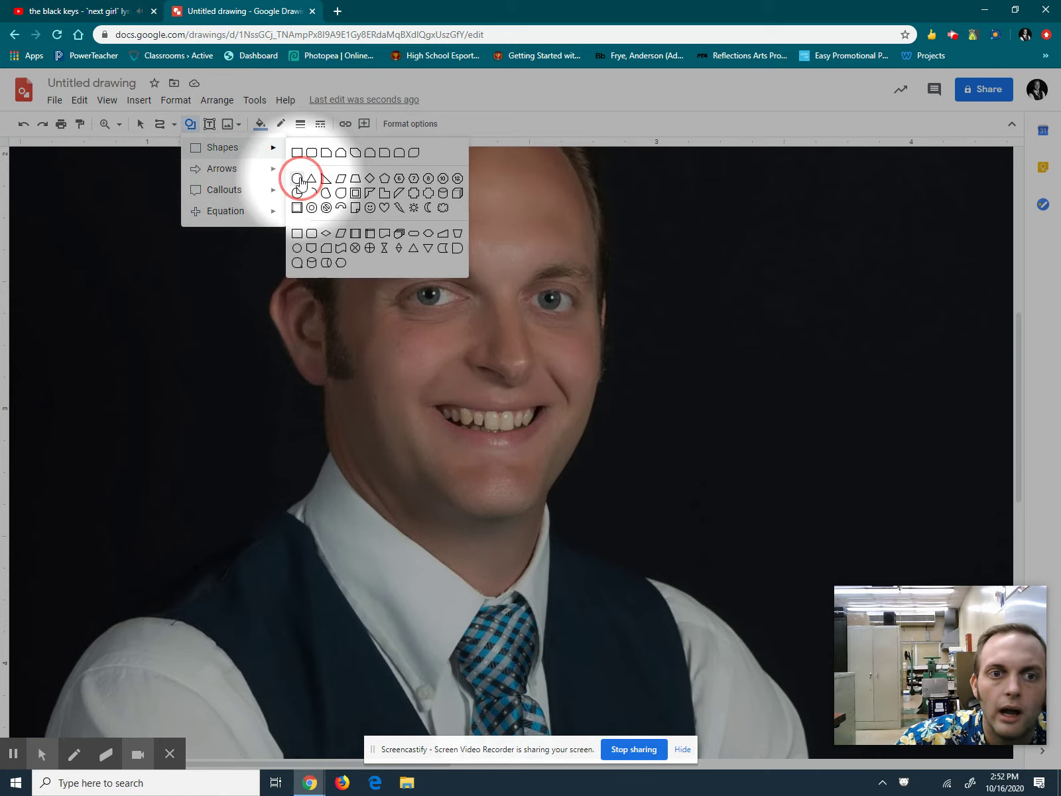
left_click(300, 179)
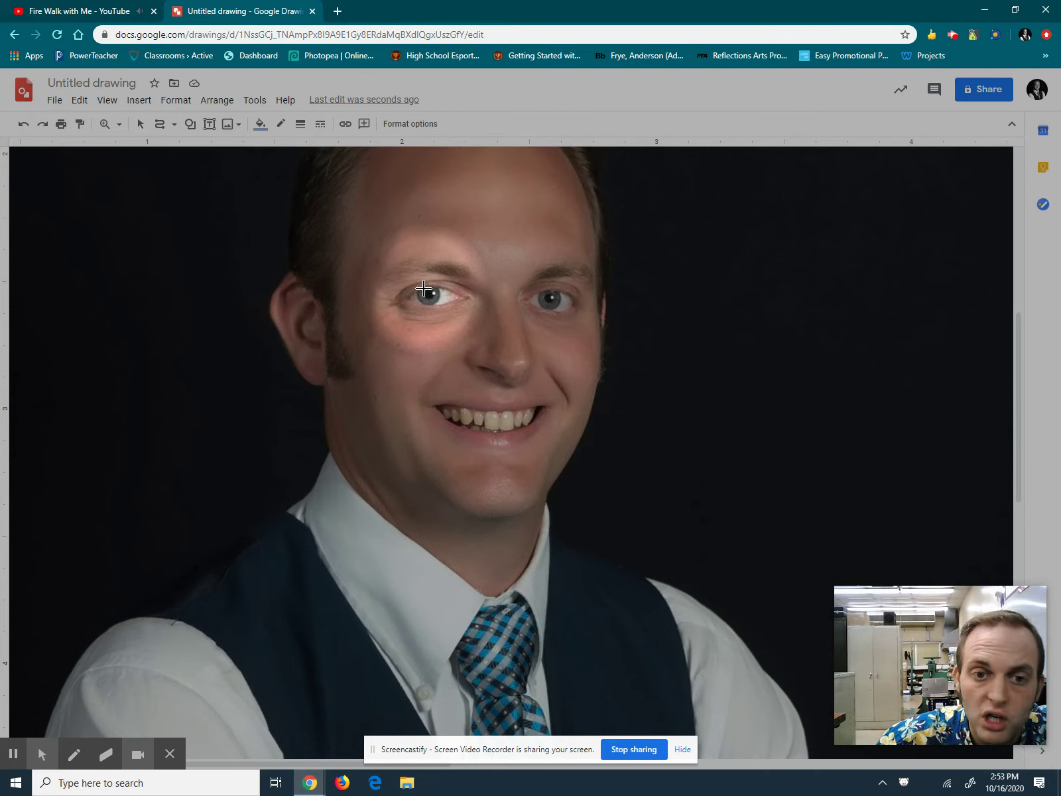
left_click(424, 289)
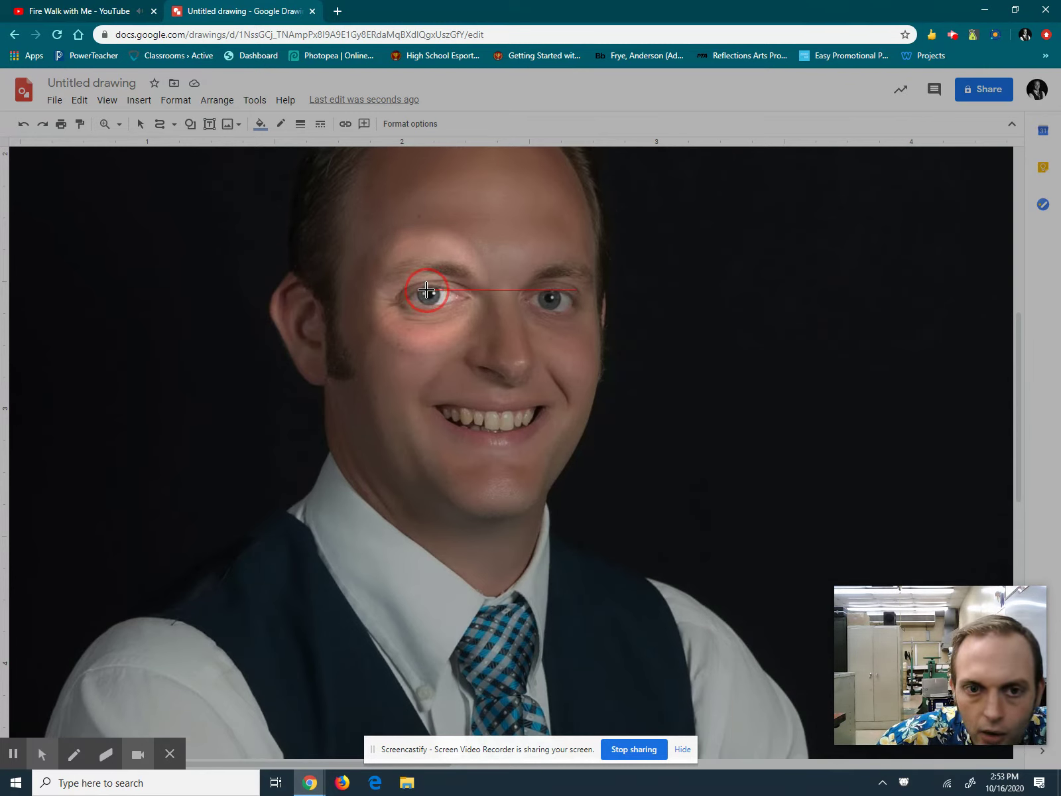
left_click_drag(432, 296, 436, 301)
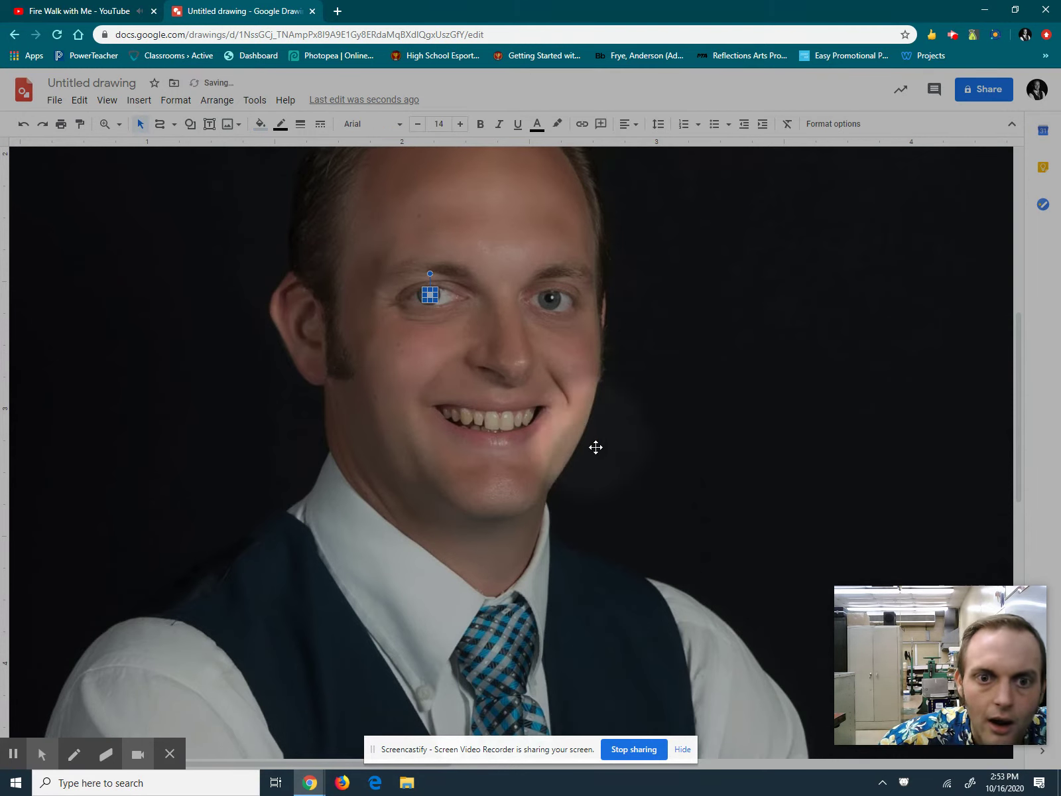
Fill the pupil ellipse with black and make its outline transparent
left_click(260, 123)
left_click(265, 194)
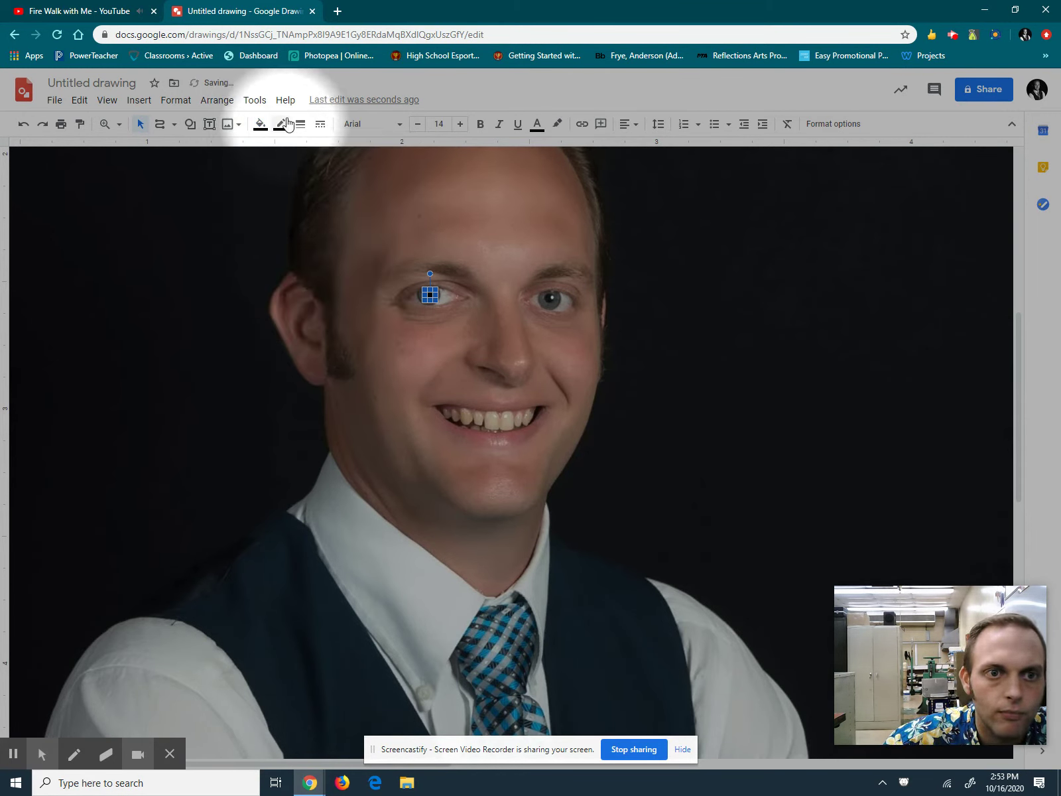
left_click(281, 124)
left_click(310, 148)
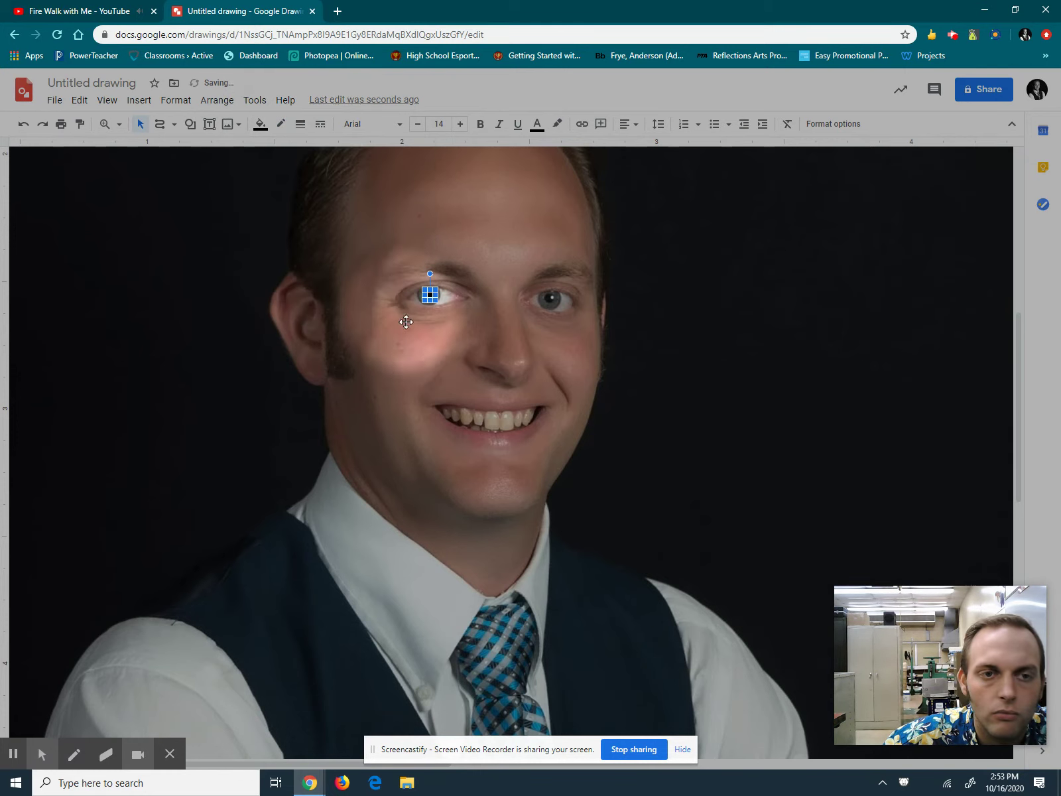
Send the black pupil ellipse one level backward, behind the photo
left_click(217, 100)
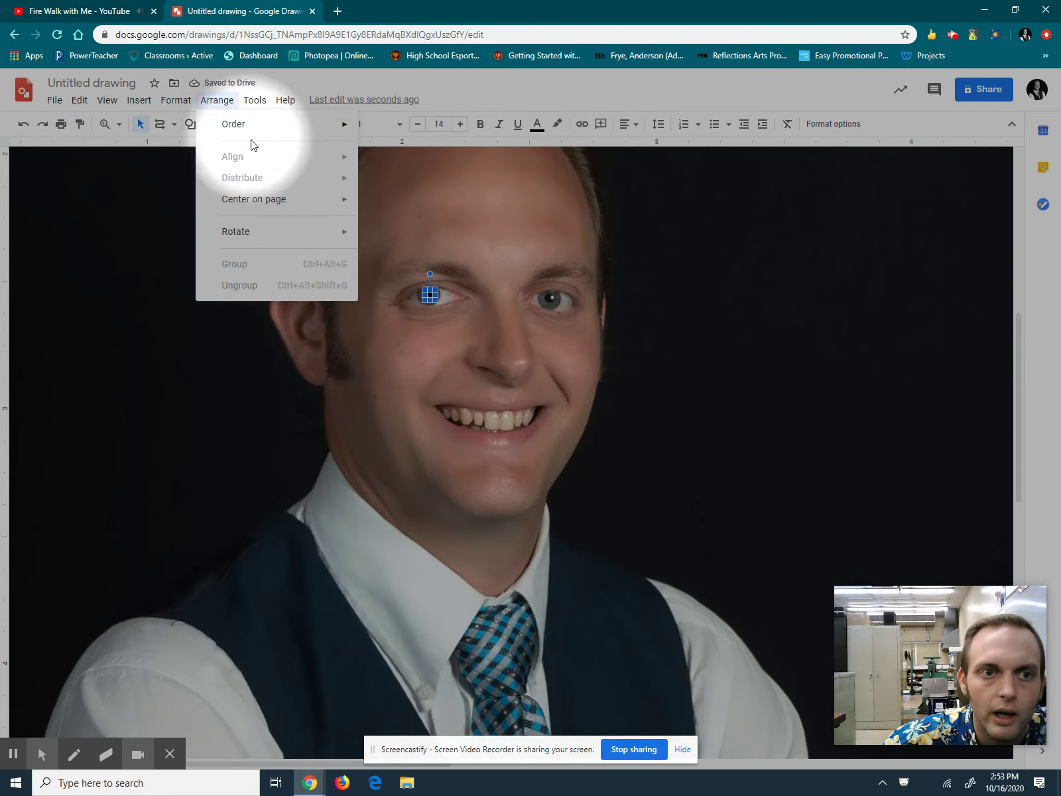
mouse_move(332, 129)
left_click(408, 174)
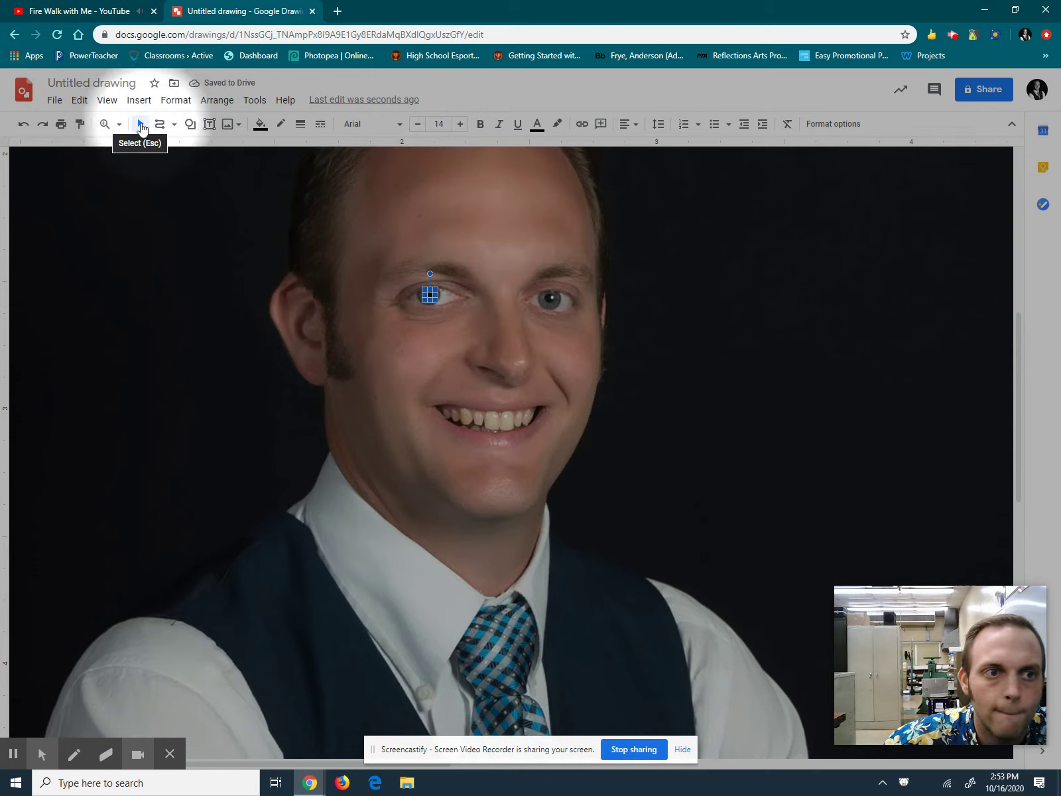
left_click(169, 199)
Draw a small ellipse over the pupil of the other eye, farther from the visible ear
left_click(194, 129)
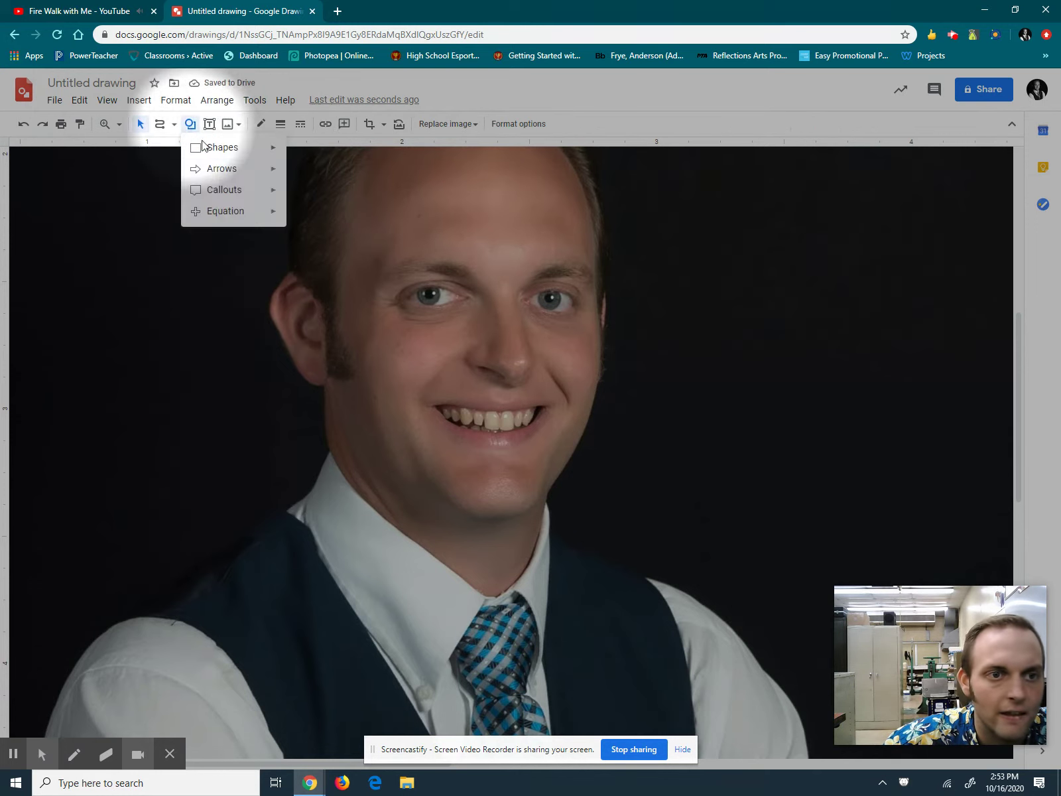
mouse_move(249, 157)
left_click(302, 181)
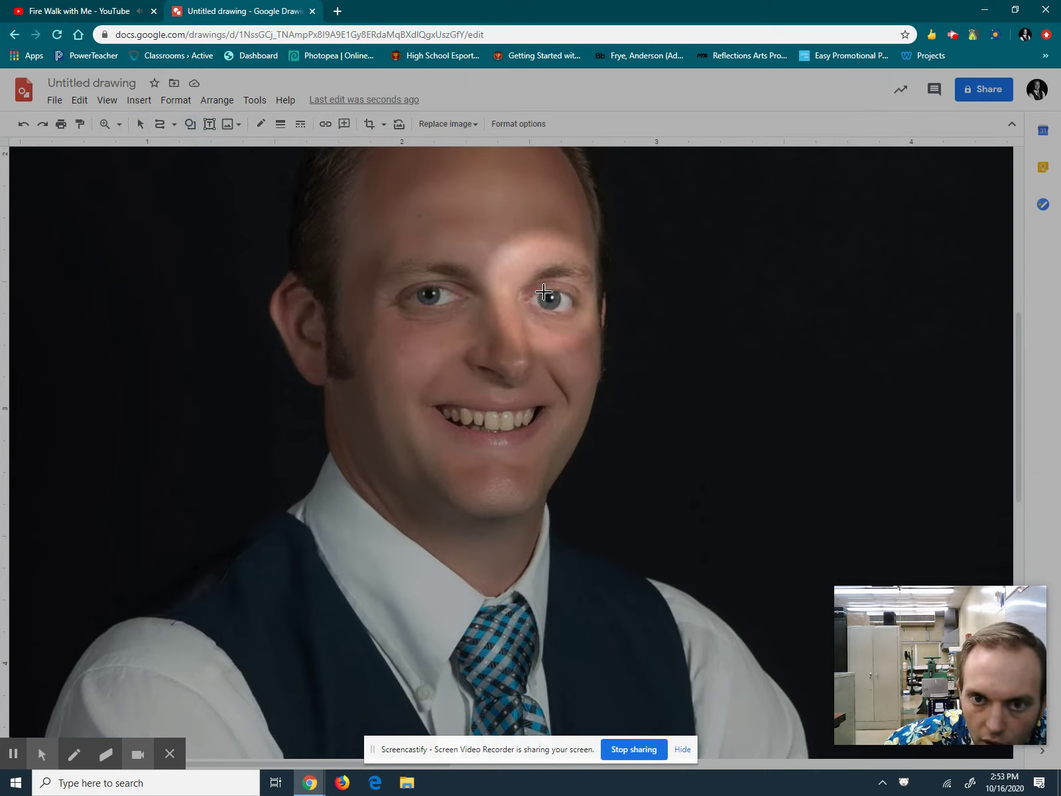
left_click_drag(545, 293, 558, 307)
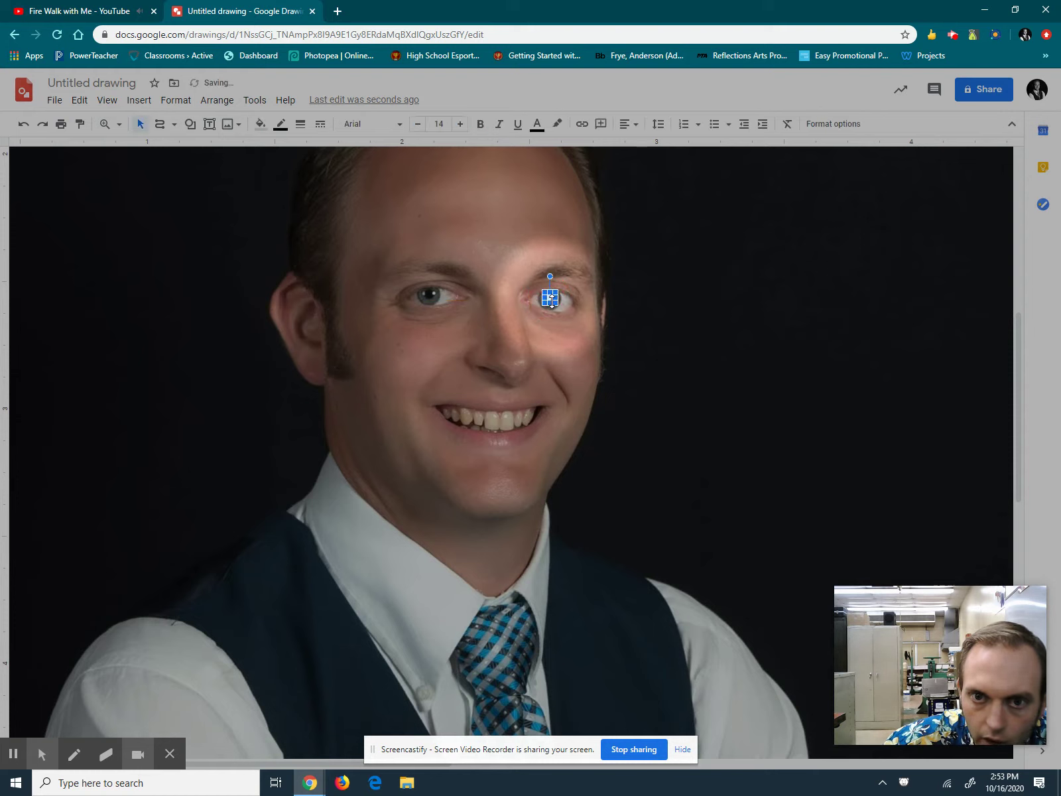
Give the second pupil ellipse a black fill and transparent outline, and send it behind the photo
left_click(260, 124)
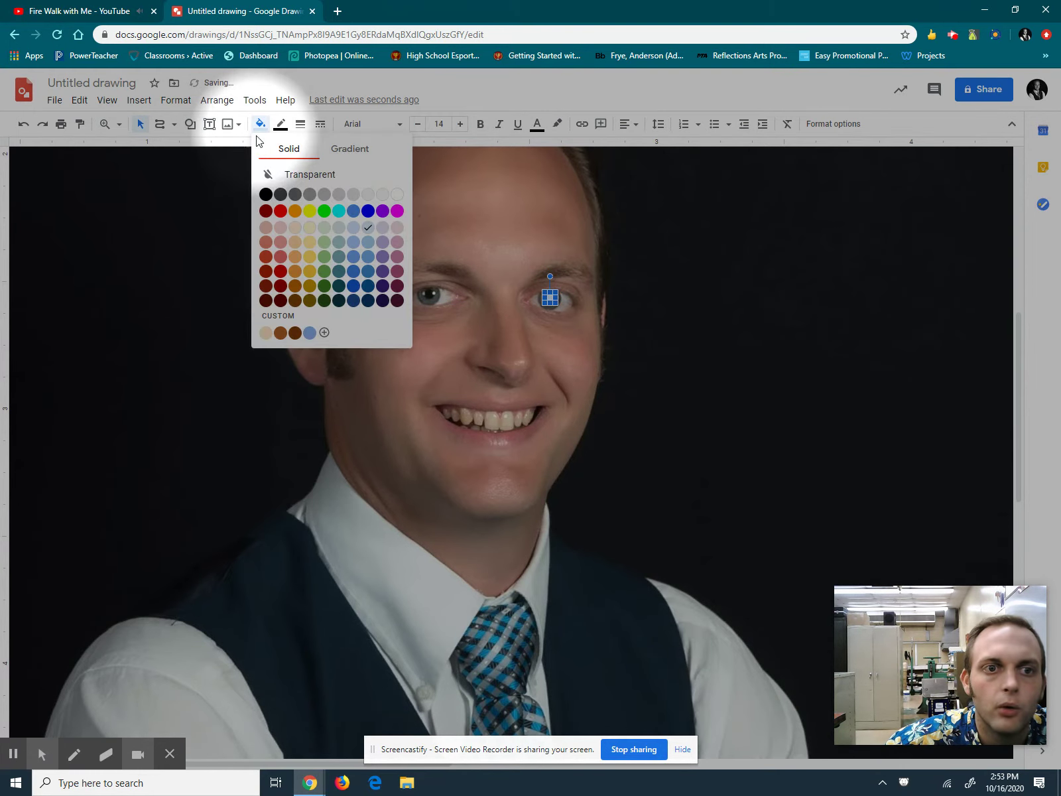
left_click(277, 179)
left_click(281, 123)
left_click(298, 151)
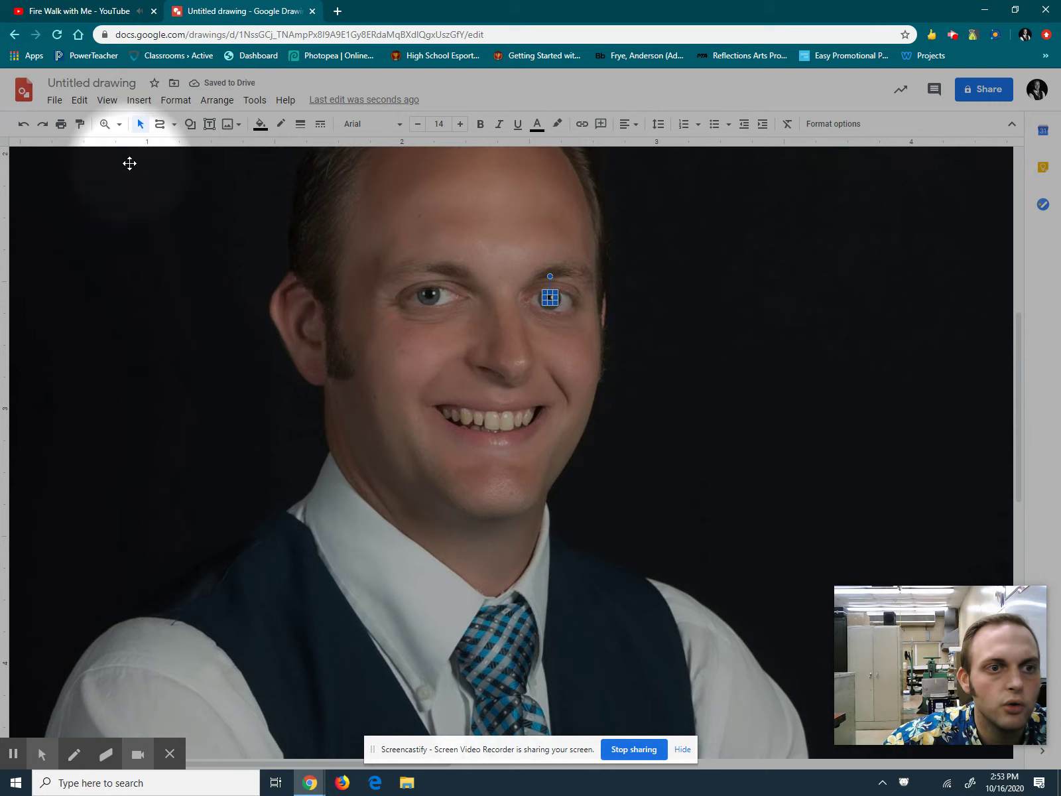
left_click(144, 219)
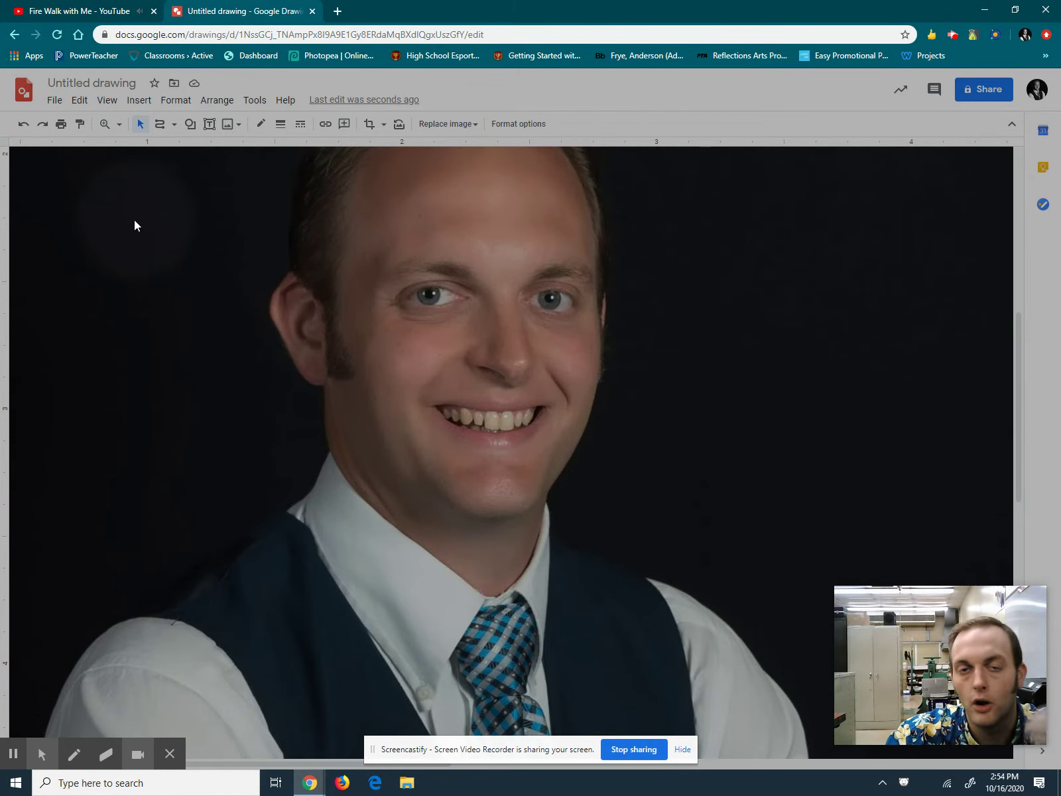
left_click(190, 126)
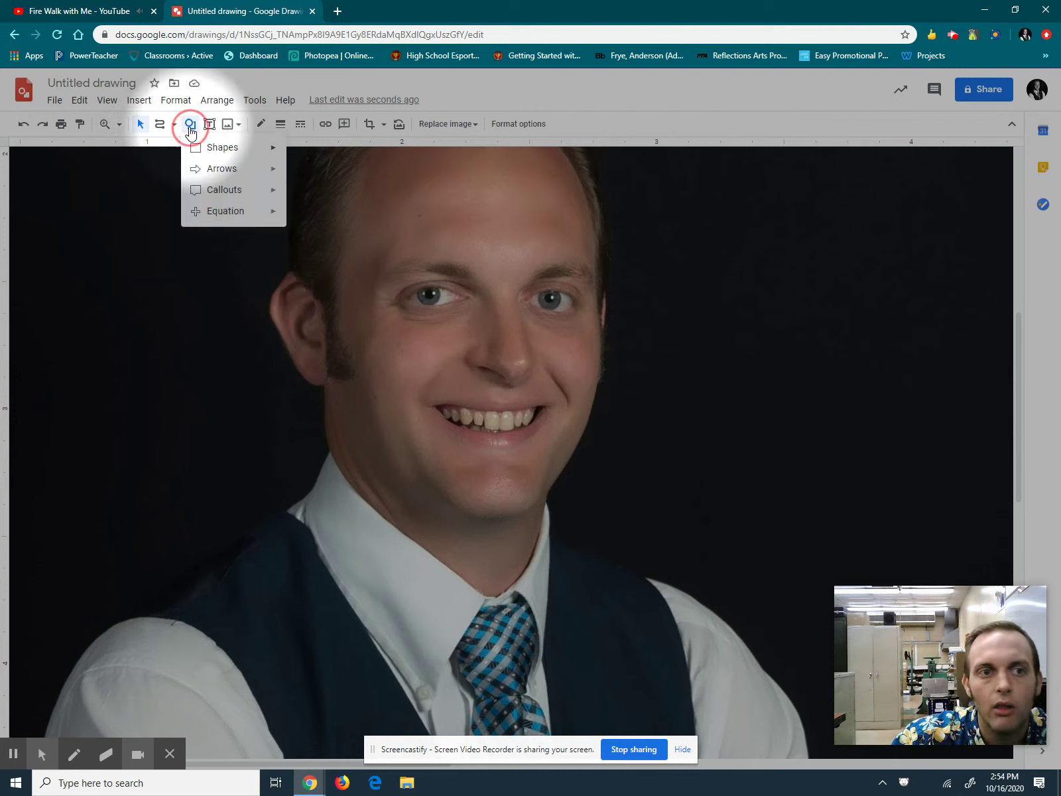
mouse_move(199, 147)
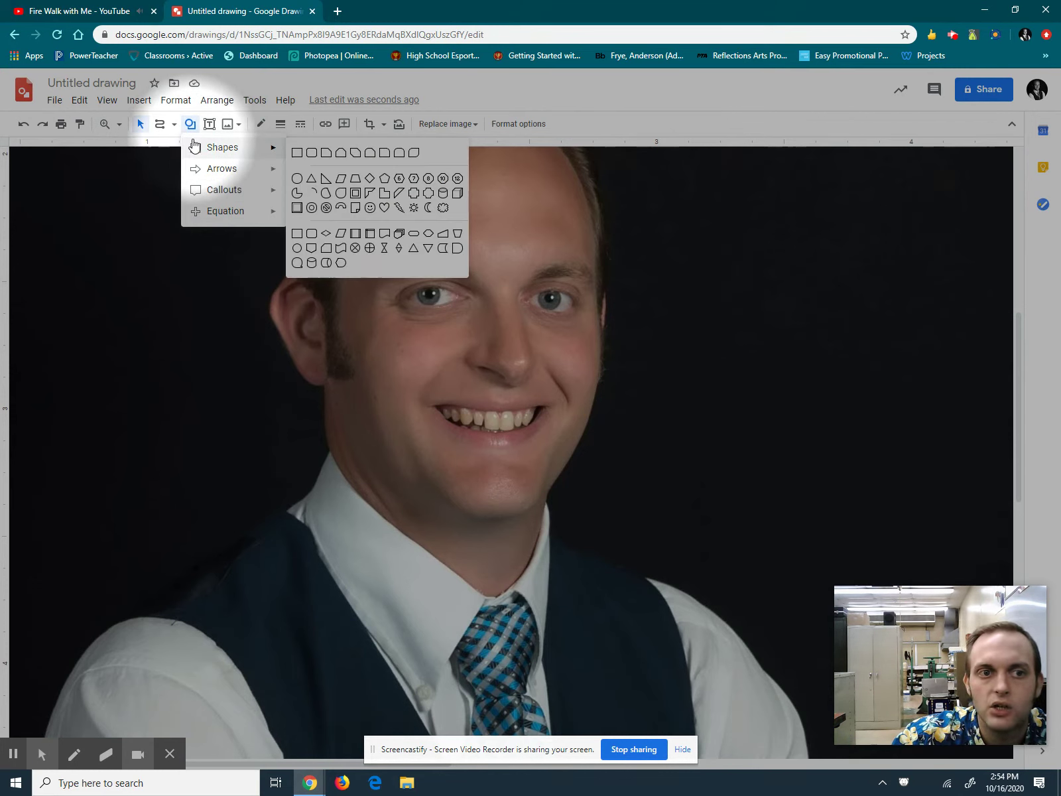
left_click(297, 178)
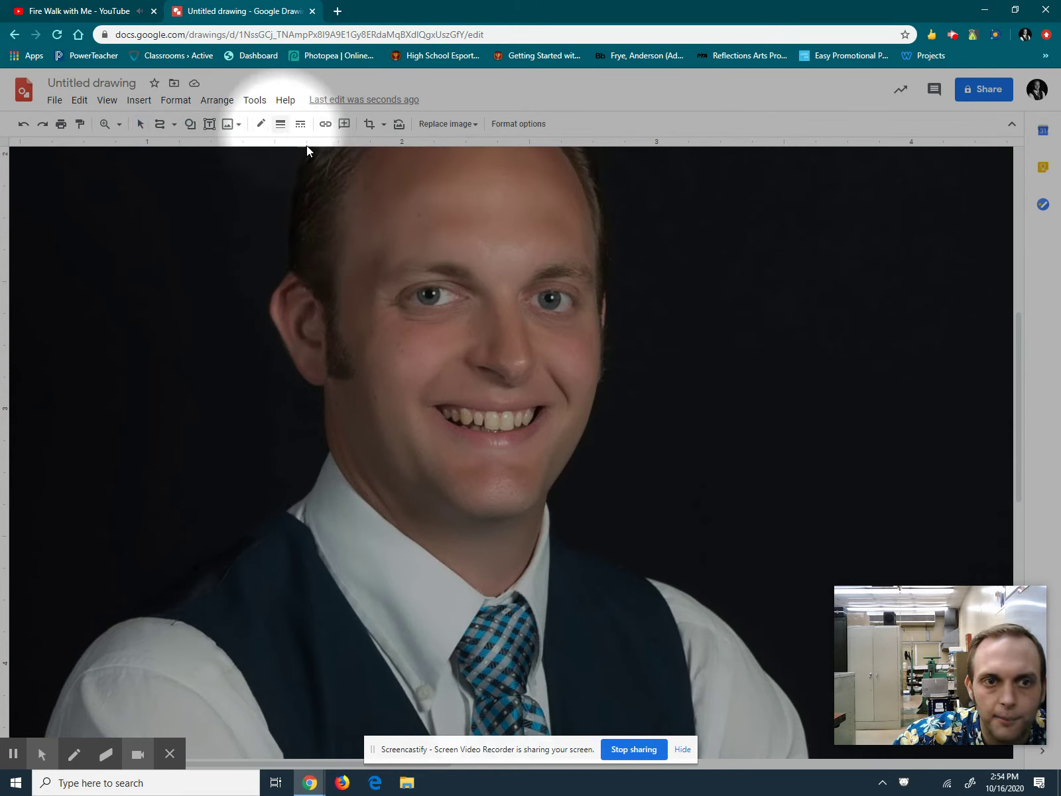
left_click(190, 124)
mouse_move(196, 150)
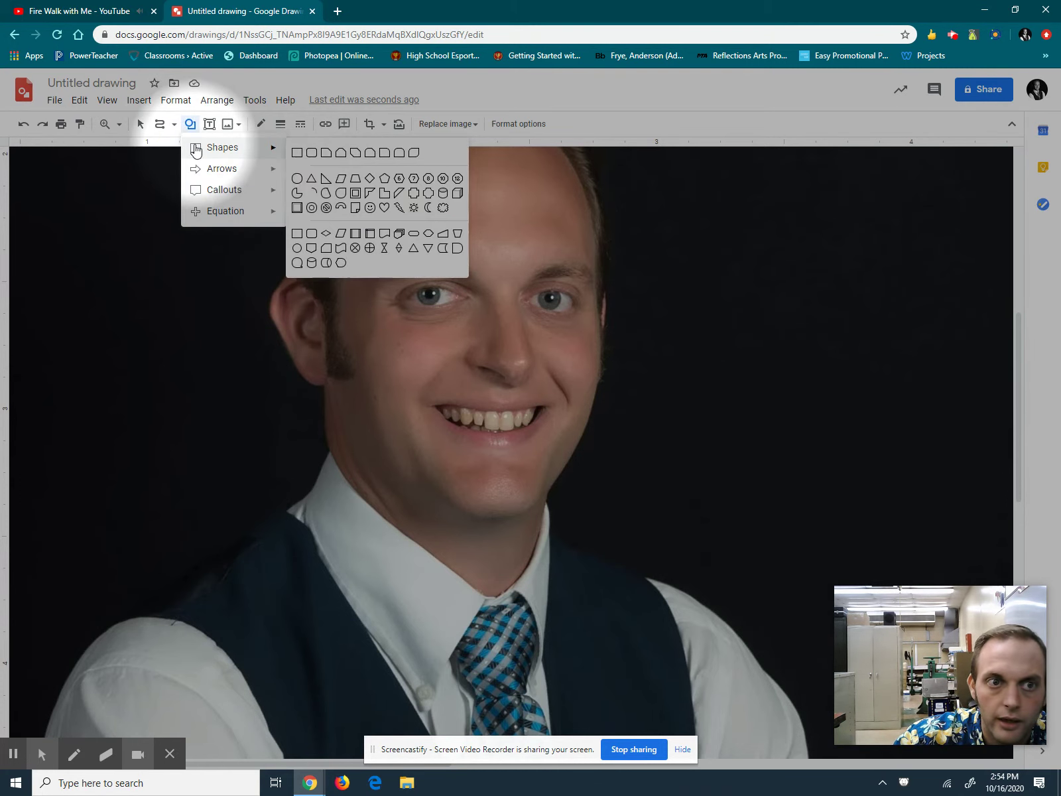
key("Escape")
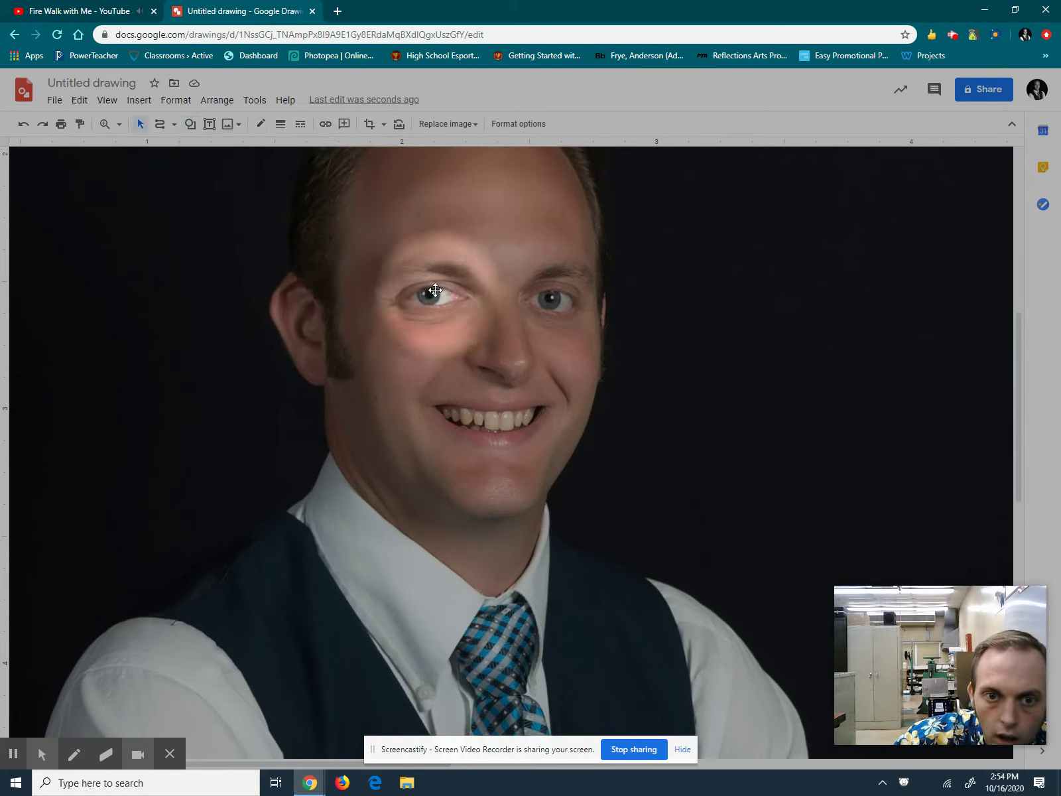
Draw a tiny ellipse as a highlight on the pupil nearer the visible ear and send it one level backward, behind the photo
left_click(189, 125)
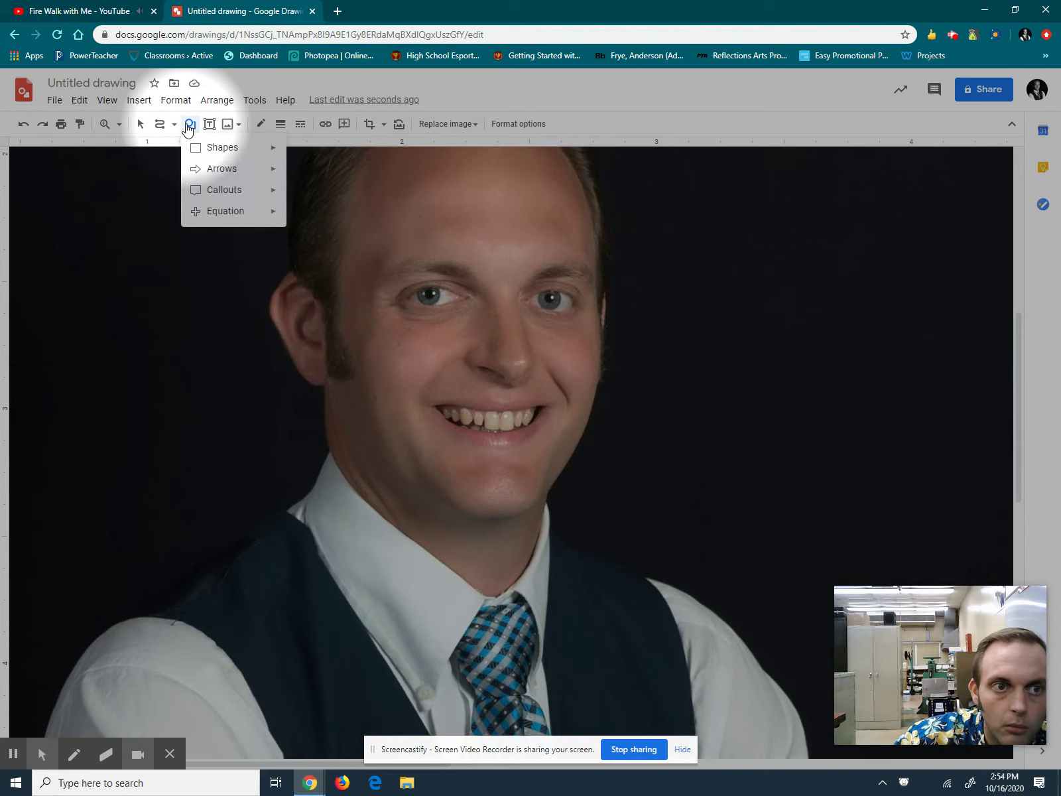
mouse_move(199, 147)
left_click(297, 178)
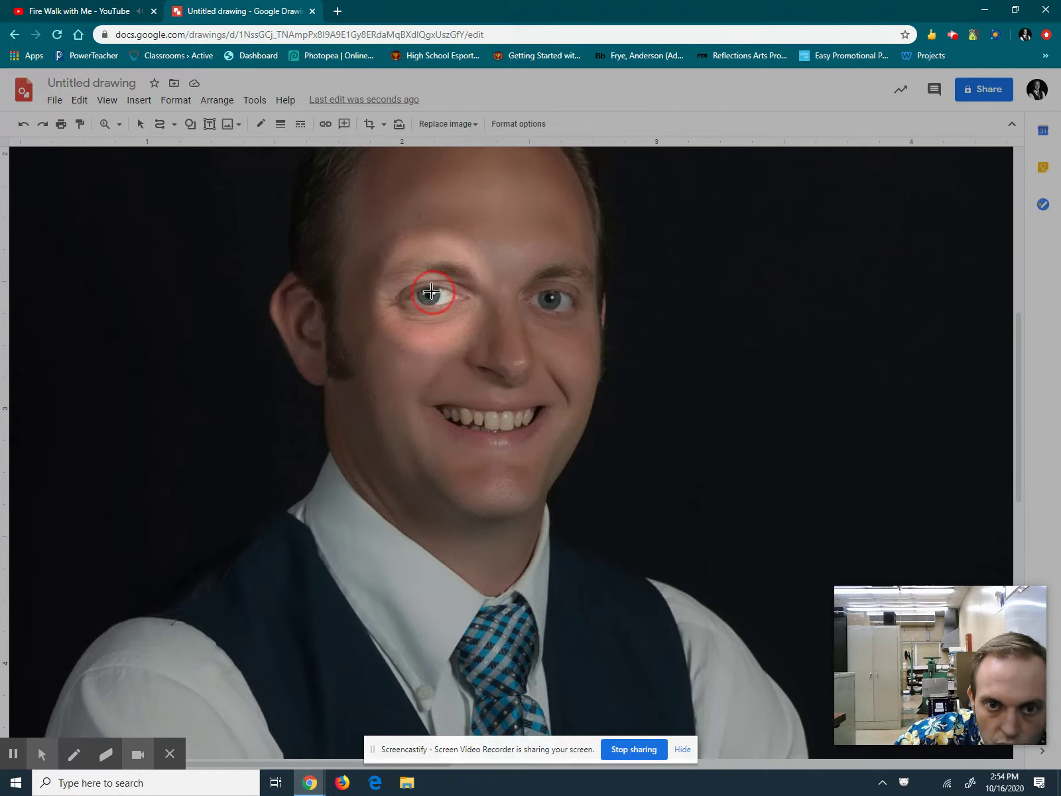
left_click_drag(431, 292, 434, 294)
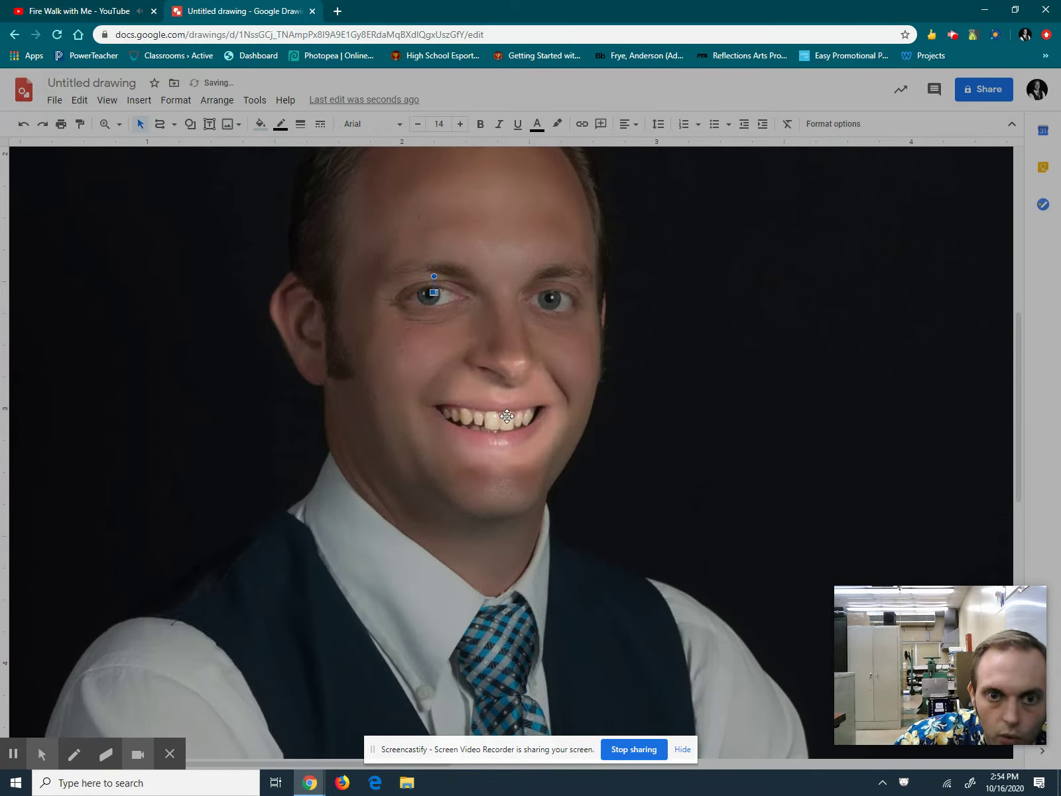
left_click(214, 98)
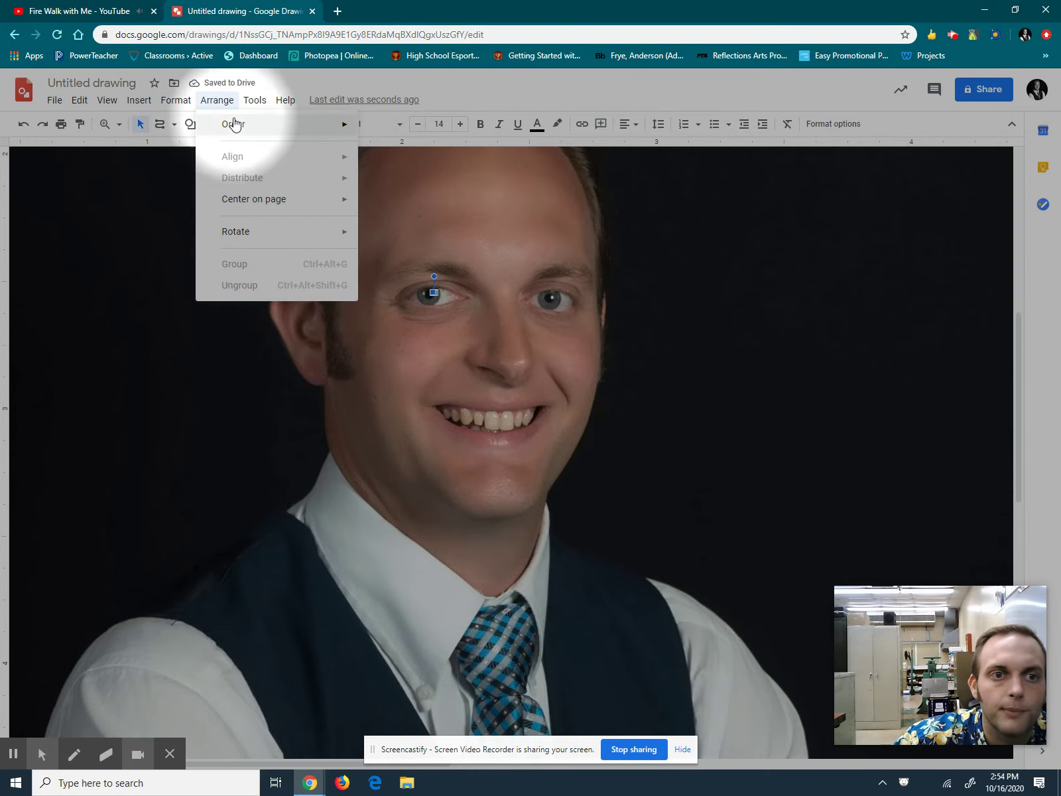
mouse_move(339, 124)
left_click(404, 171)
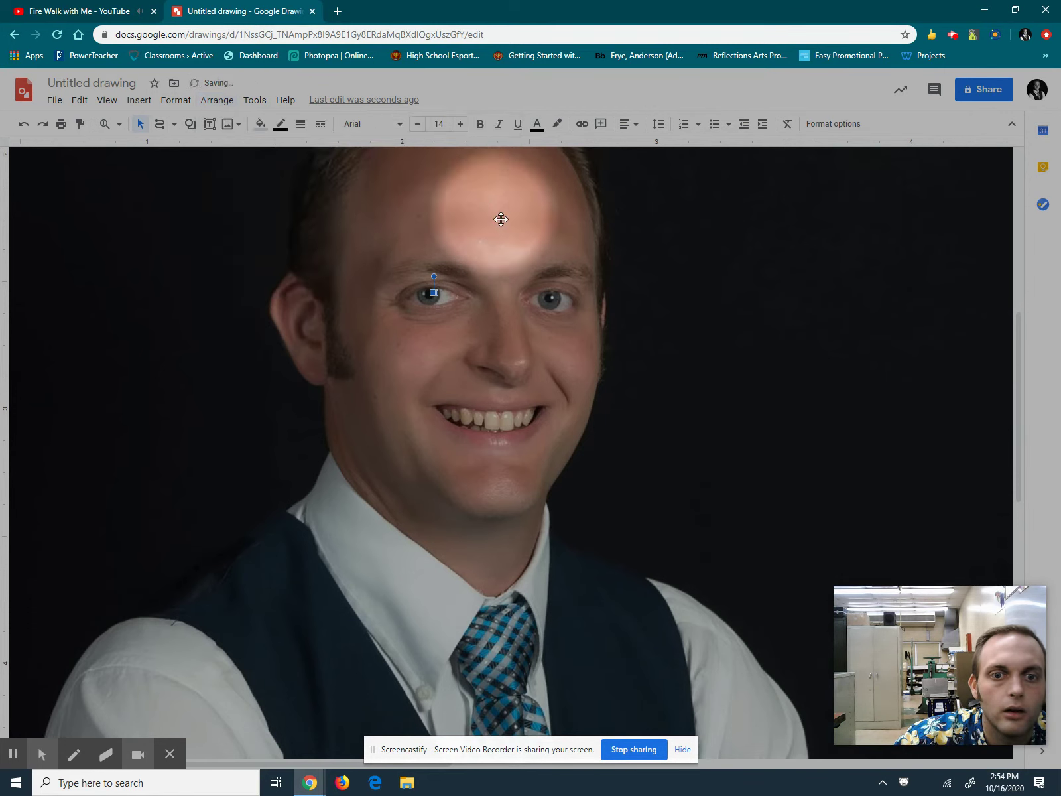
left_click(141, 176)
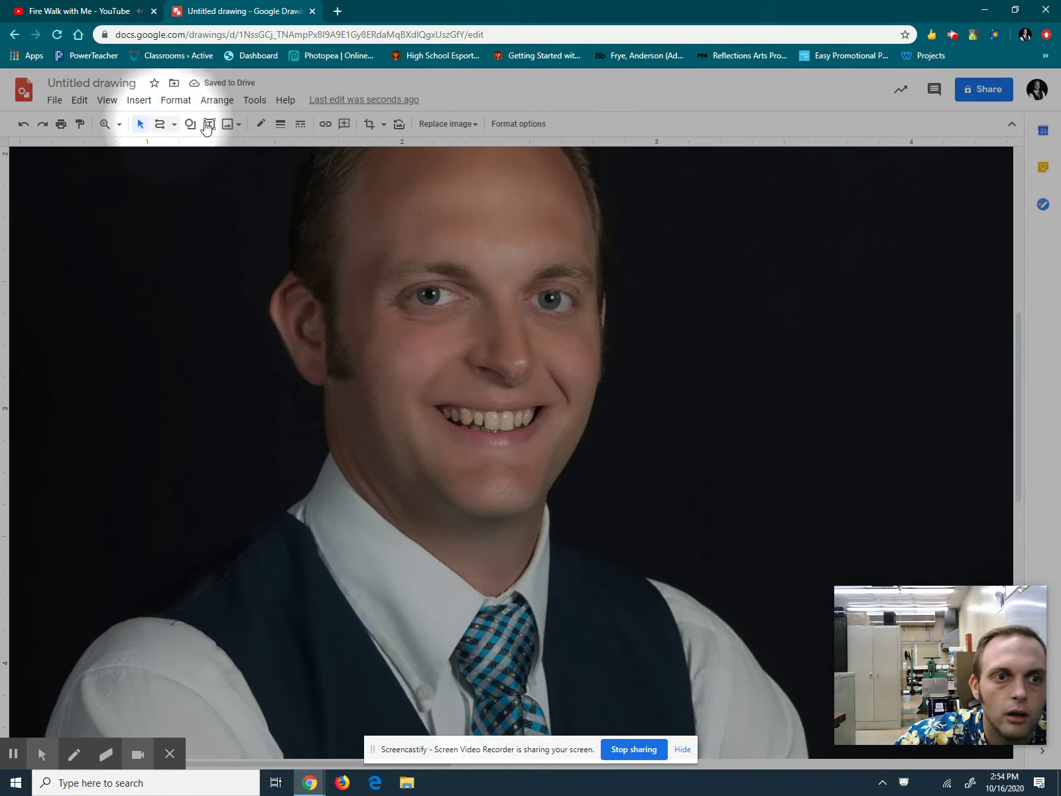
Draw a tiny ellipse as a highlight on the pupil of the other eye
left_click(190, 124)
mouse_move(246, 152)
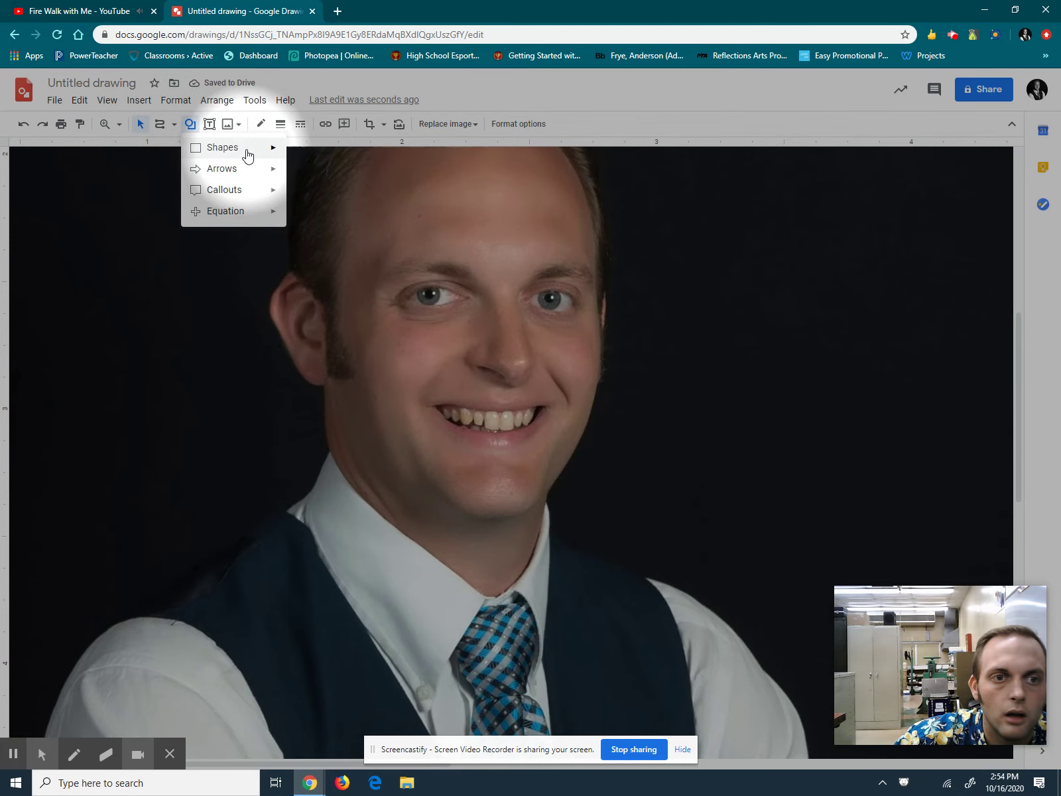
left_click(297, 173)
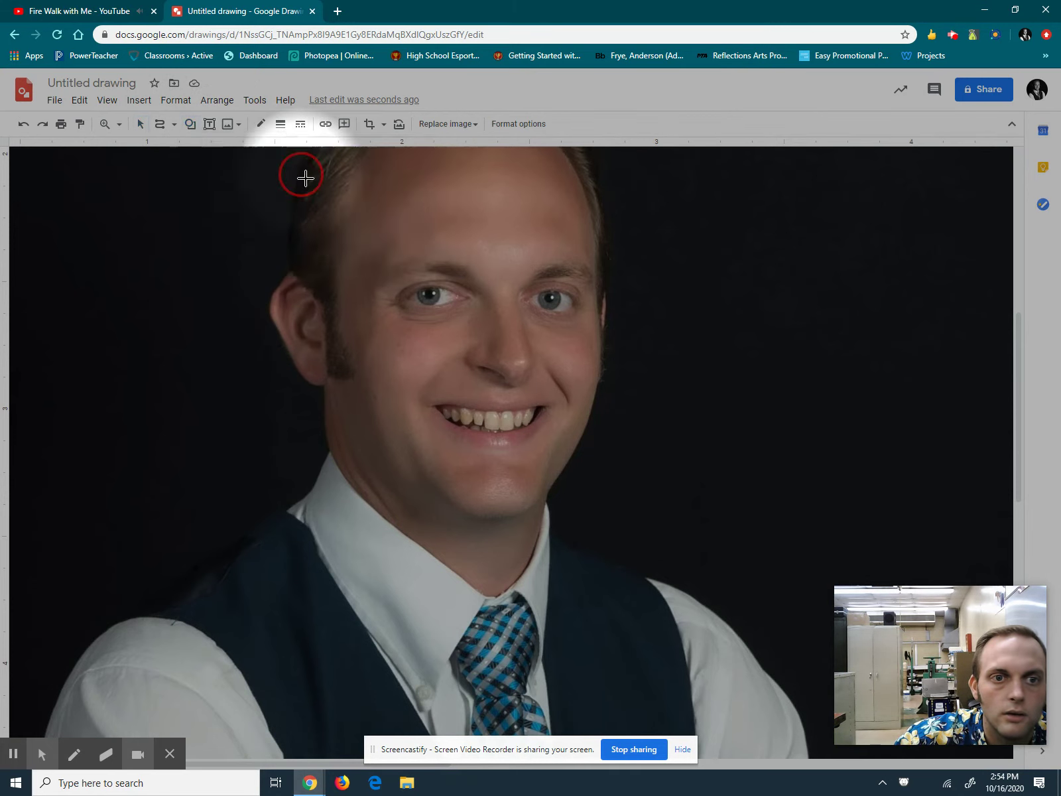
left_click(555, 298)
Give the second highlight ellipse a white fill and transparent outline, and send it behind the photo
left_click(261, 124)
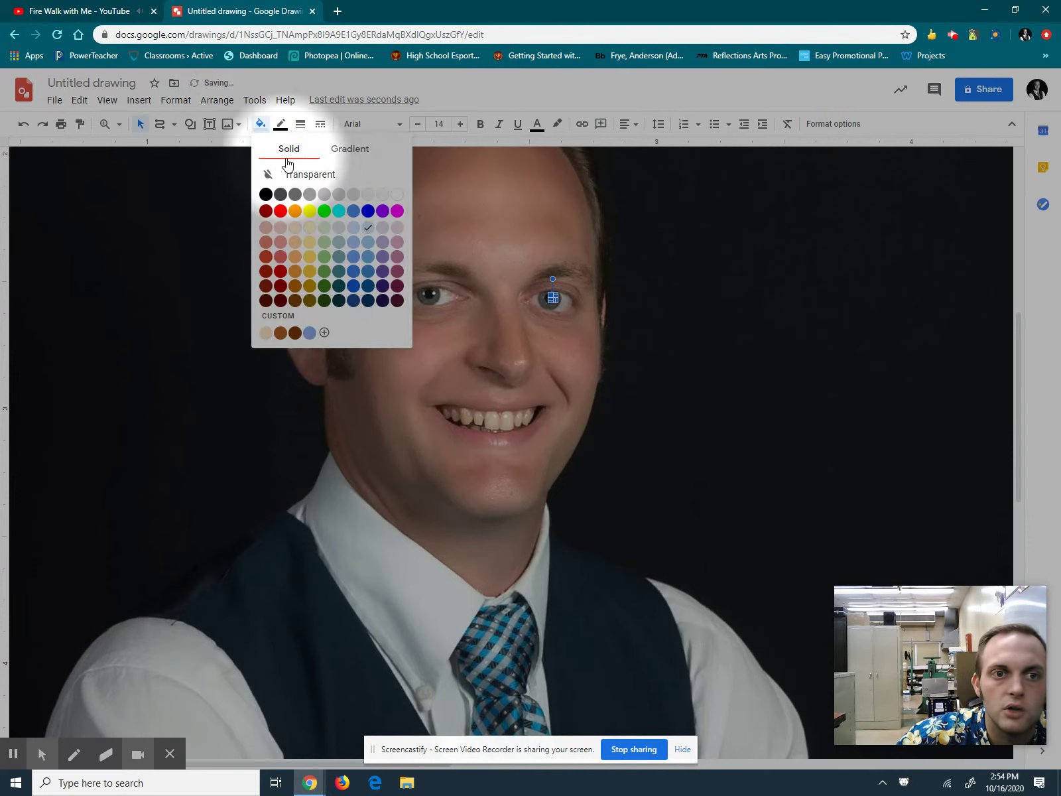
left_click(396, 210)
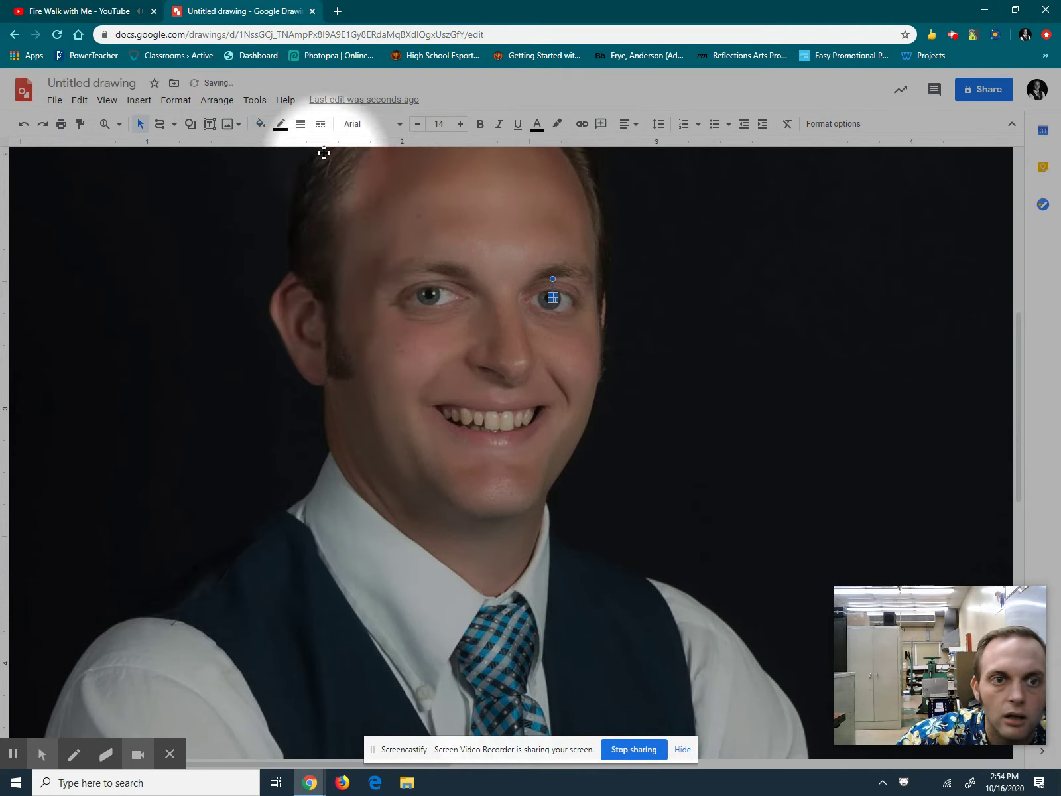
left_click(282, 126)
left_click(309, 146)
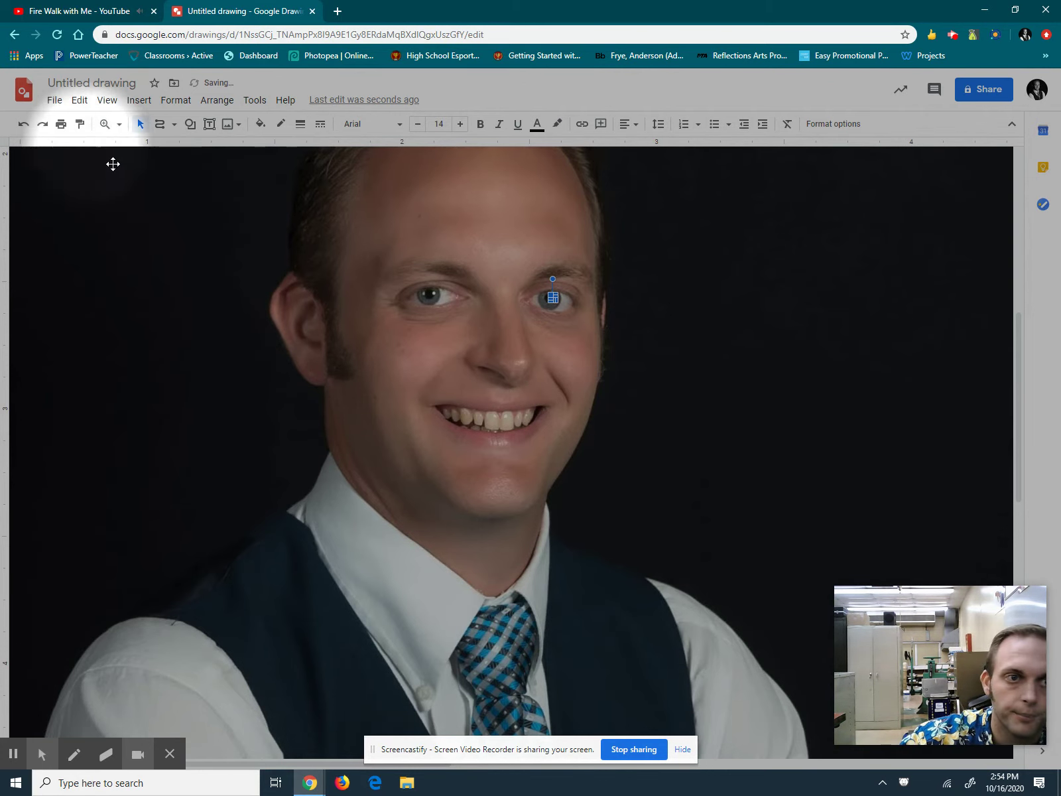
left_click(158, 209)
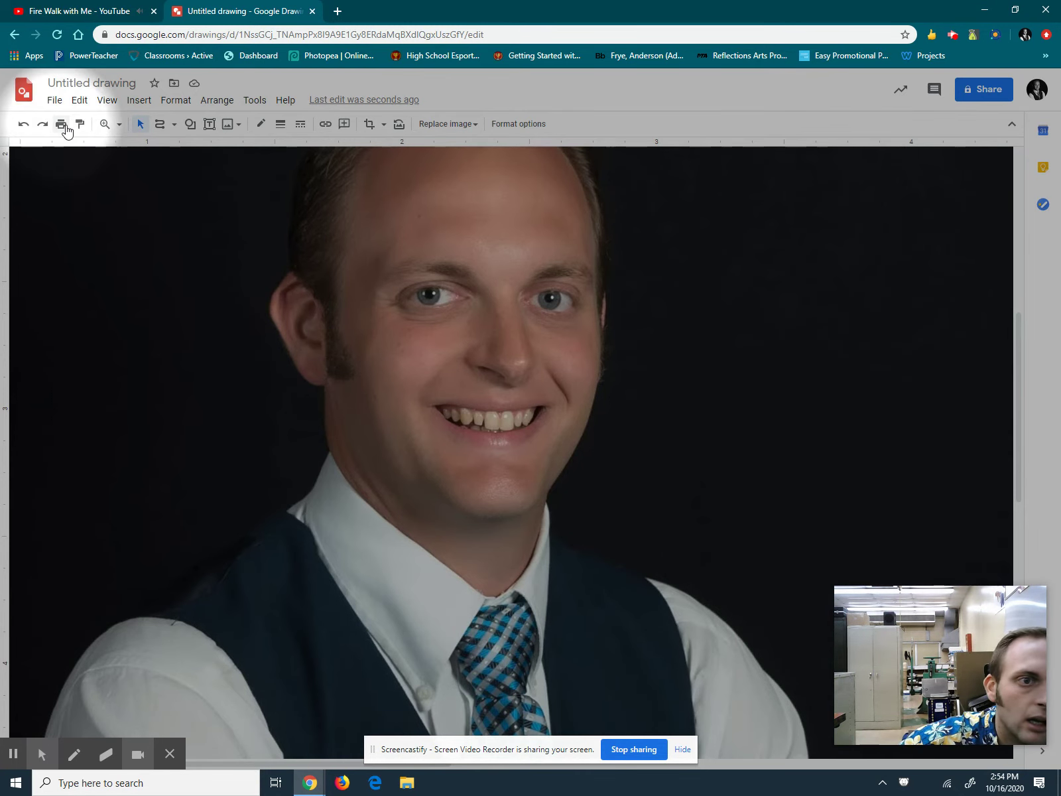
Delete the reference photo covering the traced shapes
left_click(118, 125)
left_click(183, 212)
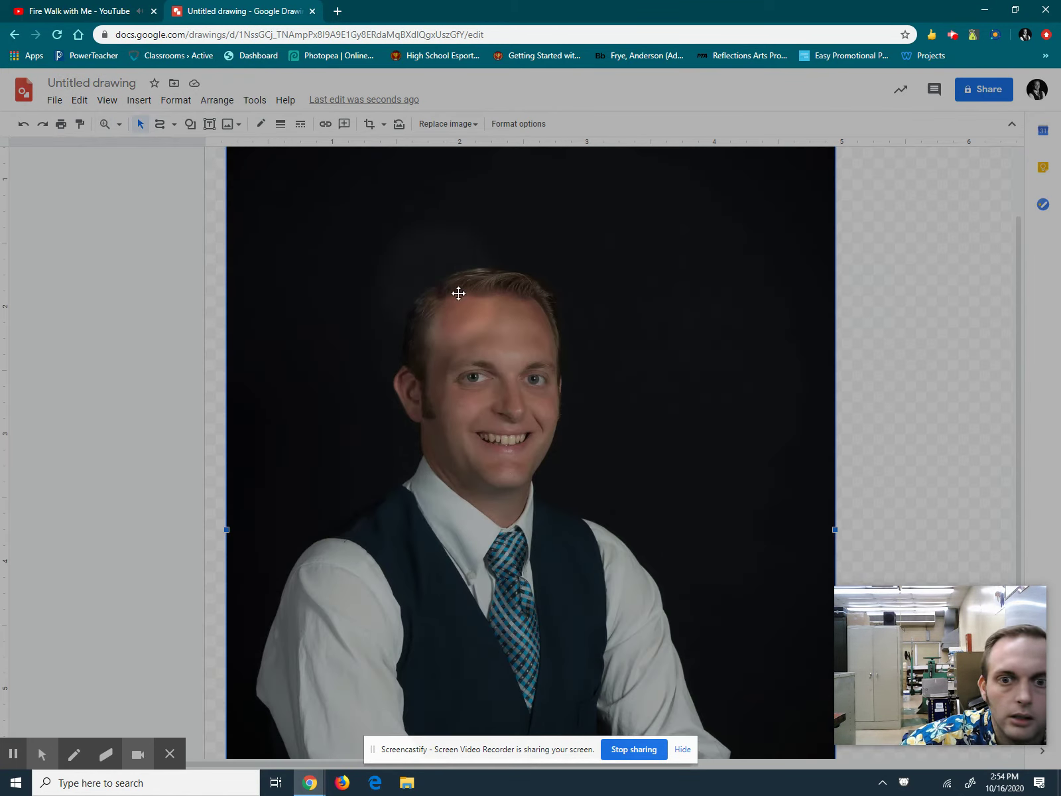
key("Delete")
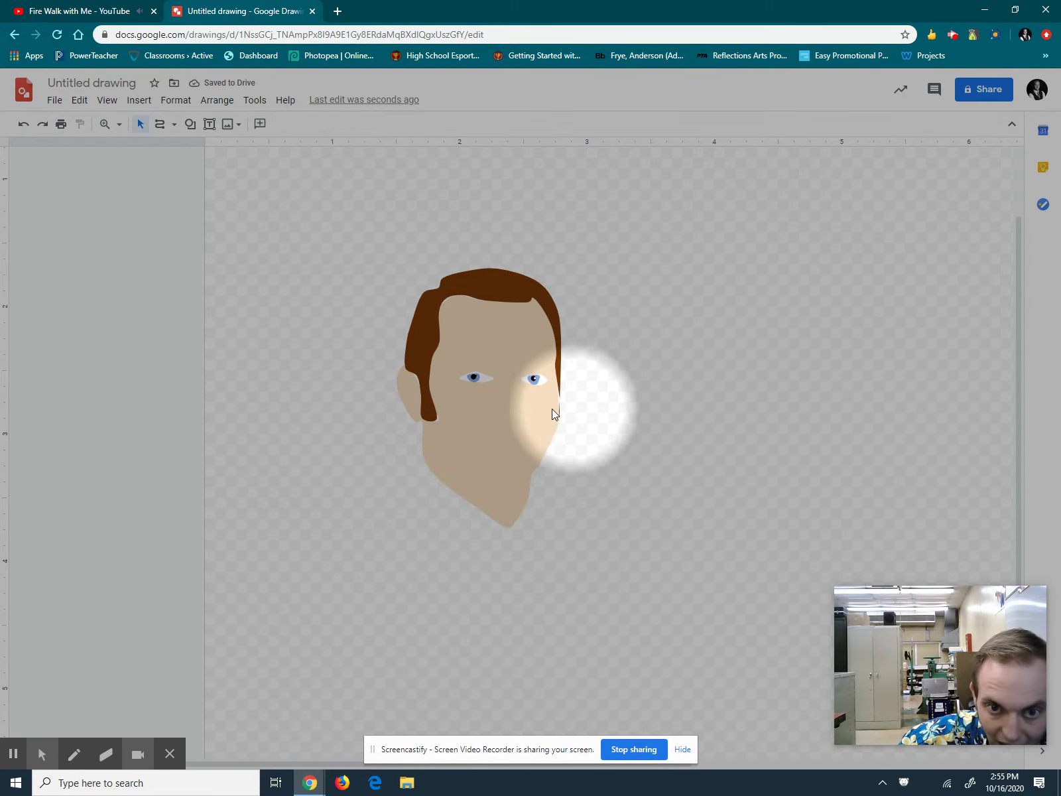
Make the outline of the eye-white shape nearer the visible ear transparent
left_click(474, 378)
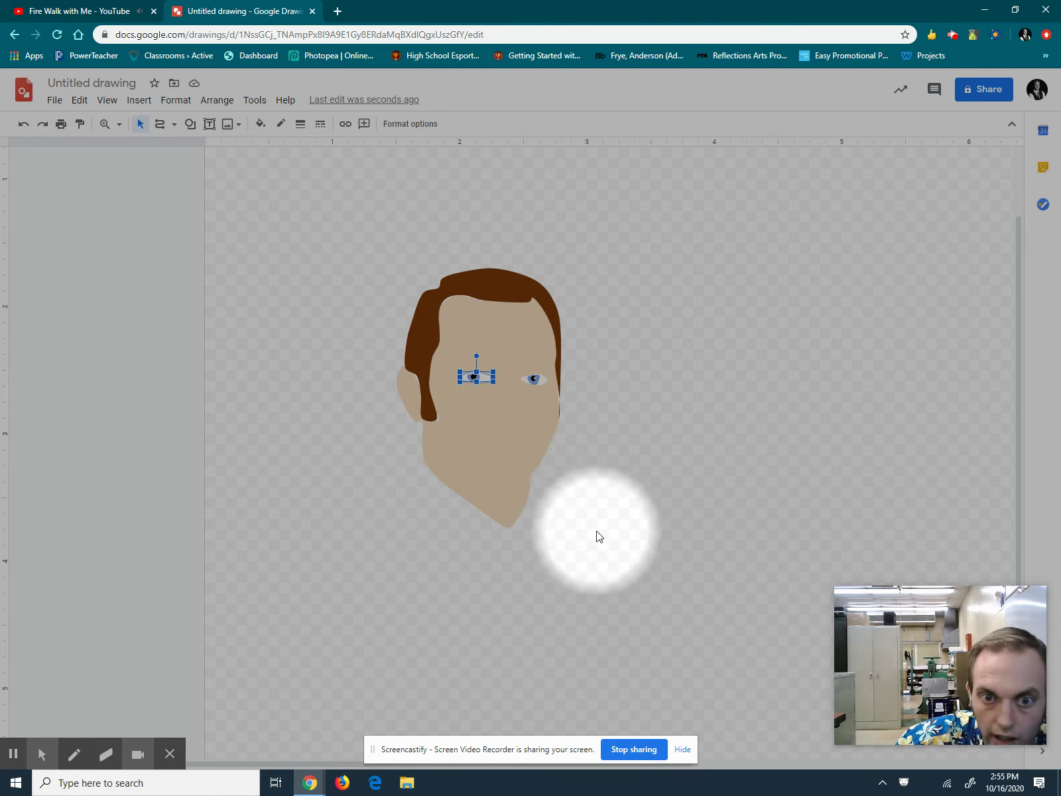
left_click(281, 124)
left_click(289, 148)
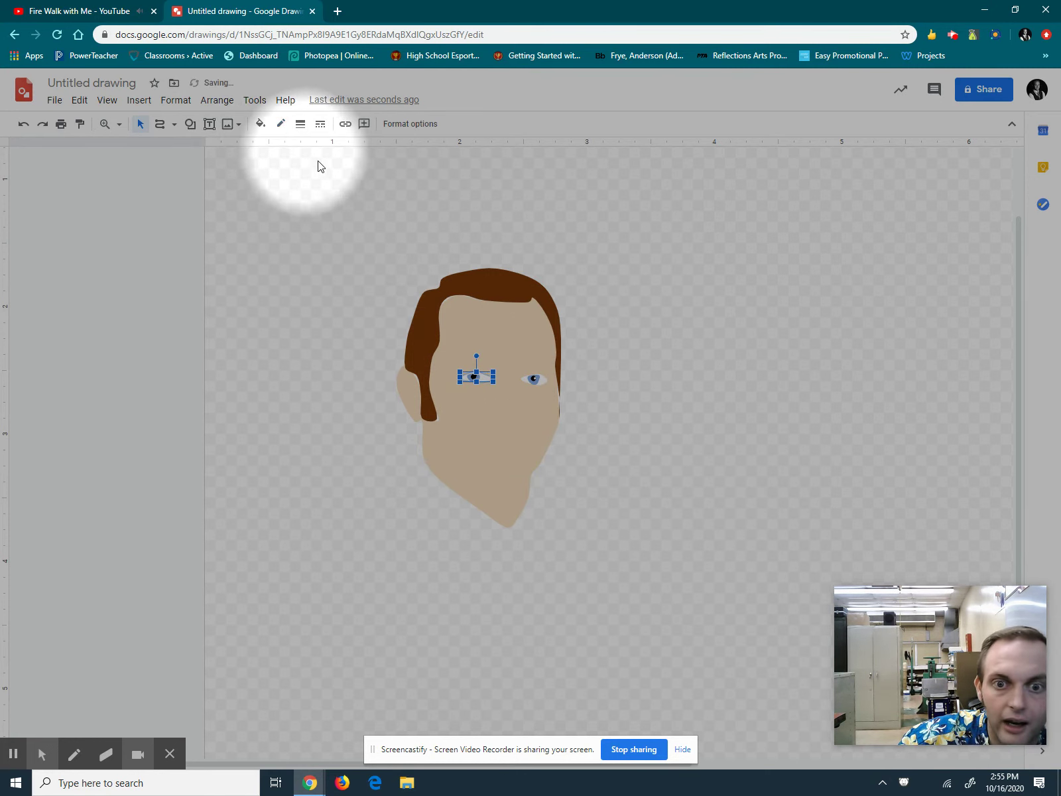
Make the outline of the eye-white shape farther from the visible ear transparent
left_click(538, 377)
left_click(281, 124)
left_click(285, 148)
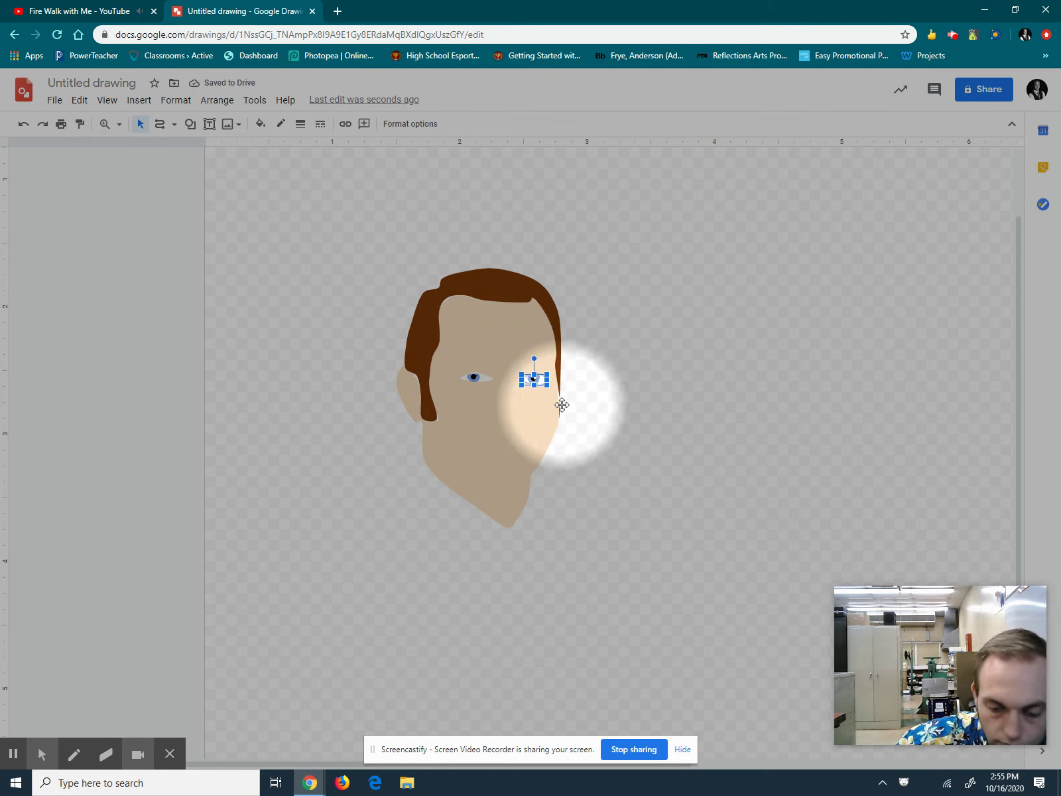
Give the pupil highlight of the eye nearer the visible ear a white fill and a transparent outline
left_click(104, 123)
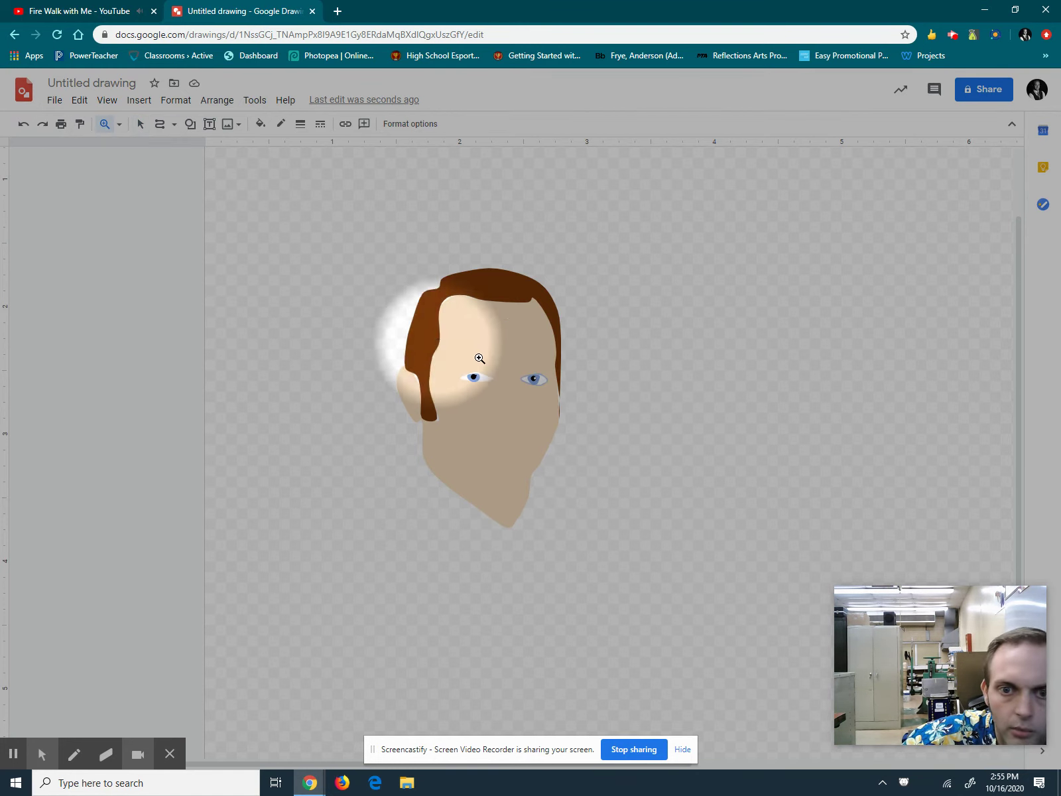
left_click(514, 373)
left_click(514, 373)
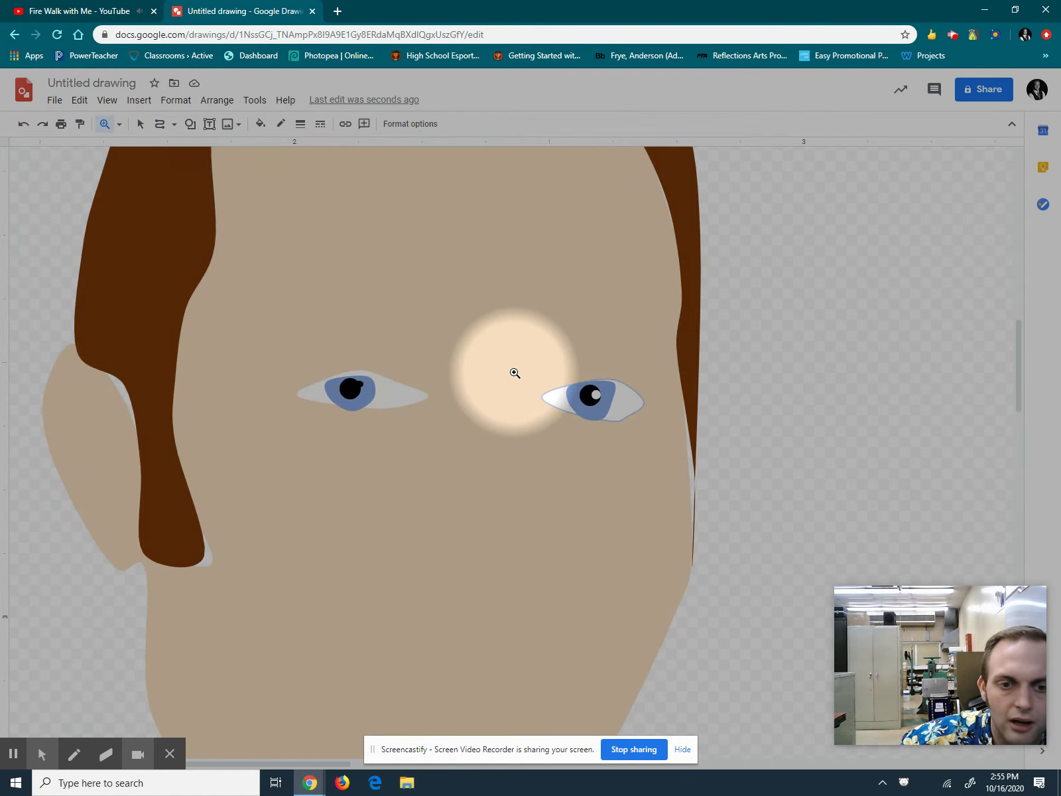
left_click(140, 123)
left_click(358, 383)
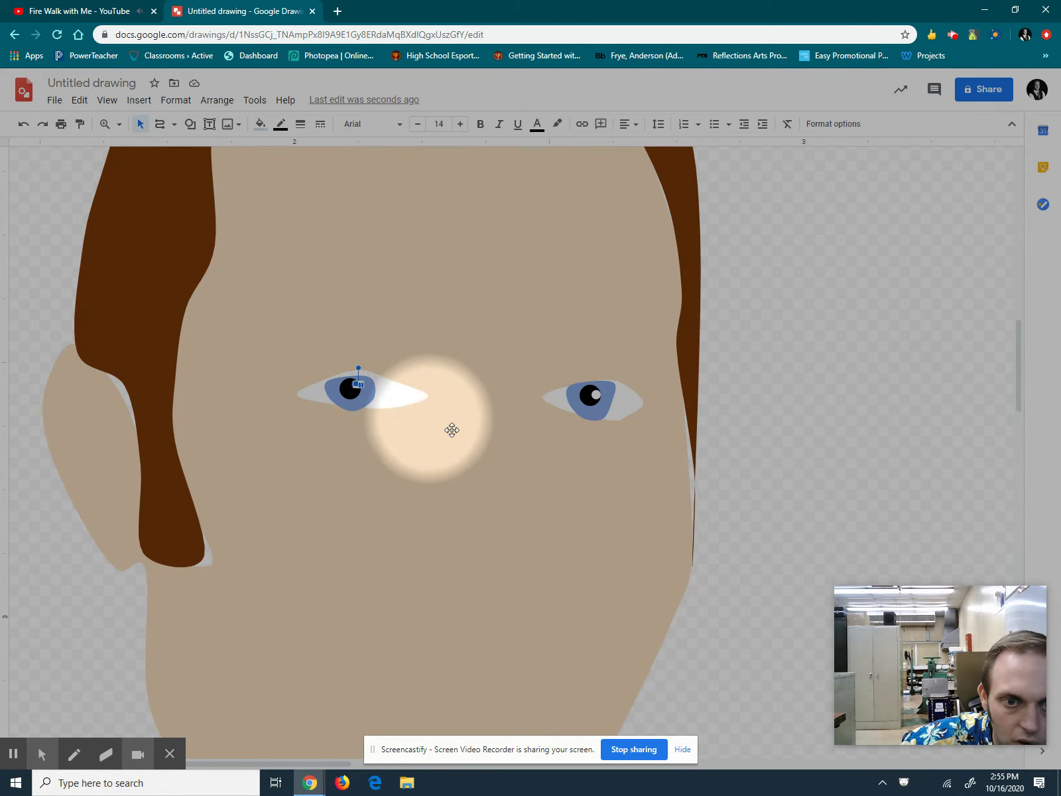
left_click(260, 123)
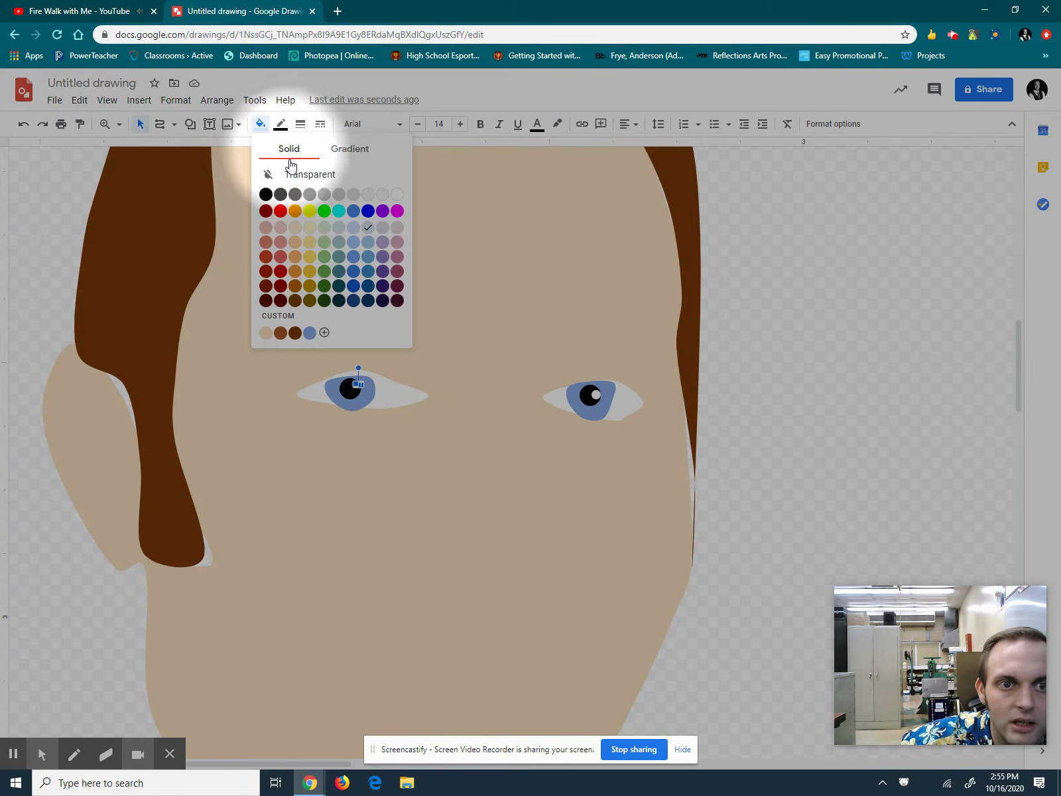
left_click(395, 194)
left_click(280, 123)
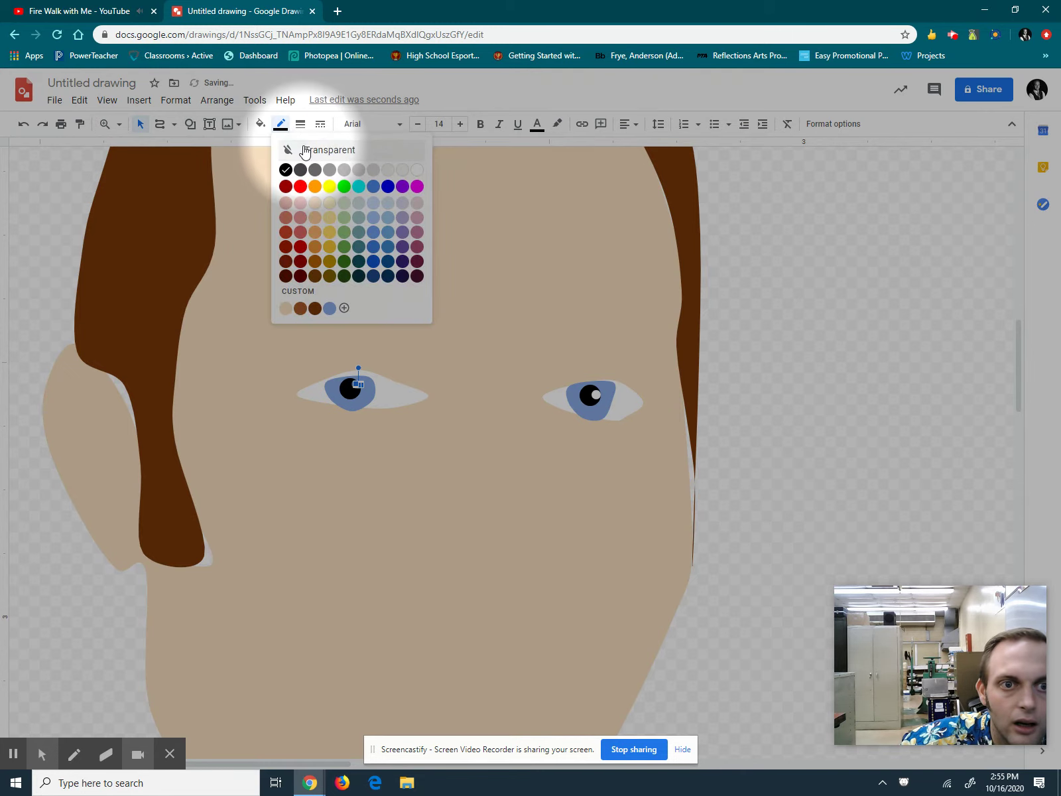
left_click(295, 148)
left_click(47, 232)
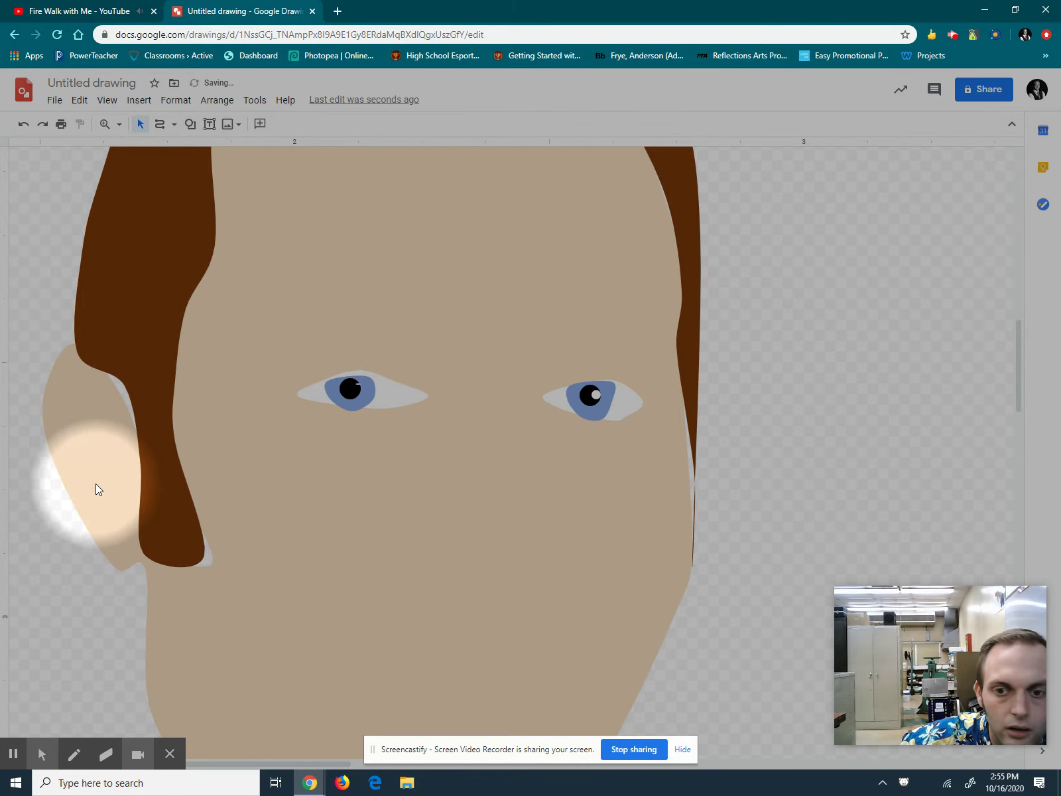
left_click_drag(96, 484, 105, 483)
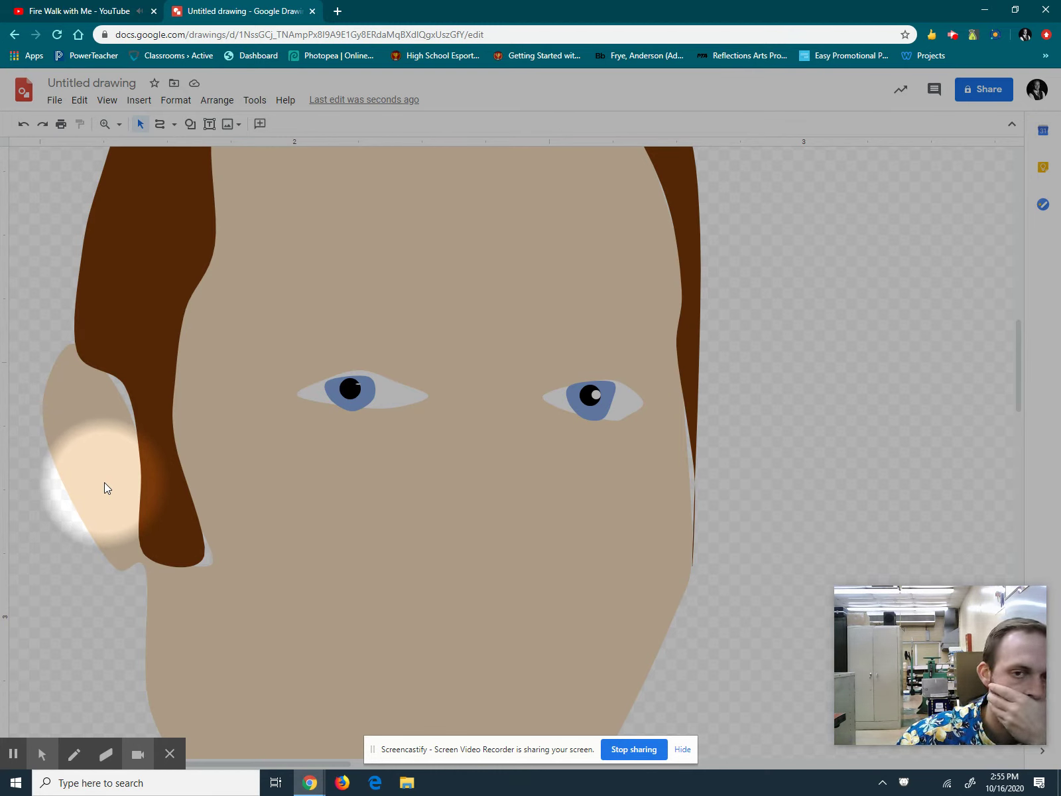
left_click_drag(105, 483, 105, 477)
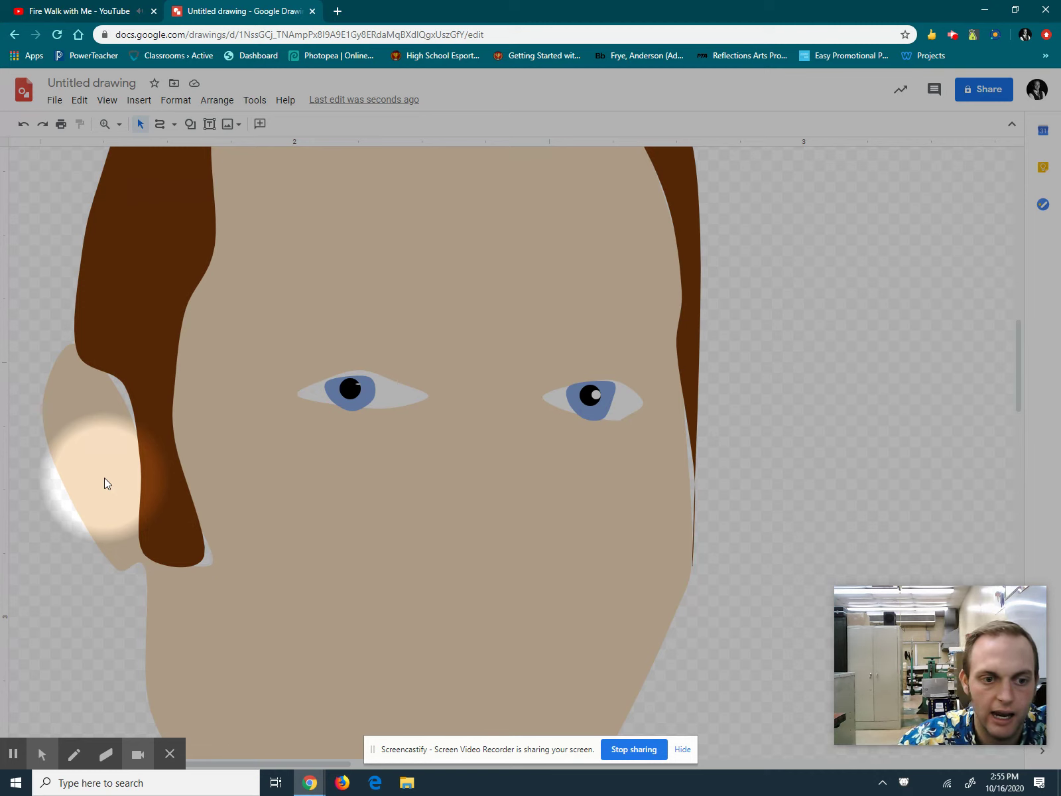
left_click_drag(104, 478, 143, 414)
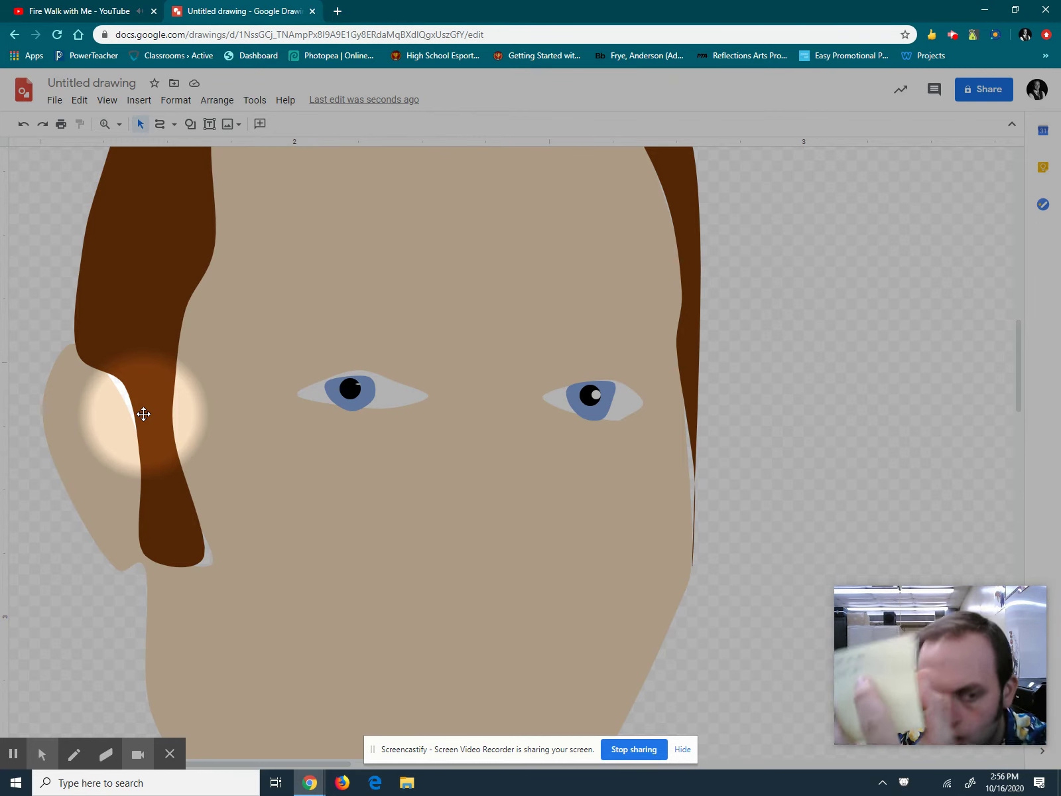
Undo the recent edits back to before the reference photo was deleted
left_click(24, 125)
left_click(24, 126)
left_click(24, 126)
left_click(23, 126)
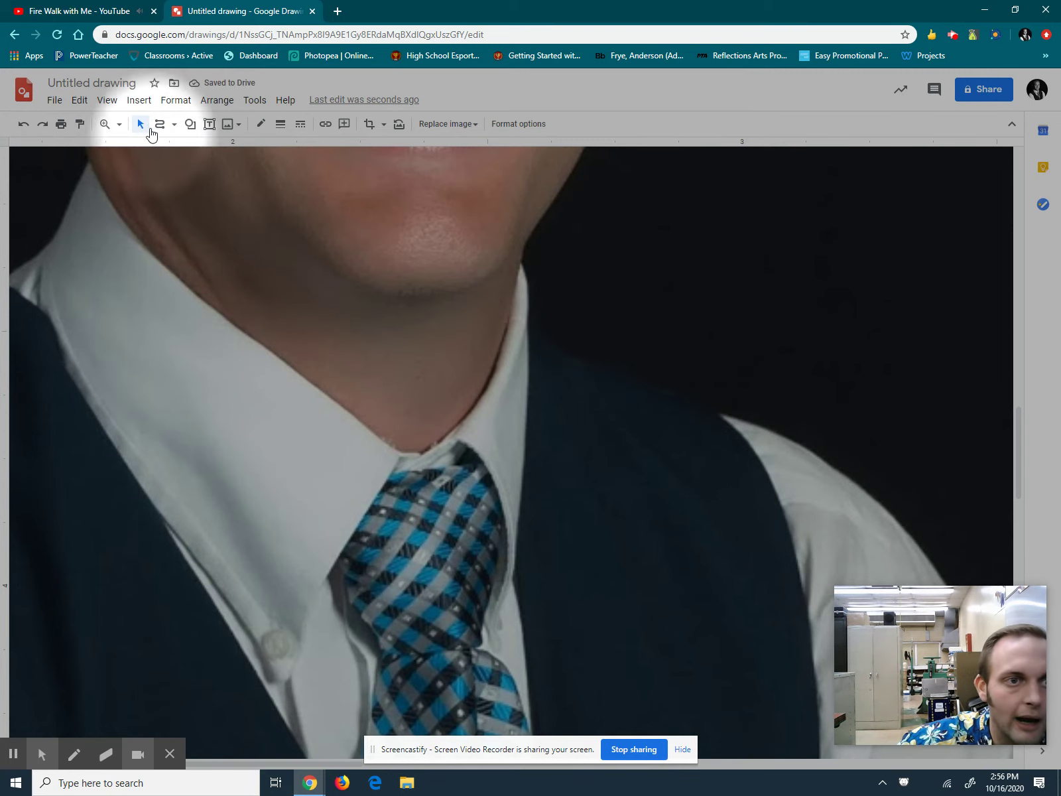
Trace the upper lip on the reference photo as a closed curved shape spanning both mouth corners
left_click(119, 124)
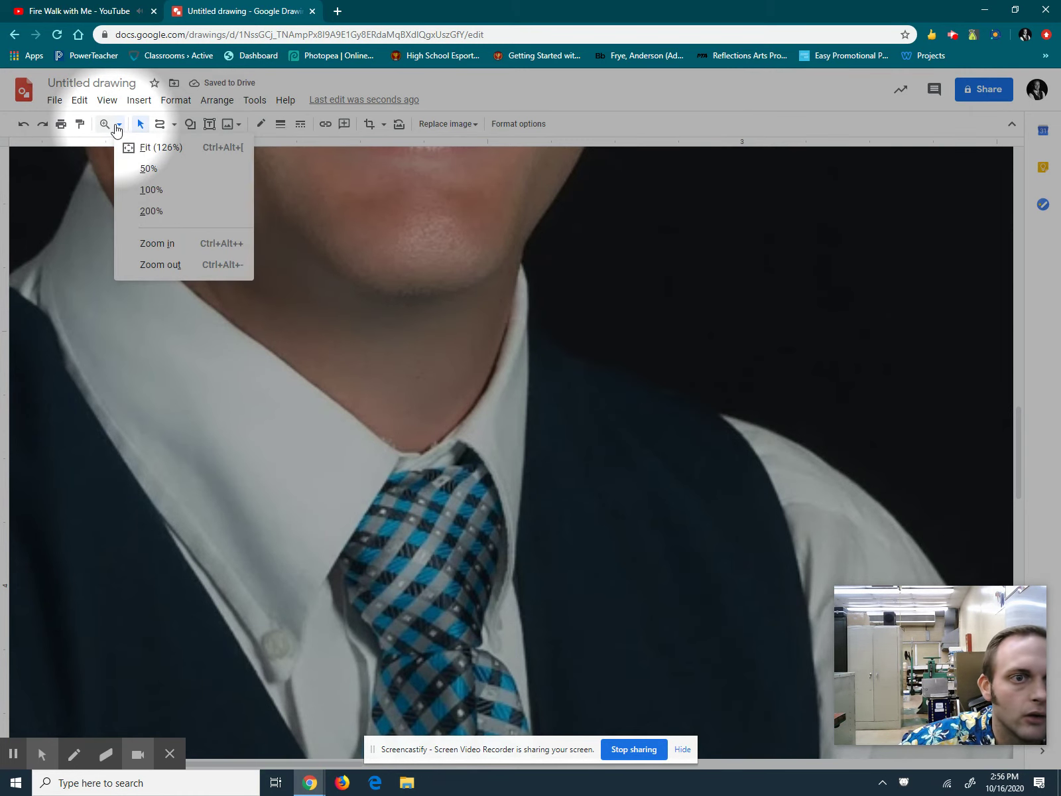
left_click(150, 168)
left_click(119, 124)
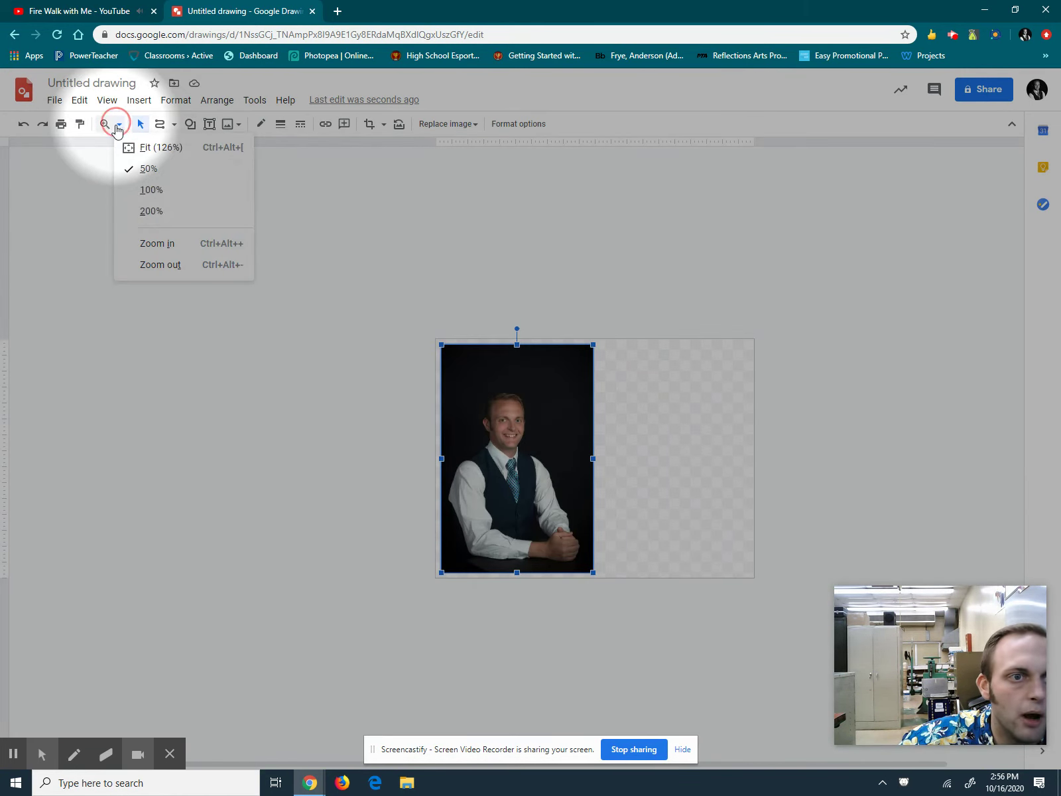
left_click(136, 191)
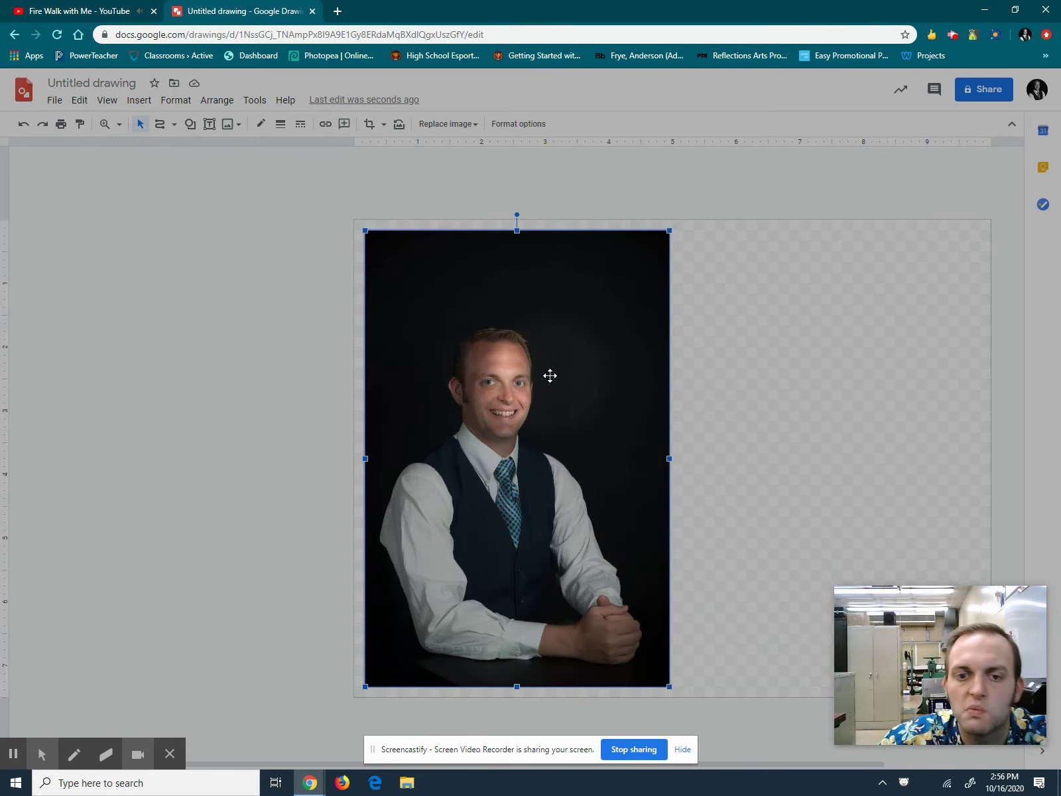
left_click(277, 390)
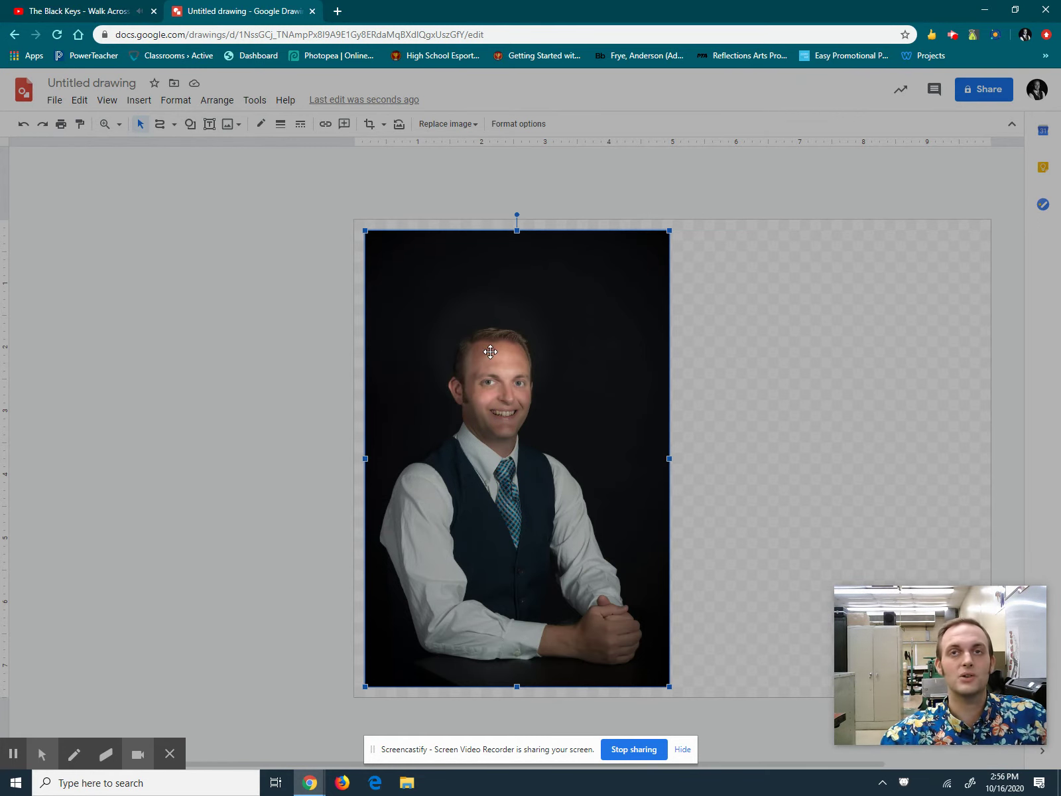
left_click(748, 409)
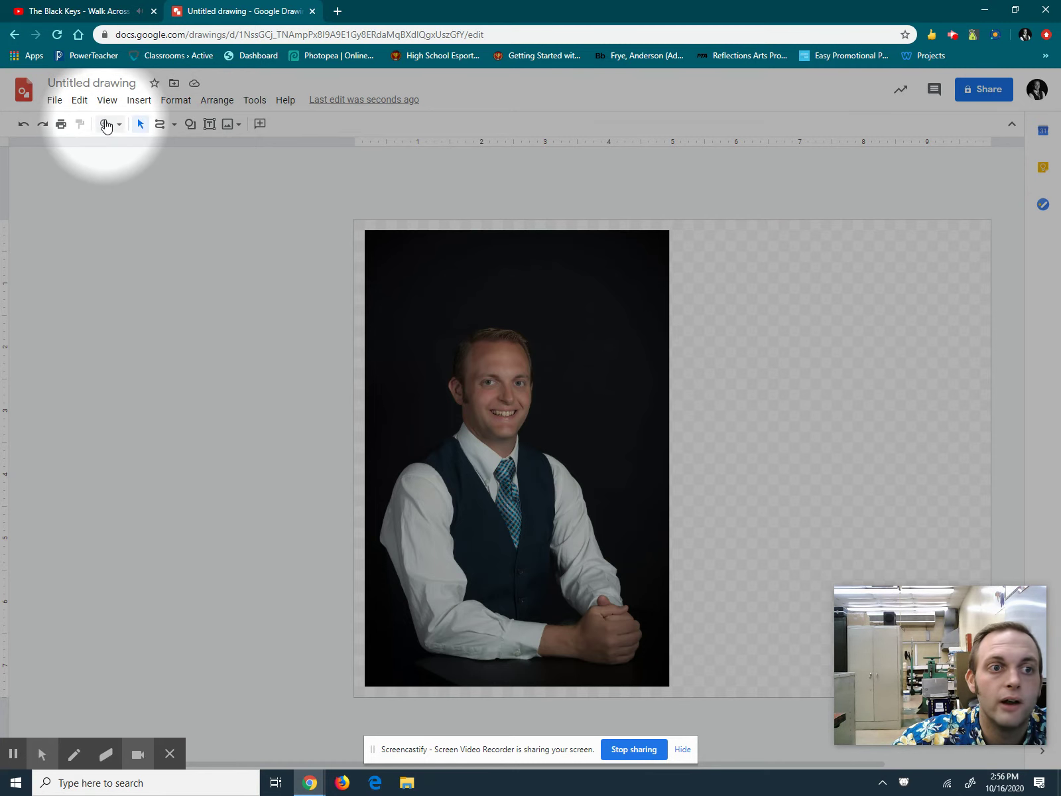
left_click(105, 124)
left_click(511, 383)
left_click(502, 433)
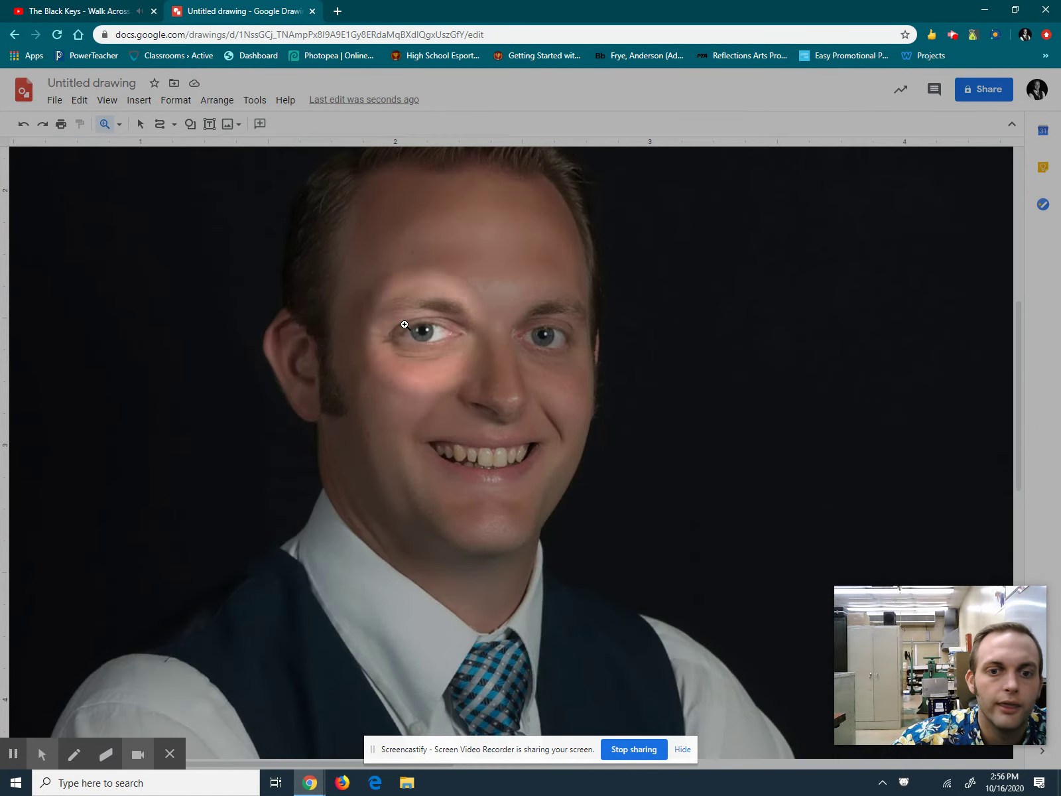
left_click(159, 124)
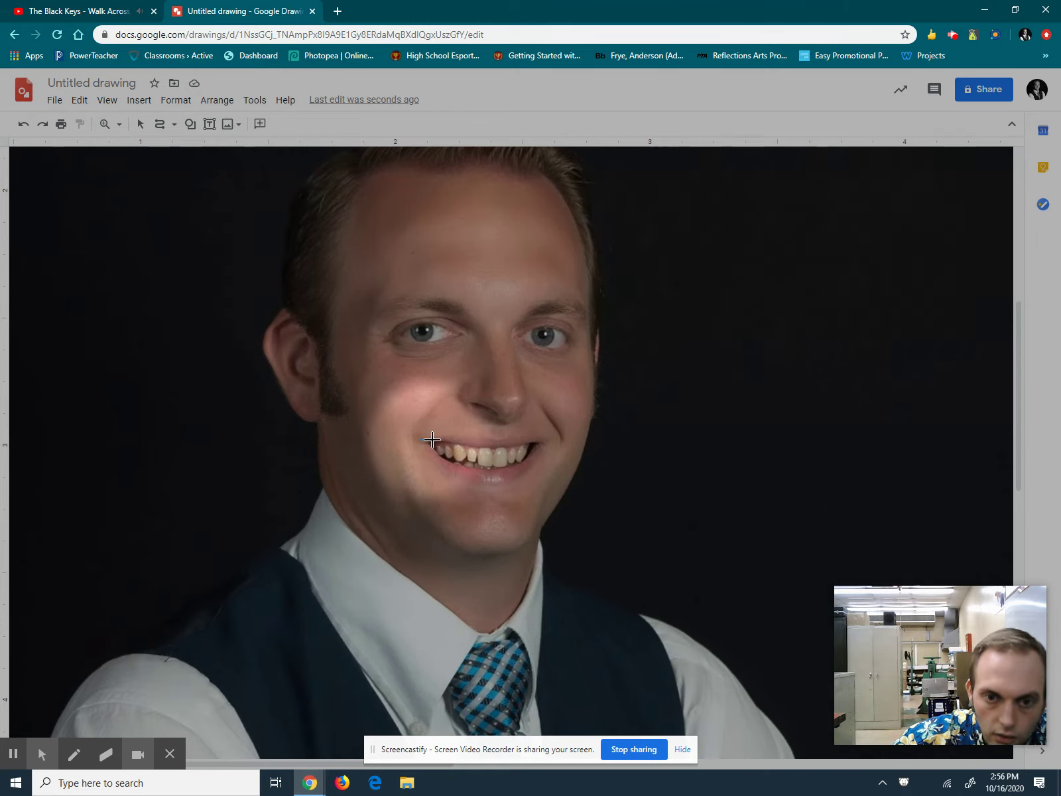
left_click_drag(421, 440, 480, 432)
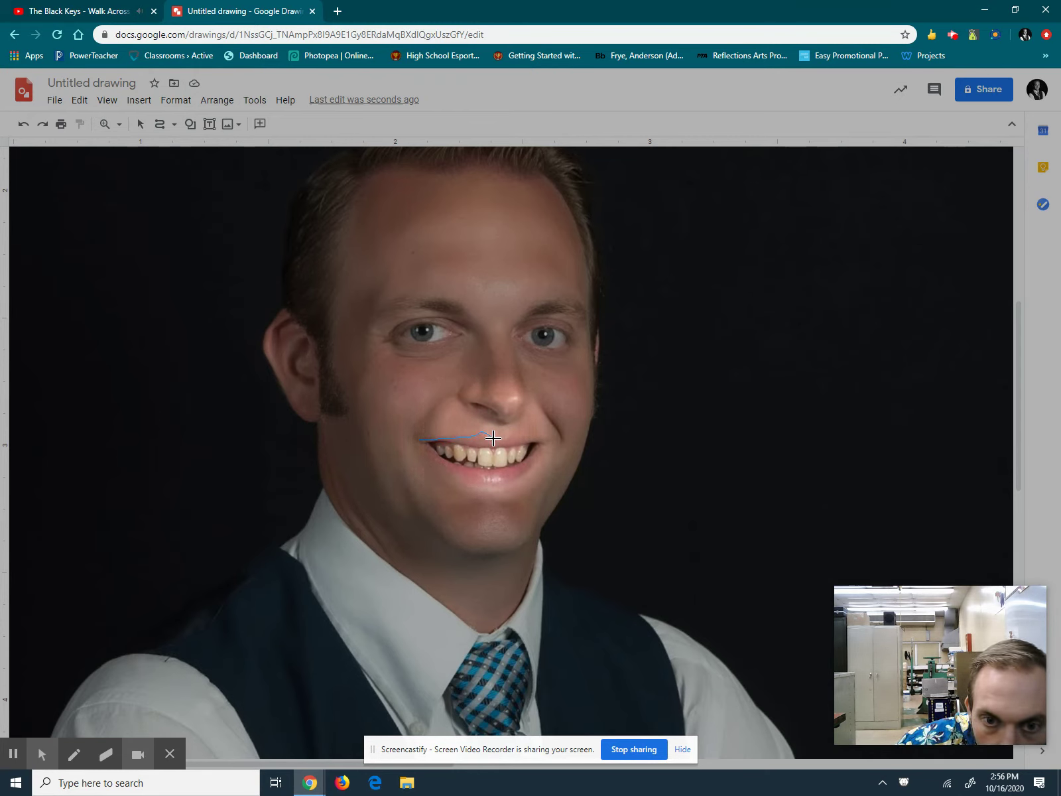
left_click_drag(509, 438, 529, 439)
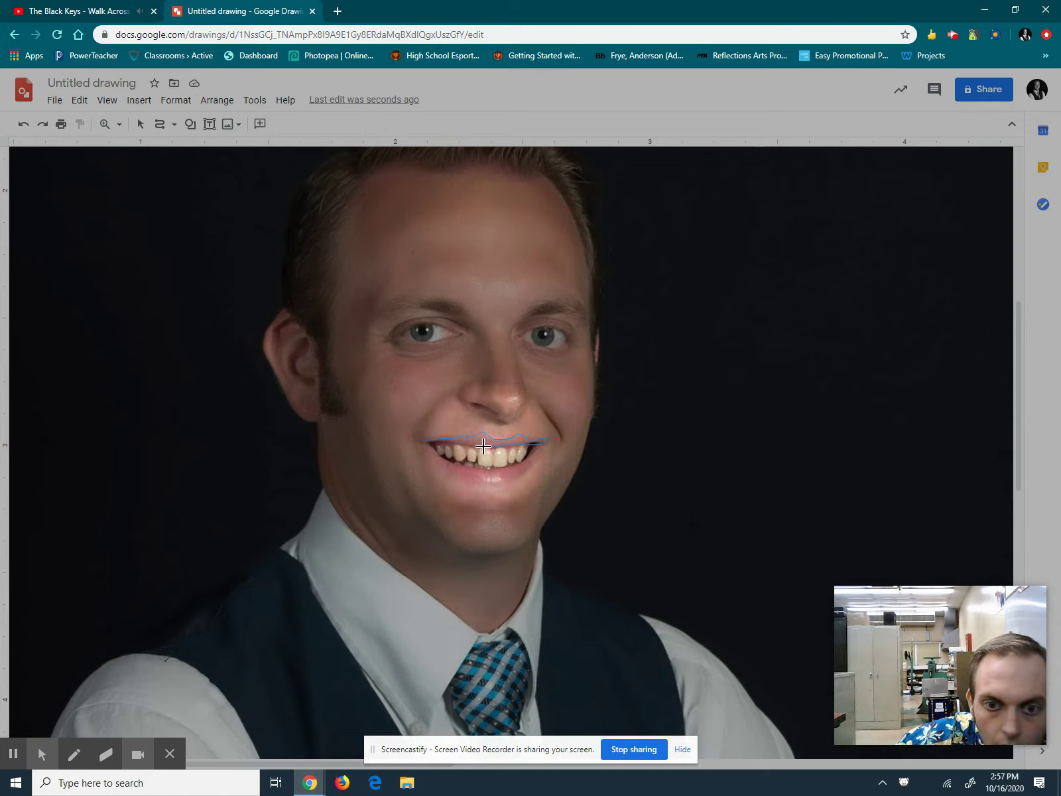
left_click(426, 441)
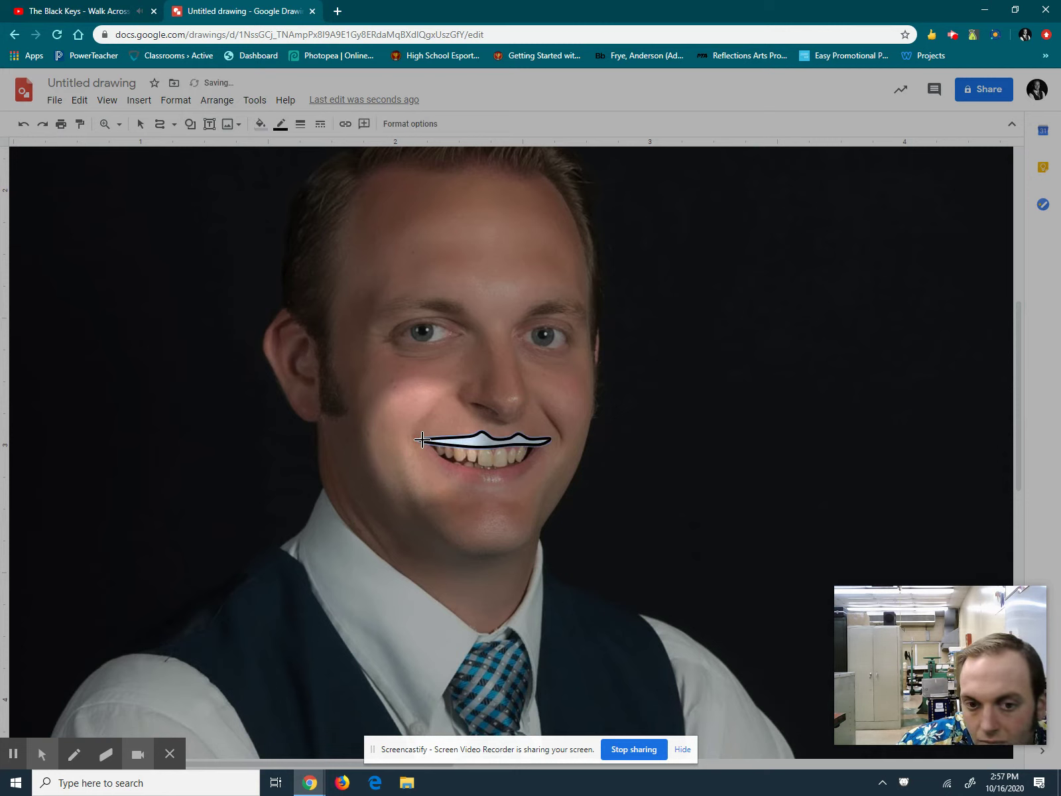
Try a light red fill and transparent outline on the upper-lip shape, and delete the shape
left_click(259, 124)
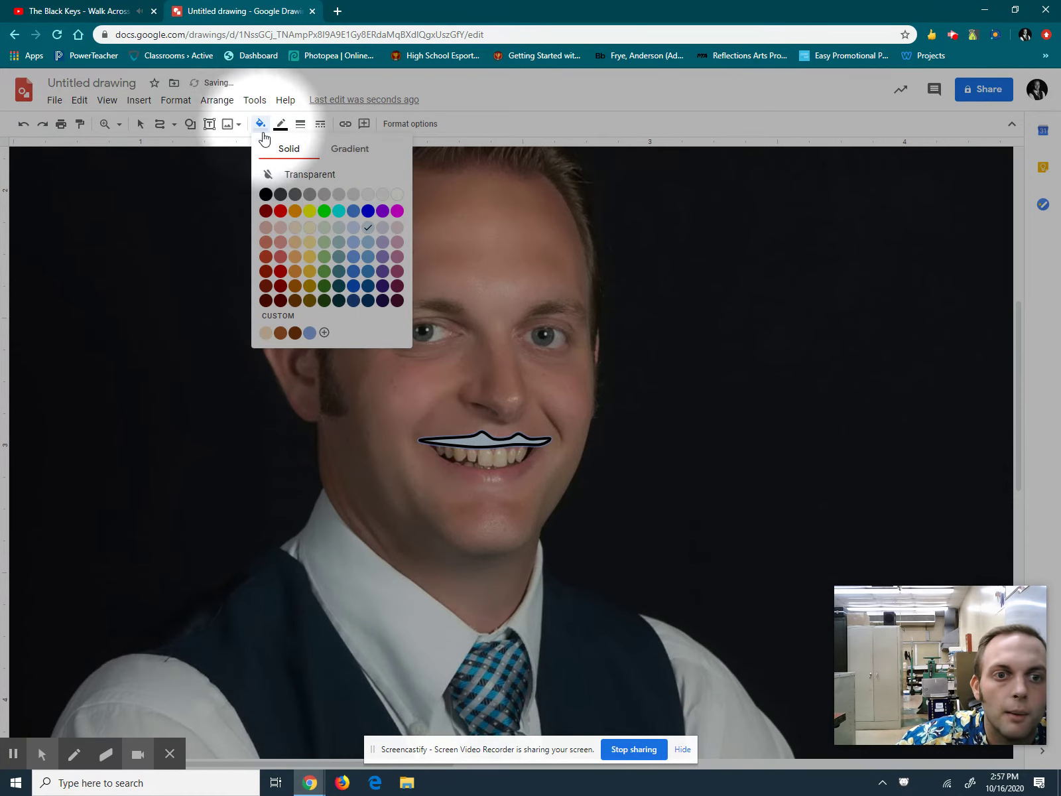
left_click(280, 223)
left_click(260, 125)
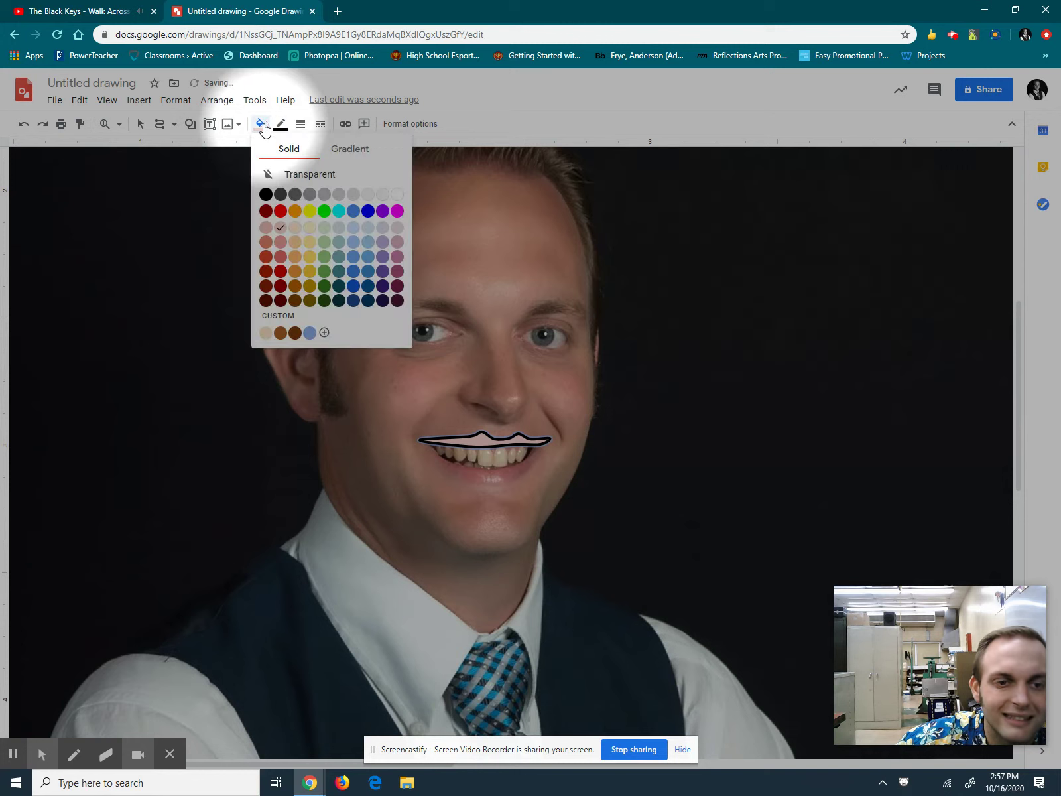
left_click(285, 242)
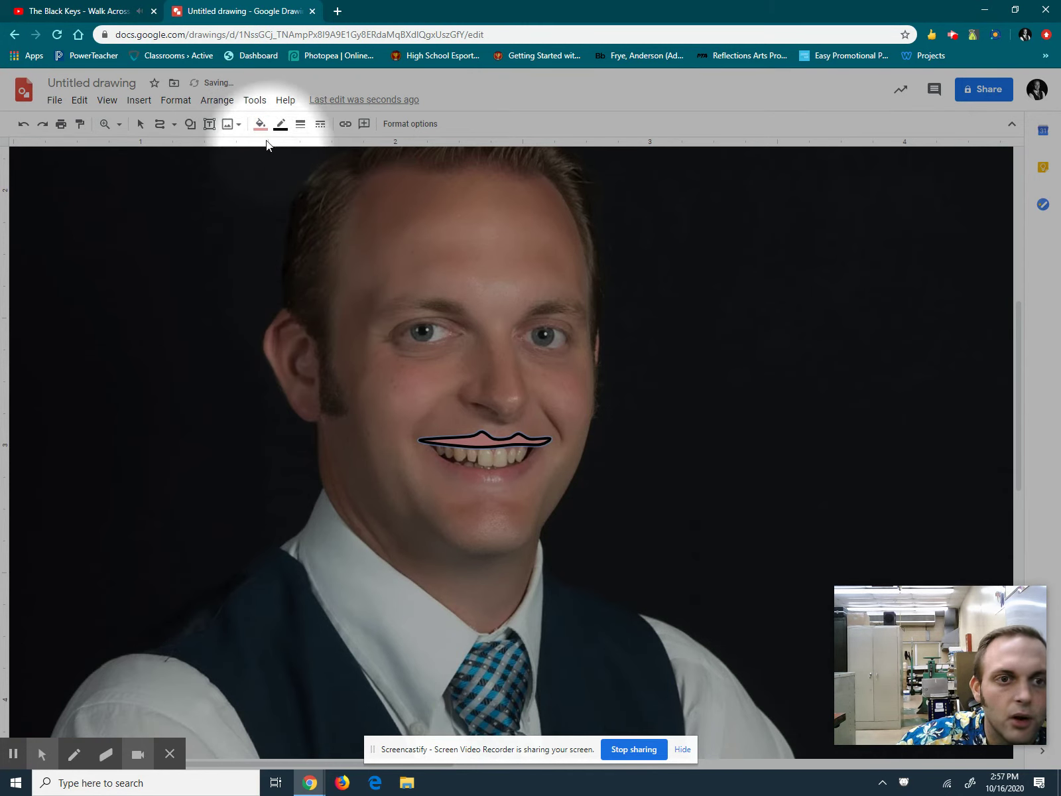
left_click(280, 124)
left_click(292, 150)
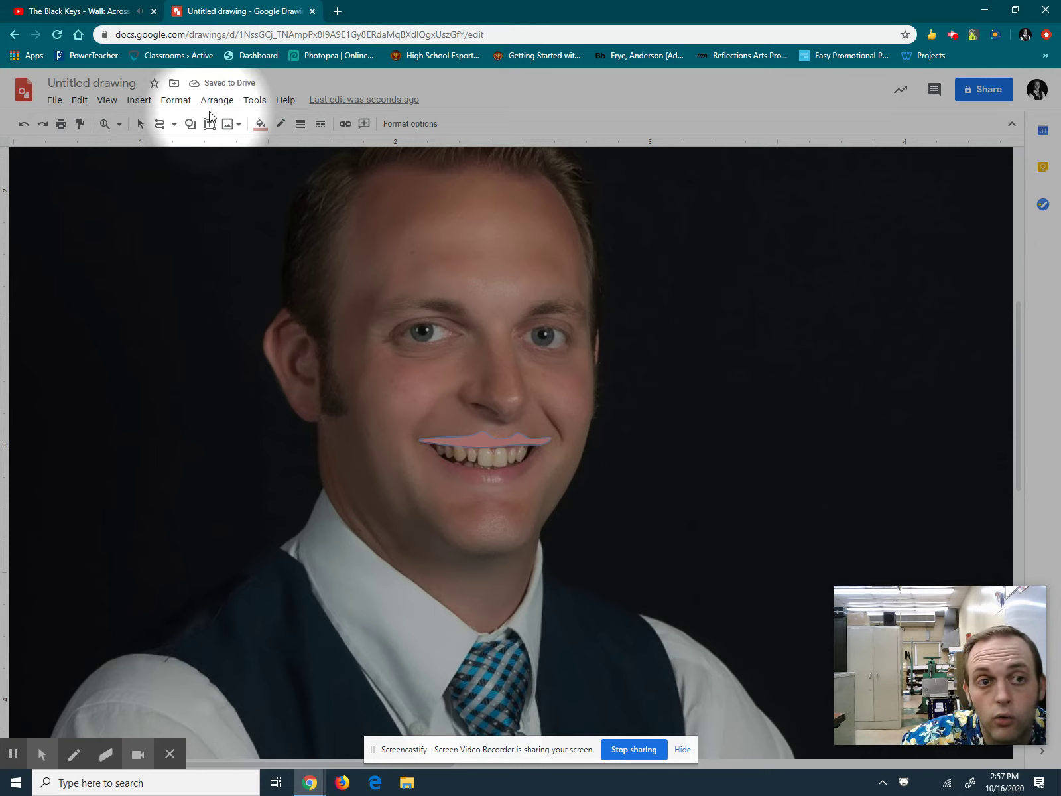
key("Delete")
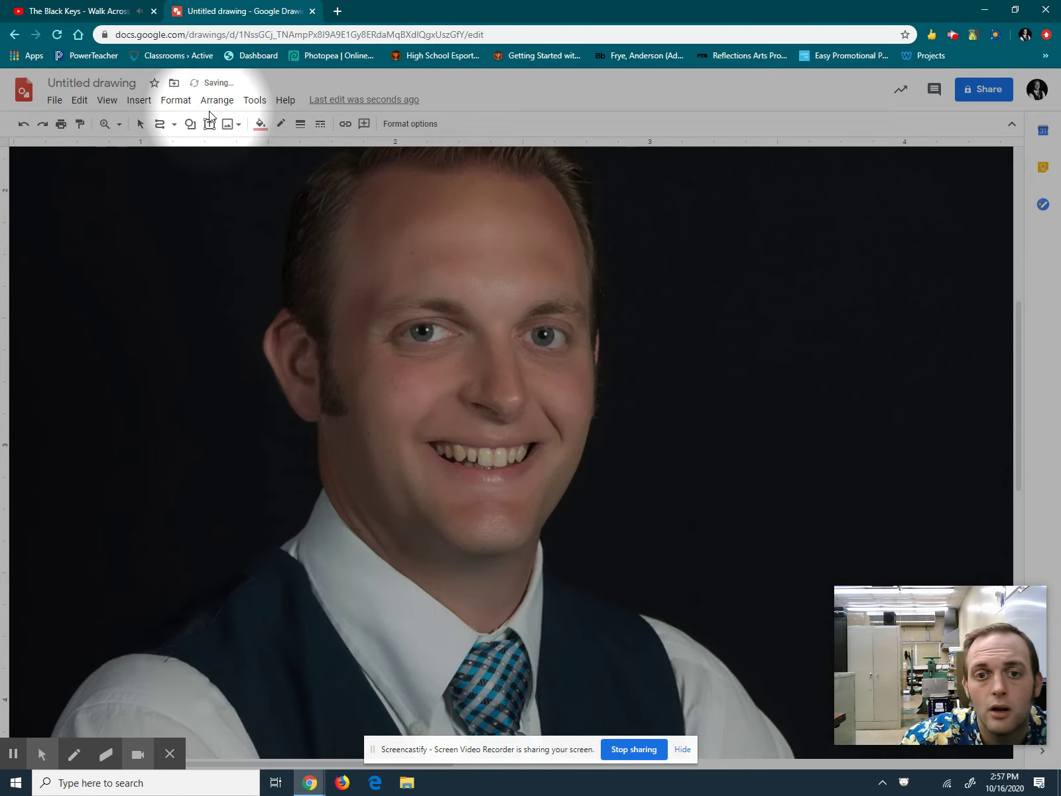
Try tracing a curve along the bottom edge of the teeth from one mouth corner to the other, and delete it
left_click(174, 124)
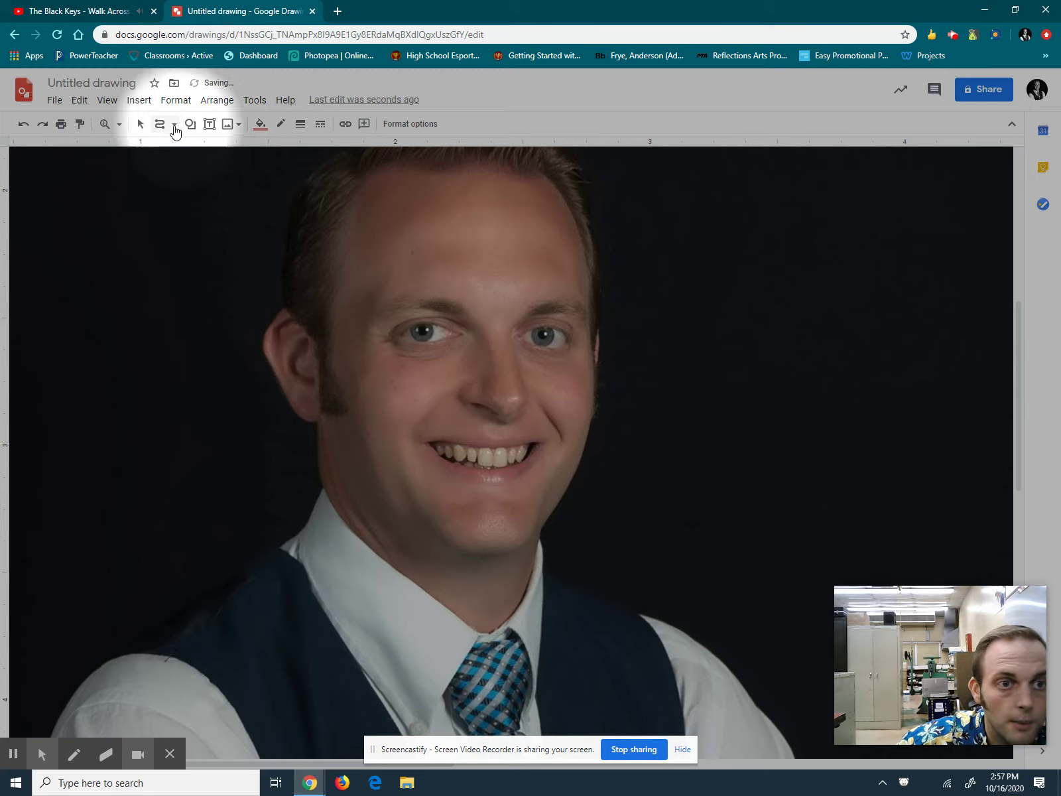
left_click(199, 206)
left_click(397, 391)
left_click(464, 414)
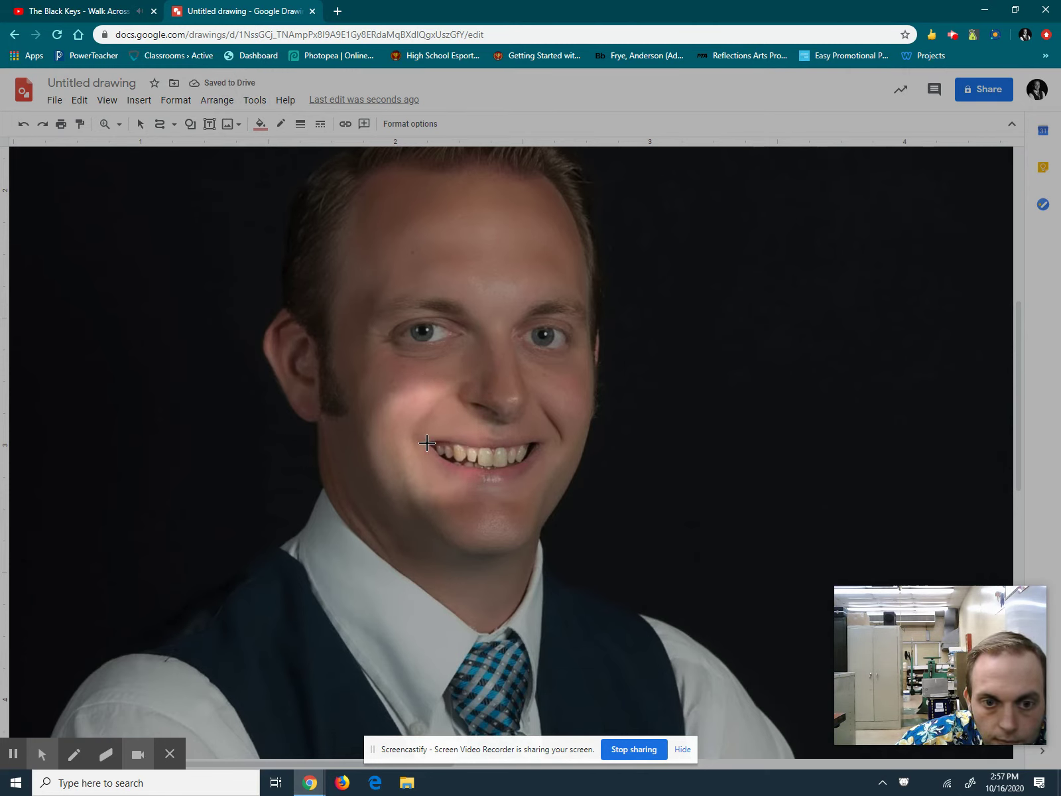
left_click(428, 443)
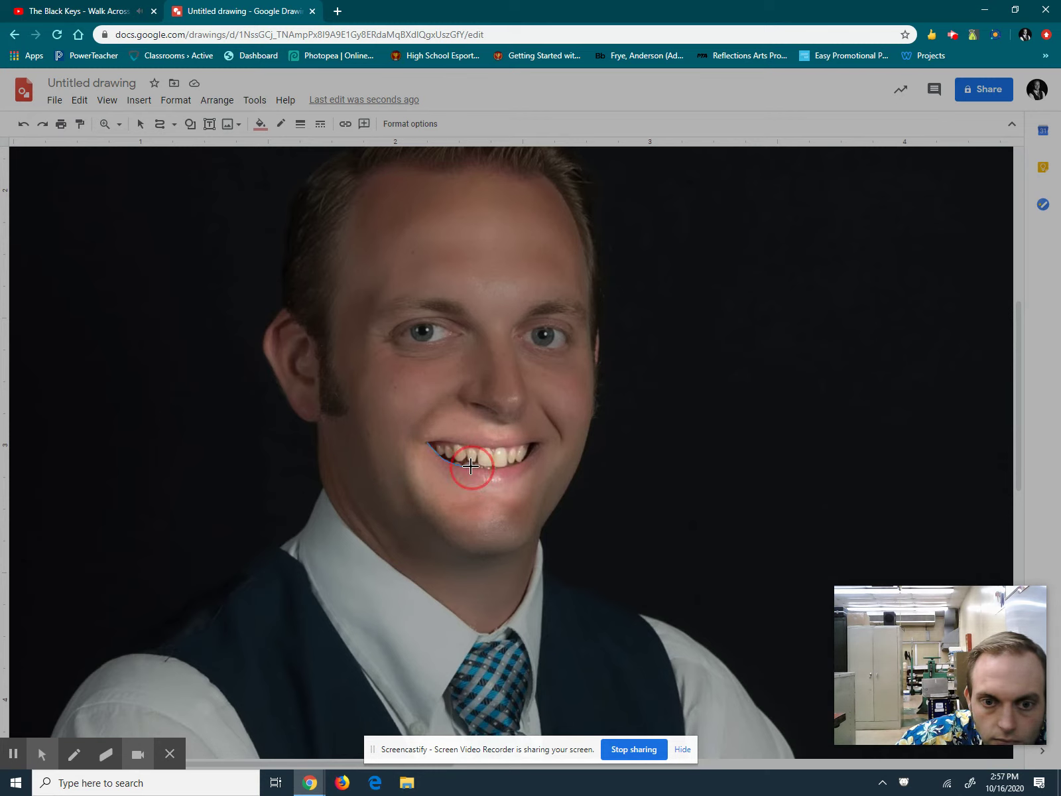
left_click(536, 443)
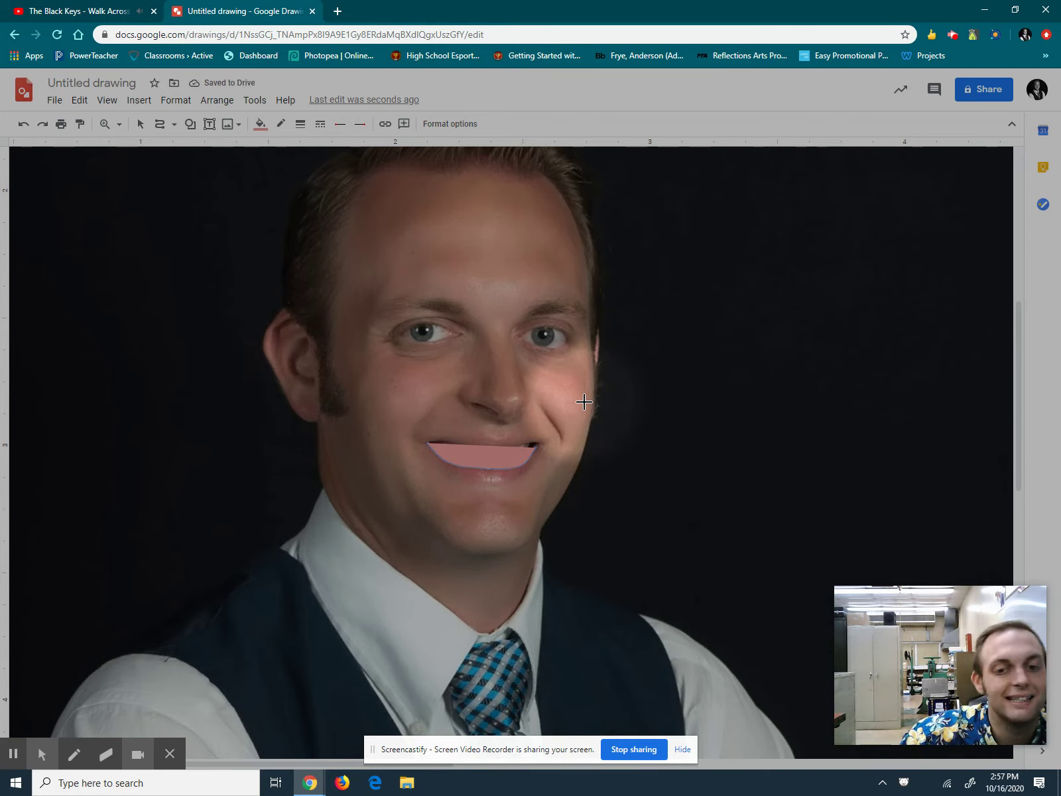
key("Delete")
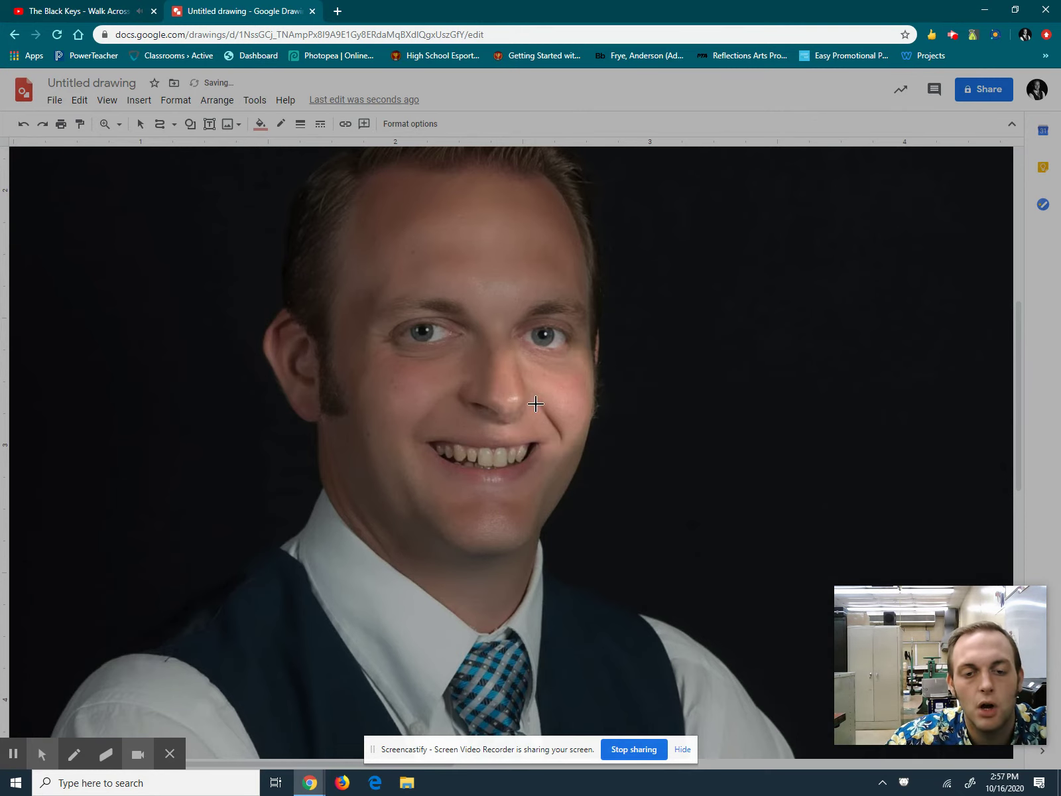
Trace the lower lip on the reference photo as a closed curved shape between the mouth corners and send it behind the photo
left_click(425, 442)
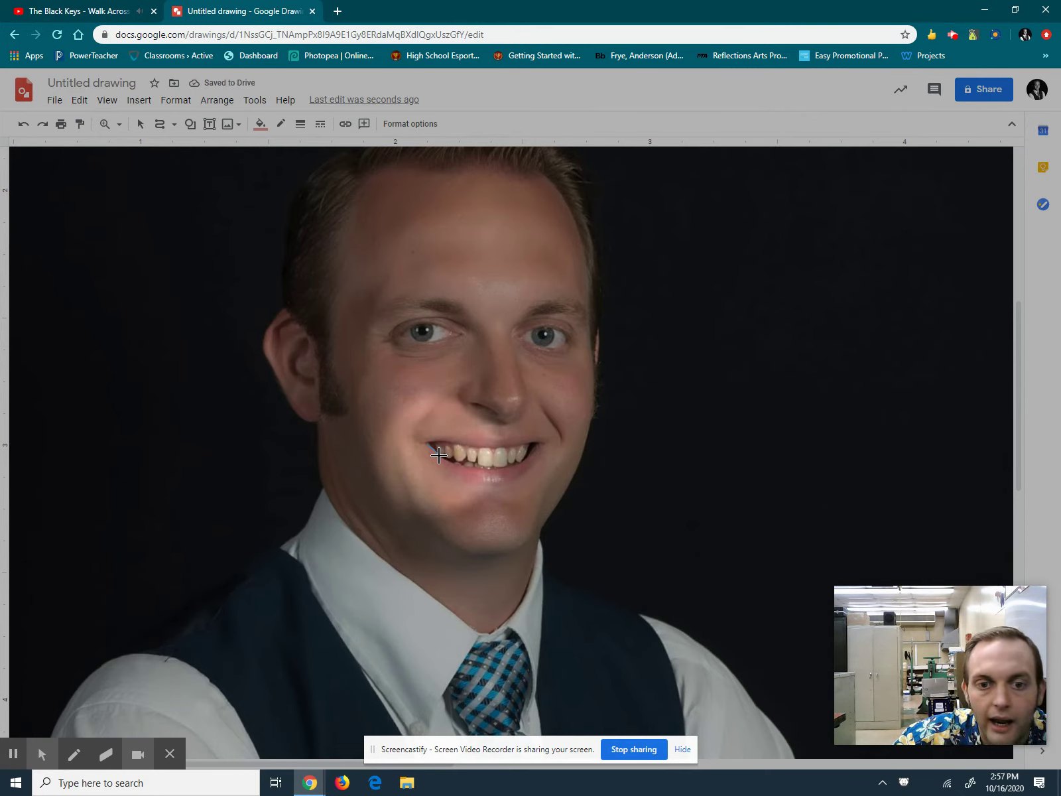
left_click(471, 464)
left_click(494, 463)
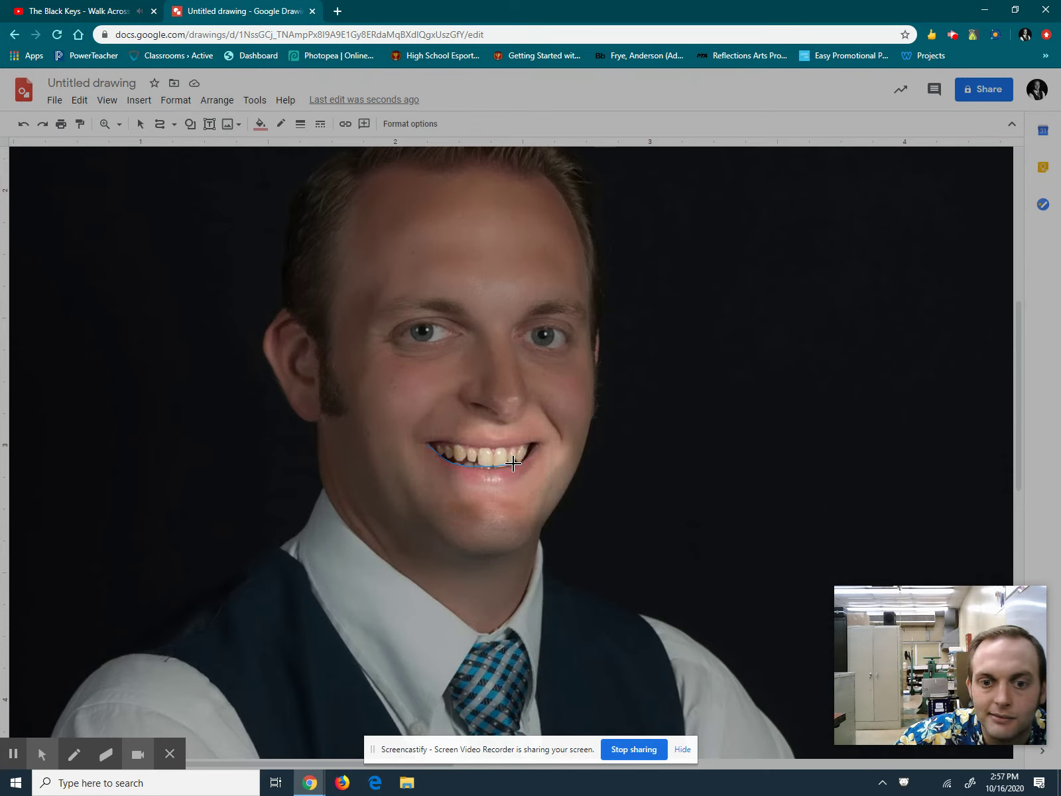
left_click(515, 464)
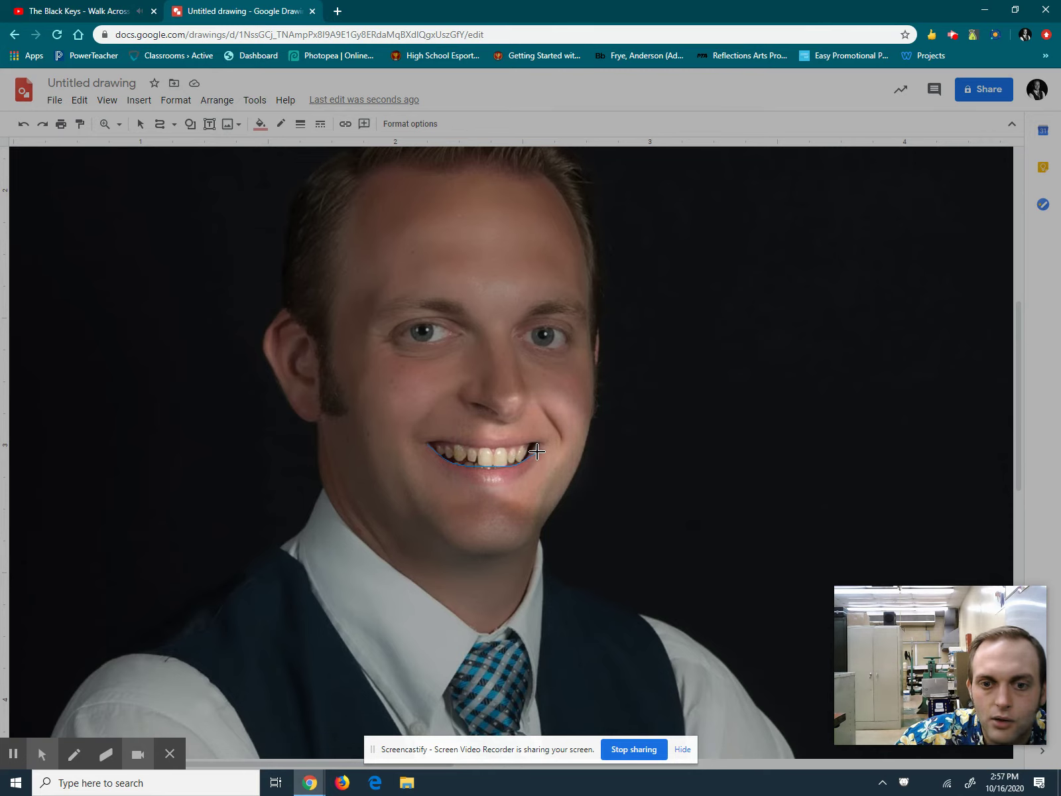
left_click(545, 442)
left_click(535, 463)
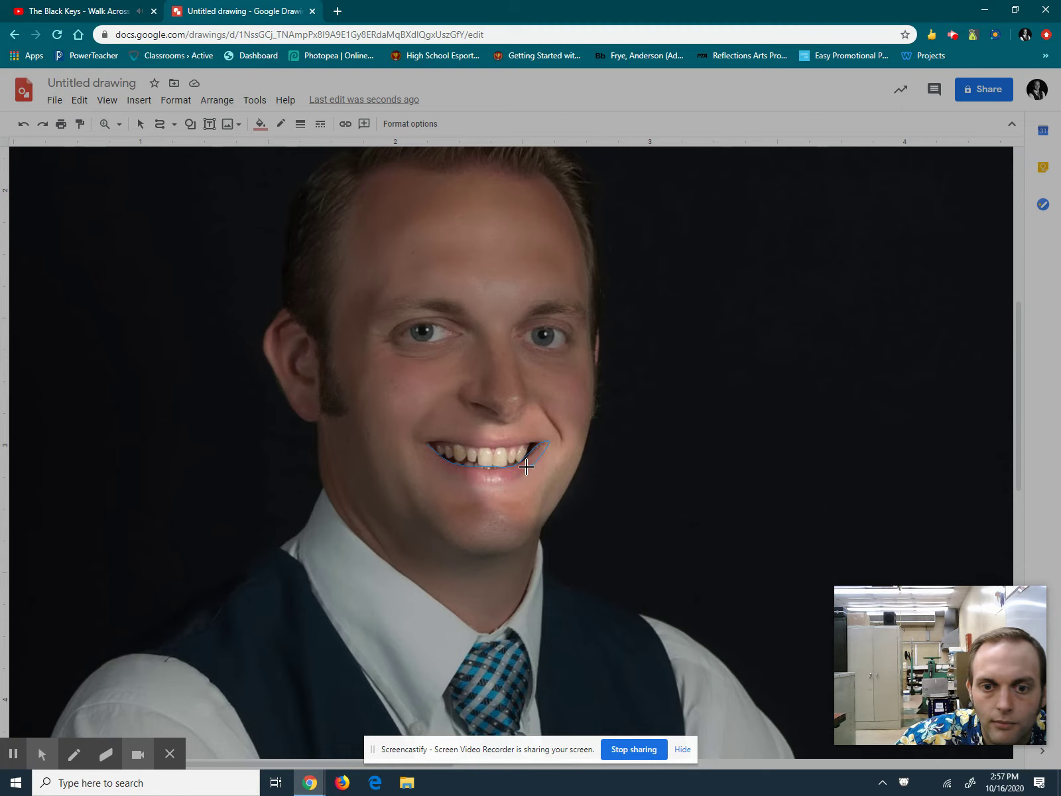
left_click(495, 482)
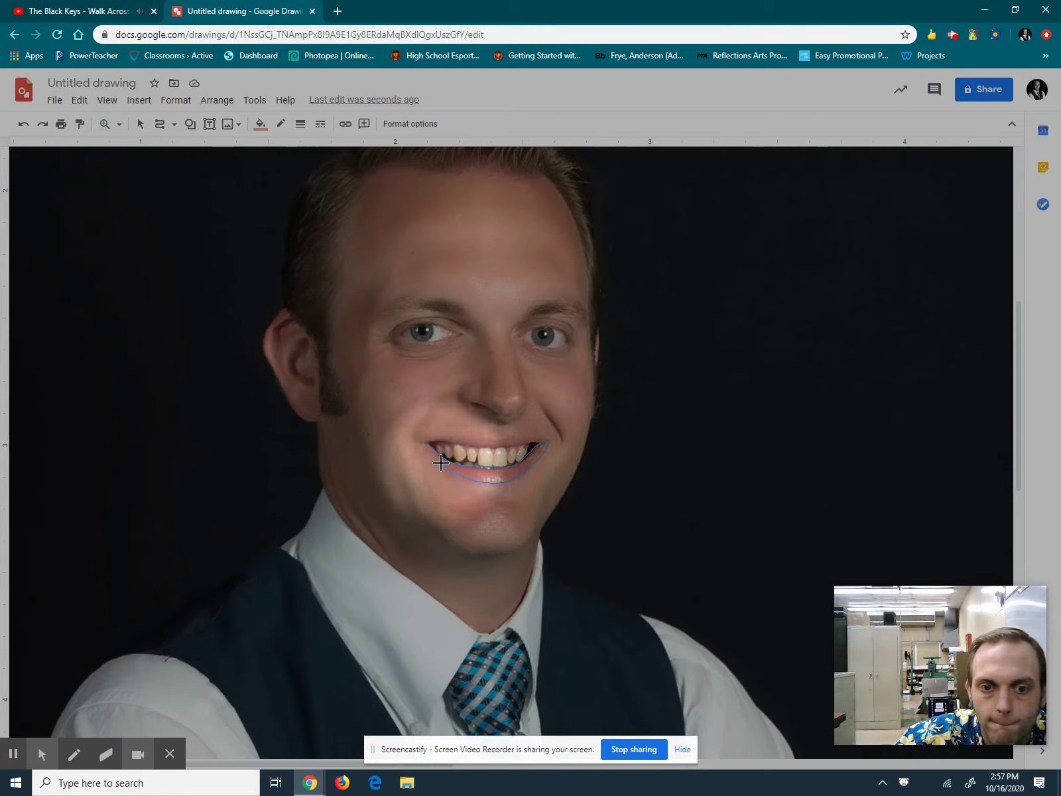
left_click(425, 443)
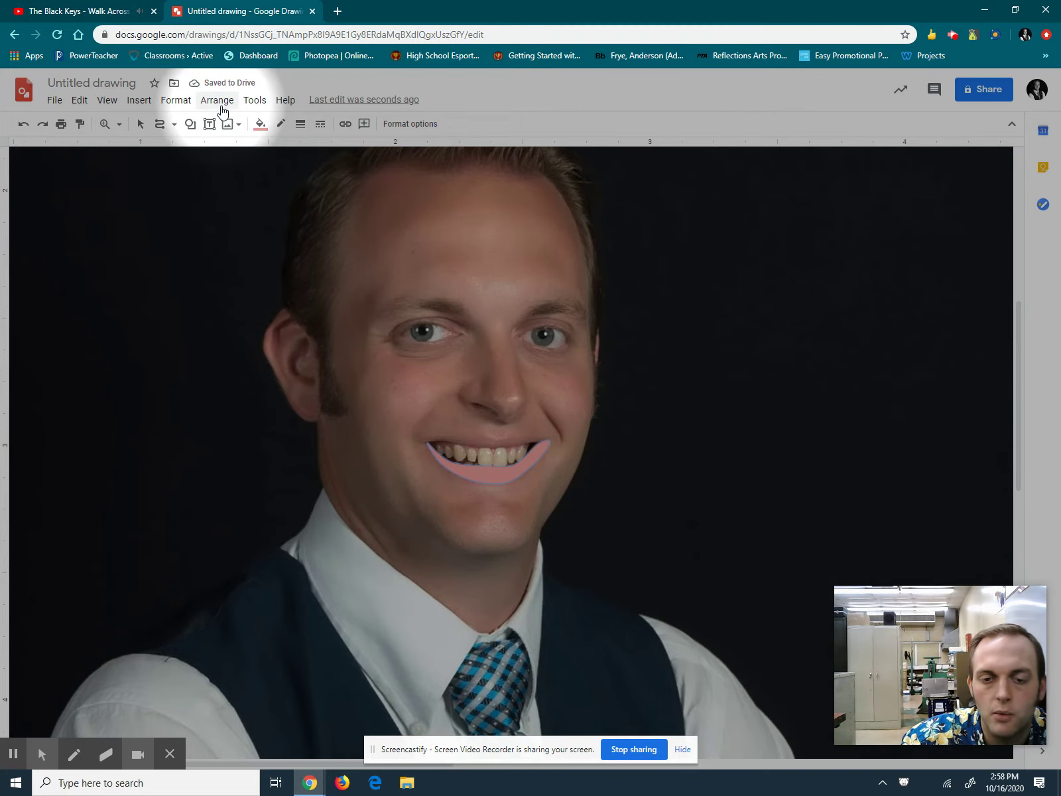
key("ctrl+z")
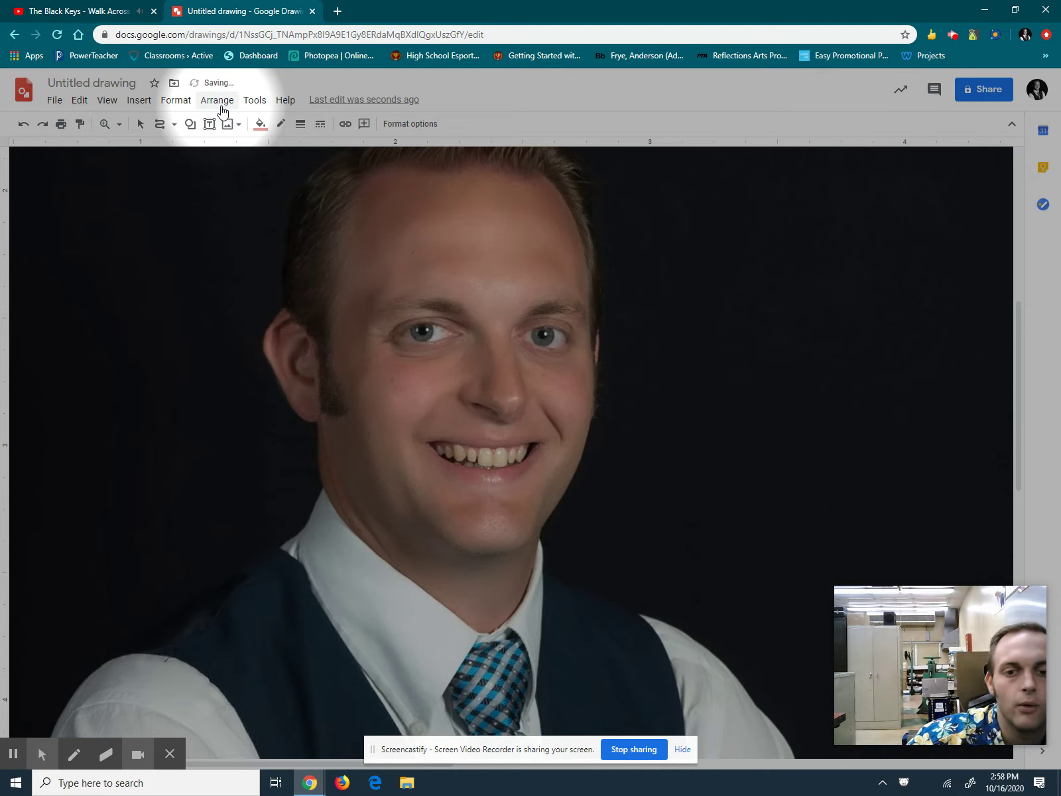
Set the fill to white and trace the mouth opening over the teeth as a closed curved shape from corner to corner
left_click(260, 126)
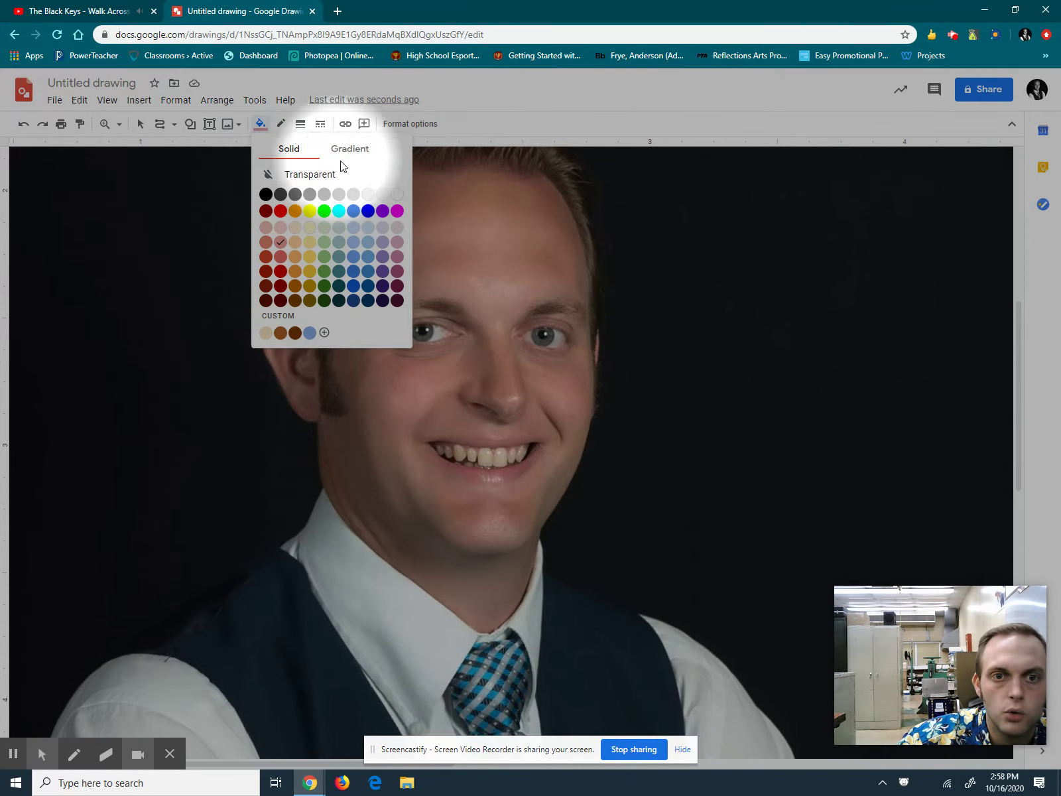
left_click(396, 195)
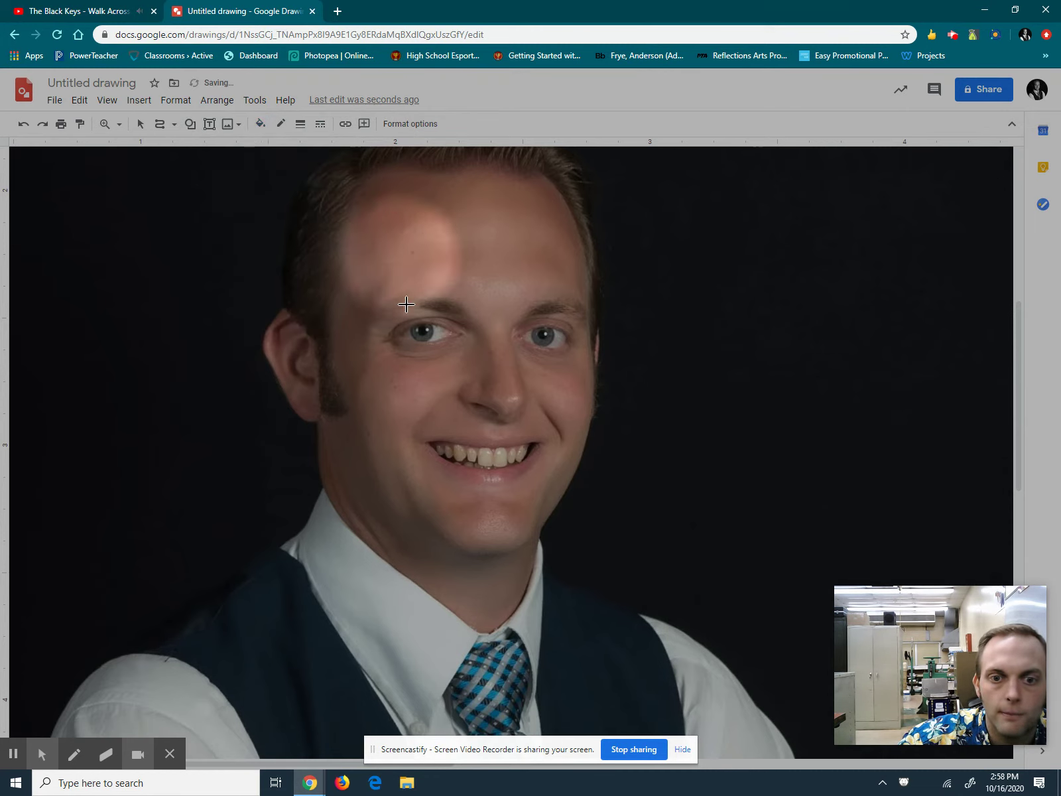
left_click(428, 443)
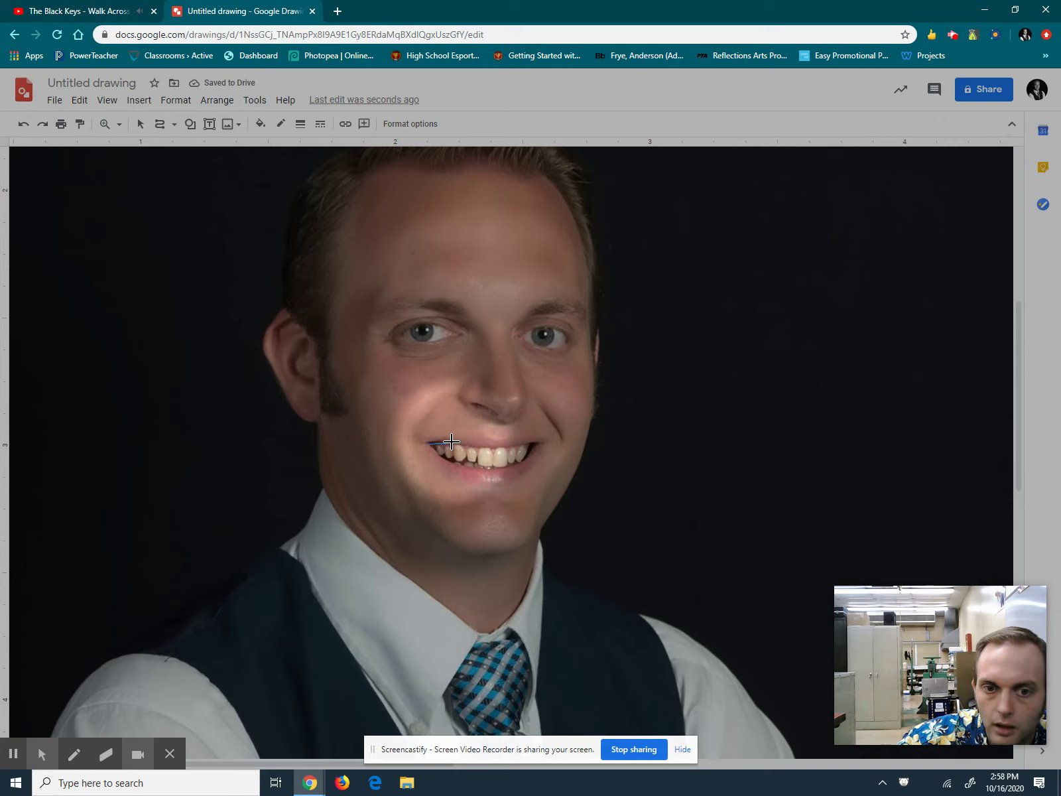
left_click(544, 442)
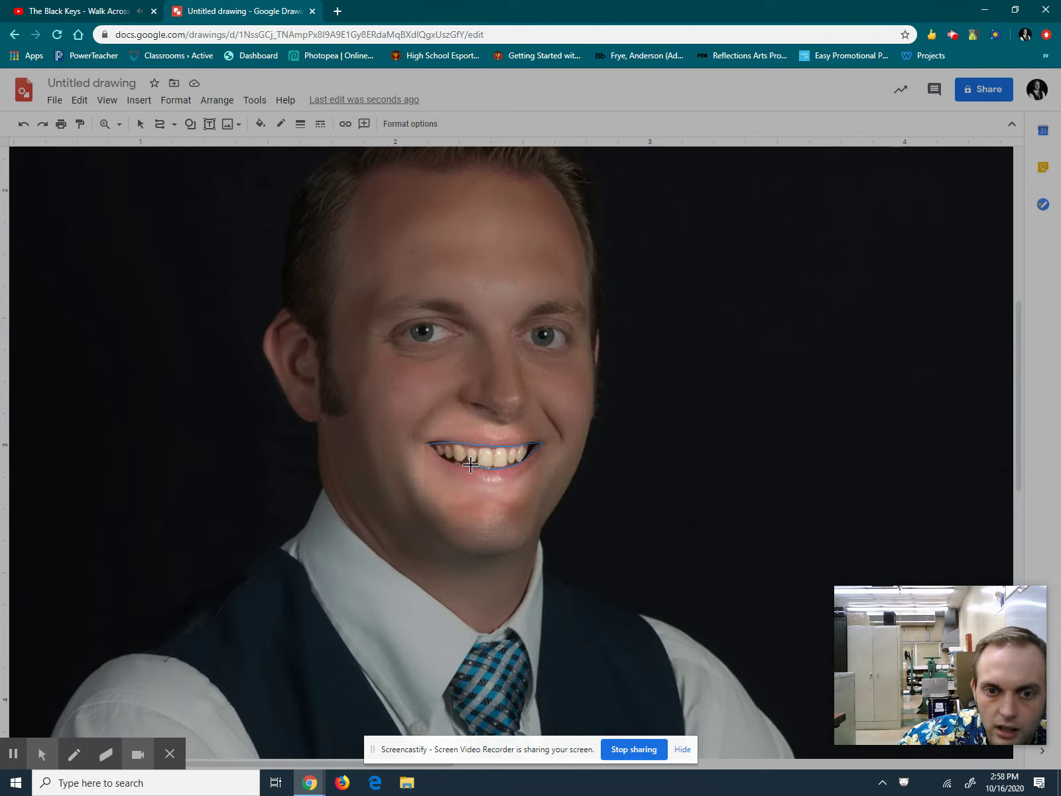
left_click(431, 443)
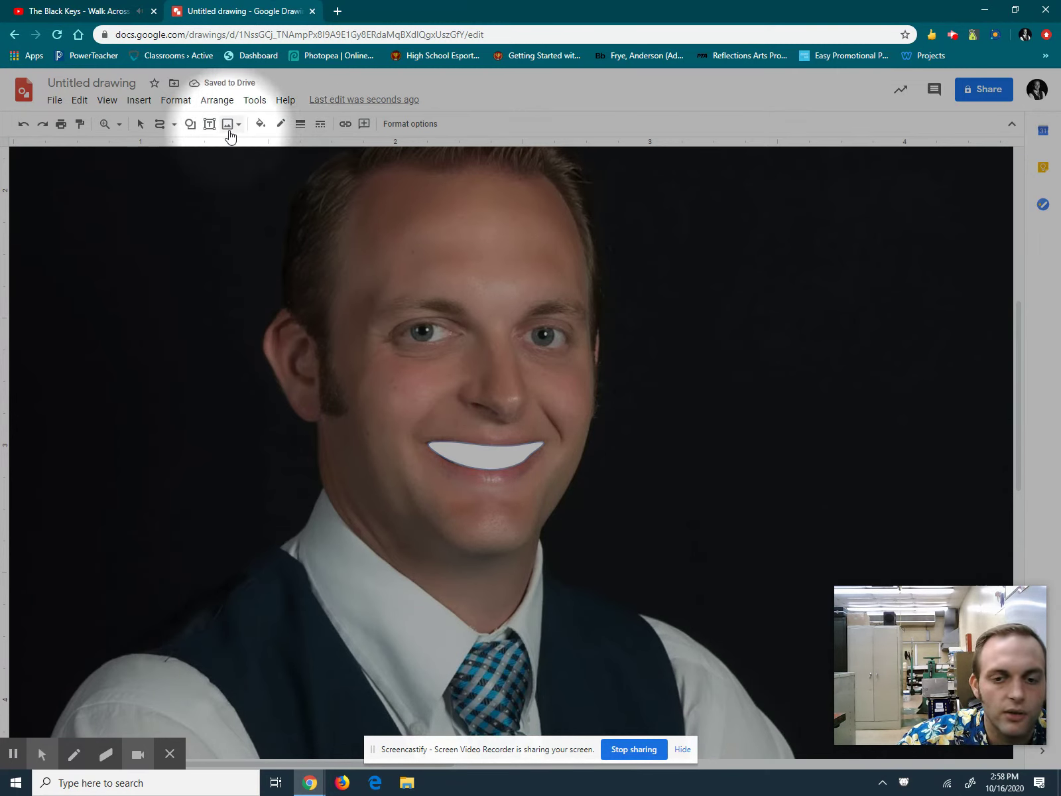
left_click(140, 124)
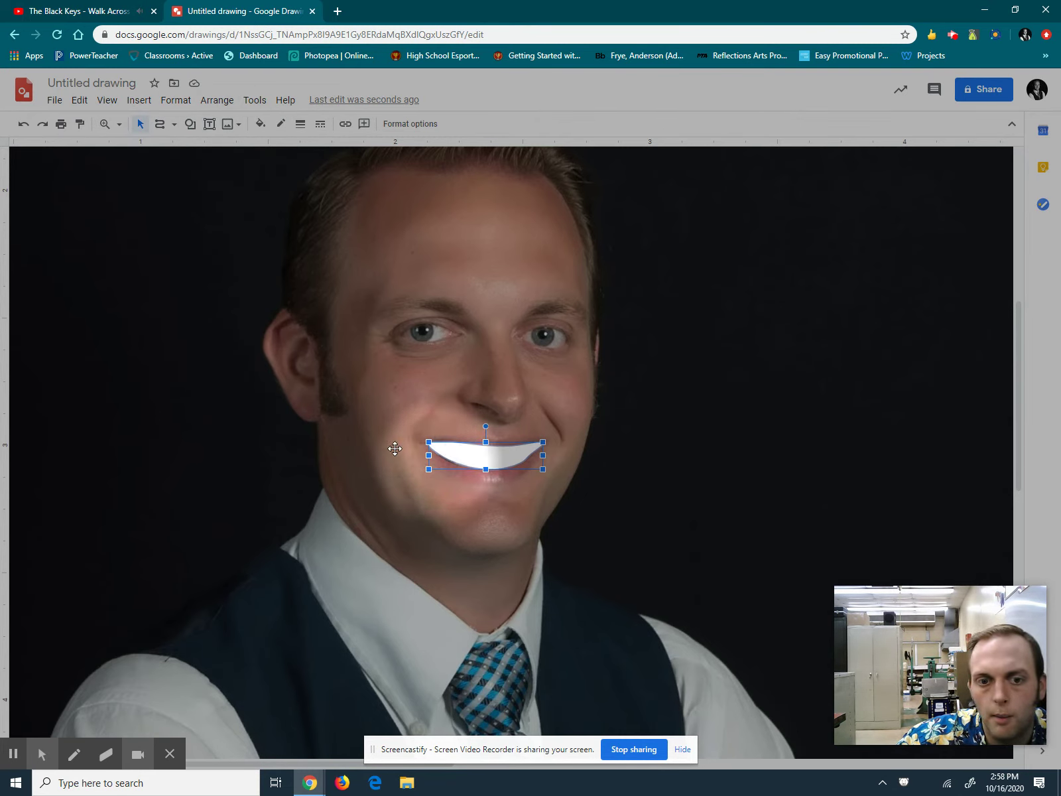
left_click(156, 301)
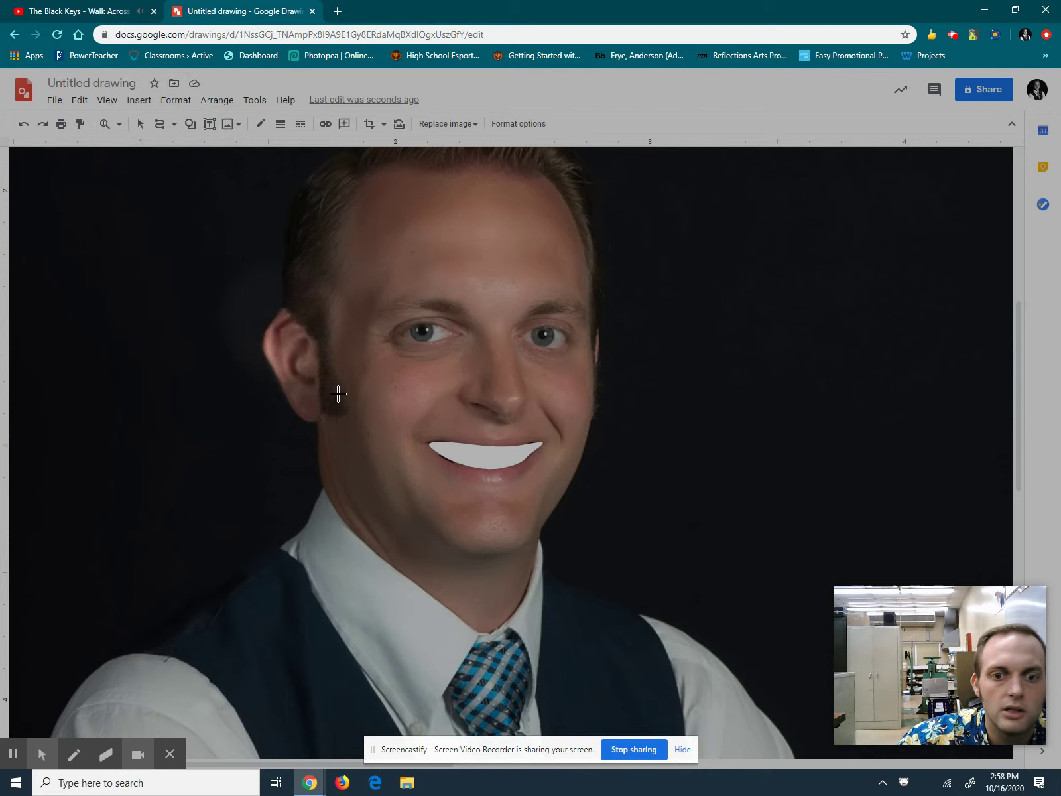
Draw a black curve across the white teeth shape from one mouth corner to the other and make its fill transparent
left_click(429, 443)
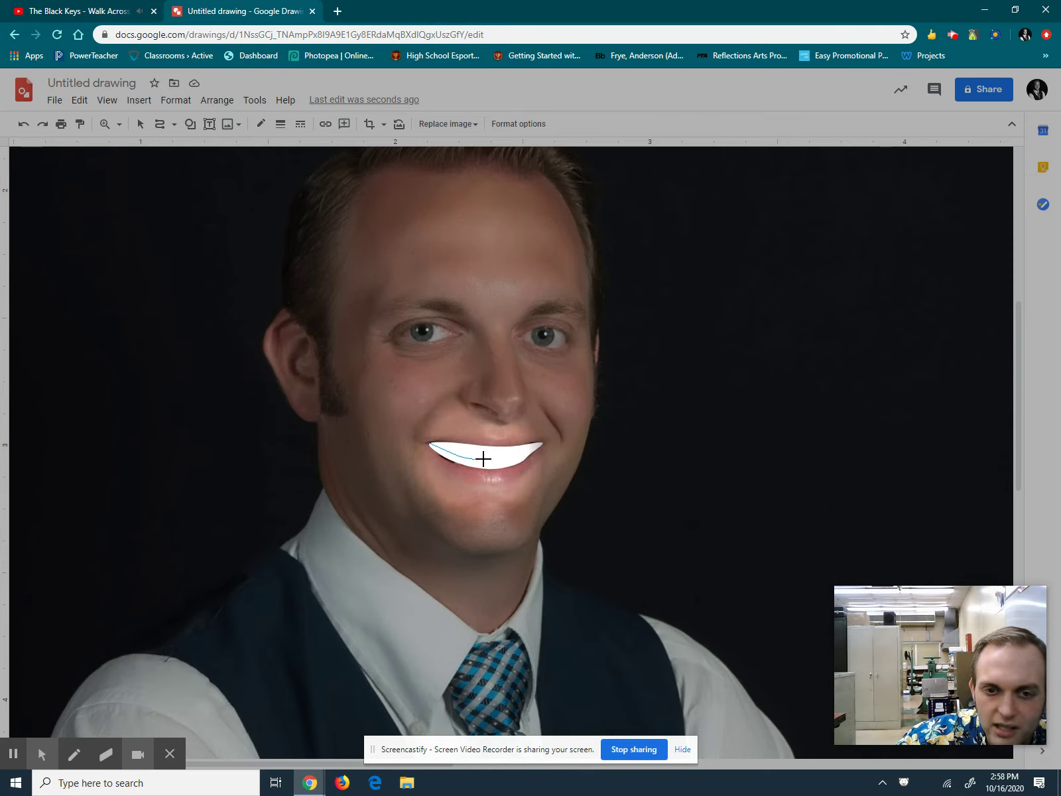
left_click(496, 461)
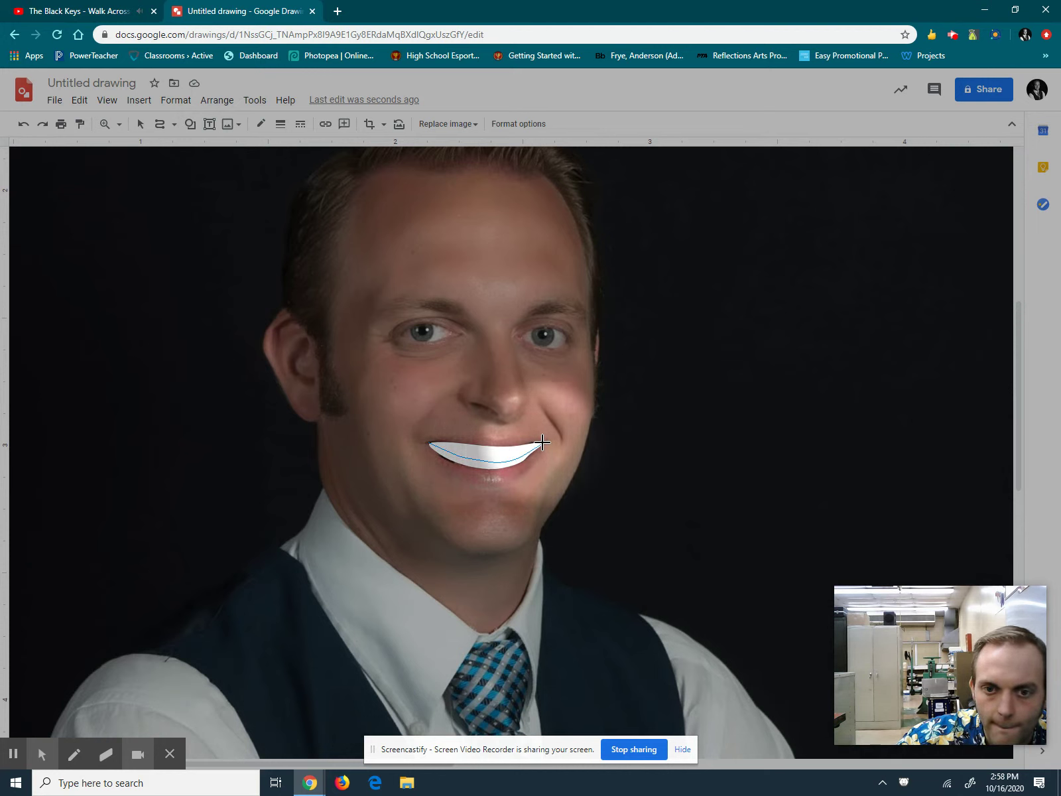
double_click(542, 443)
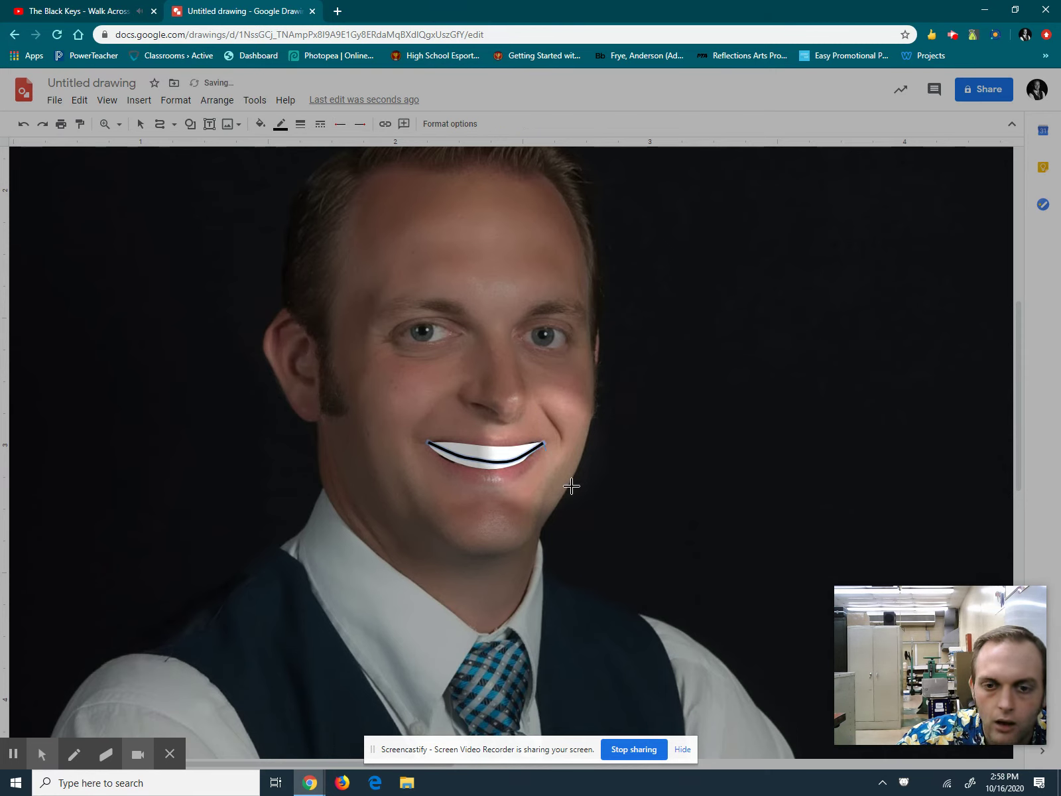
left_click(587, 590)
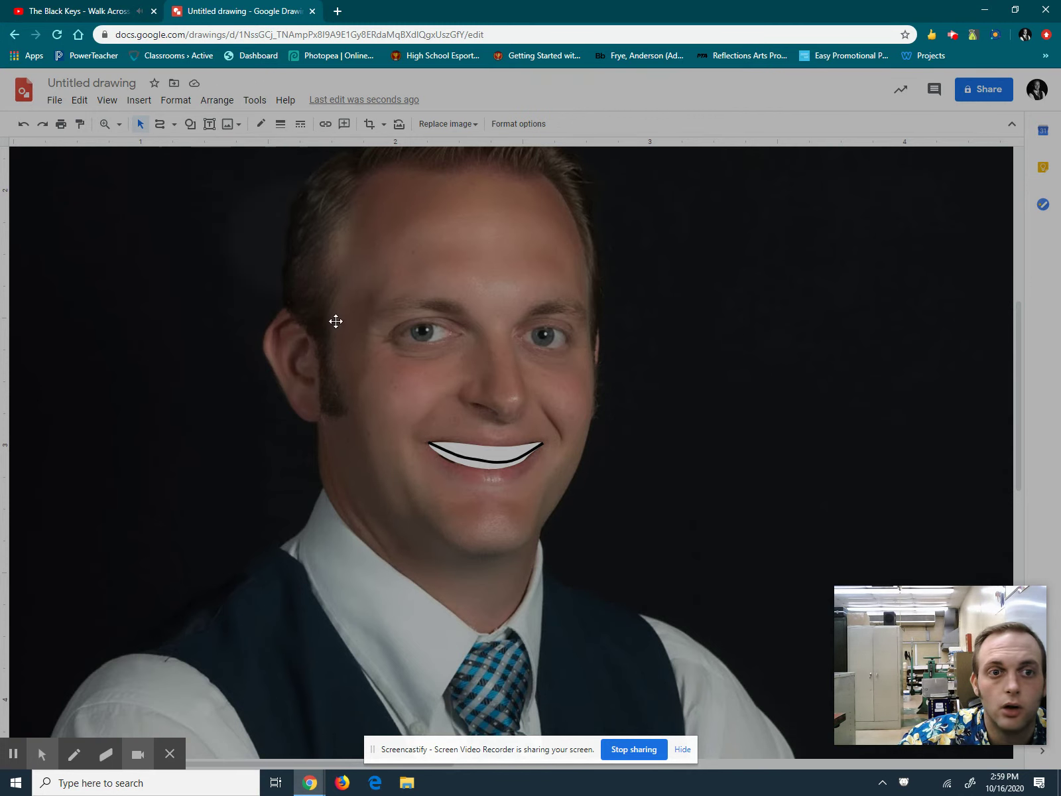
left_click(479, 460)
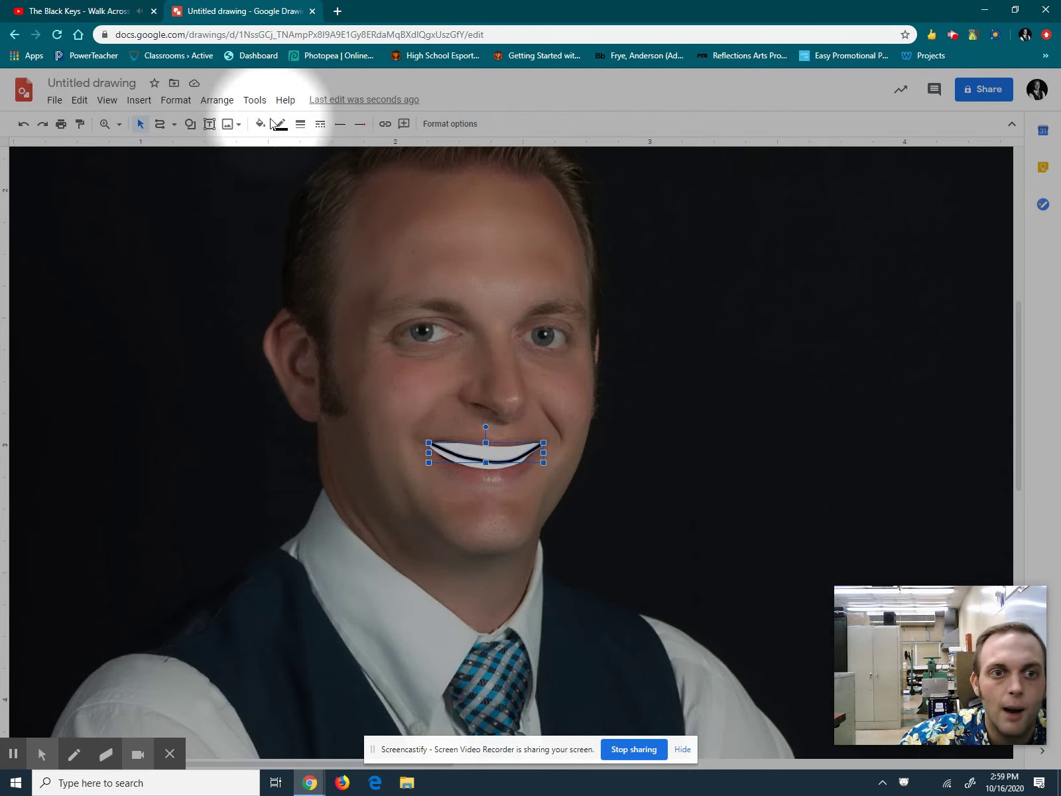
left_click(260, 124)
left_click(286, 172)
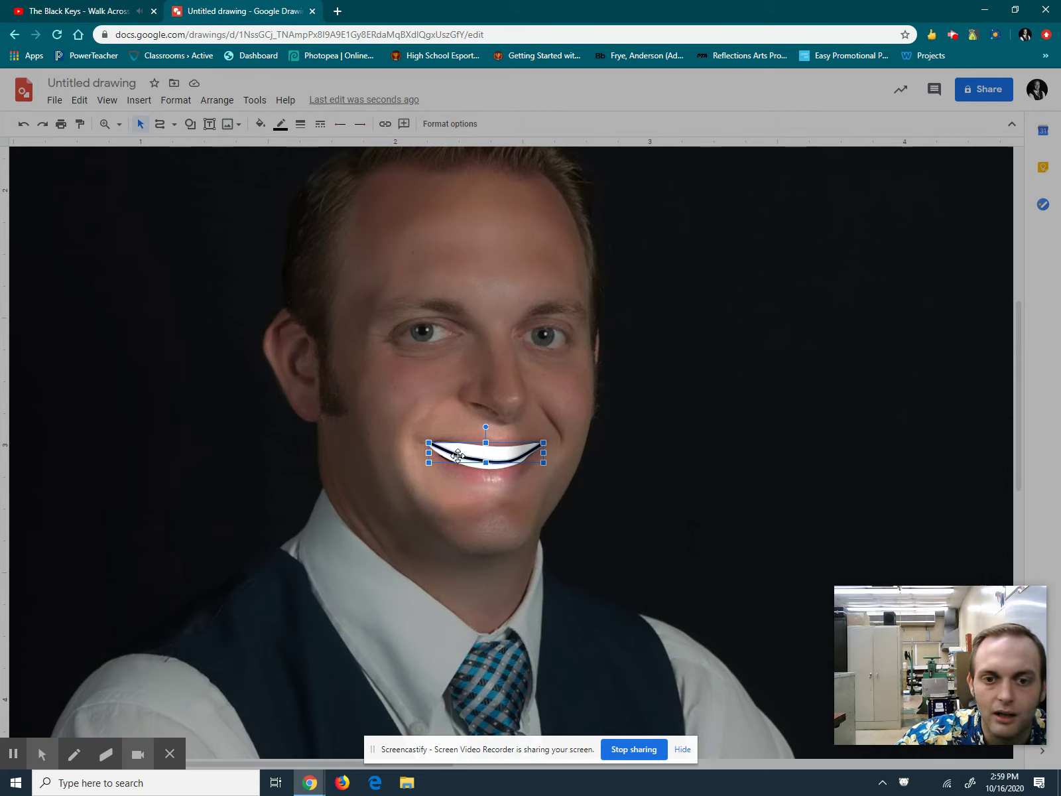
Group the black curve with the white teeth shape and send the group behind the reference photo
left_click(466, 449)
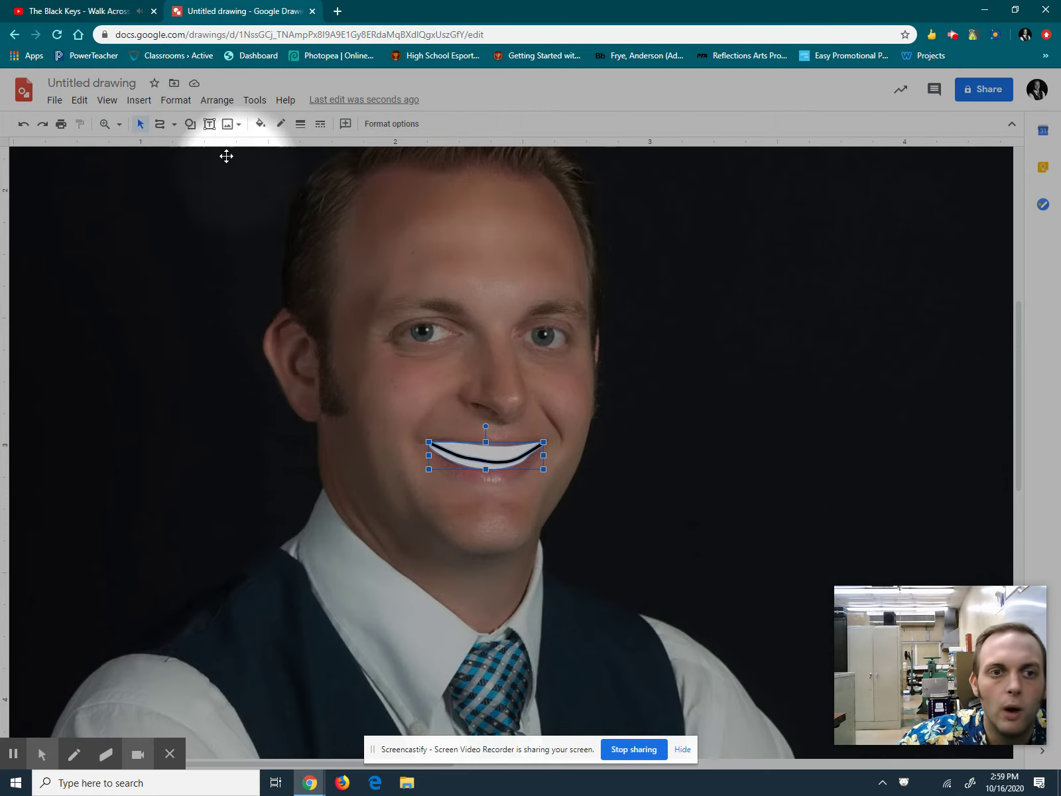
left_click(217, 100)
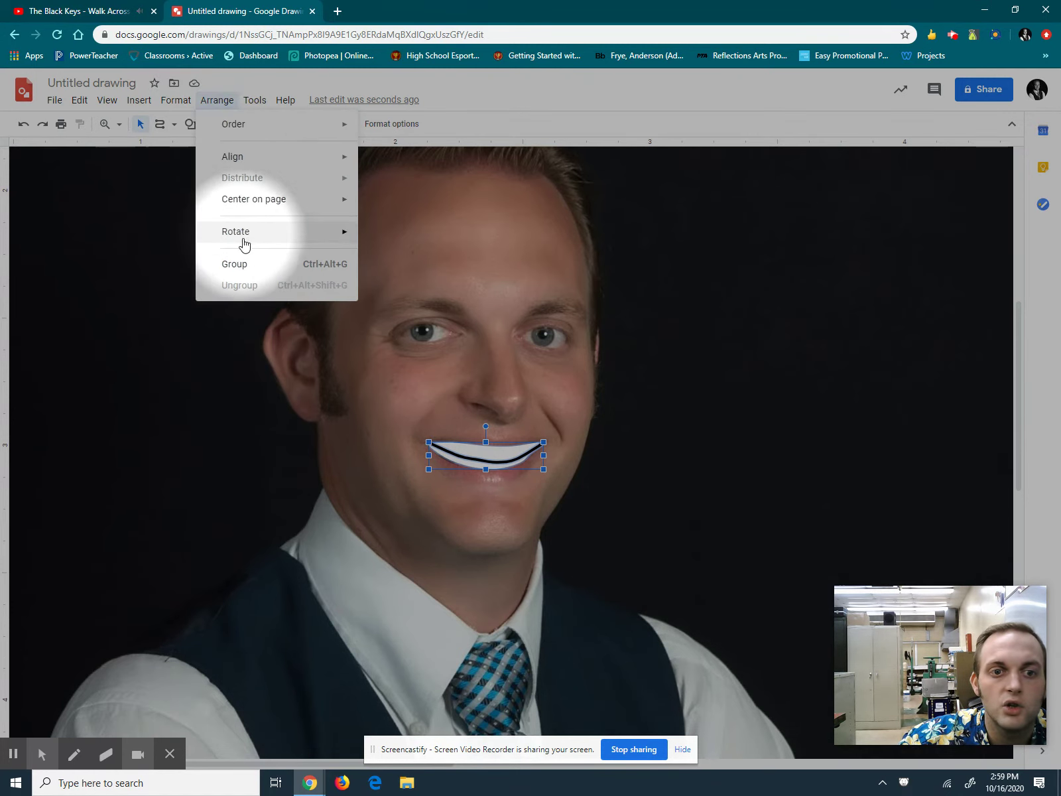
left_click(242, 263)
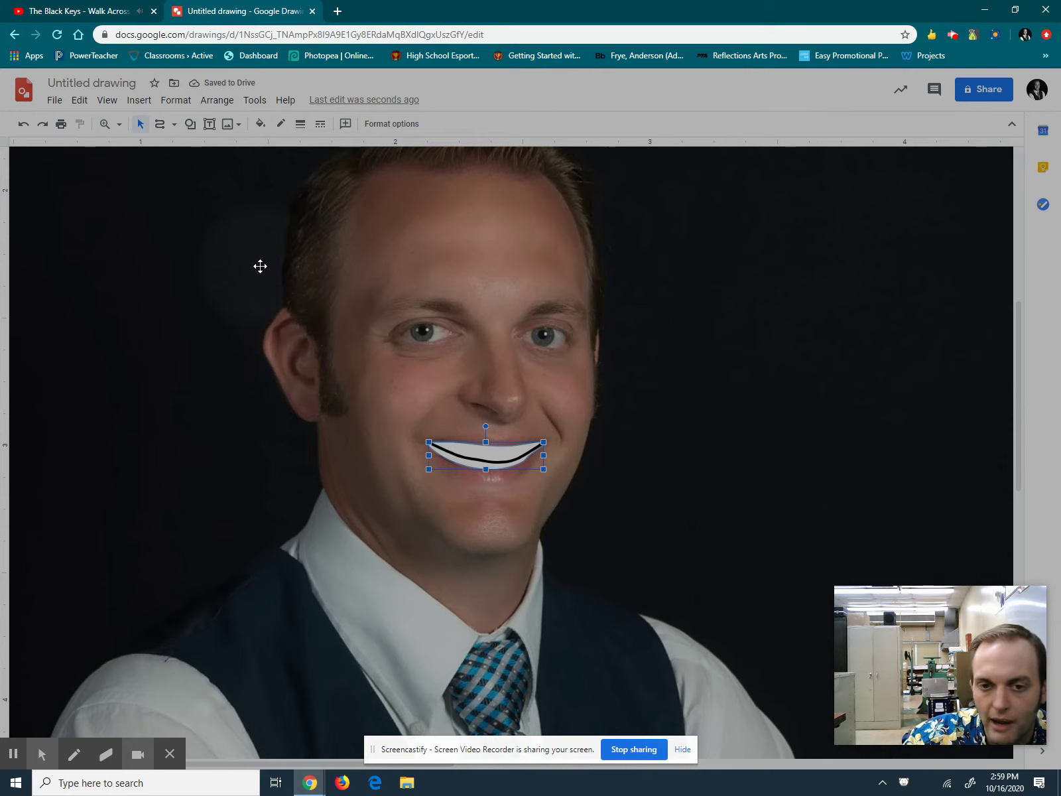
key("Delete")
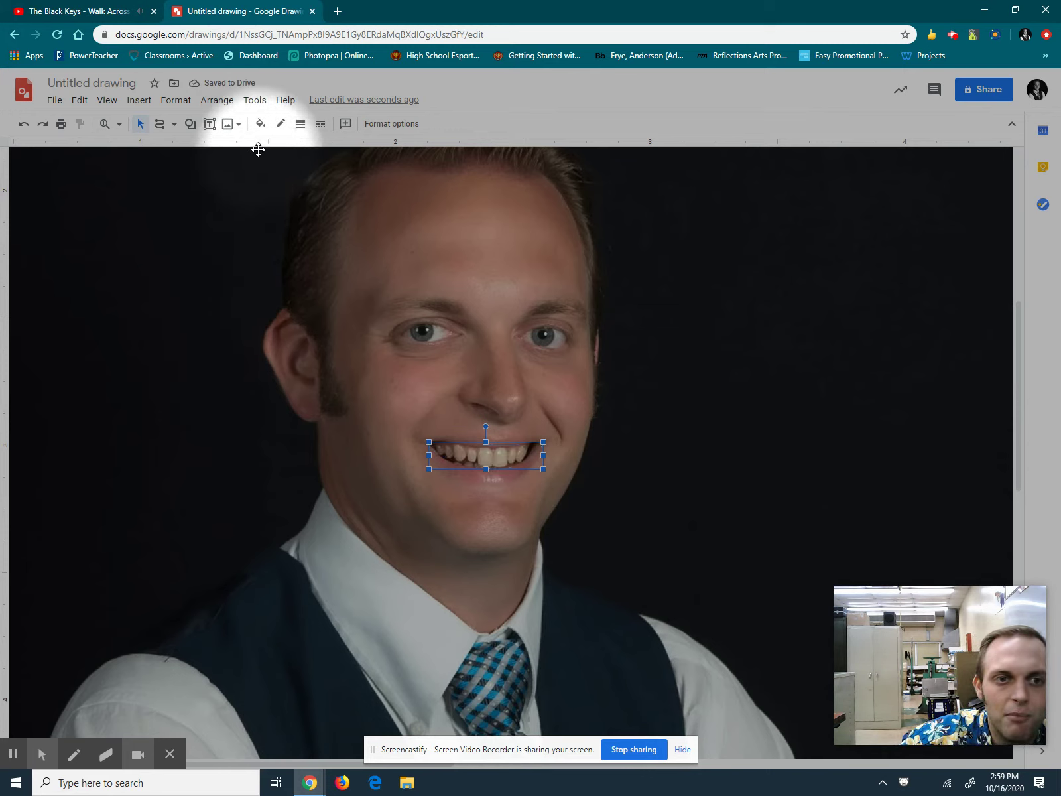
Trace the nose with an open black curve from the inner eye corner down the side, under the tip and around the opposite nostril
left_click(162, 130)
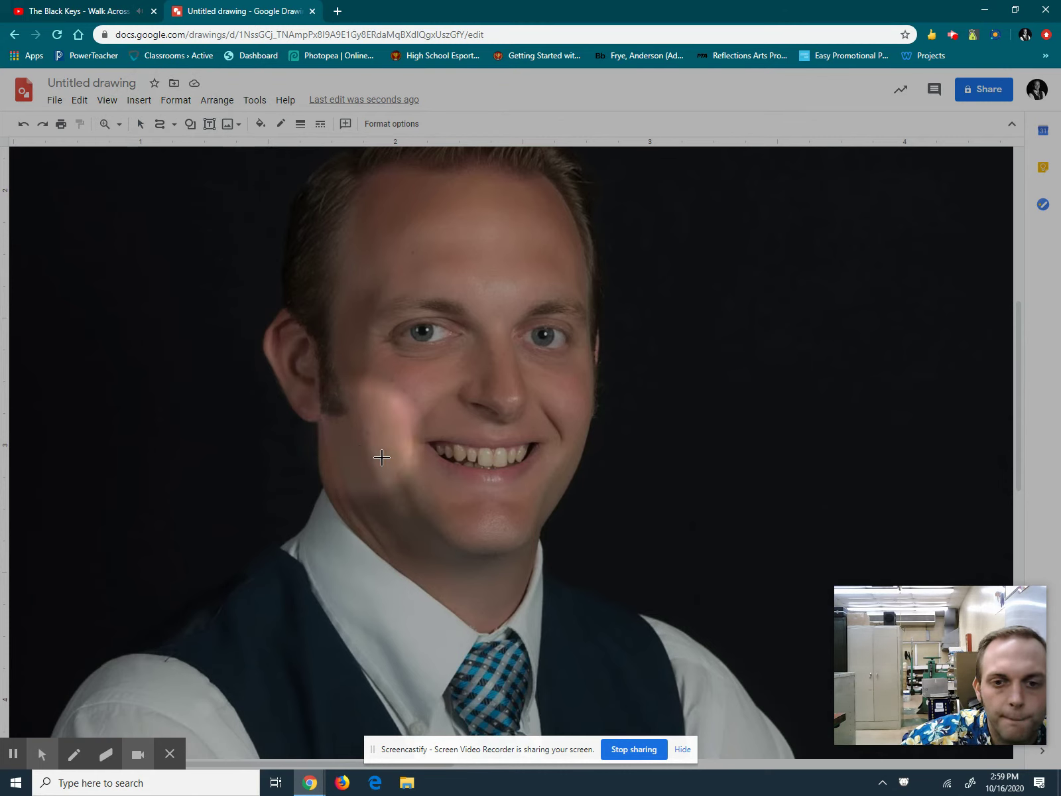
left_click(159, 125)
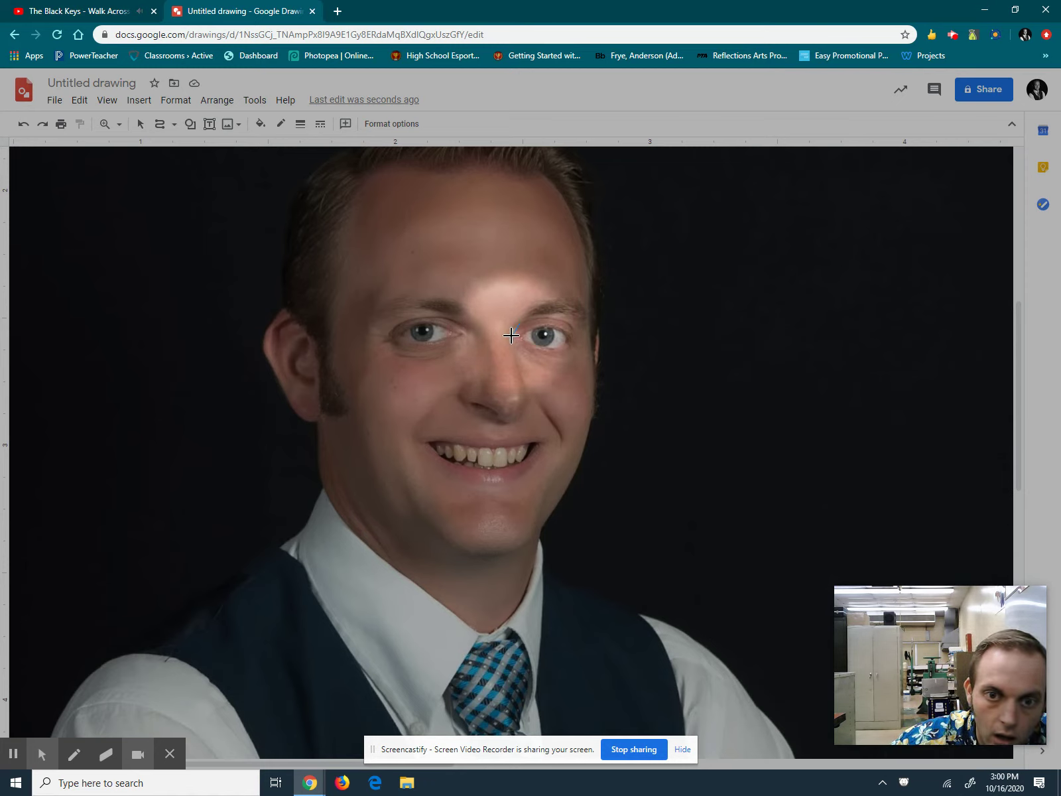
mouse_move(518, 323)
left_mouse_down()
mouse_move(521, 416)
mouse_move(494, 421)
mouse_move(464, 400)
left_mouse_up()
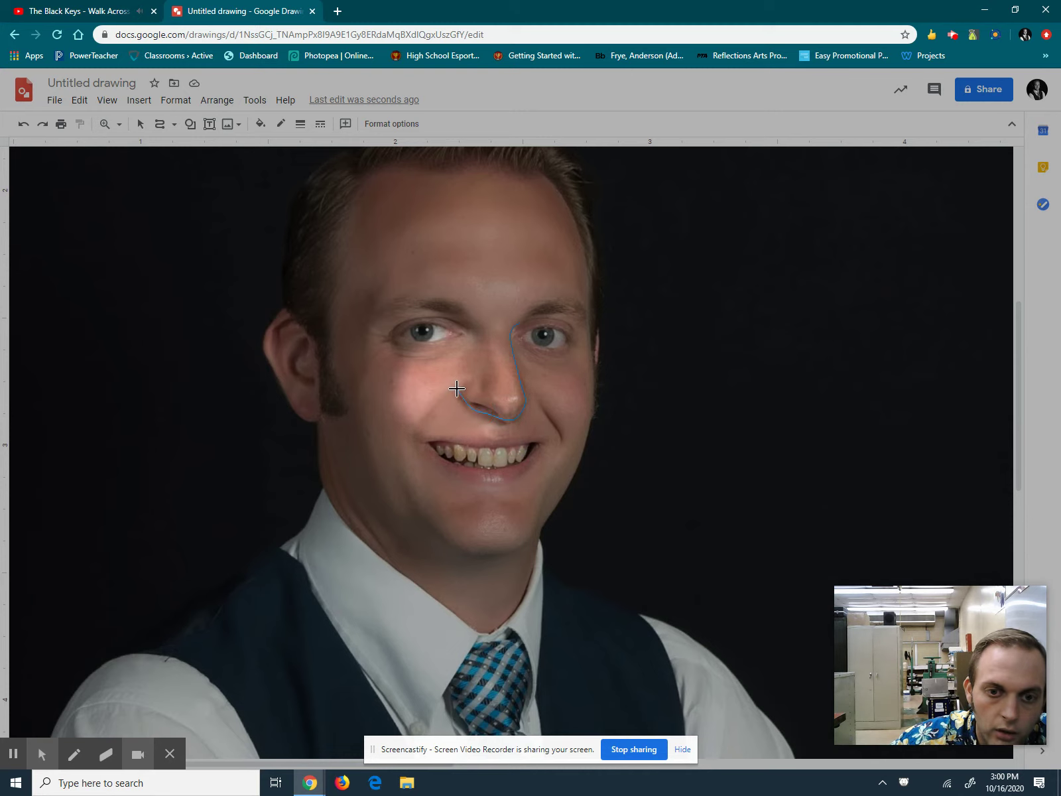
double_click(463, 386)
left_click(477, 379)
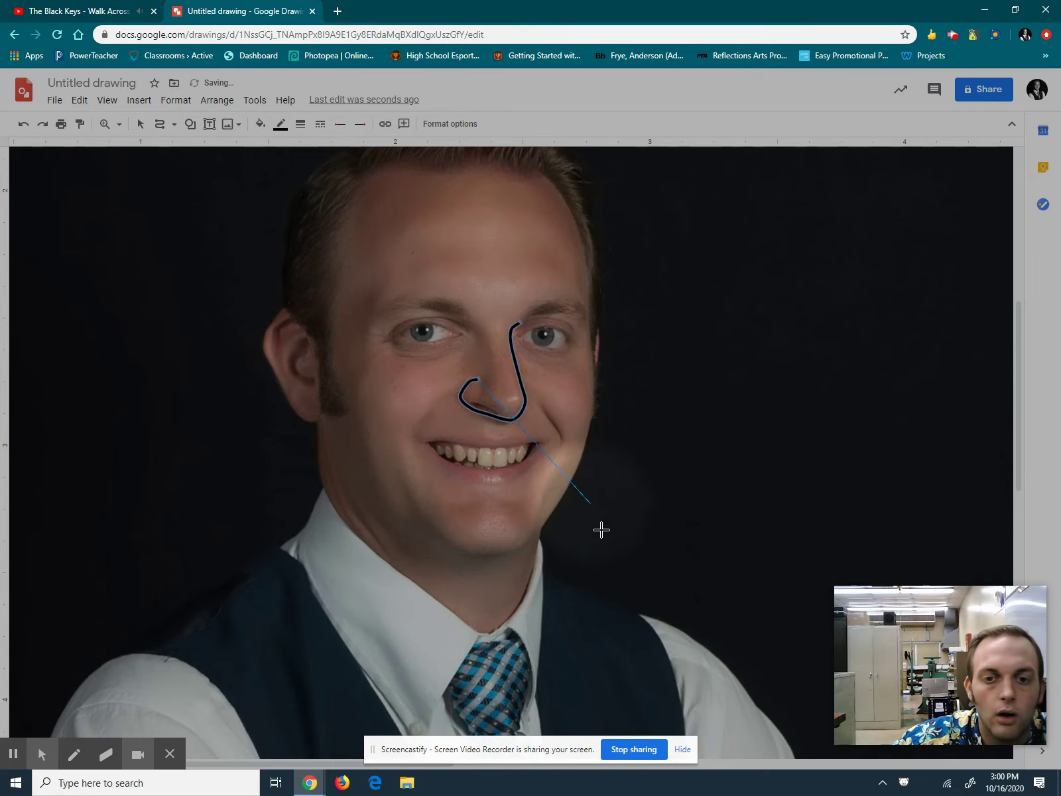
key("Escape")
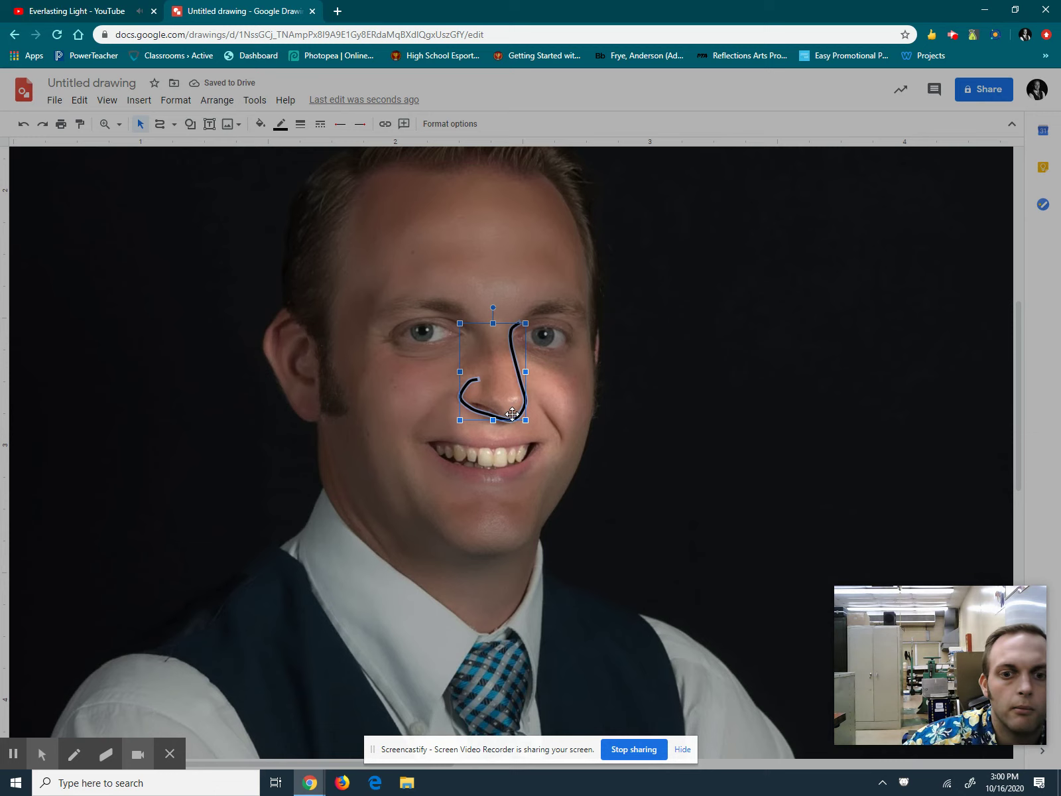
Draw a short black line down the bridge of the nose, ending just above the nose tip
left_click(158, 125)
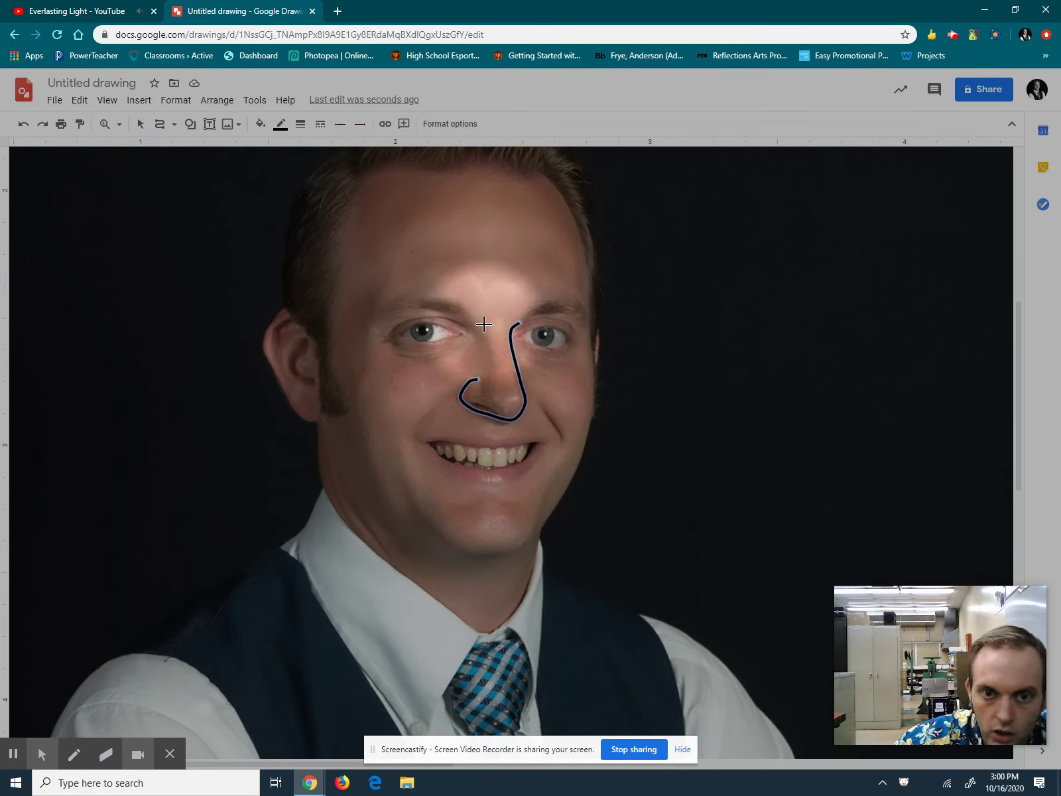
left_click_drag(487, 335, 494, 388)
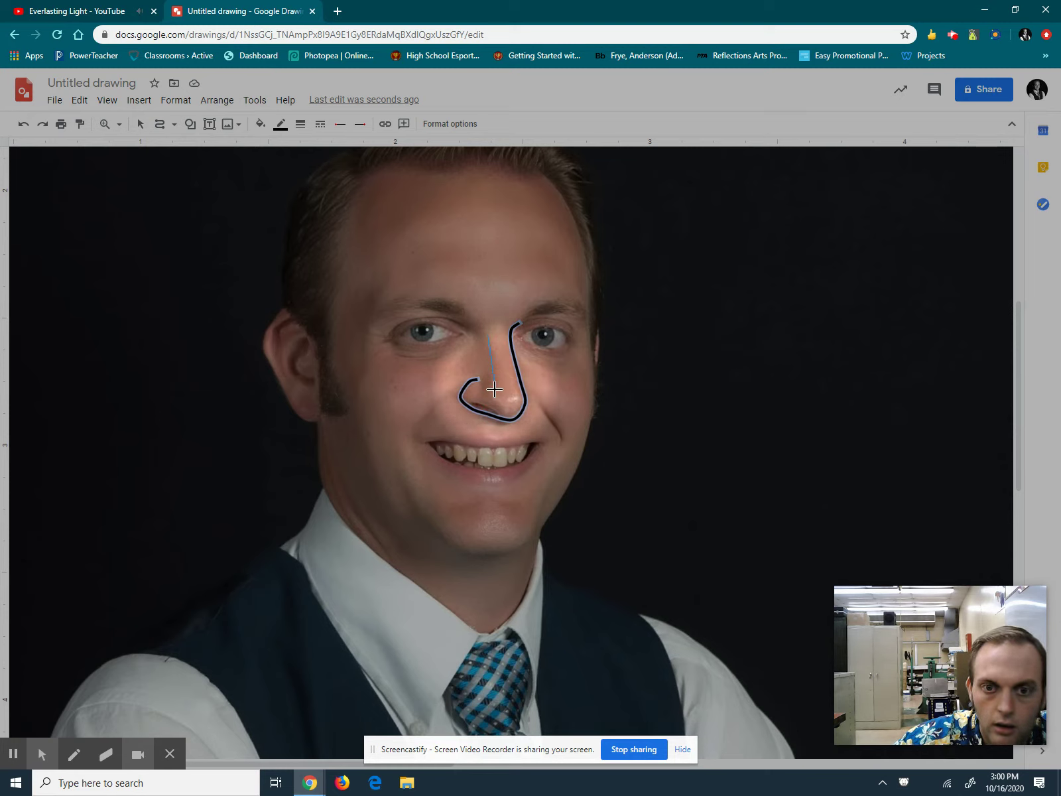
left_click_drag(494, 388, 494, 389)
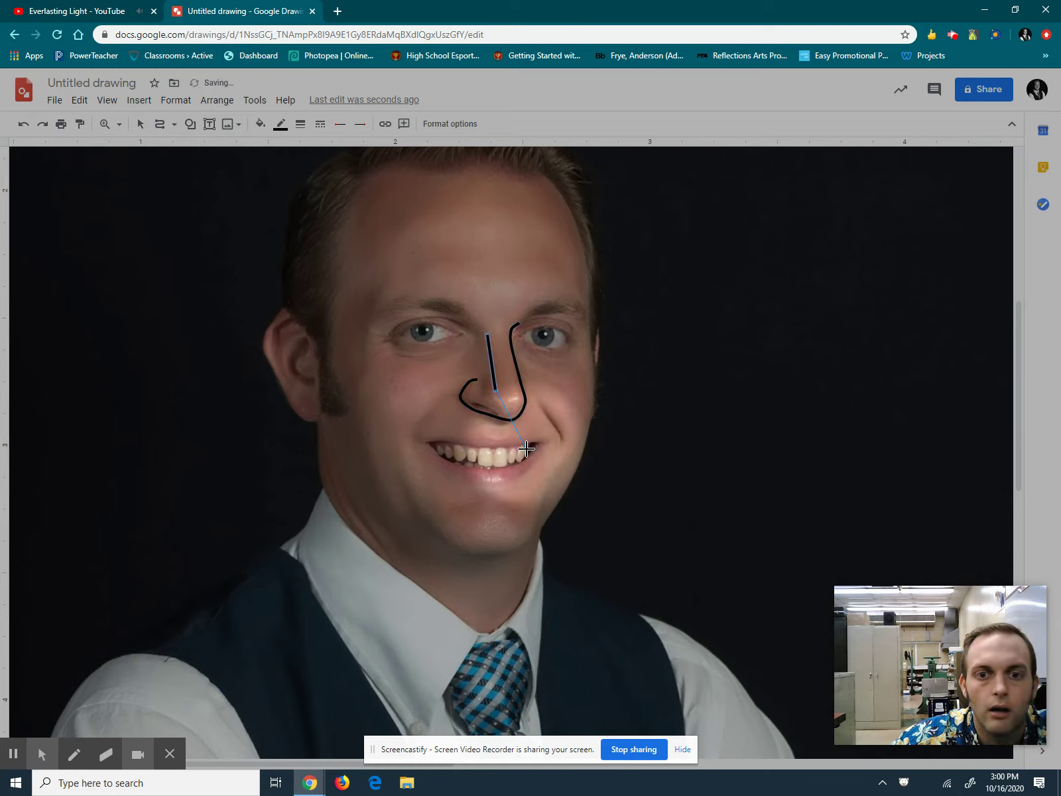
key("Escape")
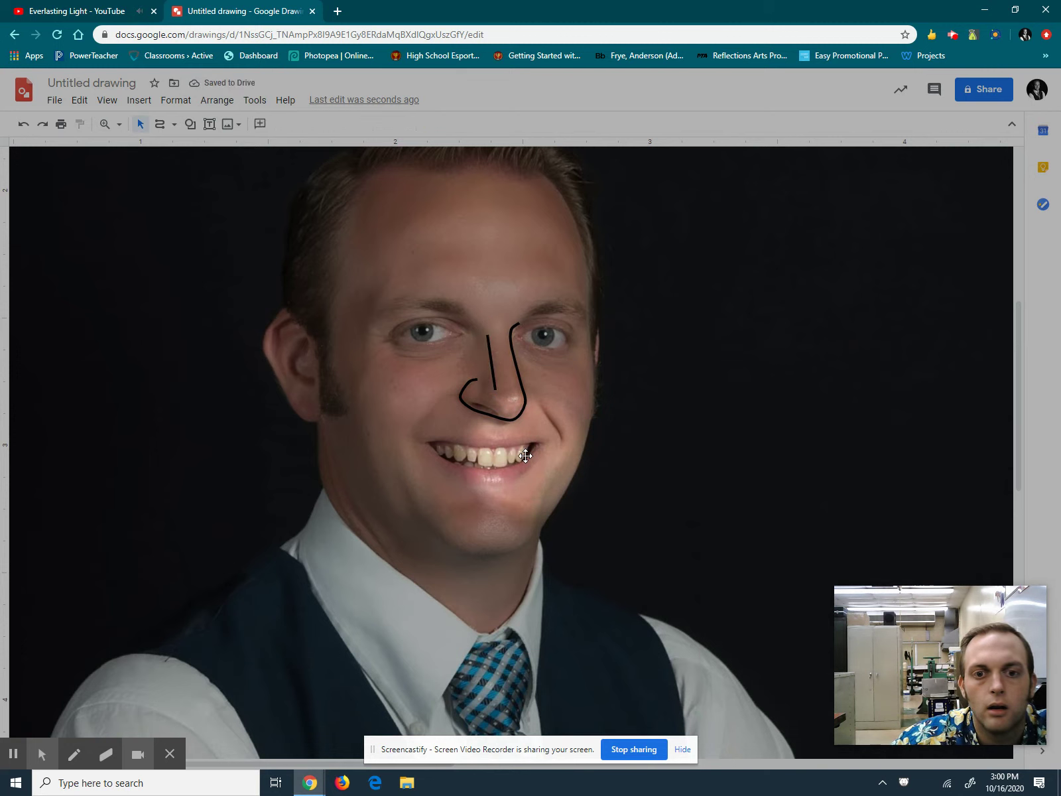
Group the nose outline curve with the short nose-bridge line
left_click(523, 401)
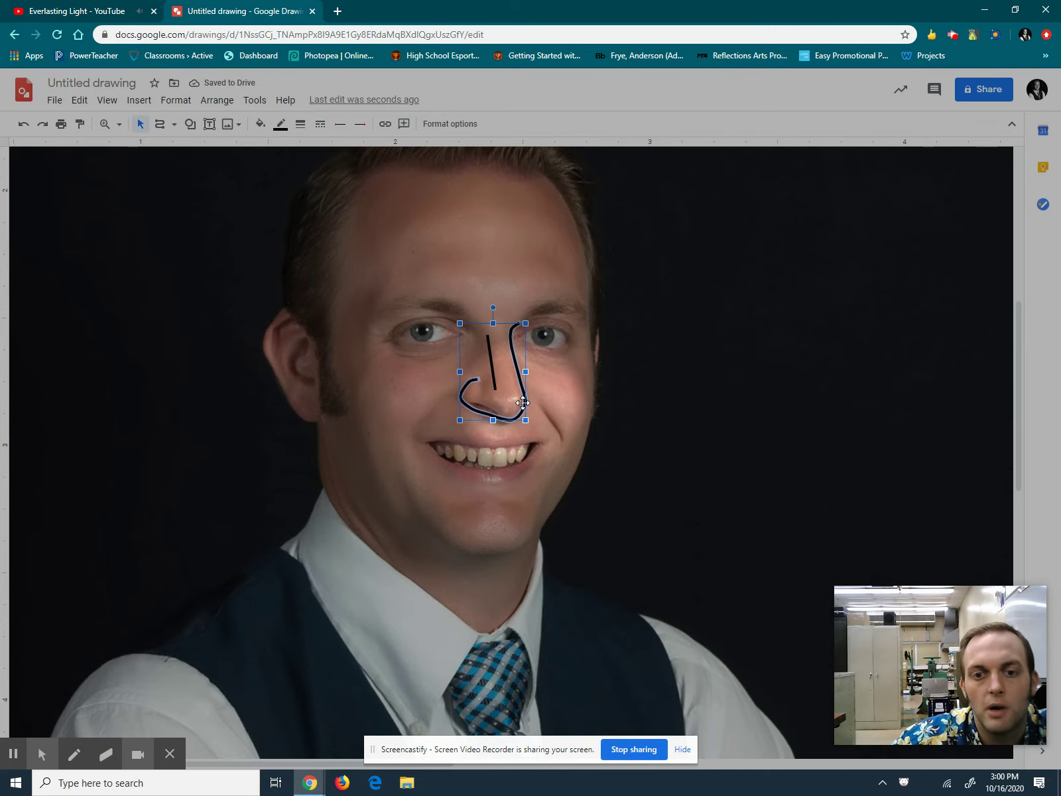
left_click(491, 362, "shift")
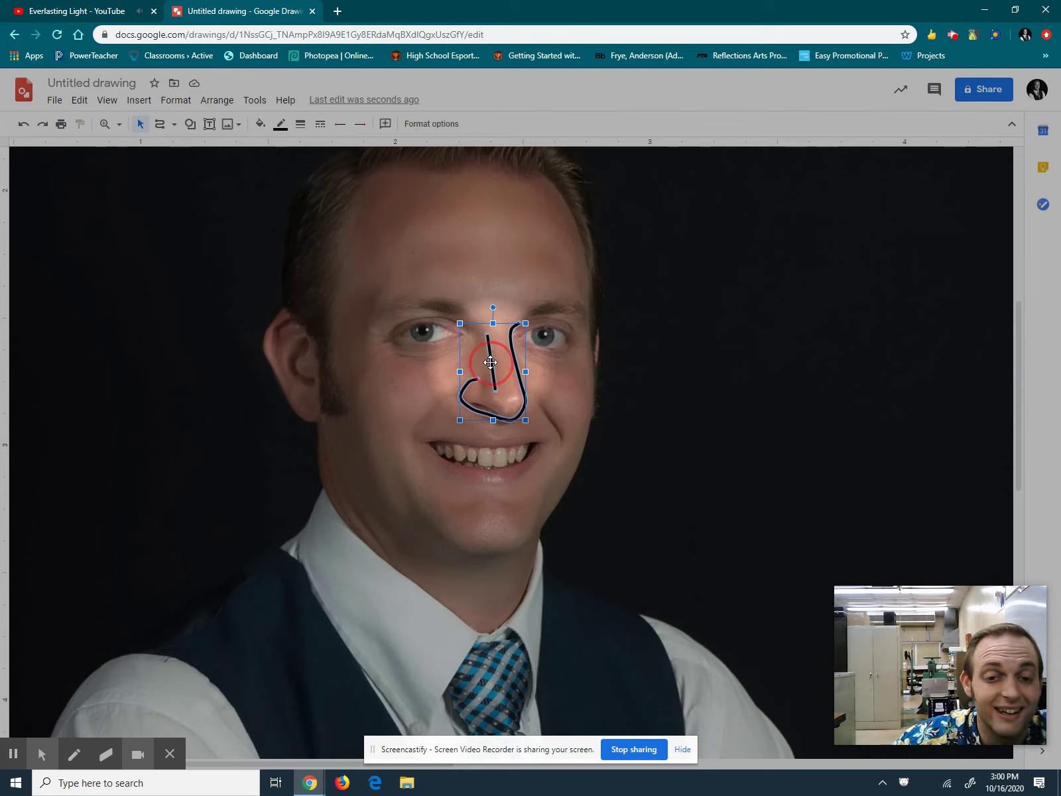
left_click(217, 100)
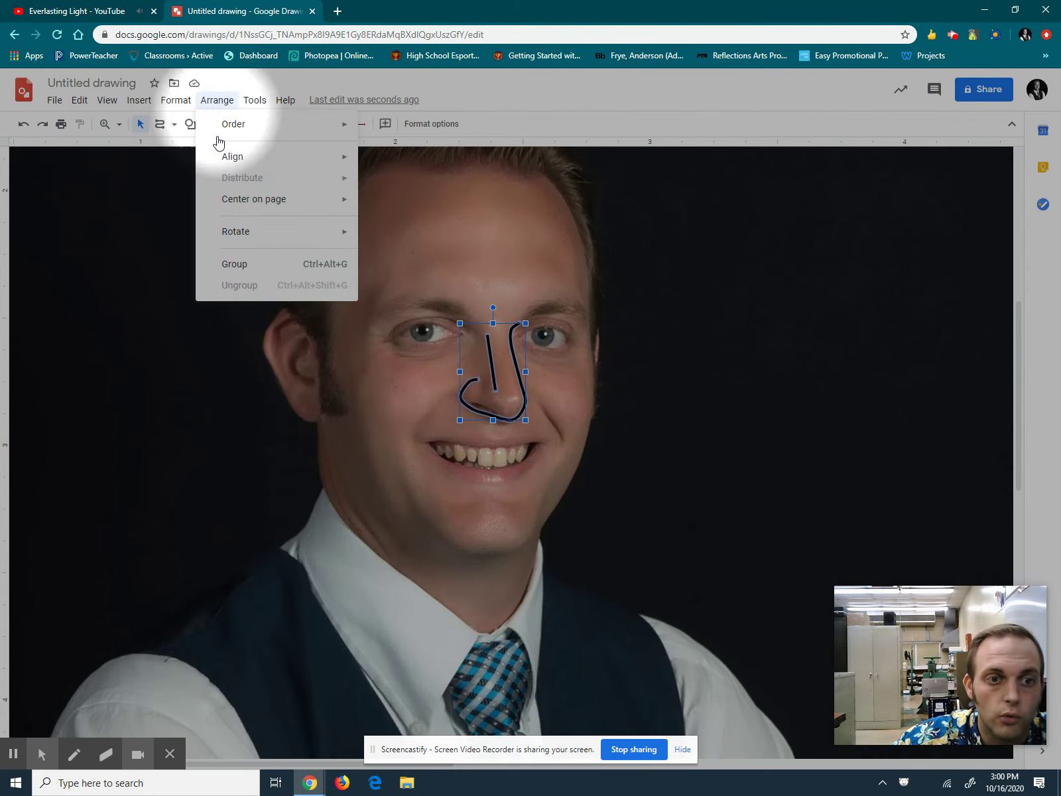
left_click(241, 268)
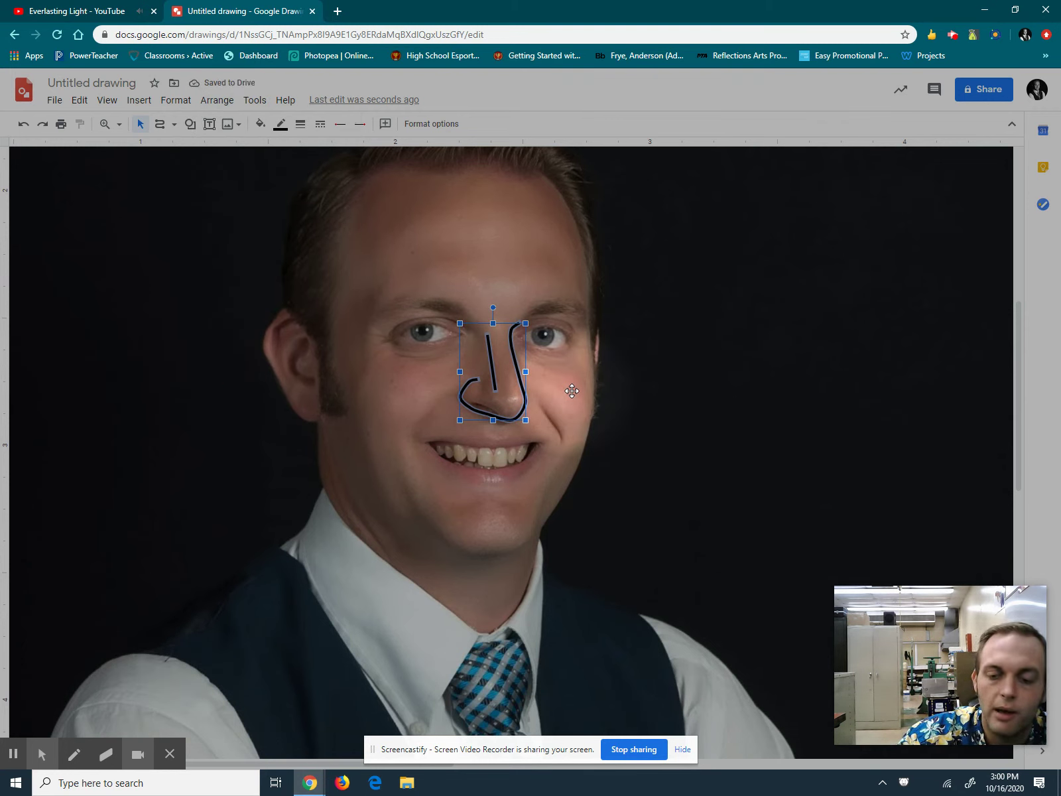
Send the selected nose lines behind the portrait photo and clear the selection
key("Delete")
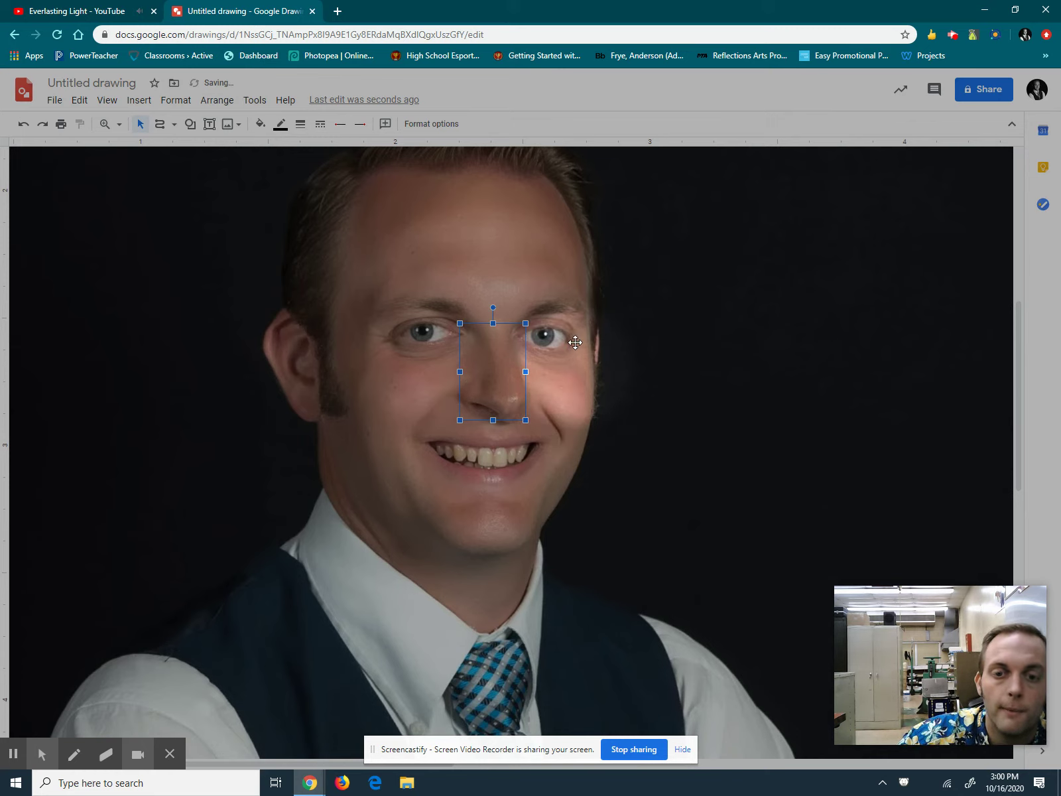
left_click(483, 252)
left_click(904, 393)
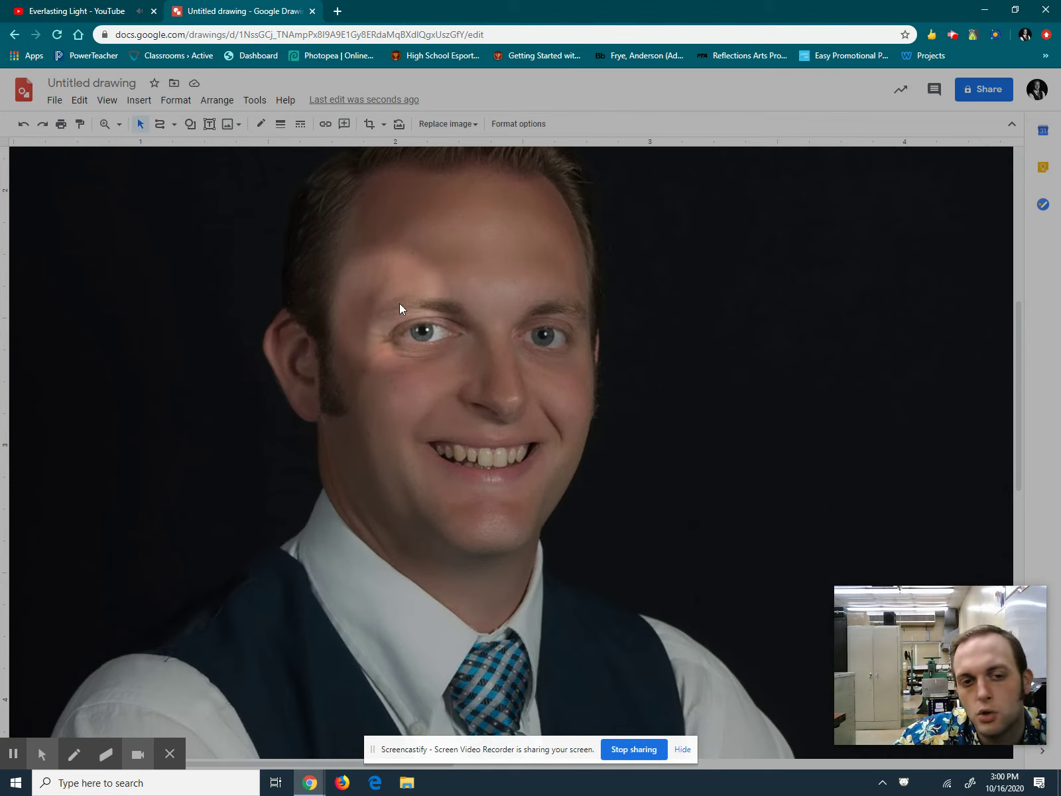
Trace the eyebrow on the photo's left side as a closed curve and fill it with the dark brown custom colour
left_click(160, 130)
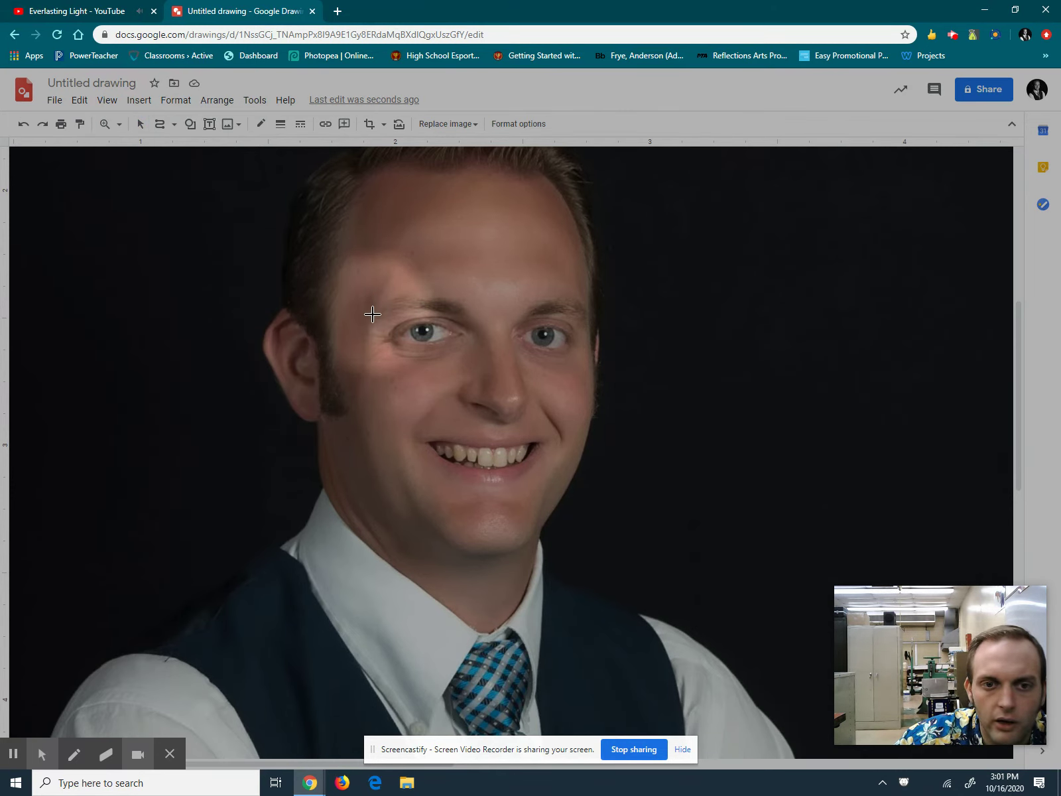
mouse_move(373, 315)
left_mouse_down()
mouse_move(384, 298)
mouse_move(433, 296)
mouse_move(463, 300)
mouse_move(471, 320)
mouse_move(376, 311)
left_mouse_up()
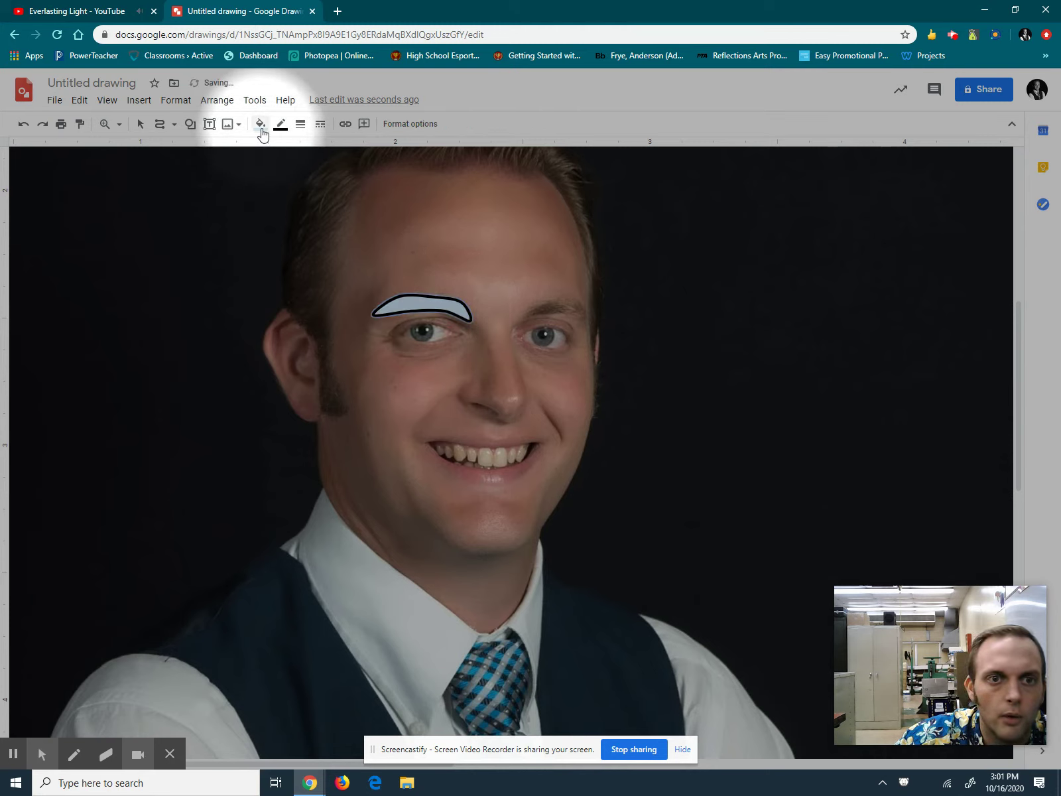
left_click(261, 126)
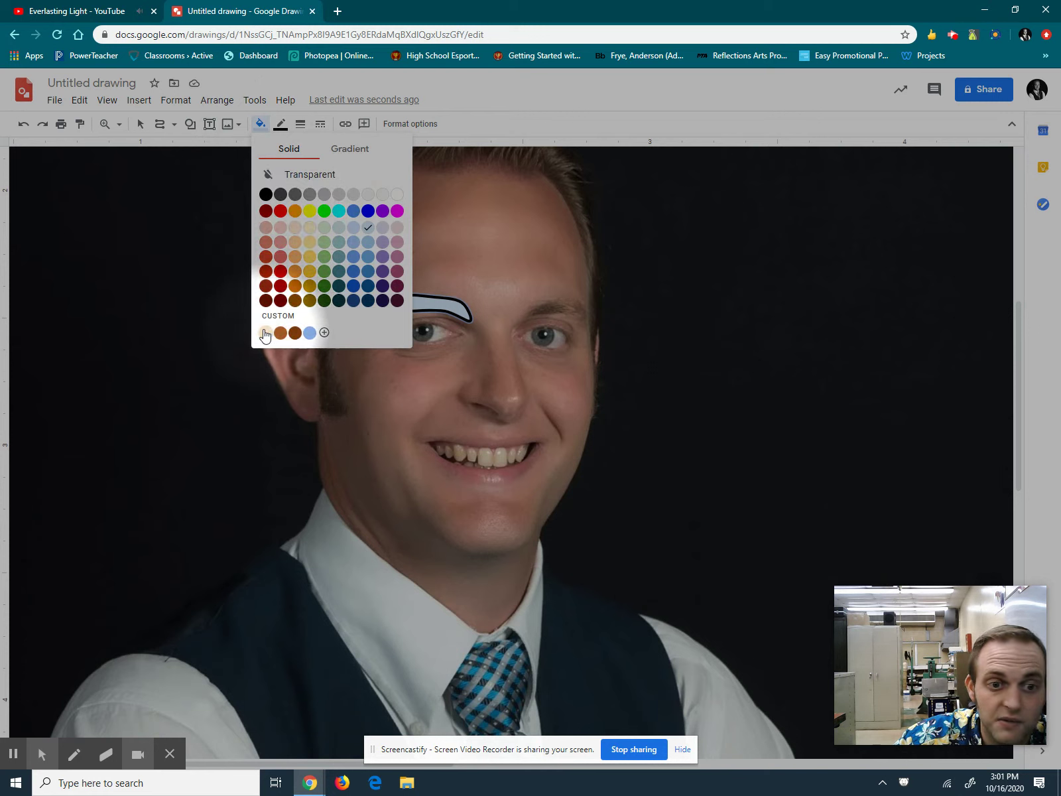
left_click(293, 332)
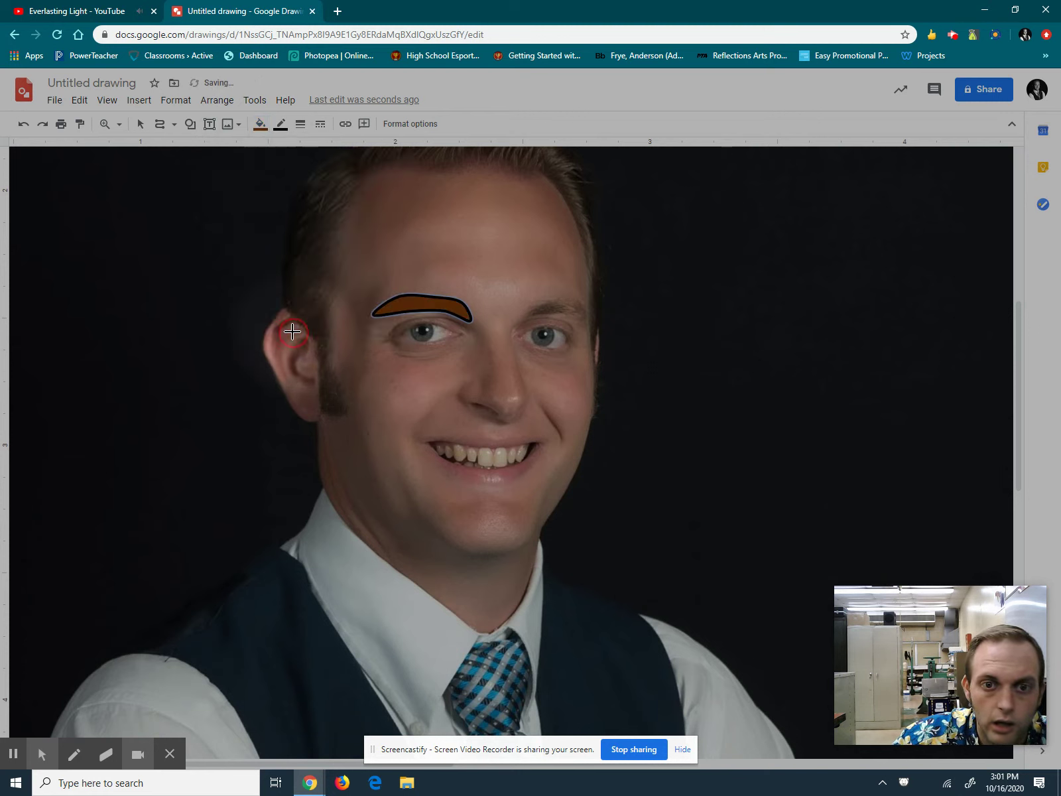
Trace the eyebrow on the photo's right side as a closed curve with the same dark brown fill
left_click(523, 317)
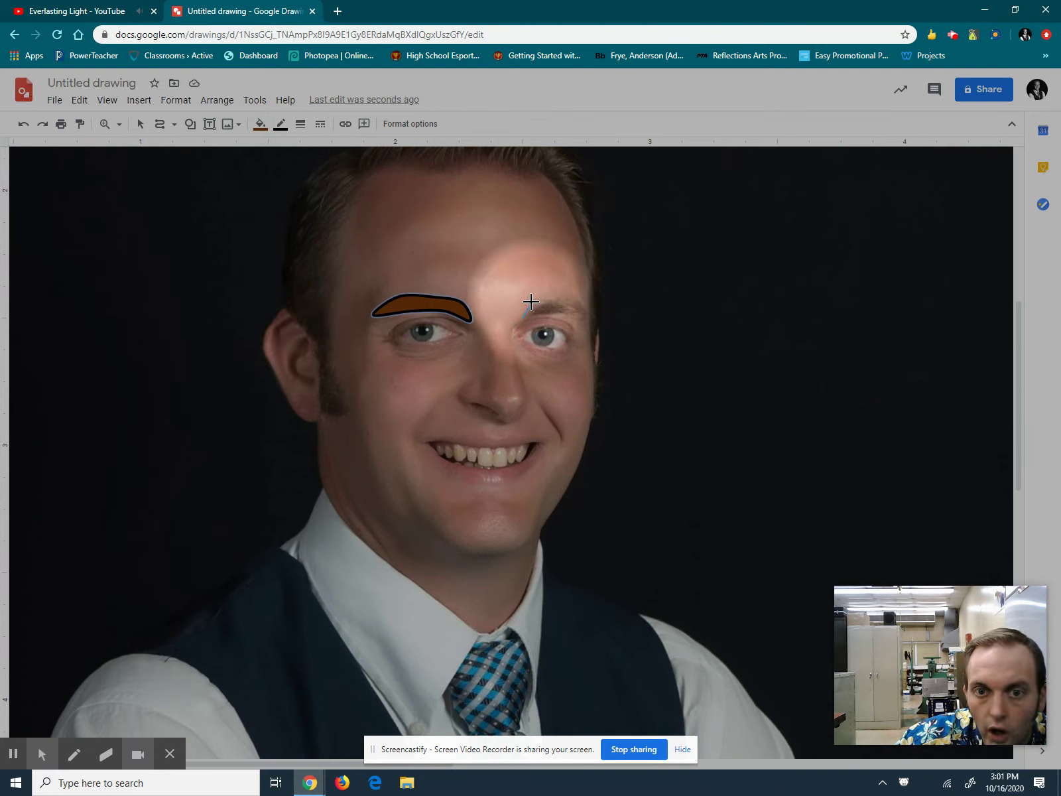
left_click(532, 302)
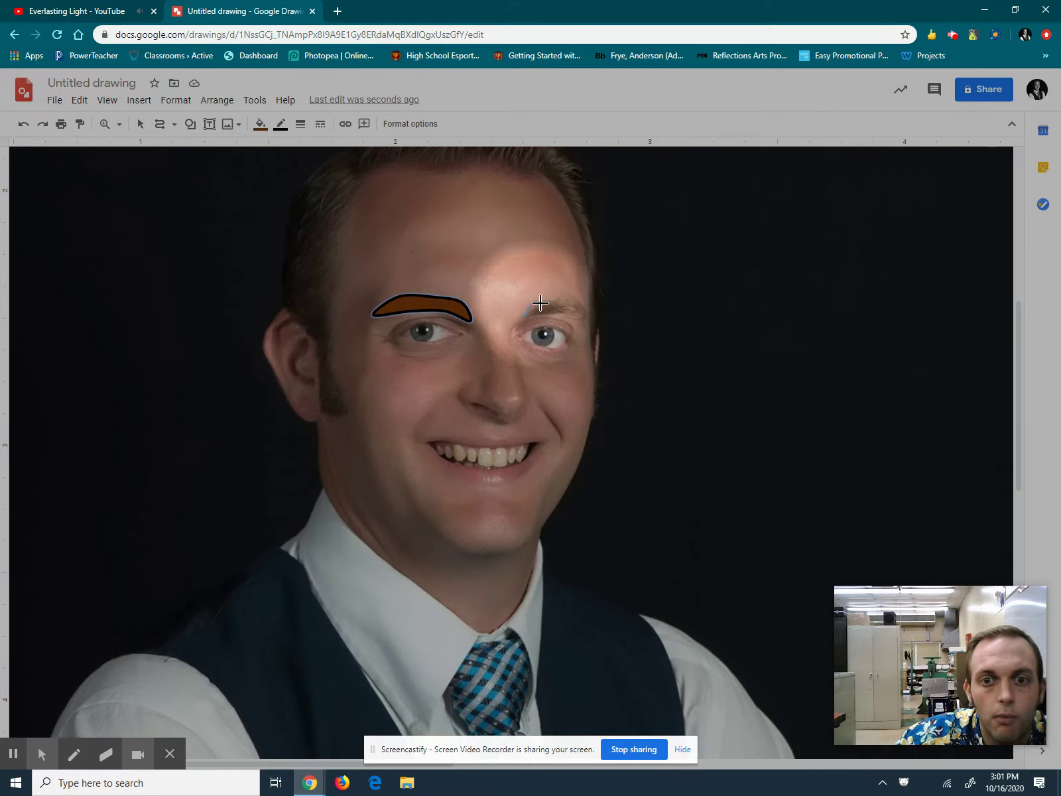
left_click(578, 301)
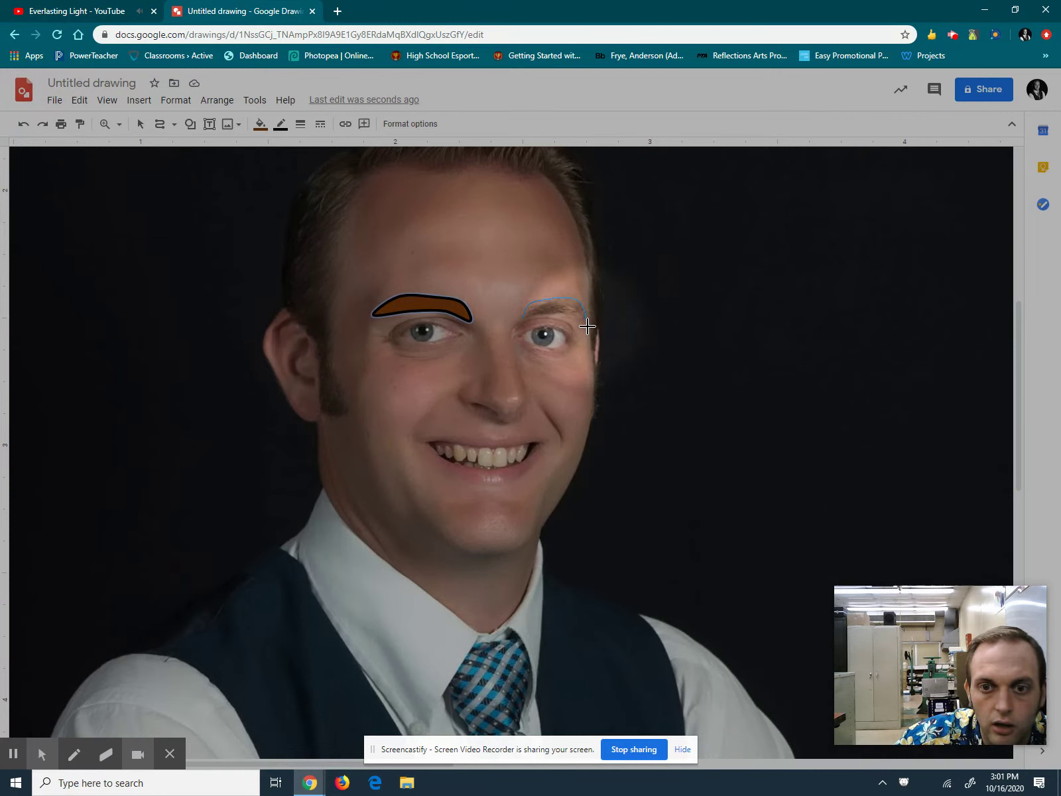
left_click(588, 326)
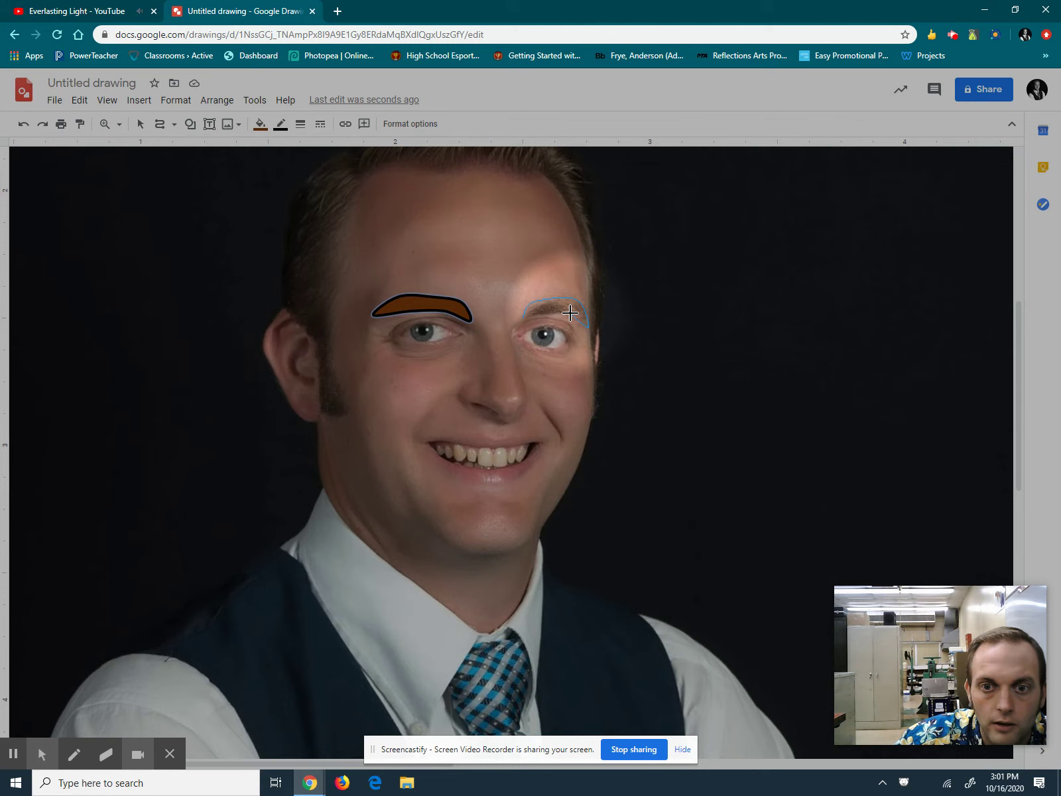
left_click(525, 317)
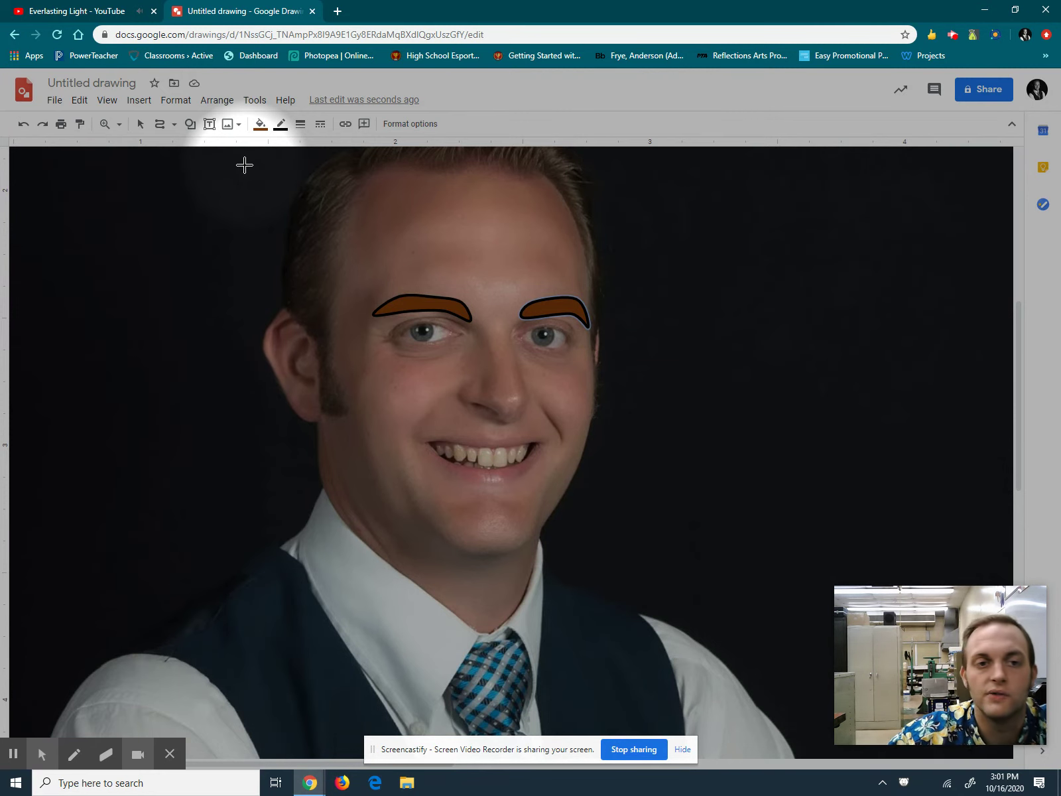
Select both brown eyebrow shapes together and send them behind the portrait photo
left_click(140, 124)
left_click(577, 310)
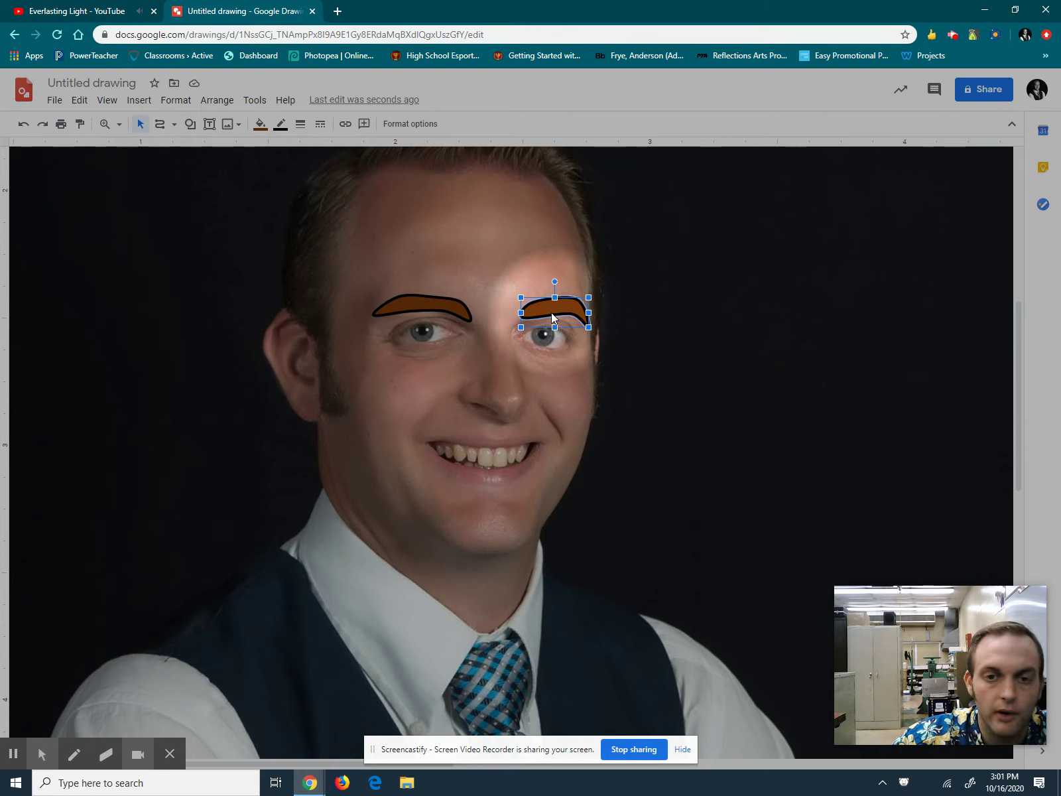
left_click(406, 307, "shift")
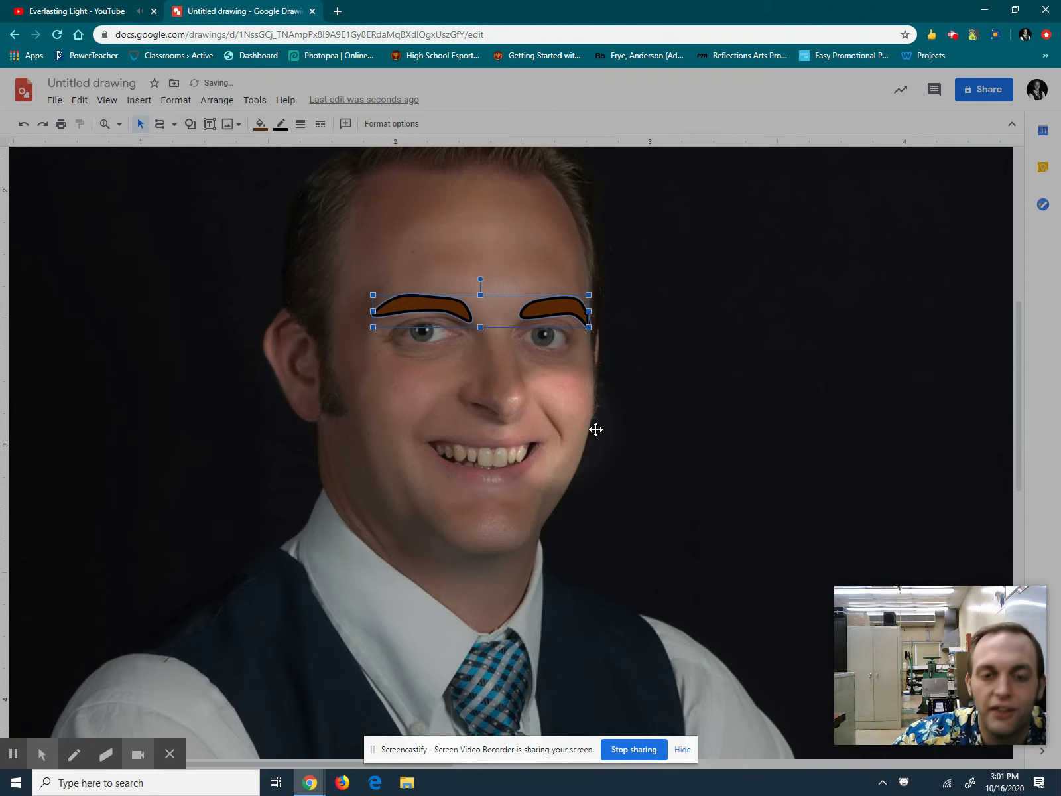
left_click(603, 328)
left_click(577, 315)
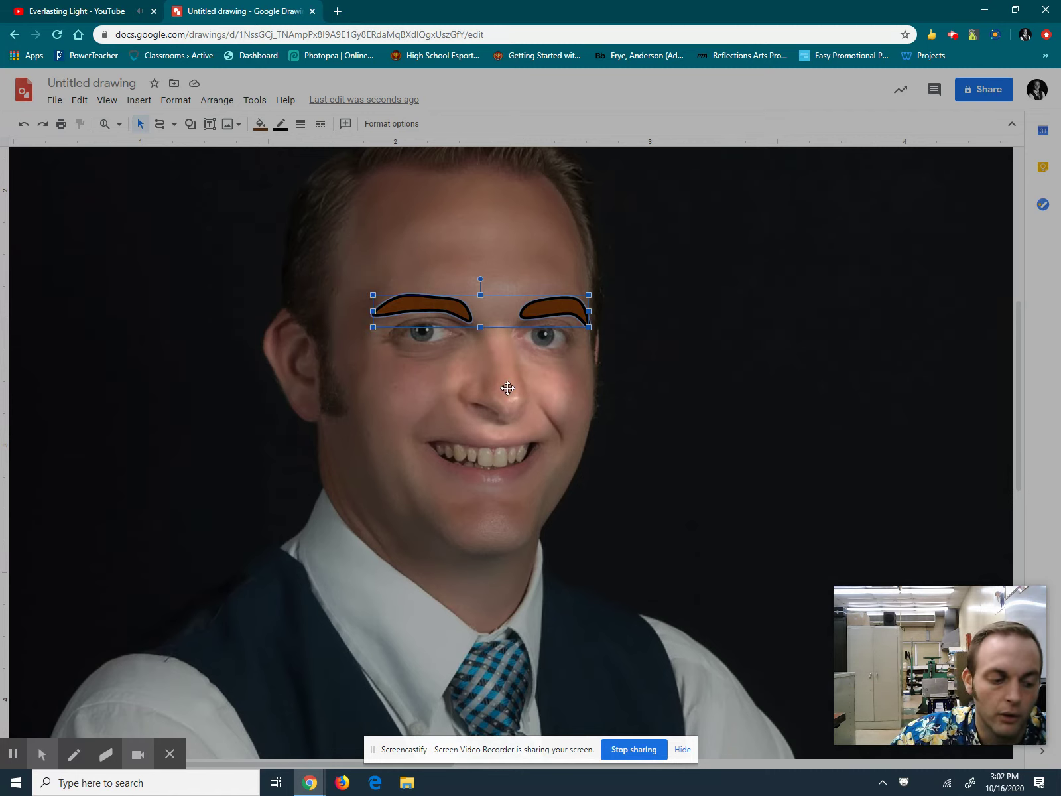
key("Delete")
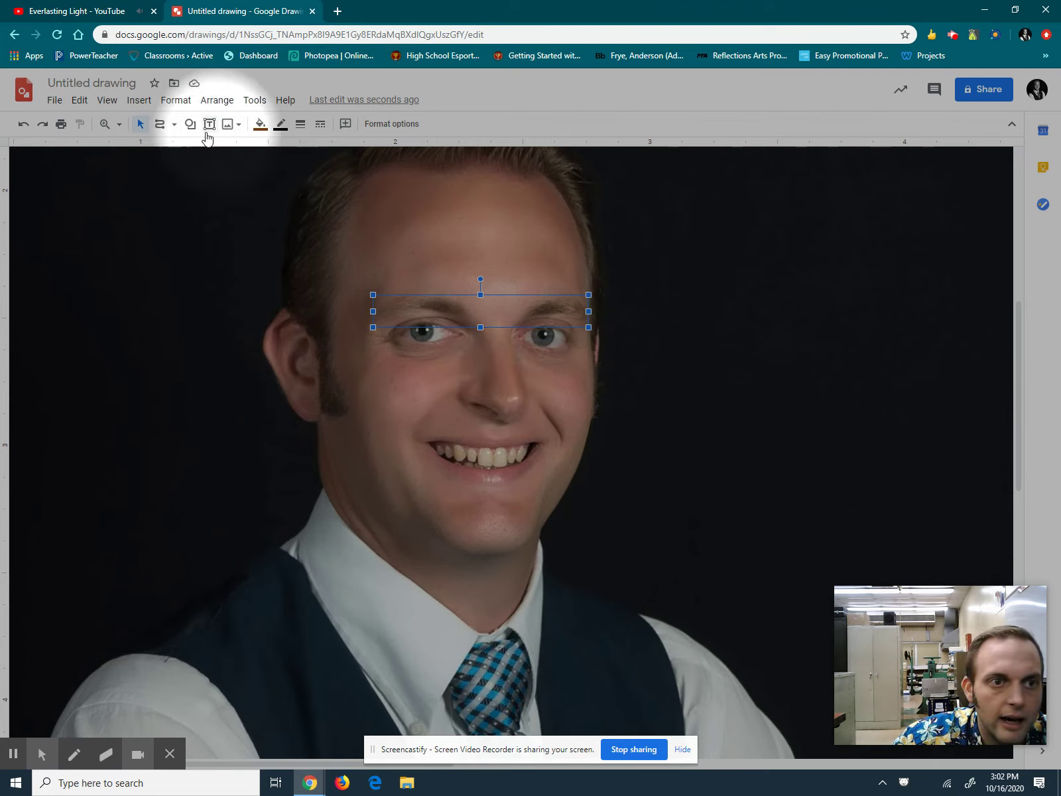
Choose the light peach custom fill and trace the upper eyelid of the photo's left eye as a closed curve
left_click(166, 131)
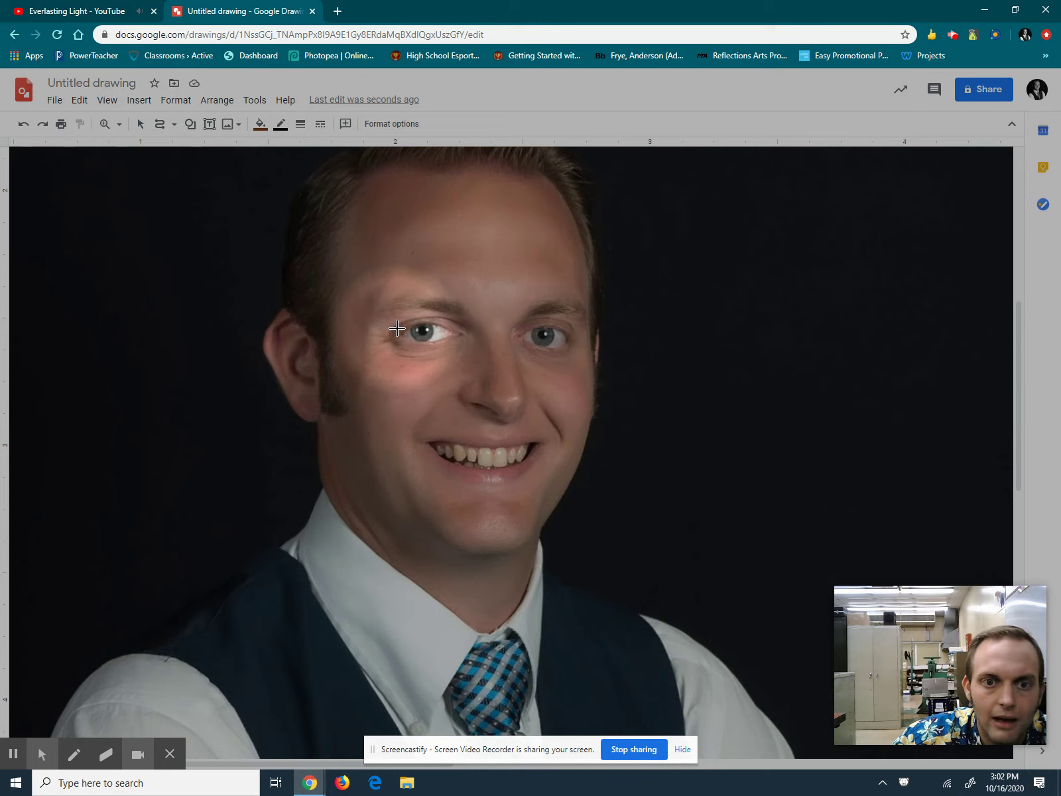
left_click(259, 124)
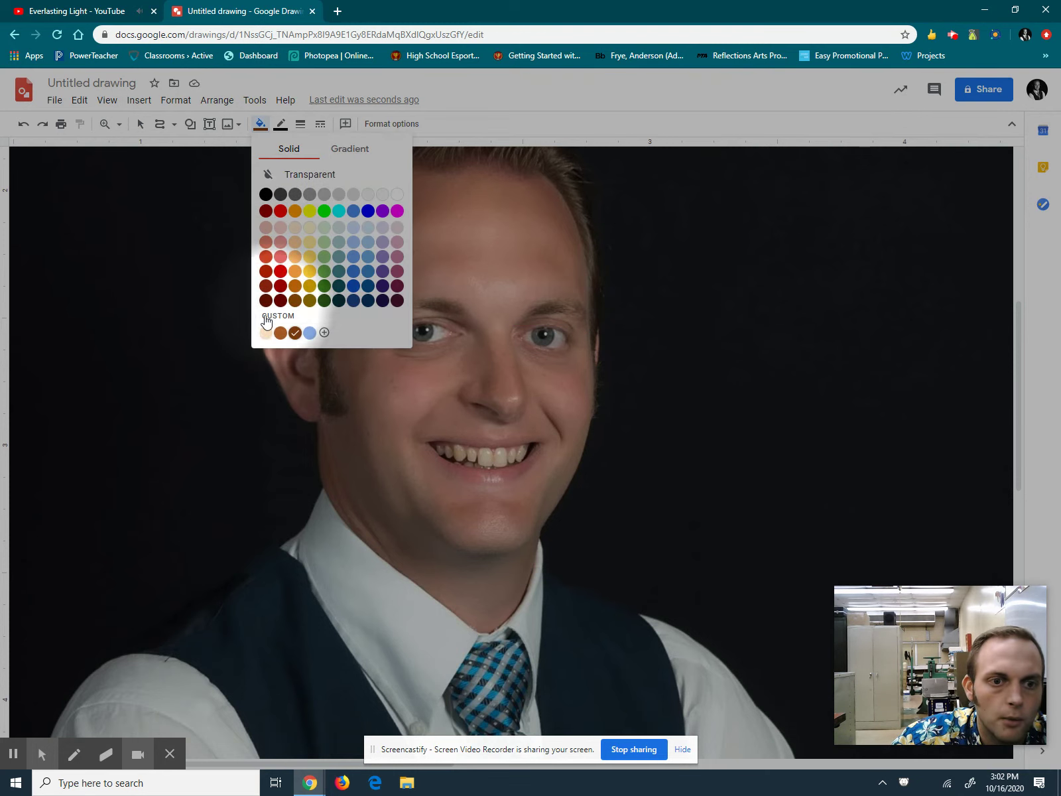
left_click(285, 330)
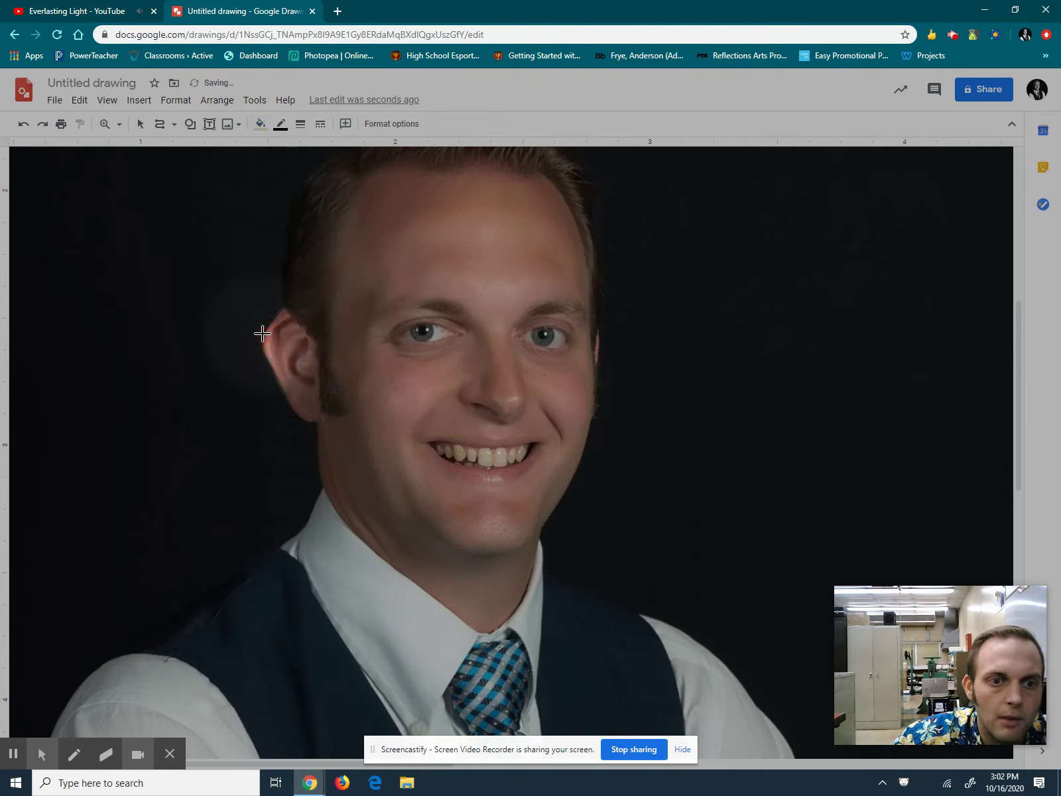
left_click(390, 331)
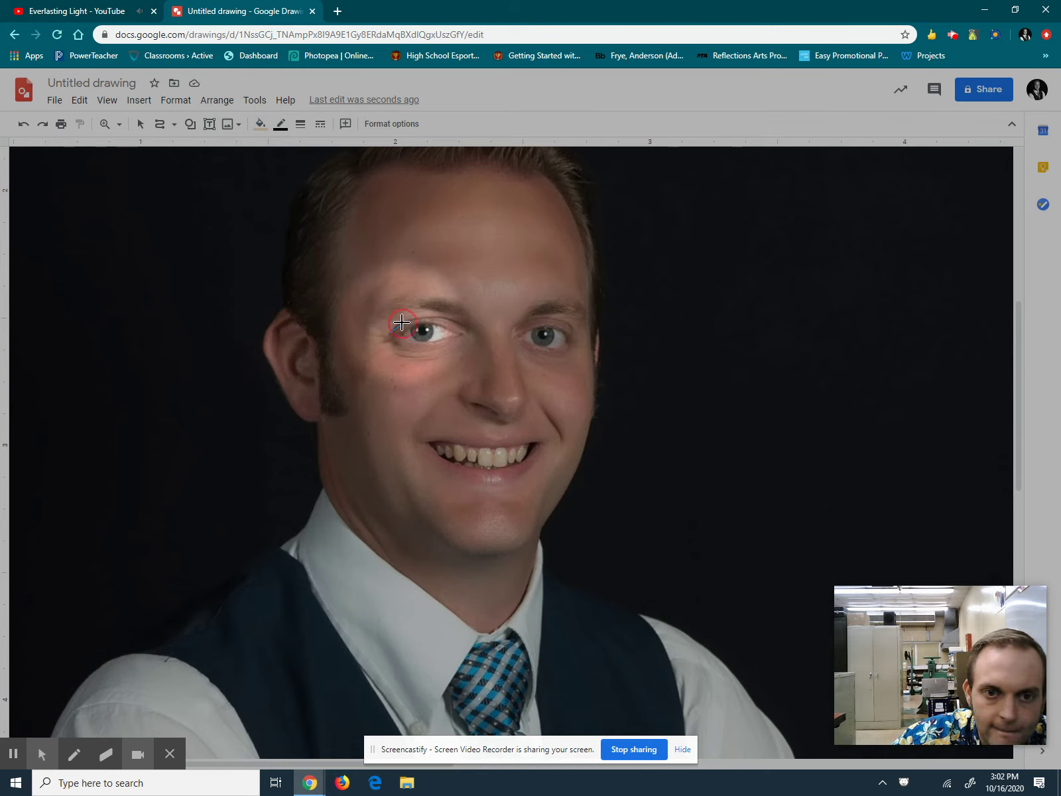
left_click(442, 318)
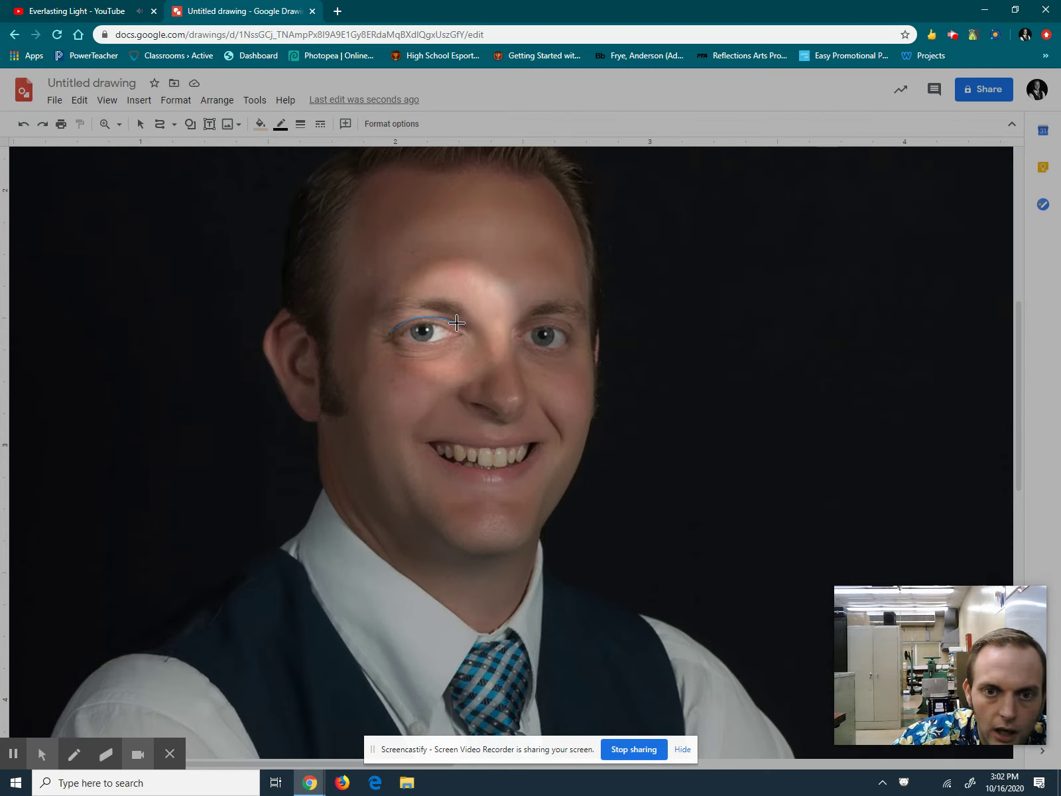
left_click(469, 338)
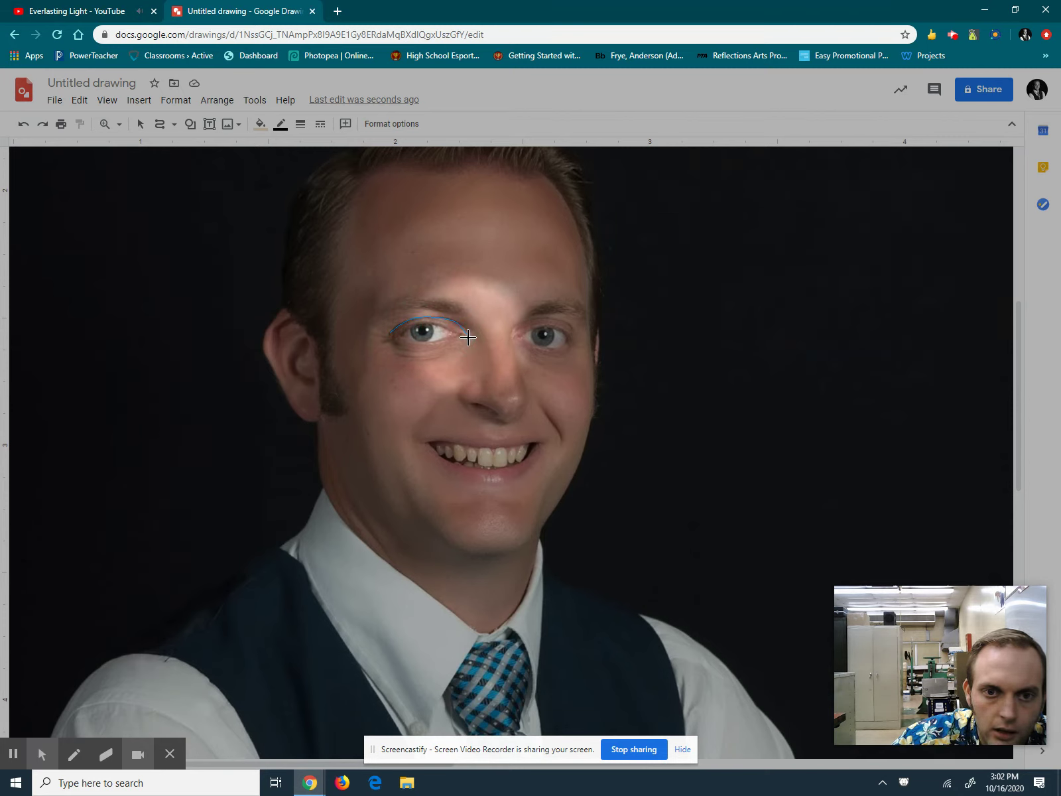
left_click(417, 324)
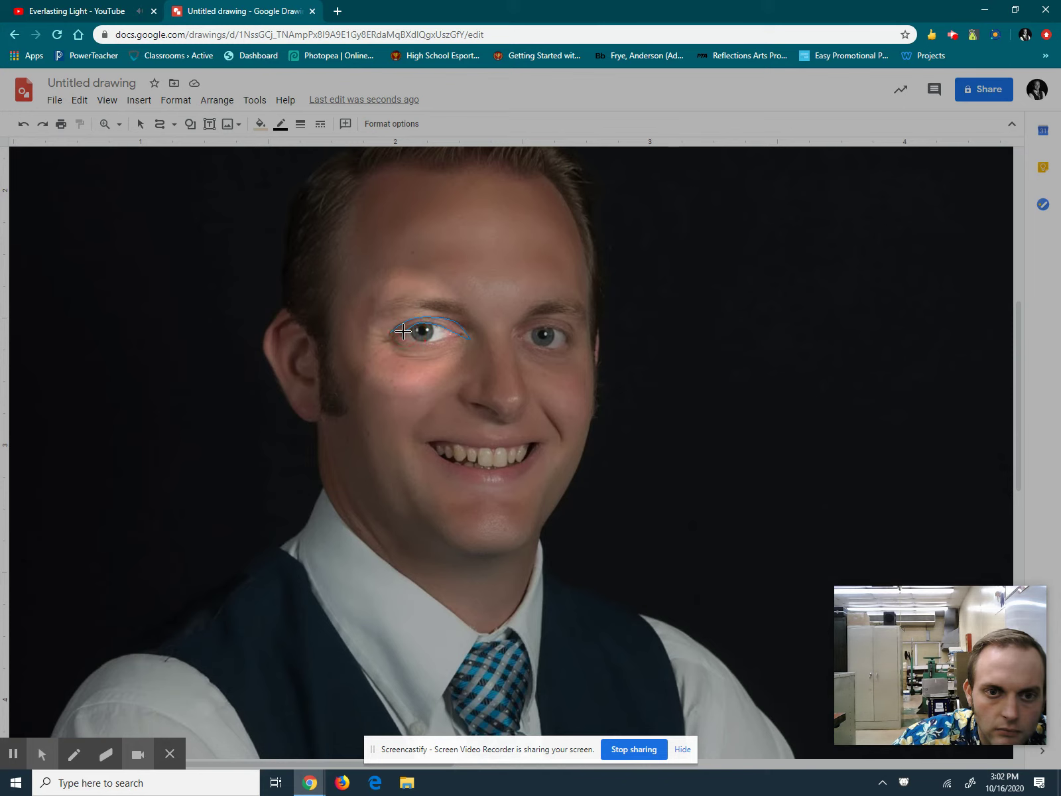
left_click(391, 332)
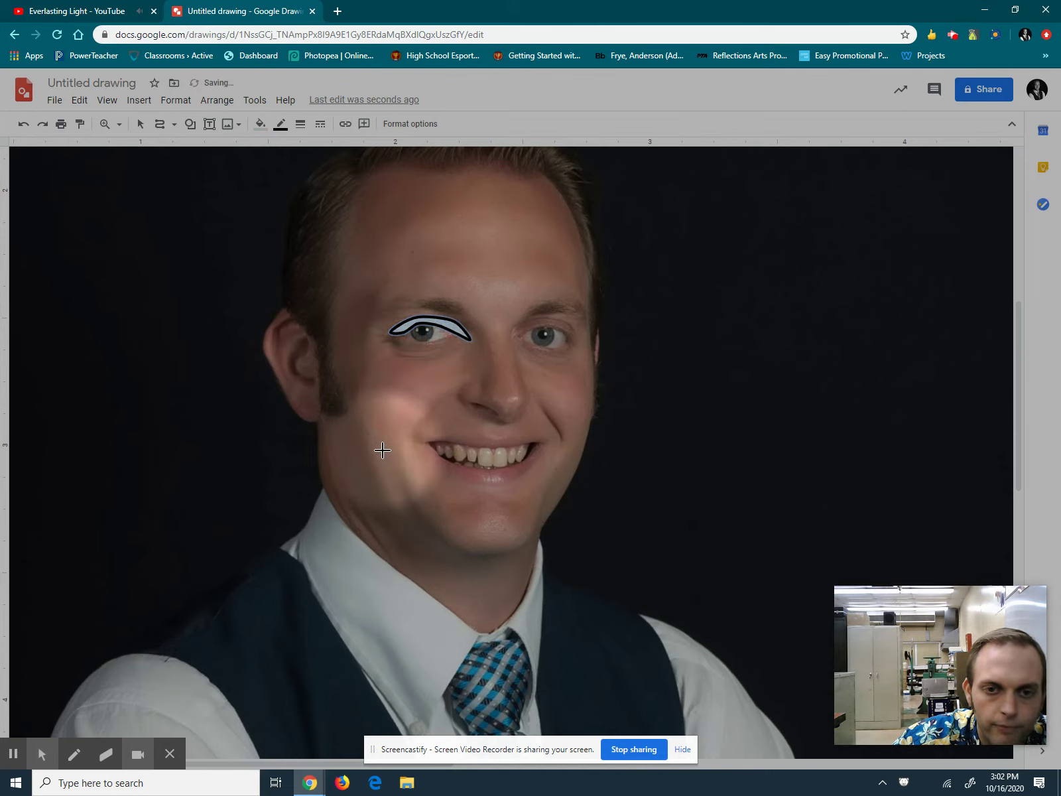
Fill the eyelid shape with the custom skin tone #d9c0a3ff and send it behind the portrait photo
left_click(260, 124)
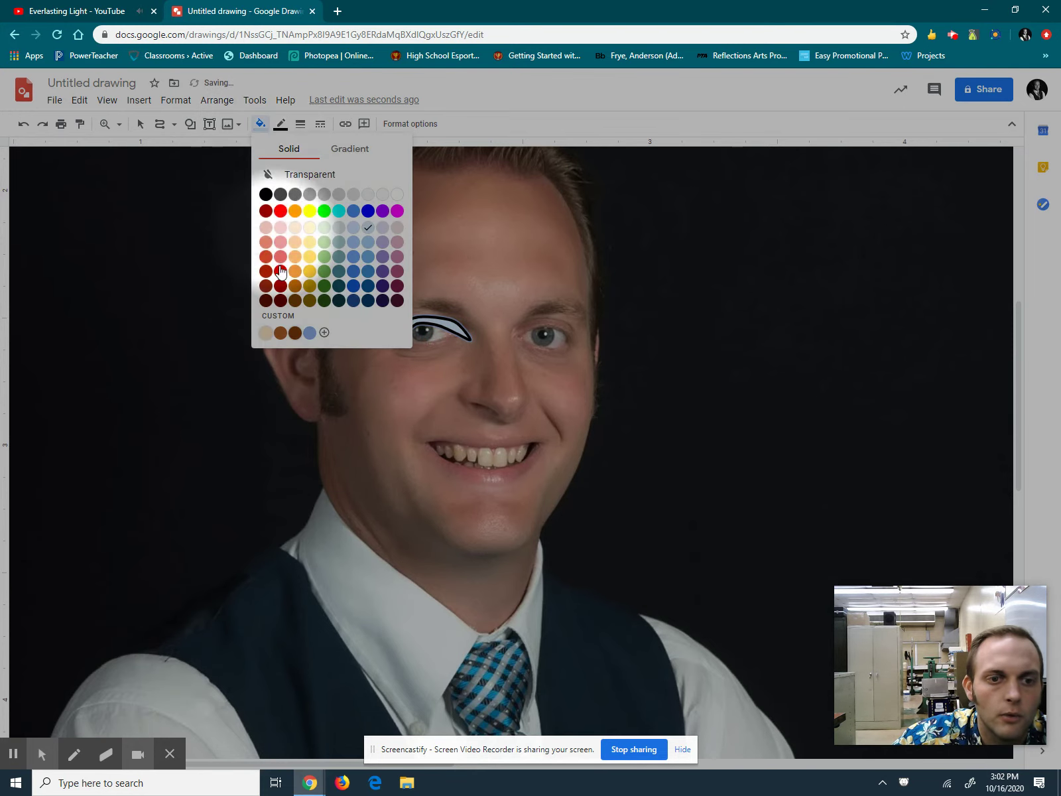
left_click(265, 333)
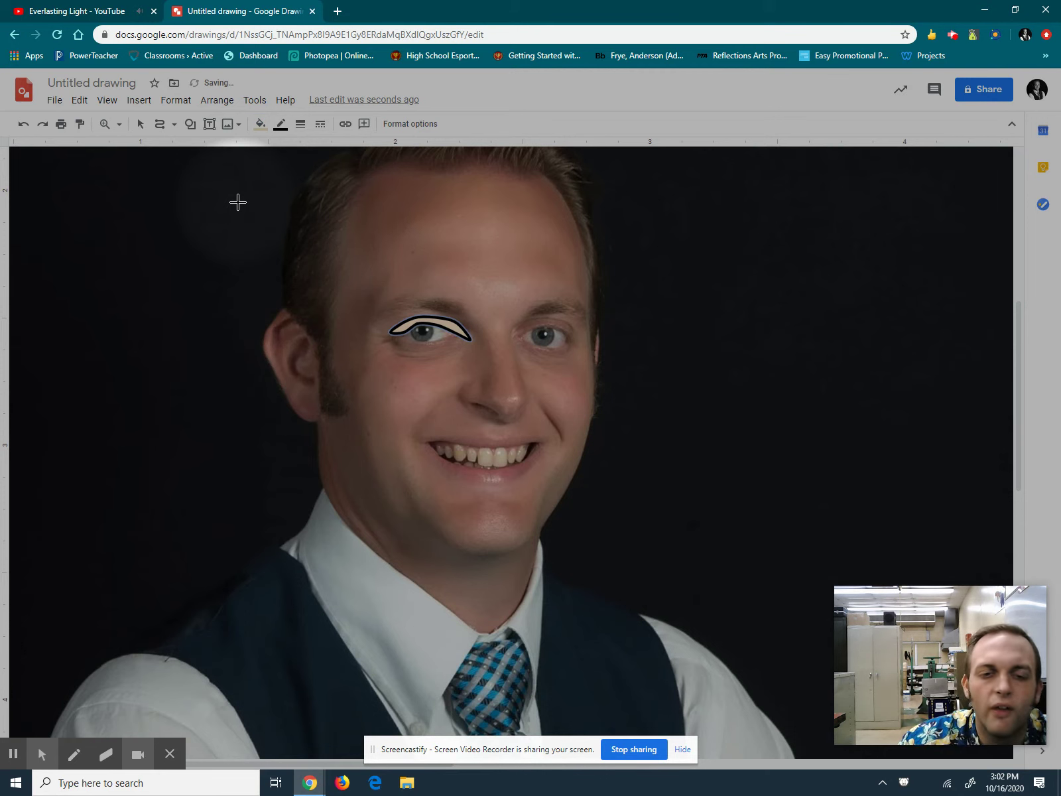
left_click(260, 126)
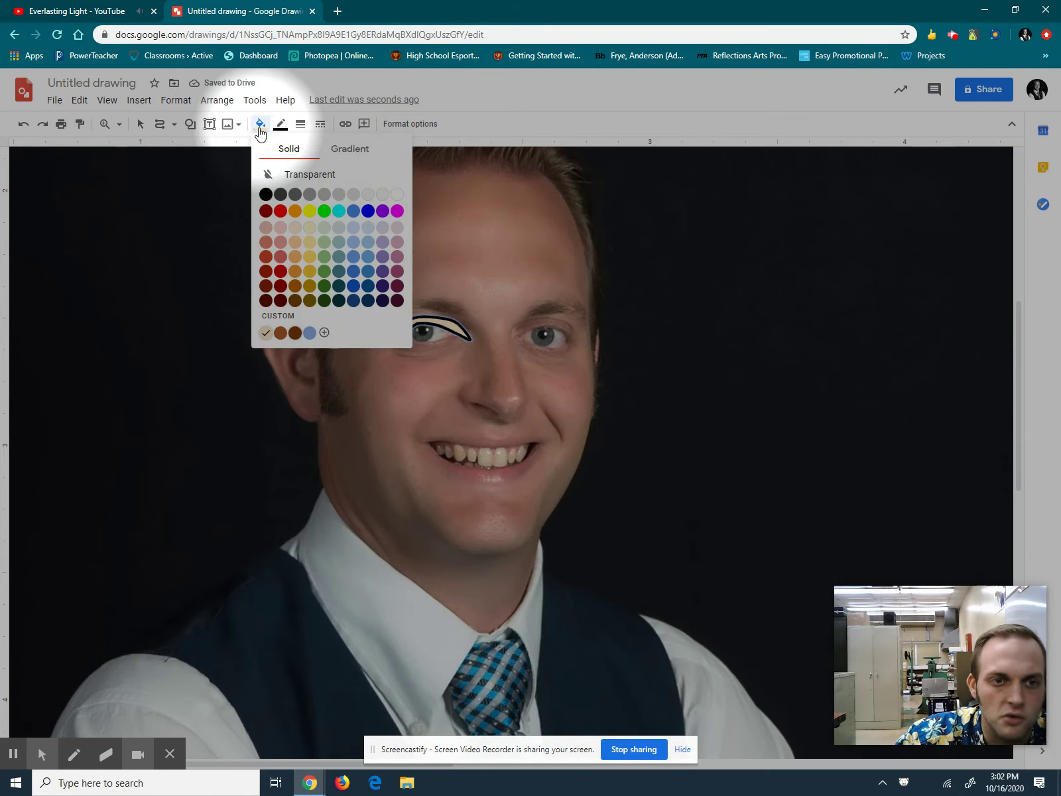
left_click(325, 334)
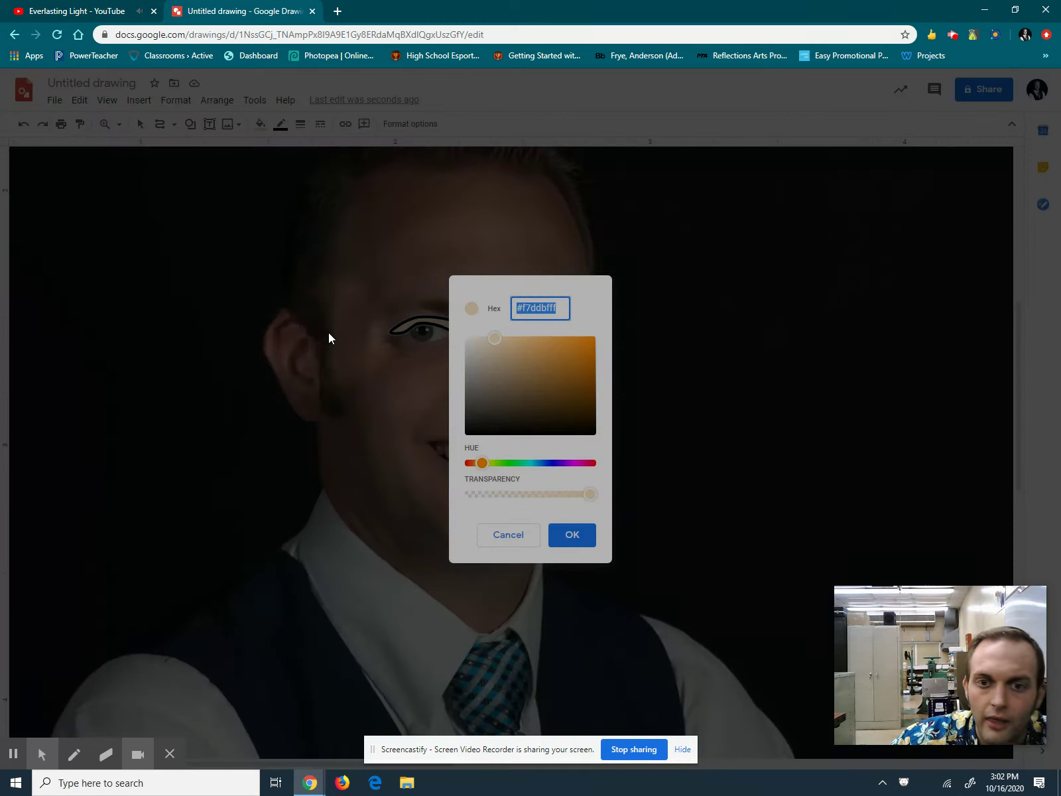
left_click(494, 347)
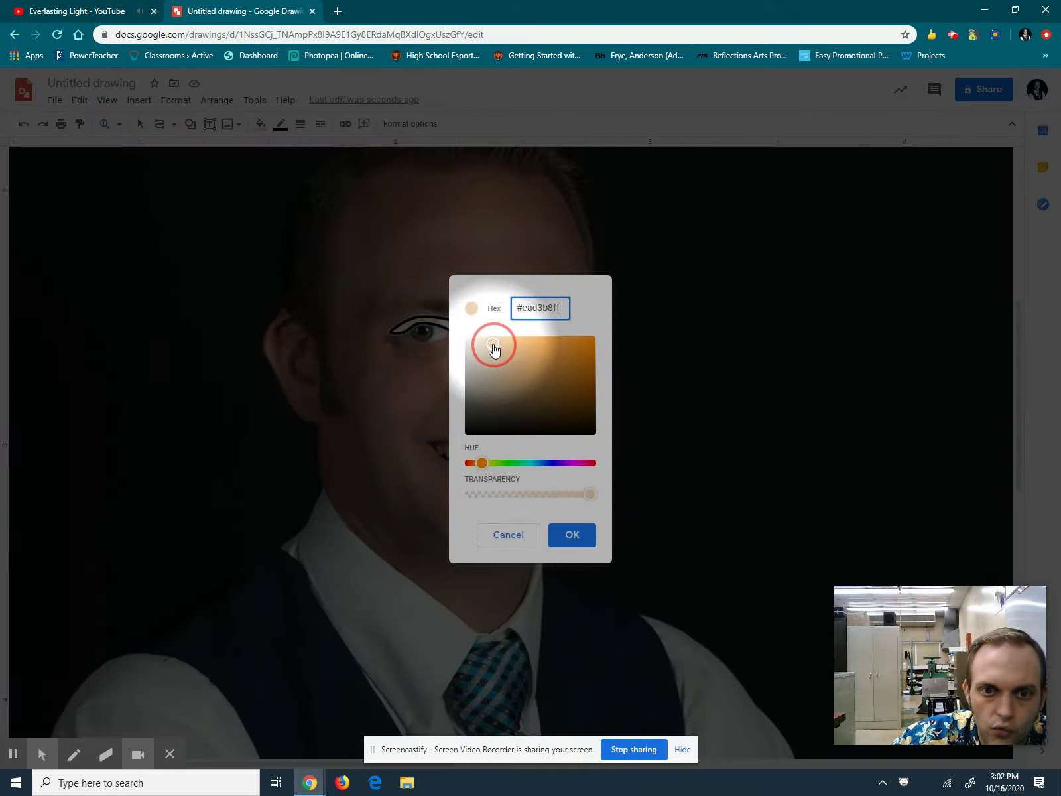
left_click(494, 356)
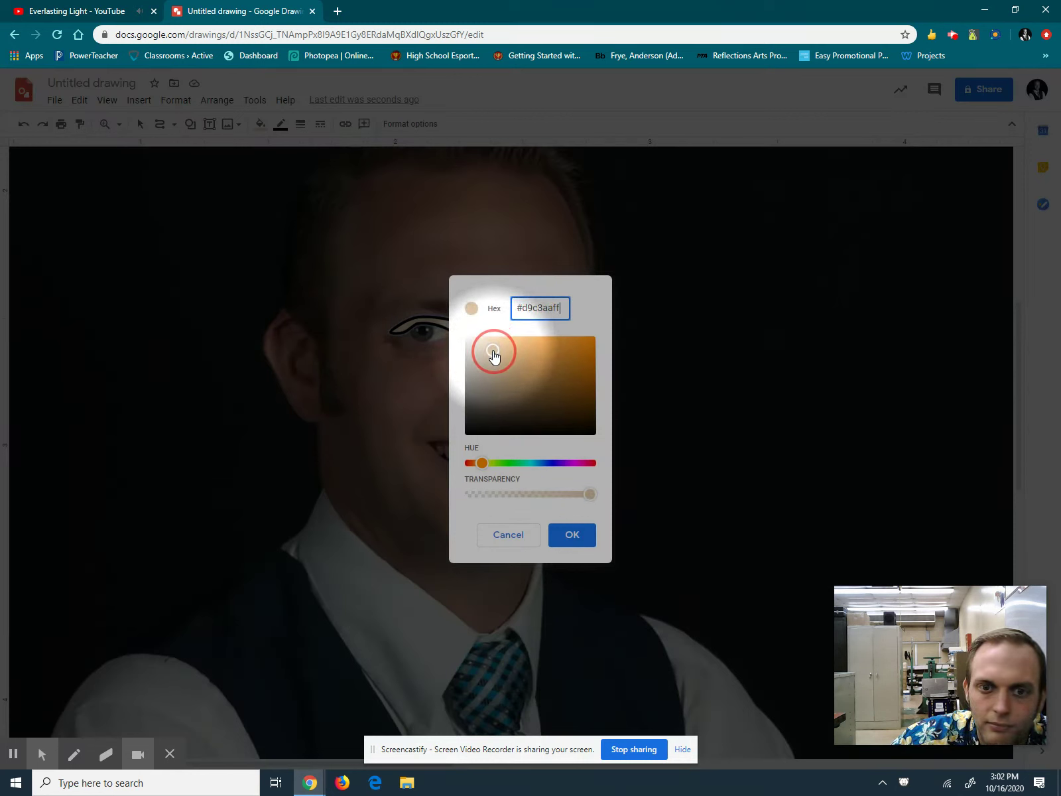
left_click(497, 350)
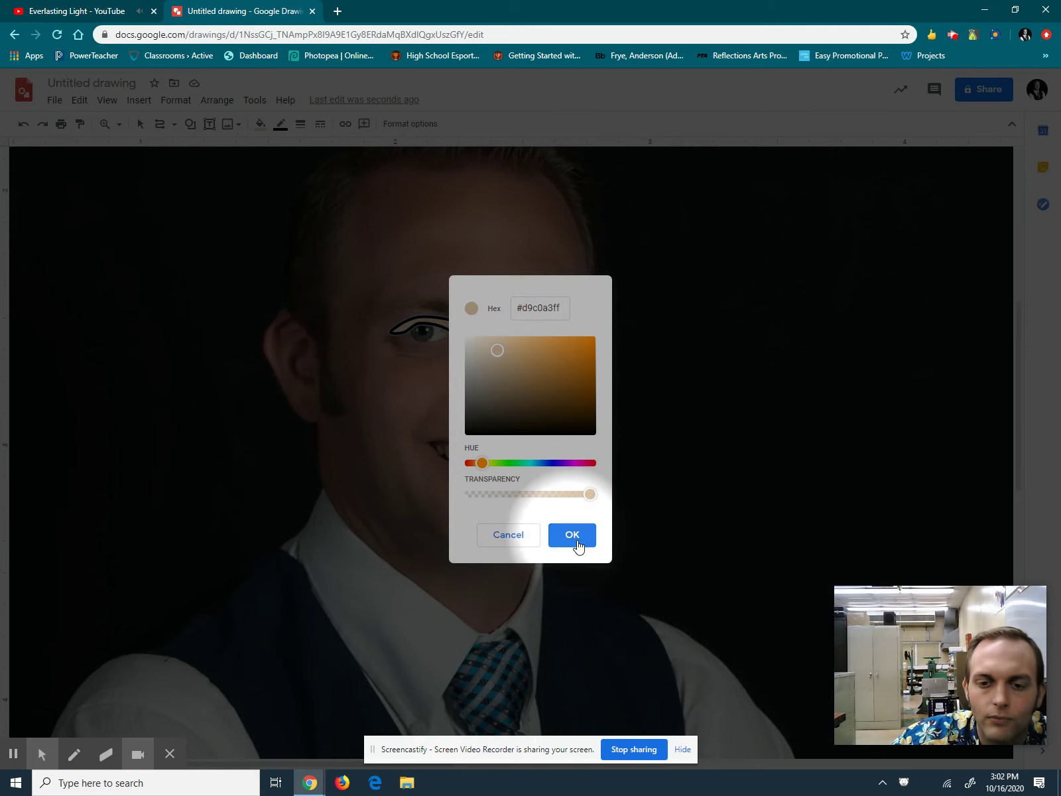
left_click(584, 543)
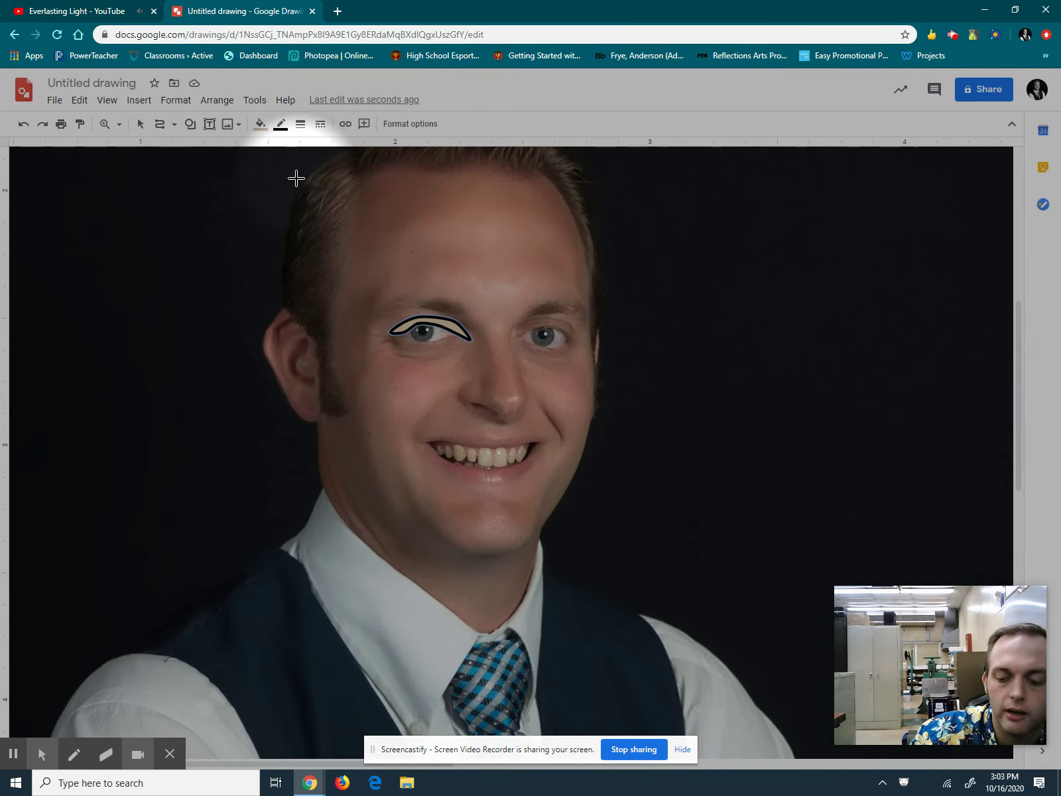
key("Delete")
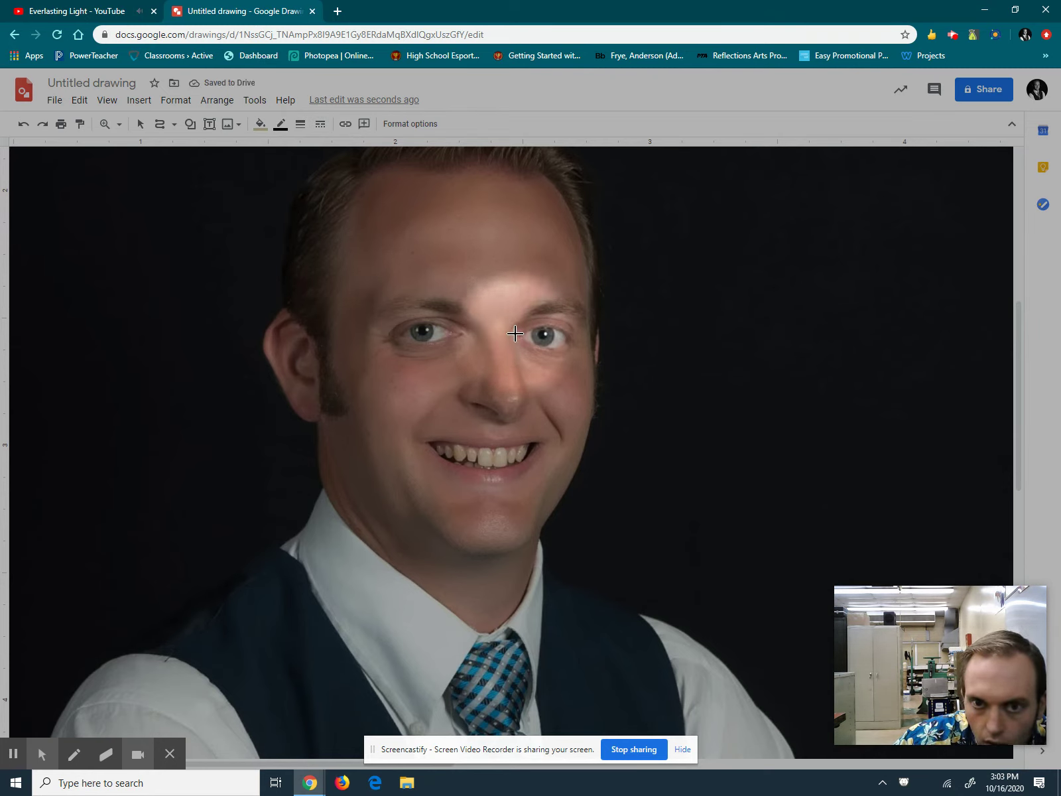
Trace the upper eyelid of the eye on the photo's right side as a skin-tone closed curve and send it behind the portrait photo
mouse_move(522, 337)
left_mouse_down()
mouse_move(552, 326)
mouse_move(577, 339)
left_mouse_up()
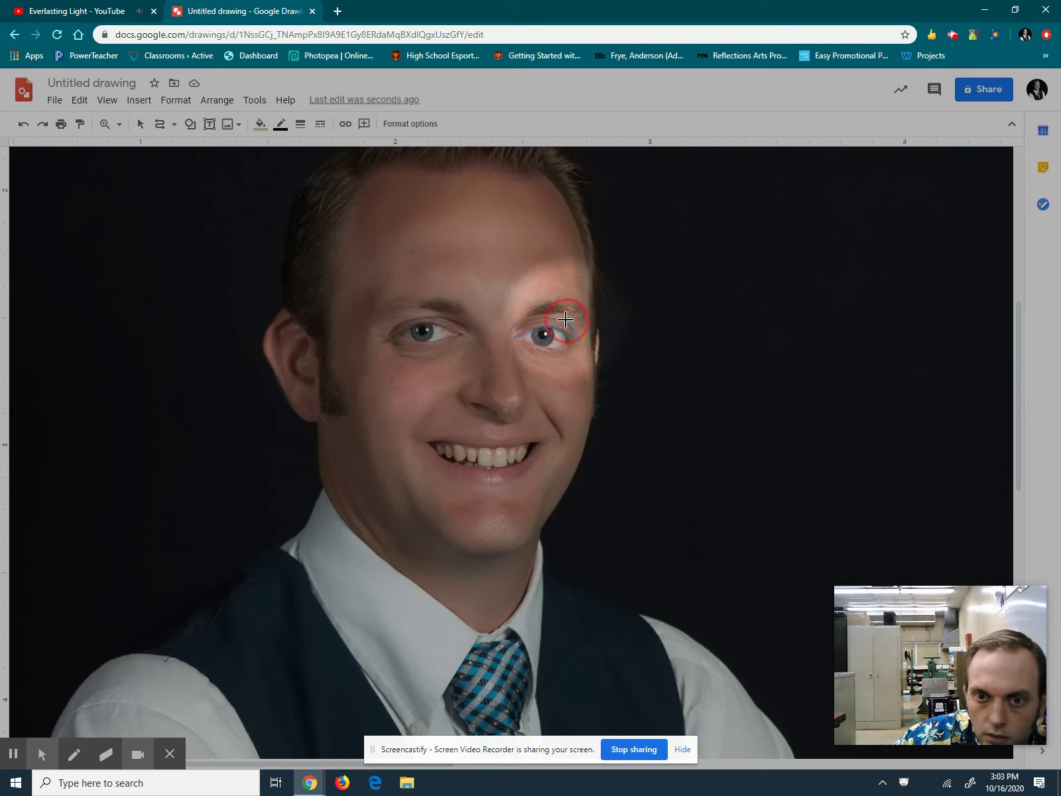
left_click(550, 319)
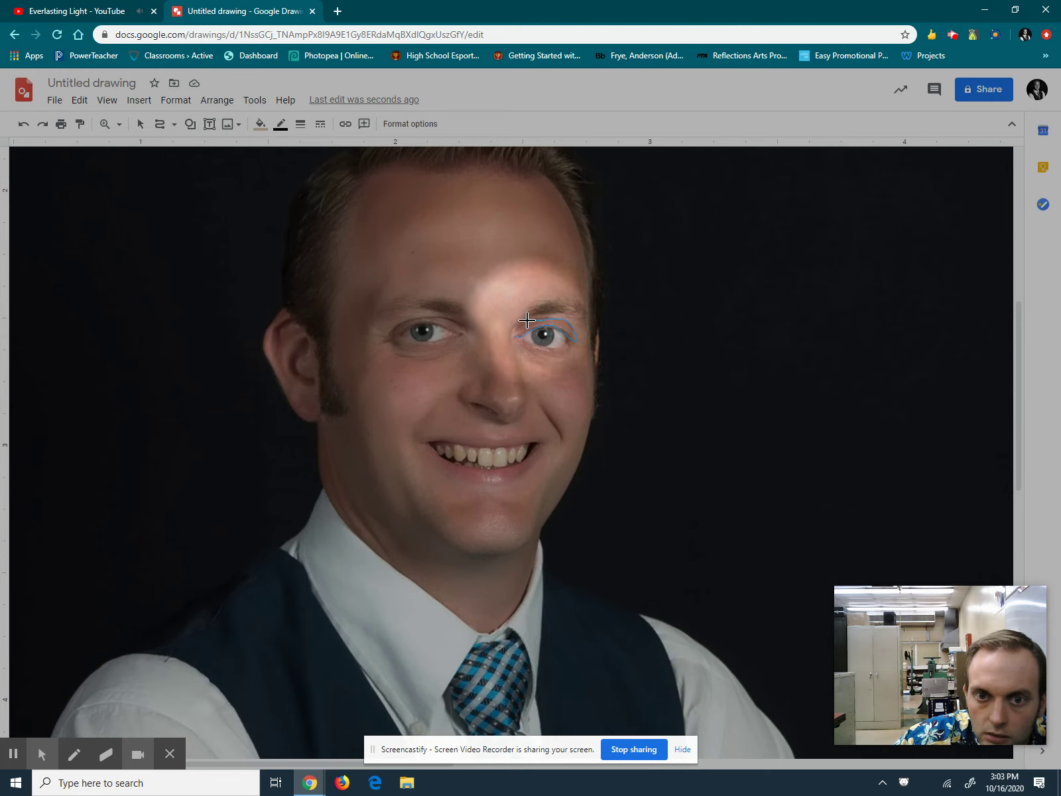
left_click(514, 327)
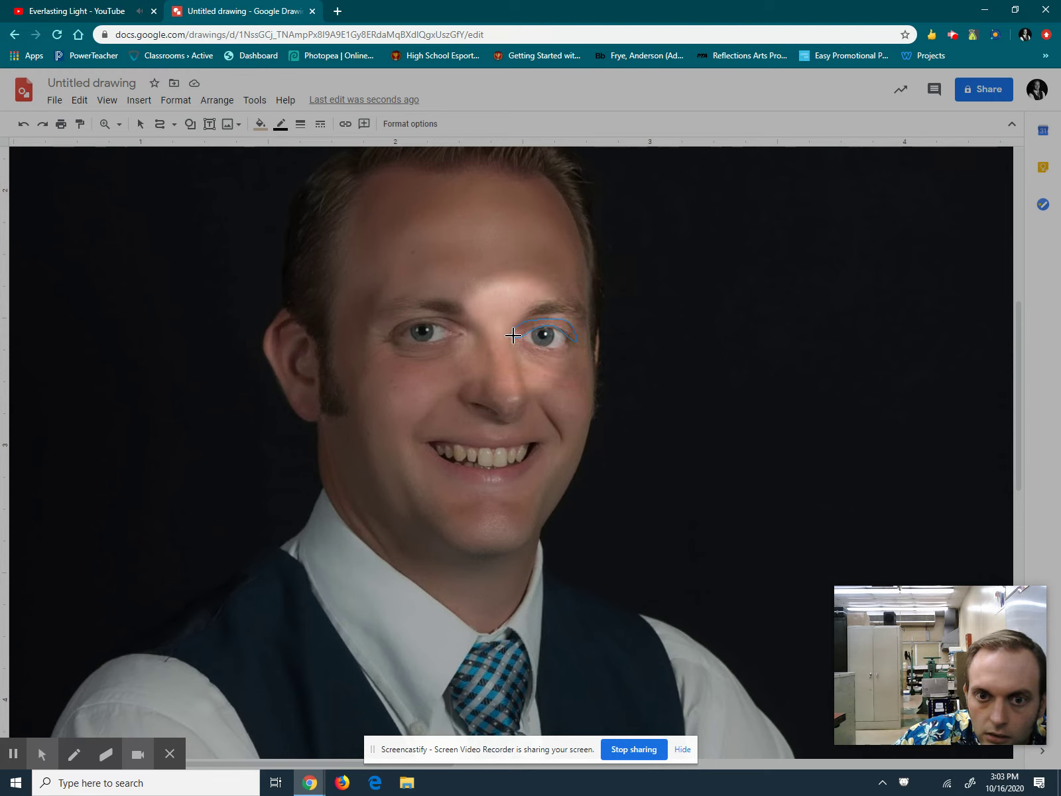
double_click(514, 329)
left_click(260, 123)
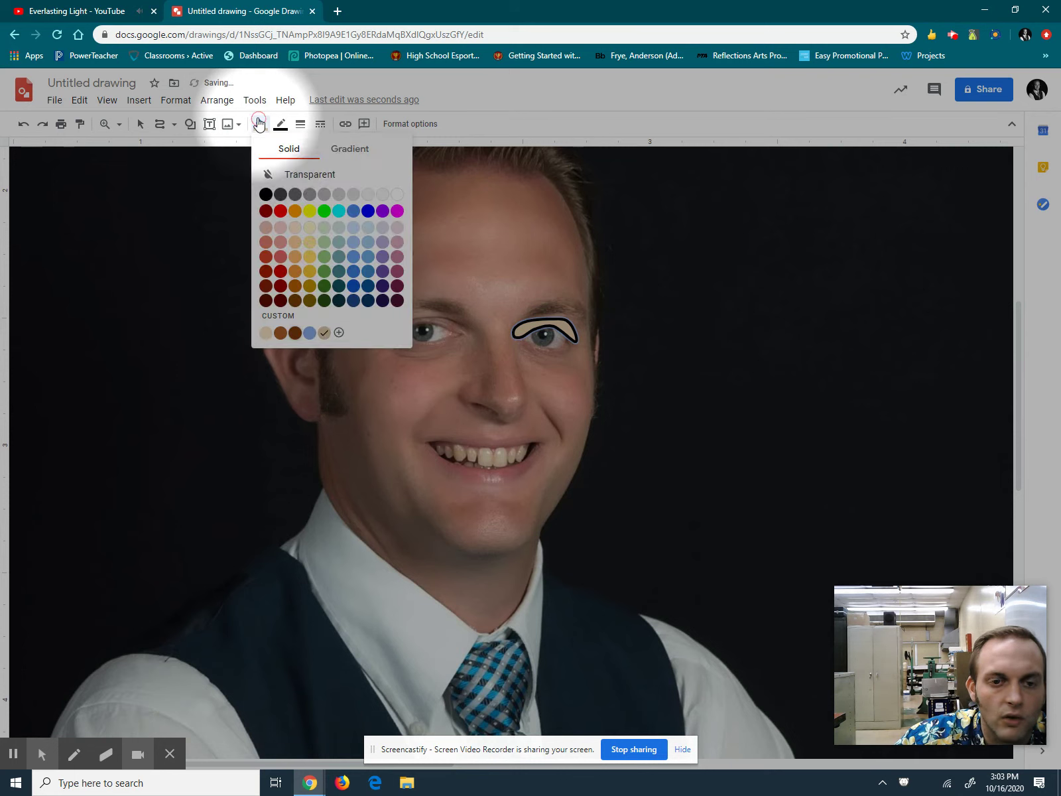
left_click(325, 328)
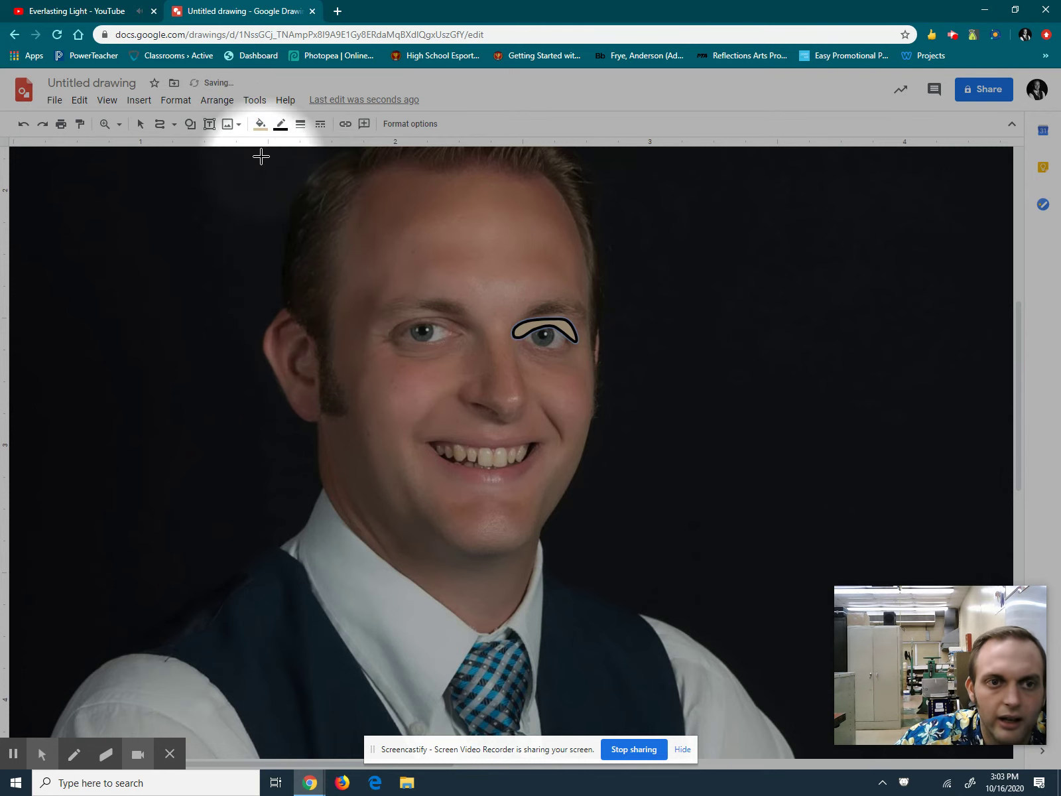
key("ctrl+z")
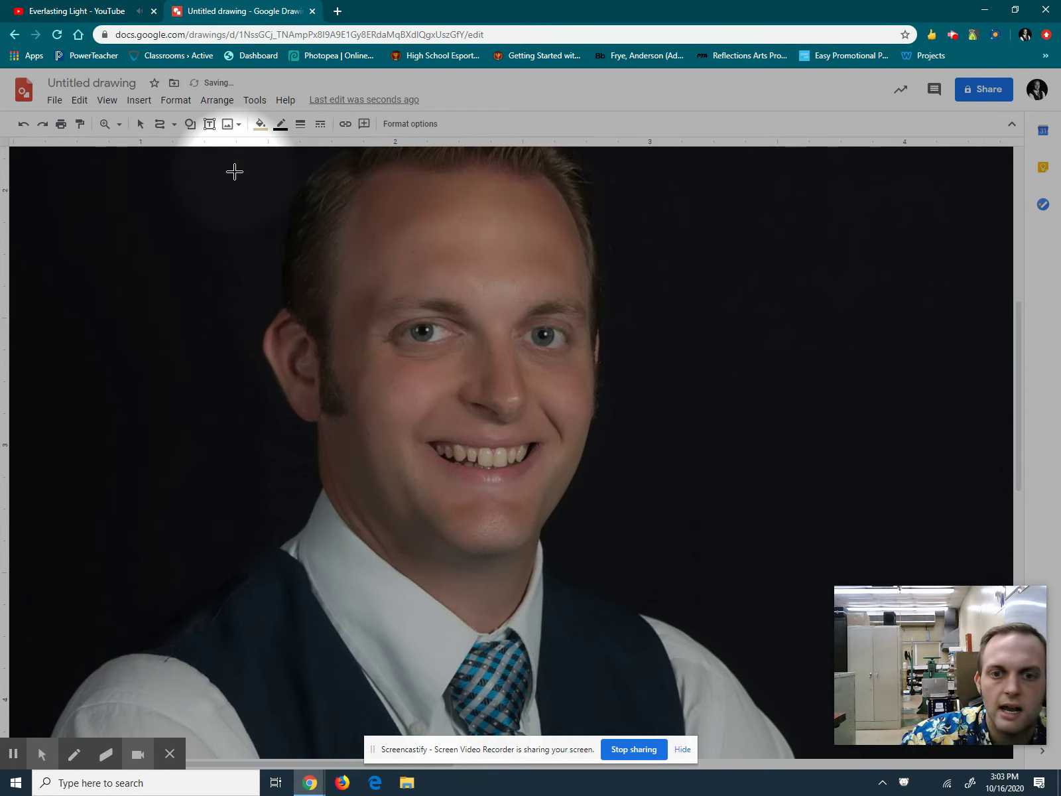
Choose a transparent fill and draw an open curve along the crease beneath the eye on the photo's left side
left_click(105, 124)
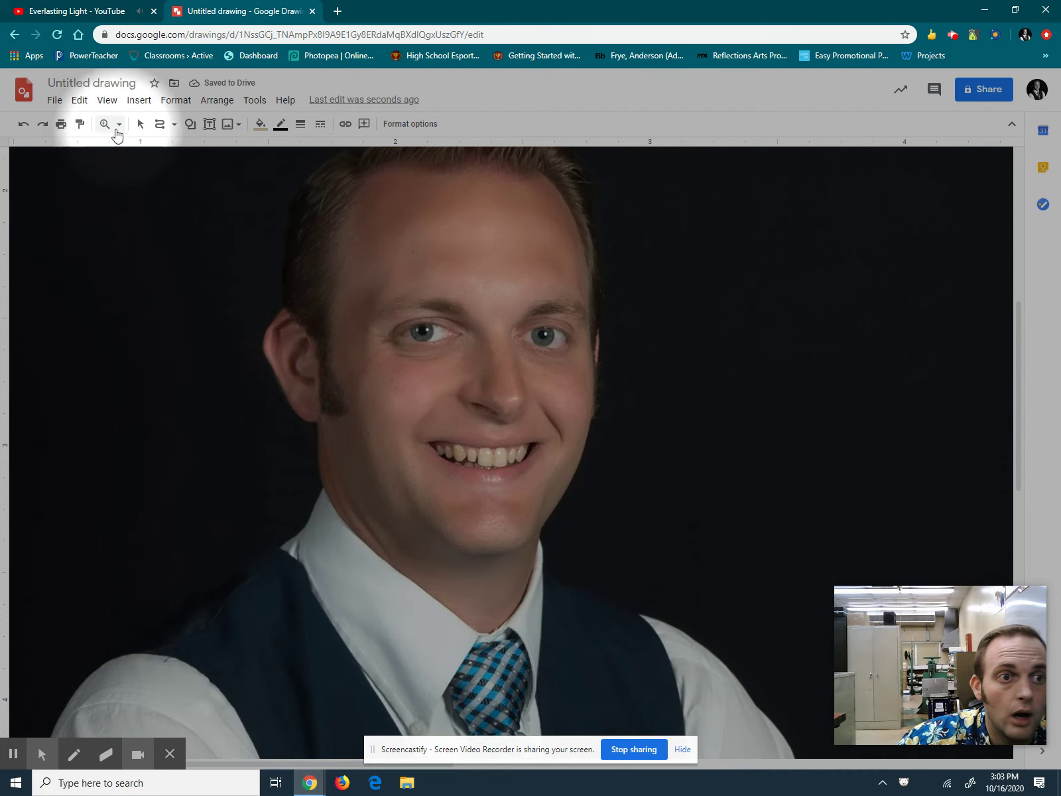
left_click(392, 352)
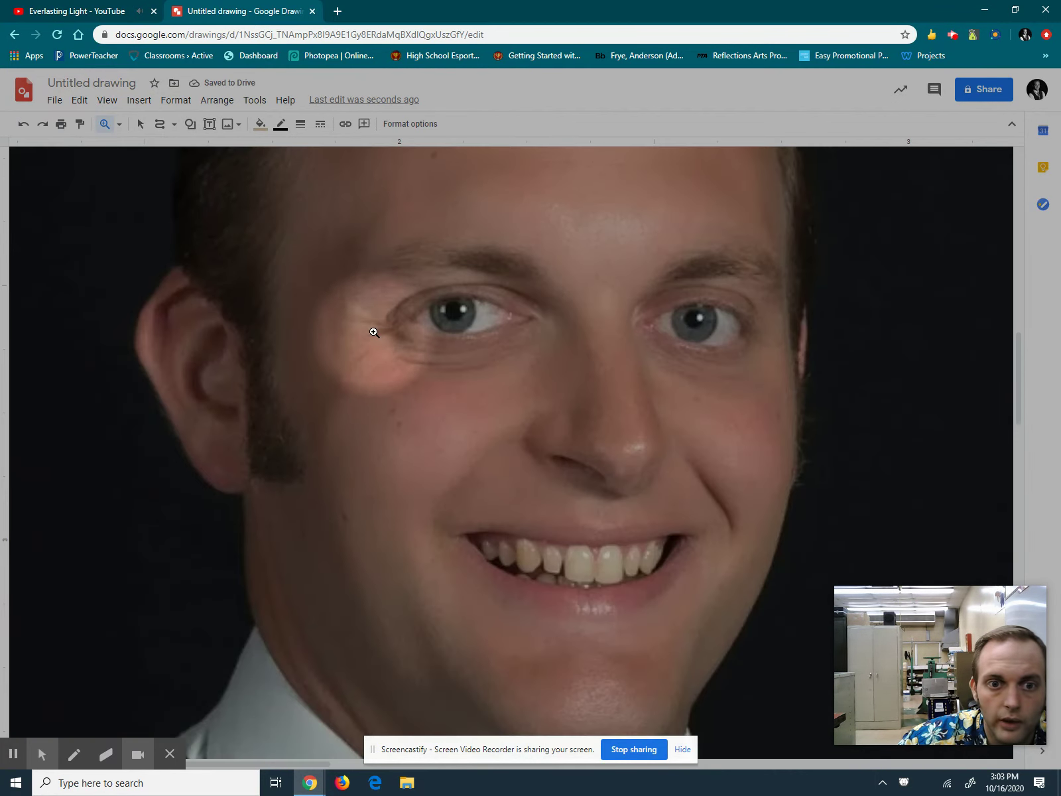
left_click(260, 124)
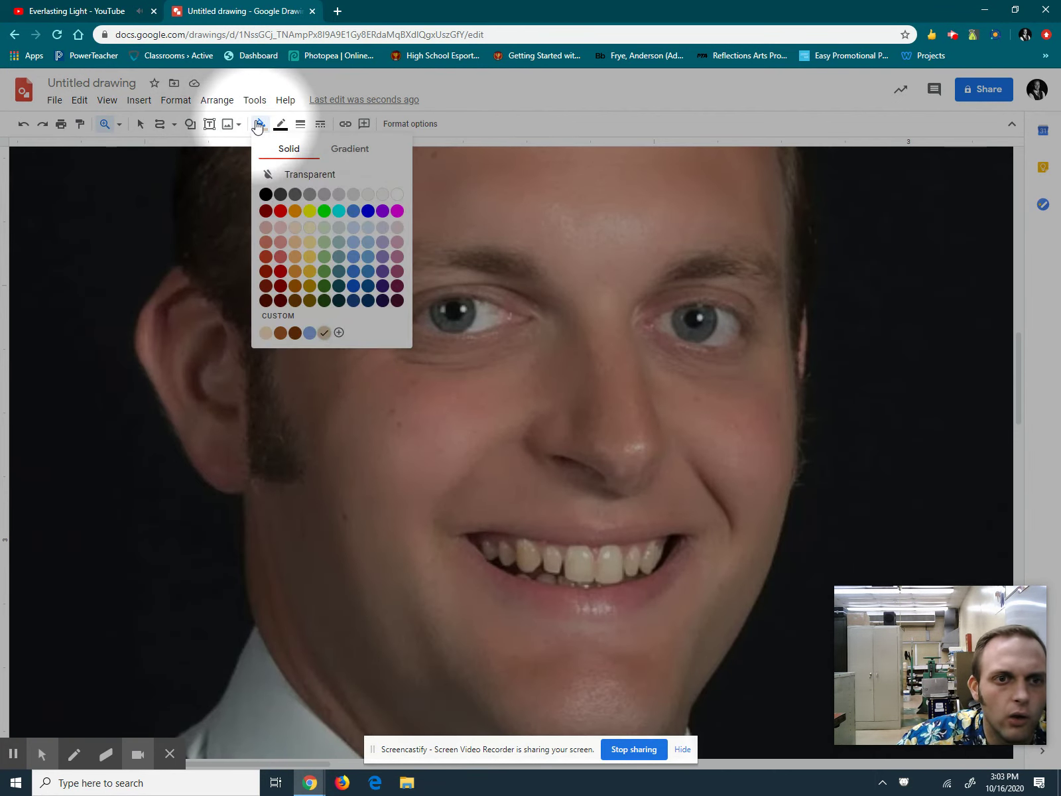
left_click(308, 180)
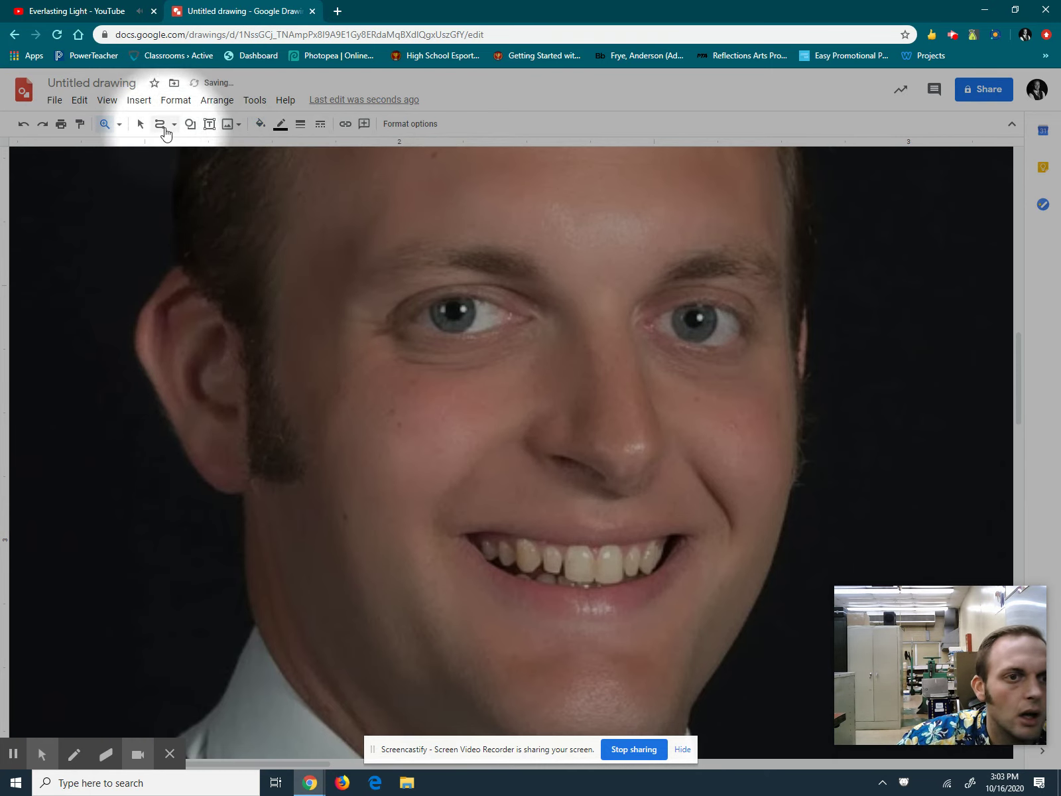
left_click(161, 128)
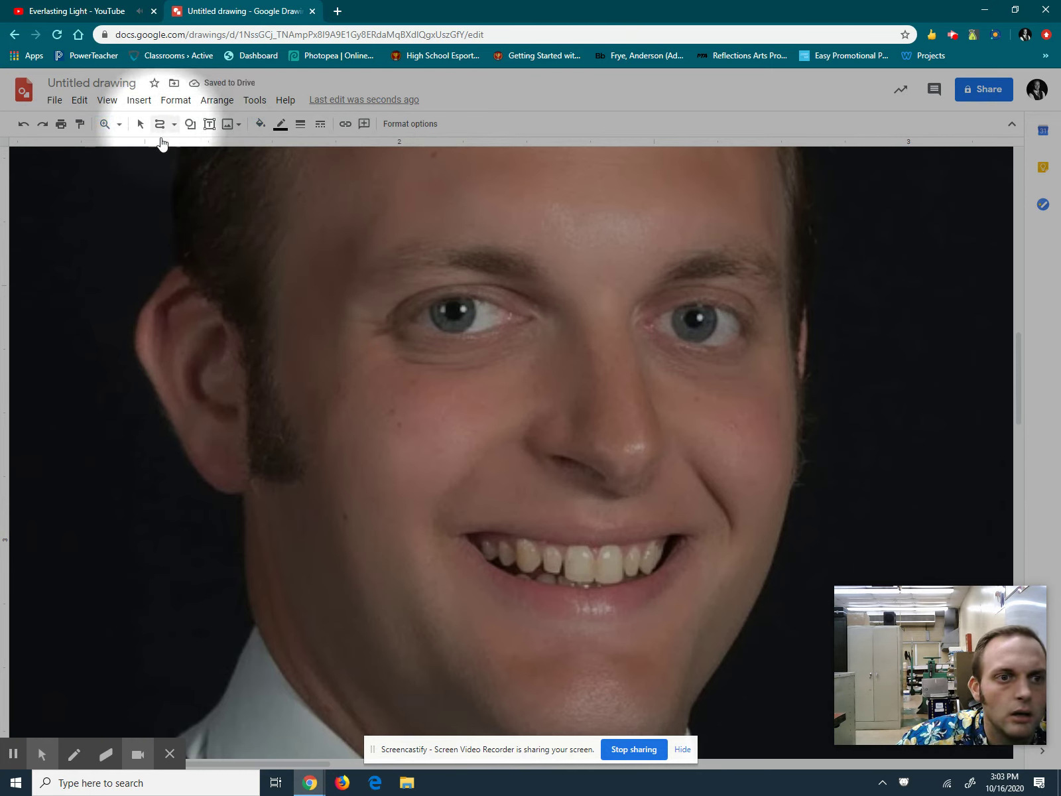
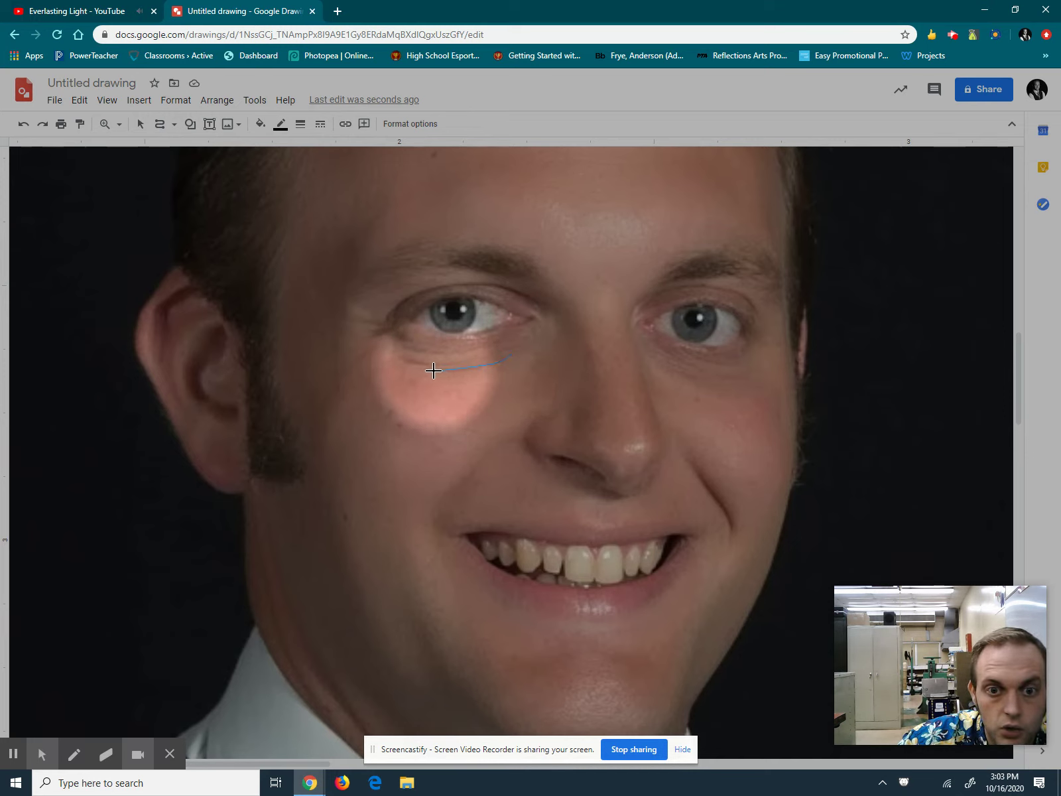
double_click(396, 351)
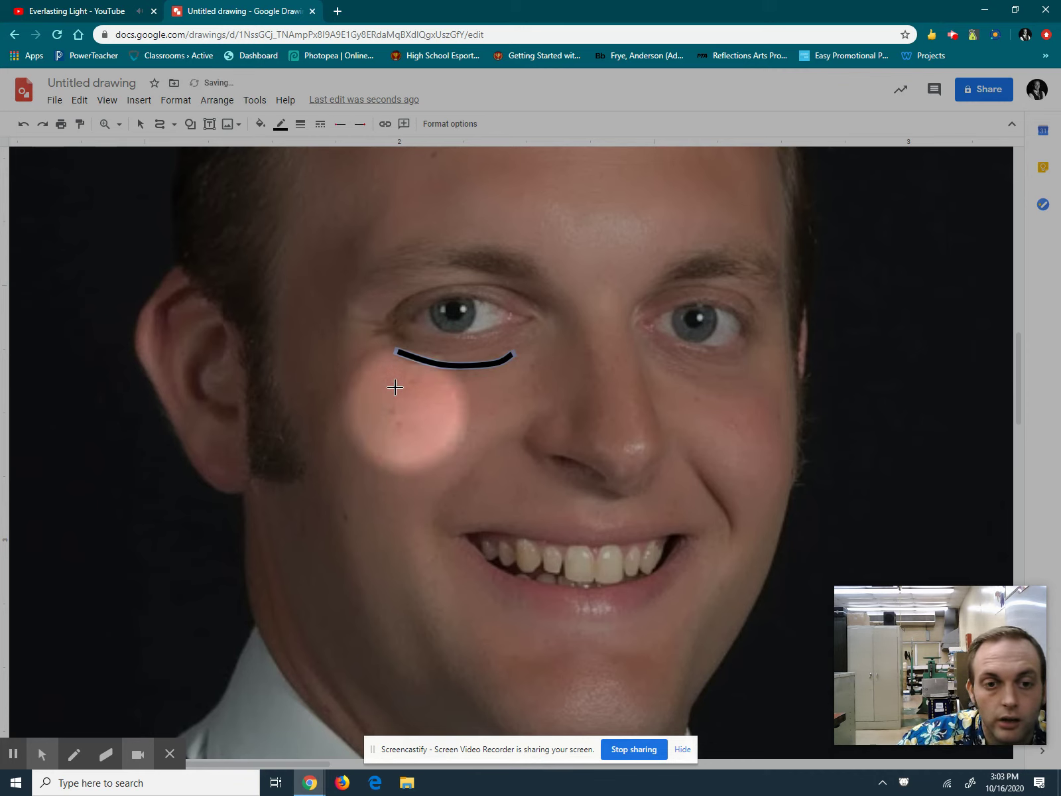
Draw two short wrinkle lines fanning out from the outer corner of the eye on the photo's left side
left_click(341, 315)
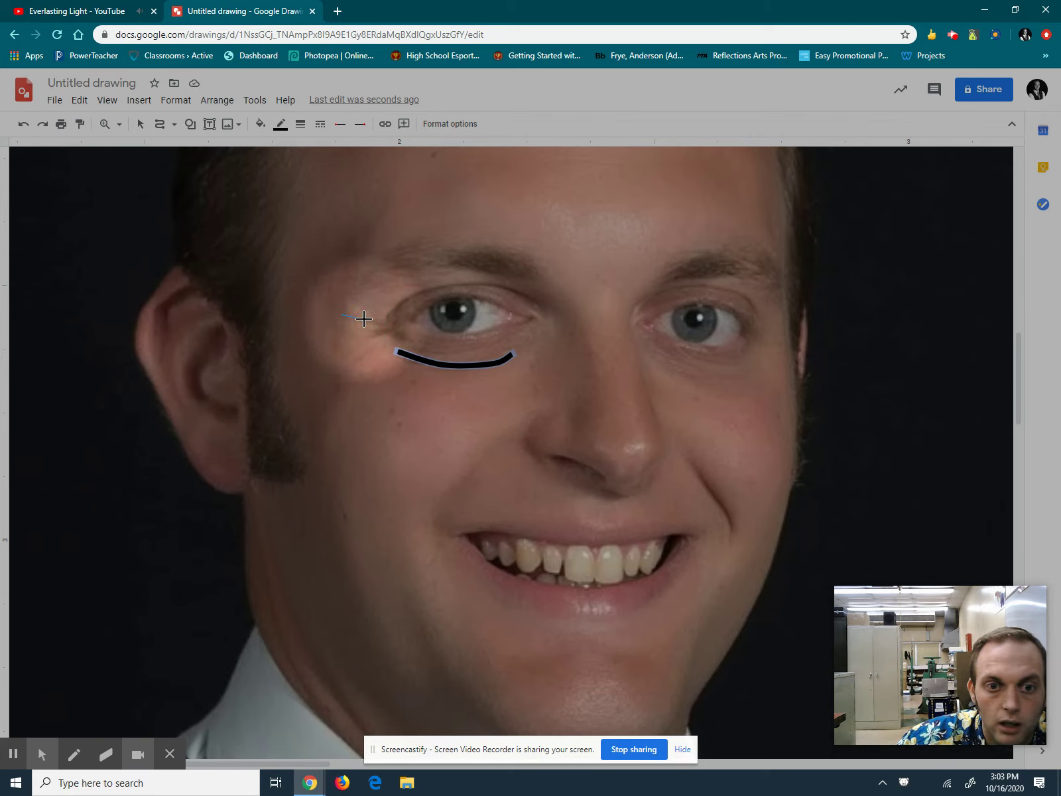
left_click(391, 322)
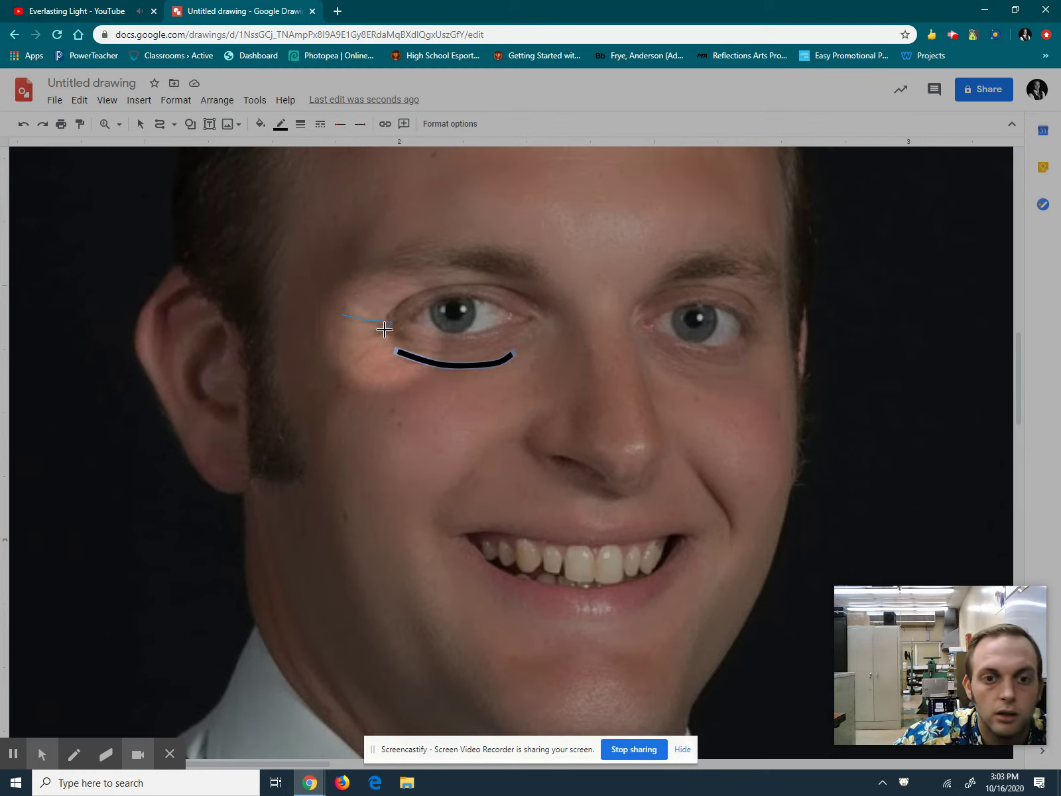
double_click(390, 322)
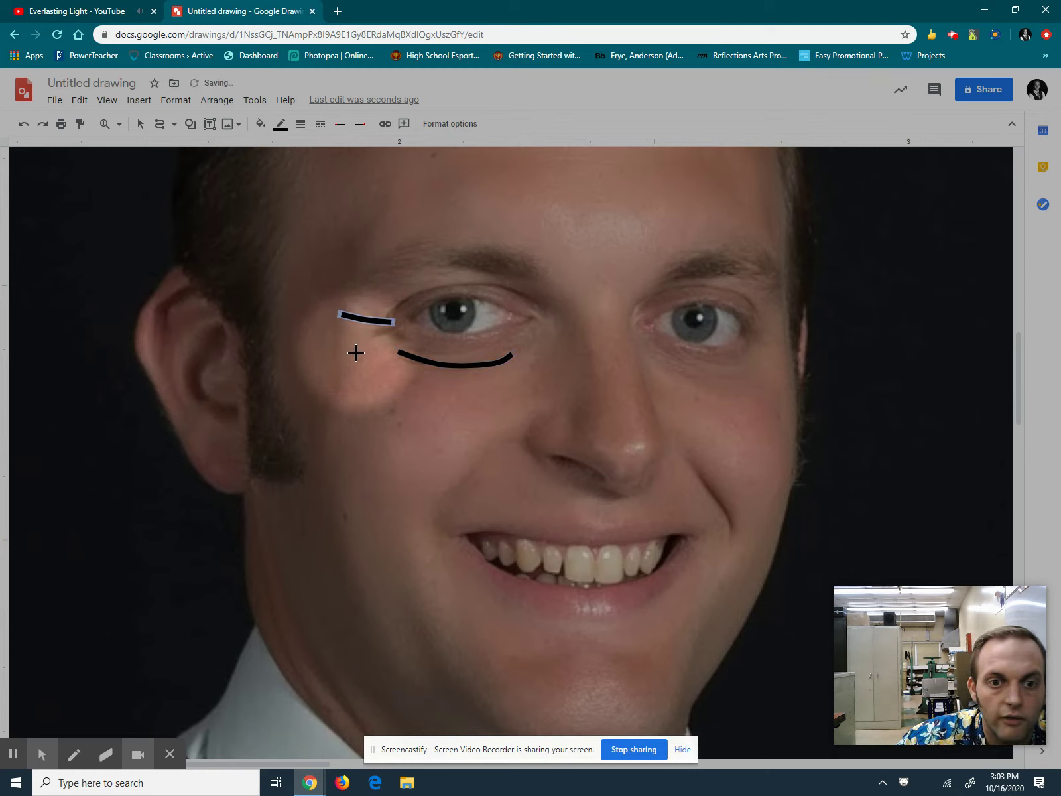
left_click(357, 340)
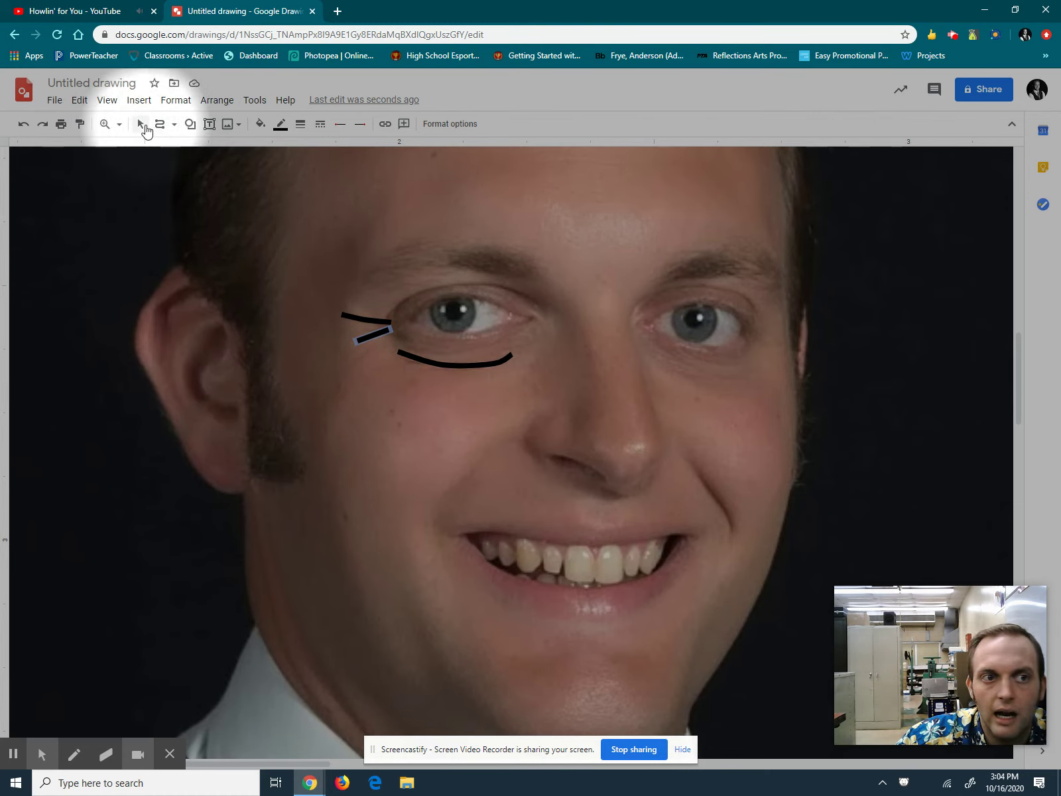
Draw an under-eye curve and a short outer-corner wrinkle line for the eye on the photo's right side
mouse_move(649, 342)
left_mouse_down()
mouse_move(727, 367)
mouse_move(675, 353)
mouse_move(704, 372)
mouse_move(752, 359)
mouse_move(779, 321)
left_mouse_up()
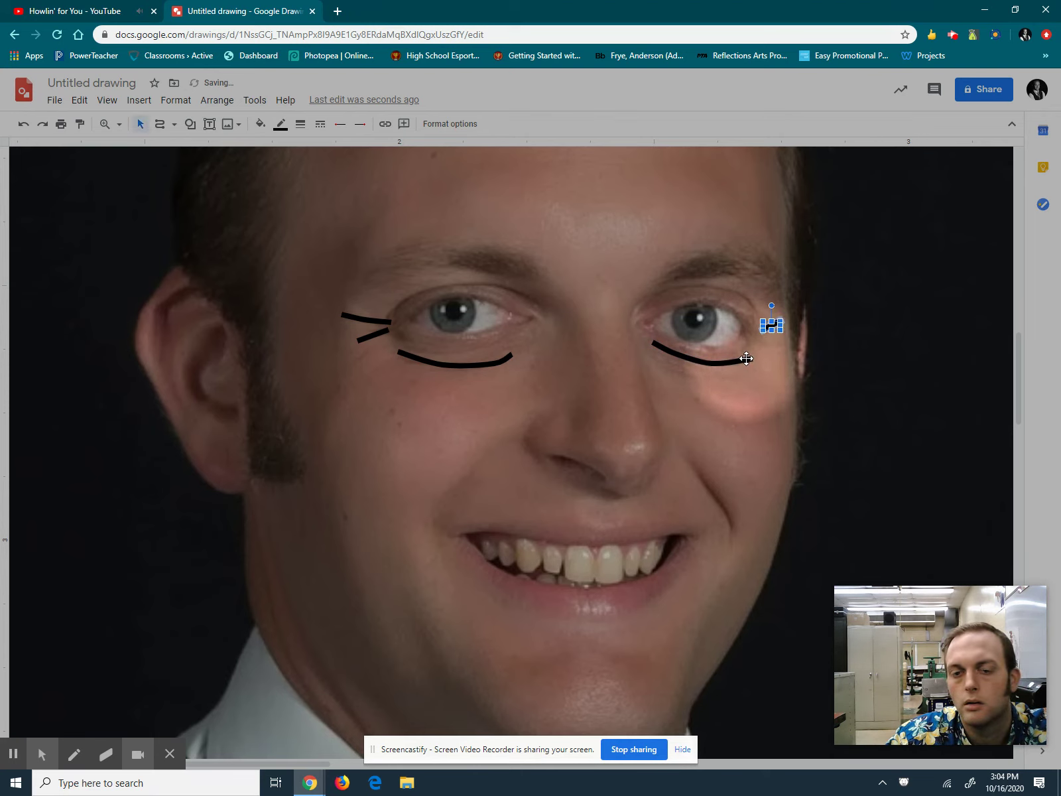
left_click(346, 241)
left_click(140, 125)
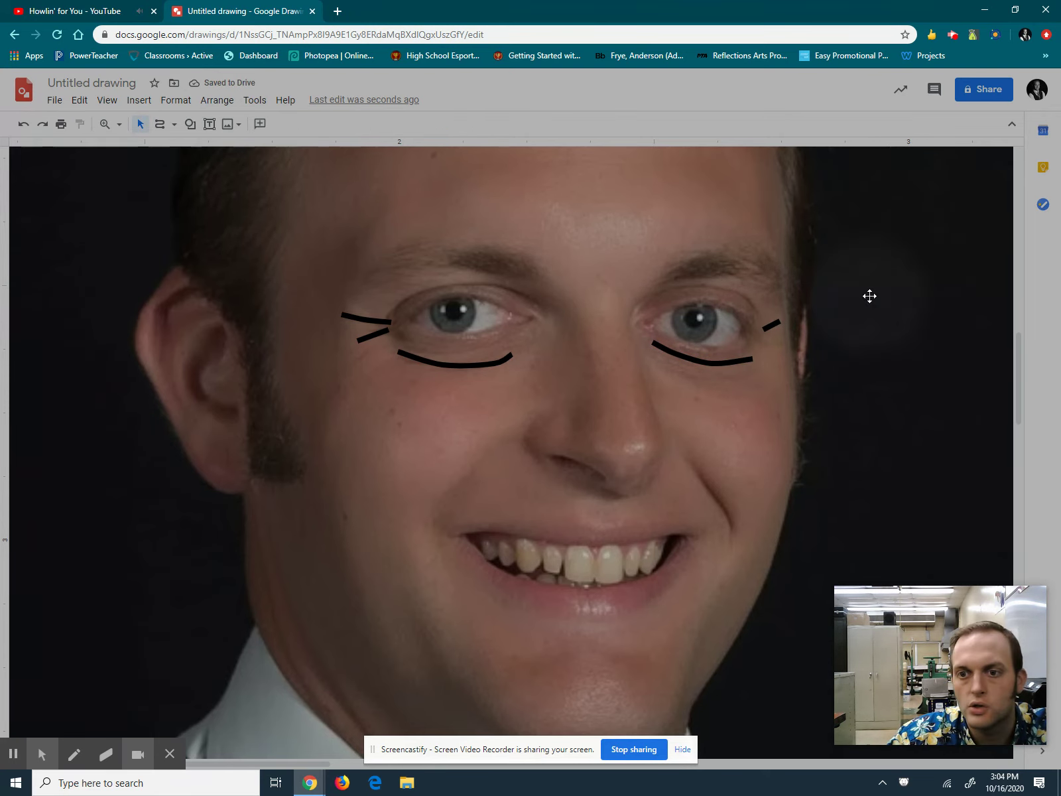
Select all five under-eye and wrinkle lines around both eyes together
left_click(767, 322)
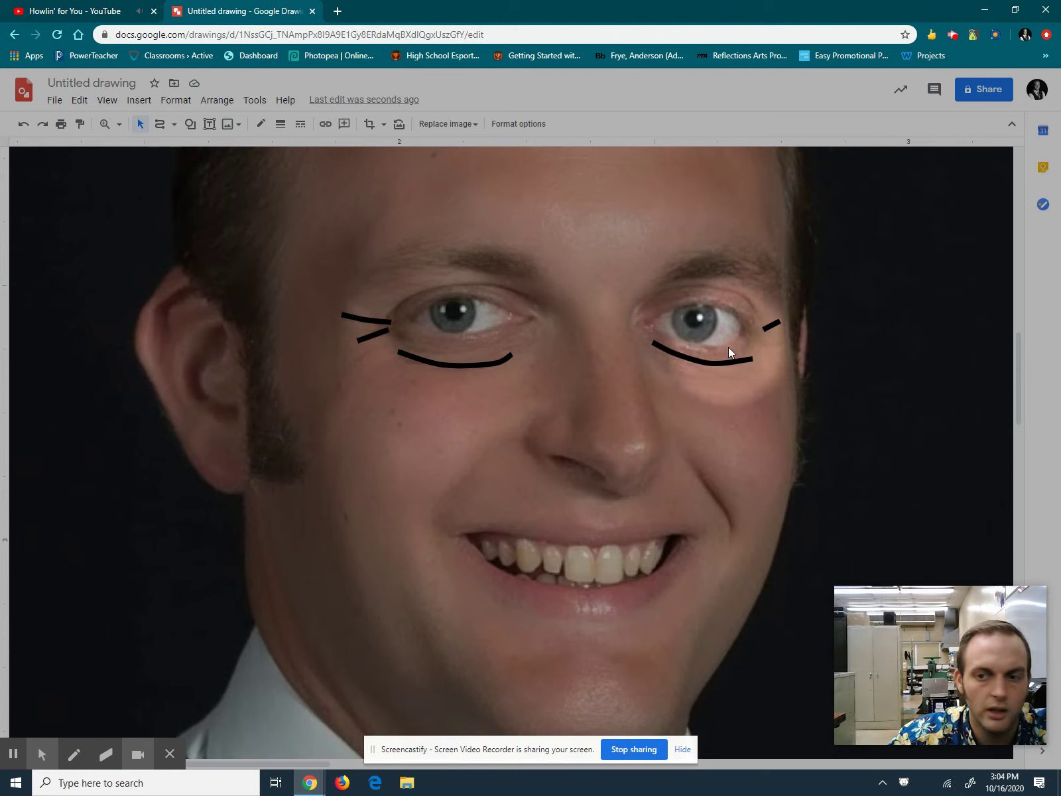
left_click(777, 324)
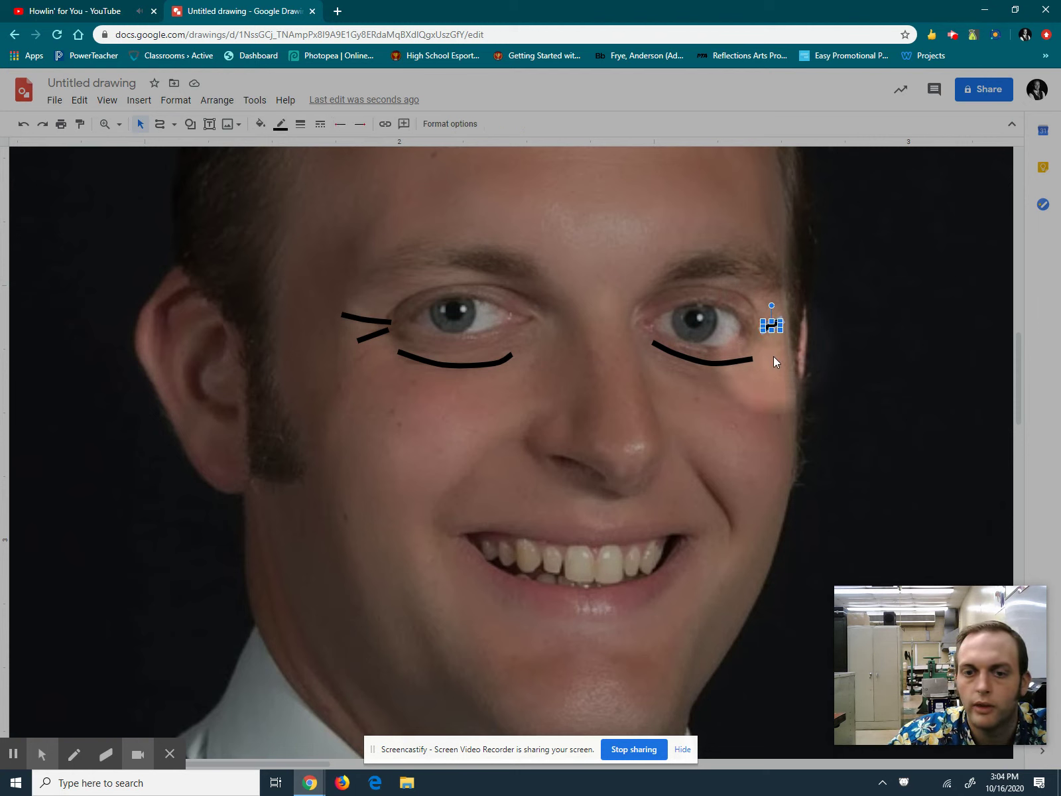
left_click(669, 351, "shift")
left_click(496, 361, "shift")
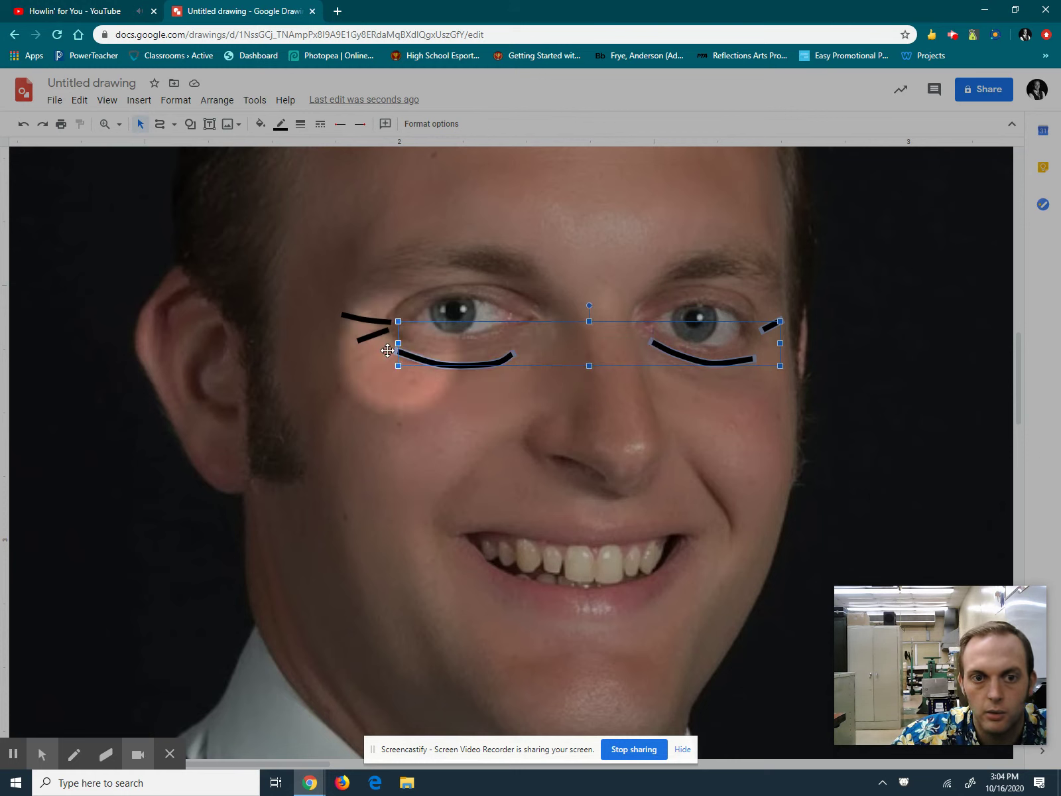
left_click(378, 335, "shift")
left_click(349, 314, "shift")
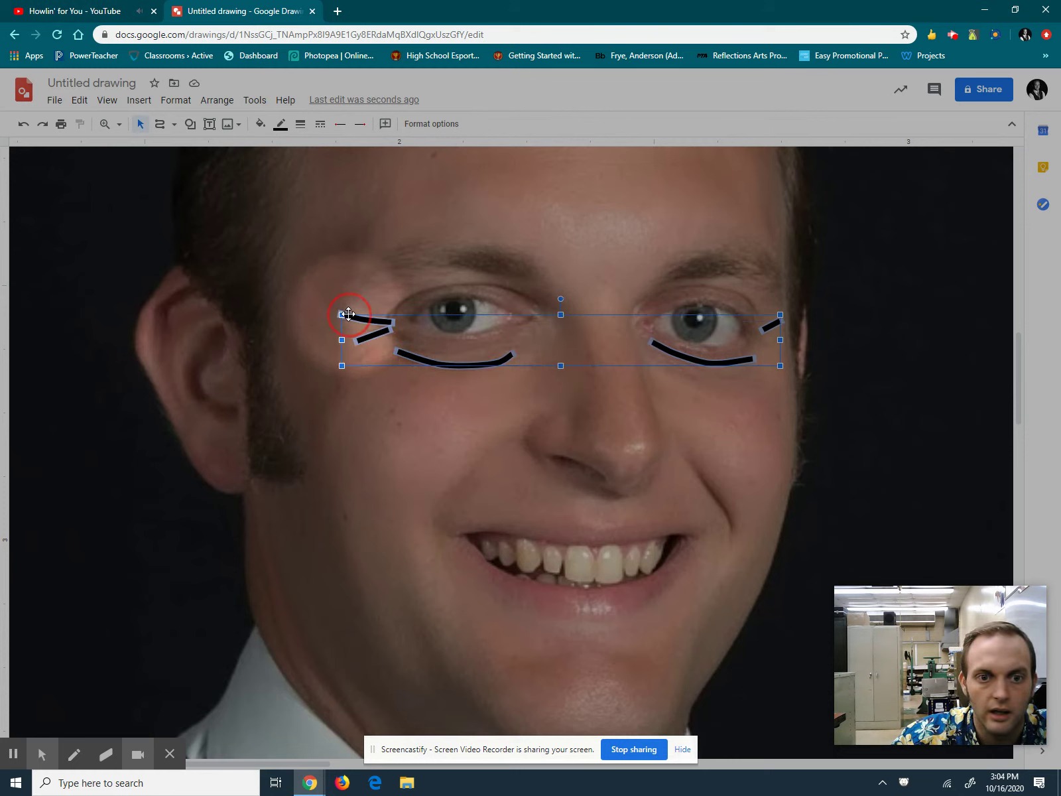
left_click(301, 126)
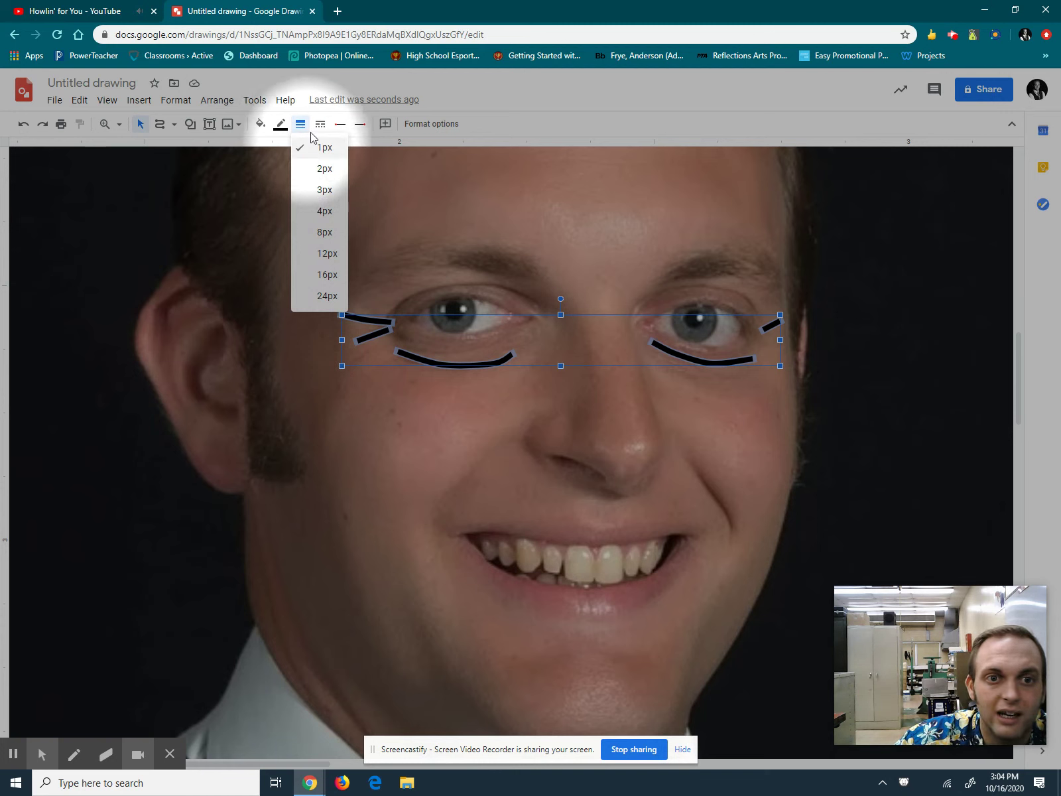
left_click(317, 129)
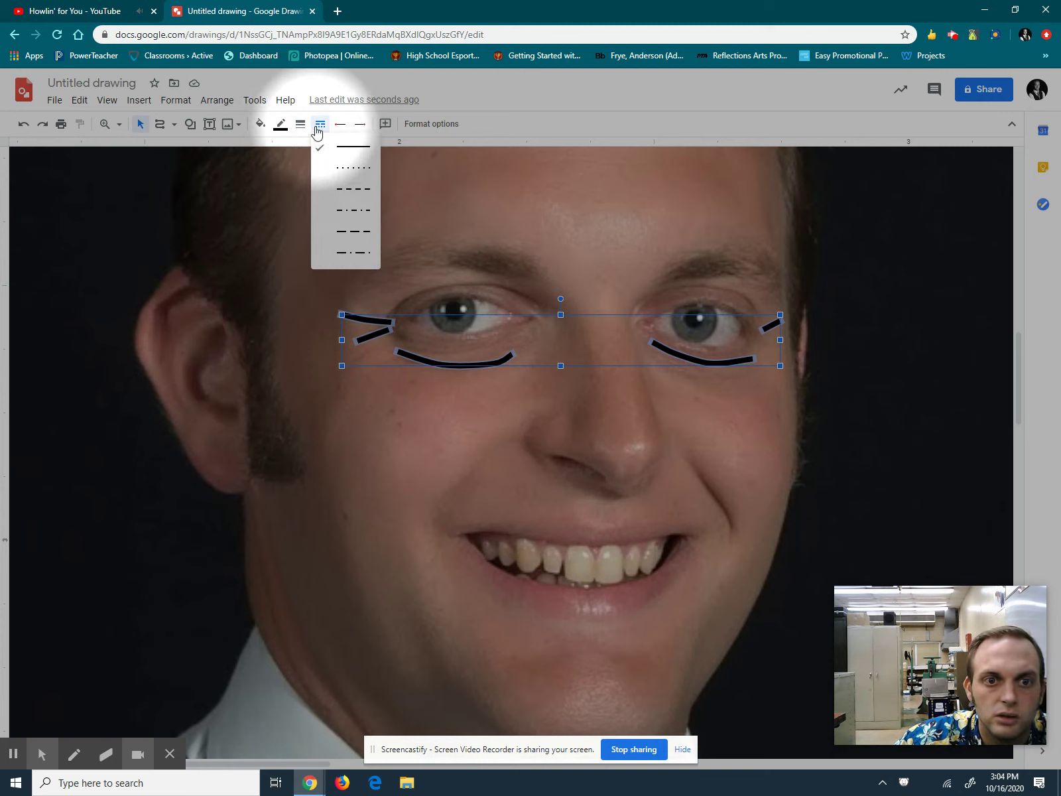
left_click(301, 126)
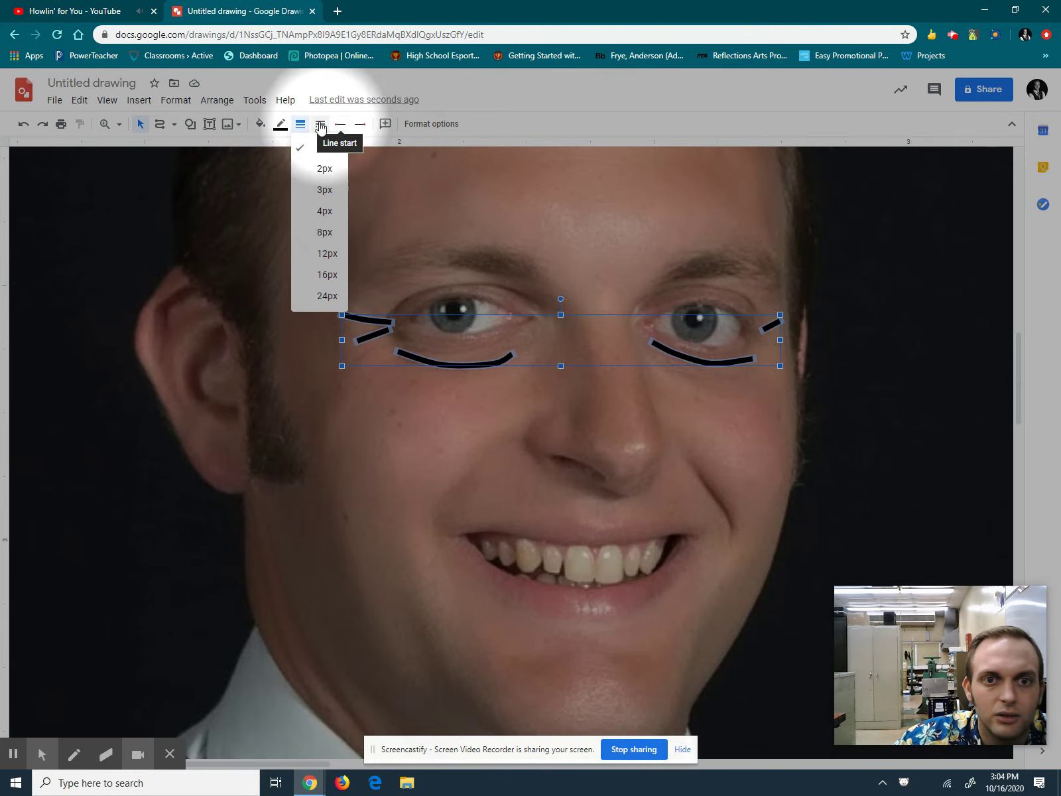
Try to narrow the selected eye lines by reducing their combined width in the size options
left_click(418, 127)
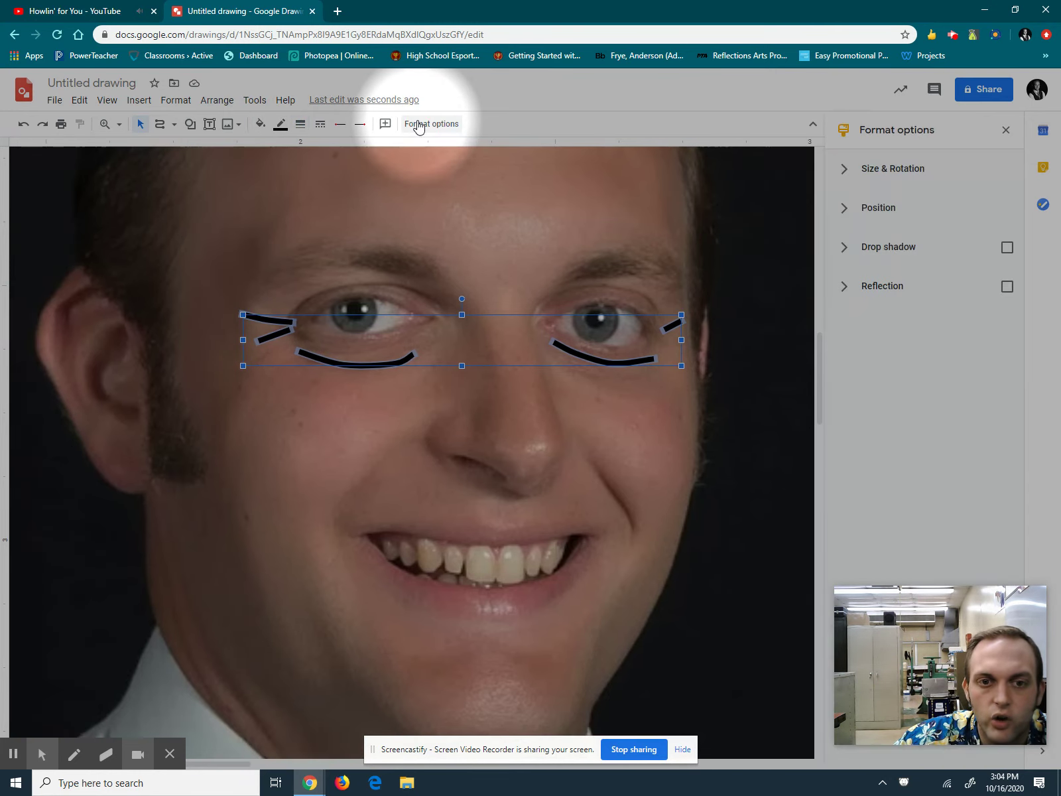
left_click(904, 174)
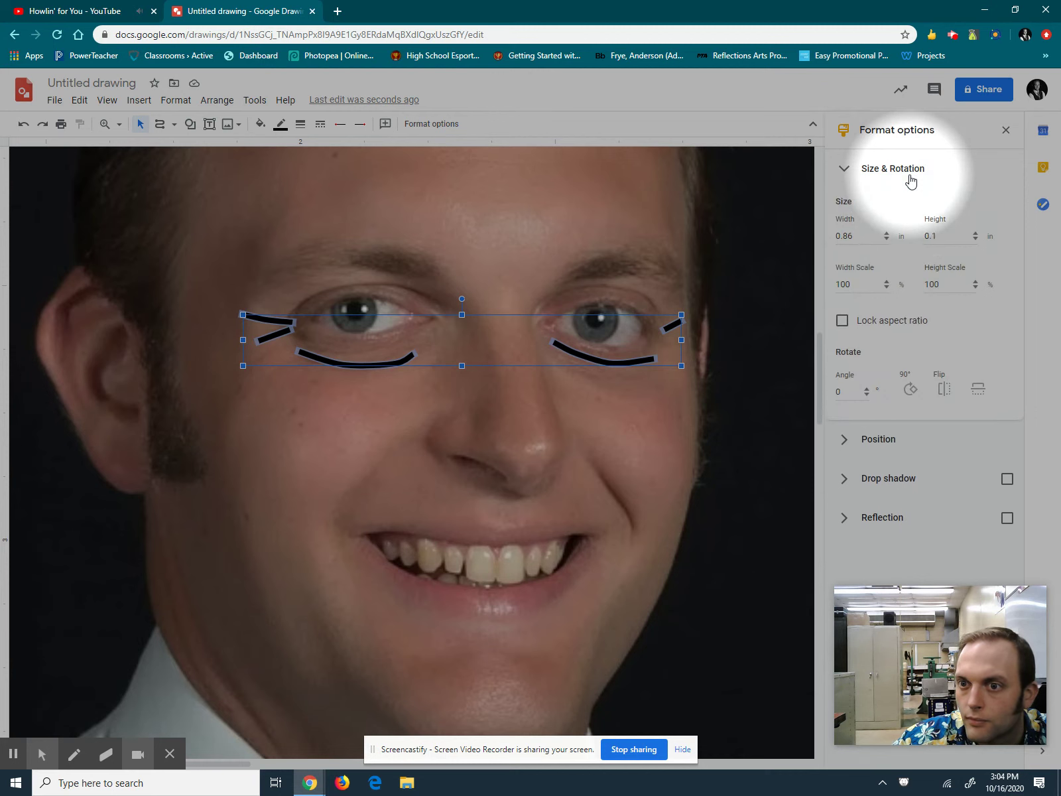
left_click(887, 239)
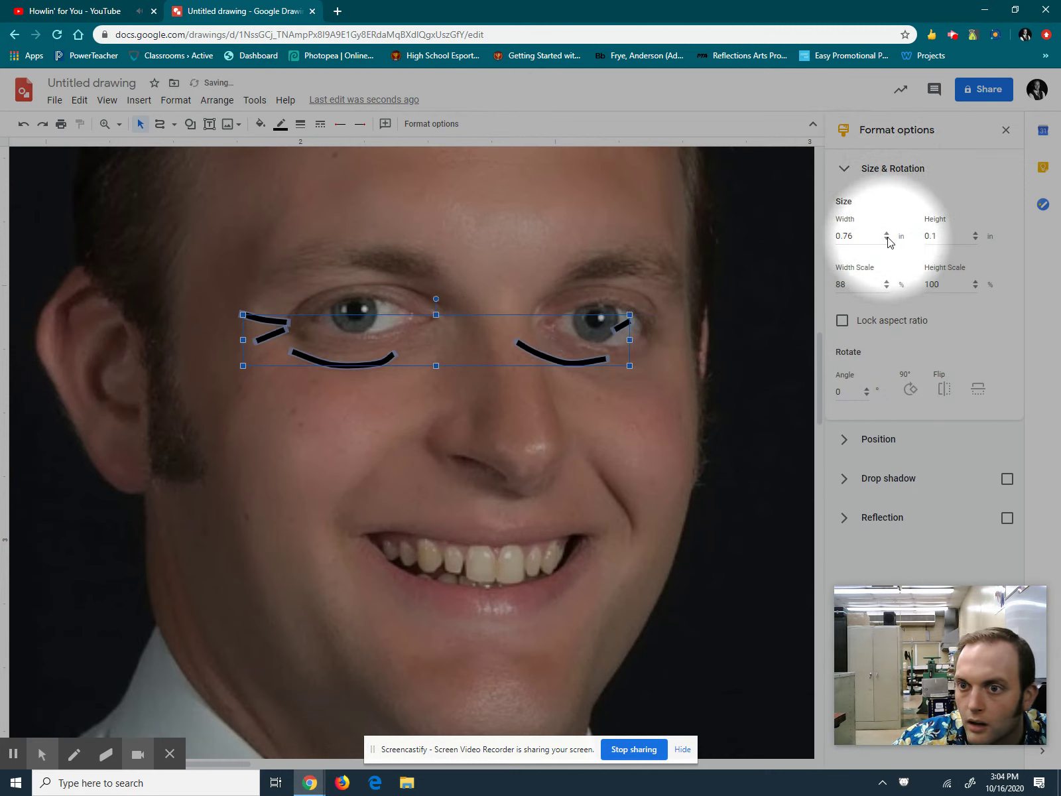
left_click(887, 239)
left_click(887, 239)
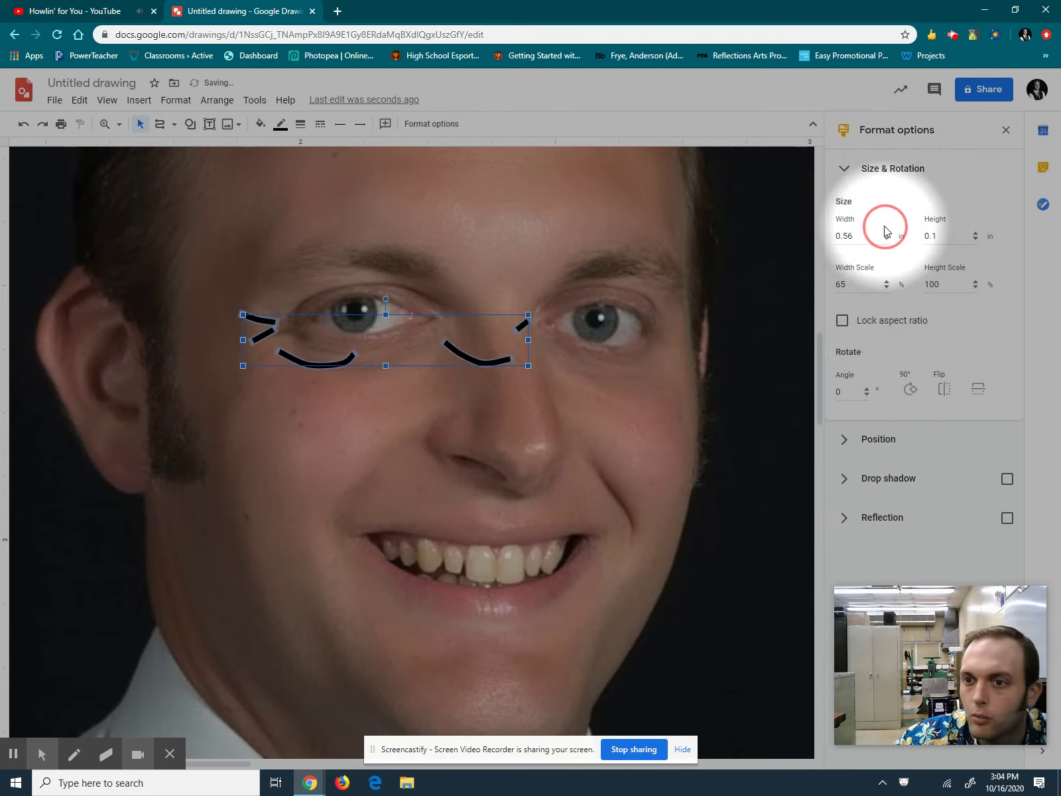
left_click(888, 234)
left_click(887, 235)
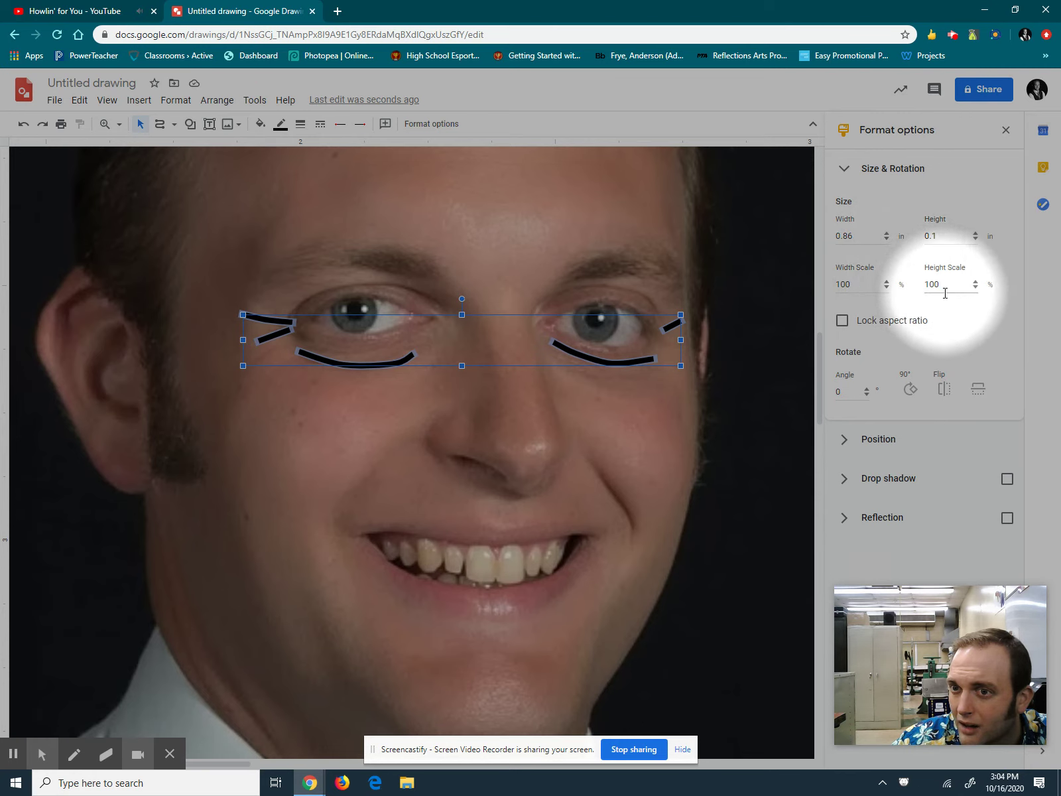
left_click(876, 184)
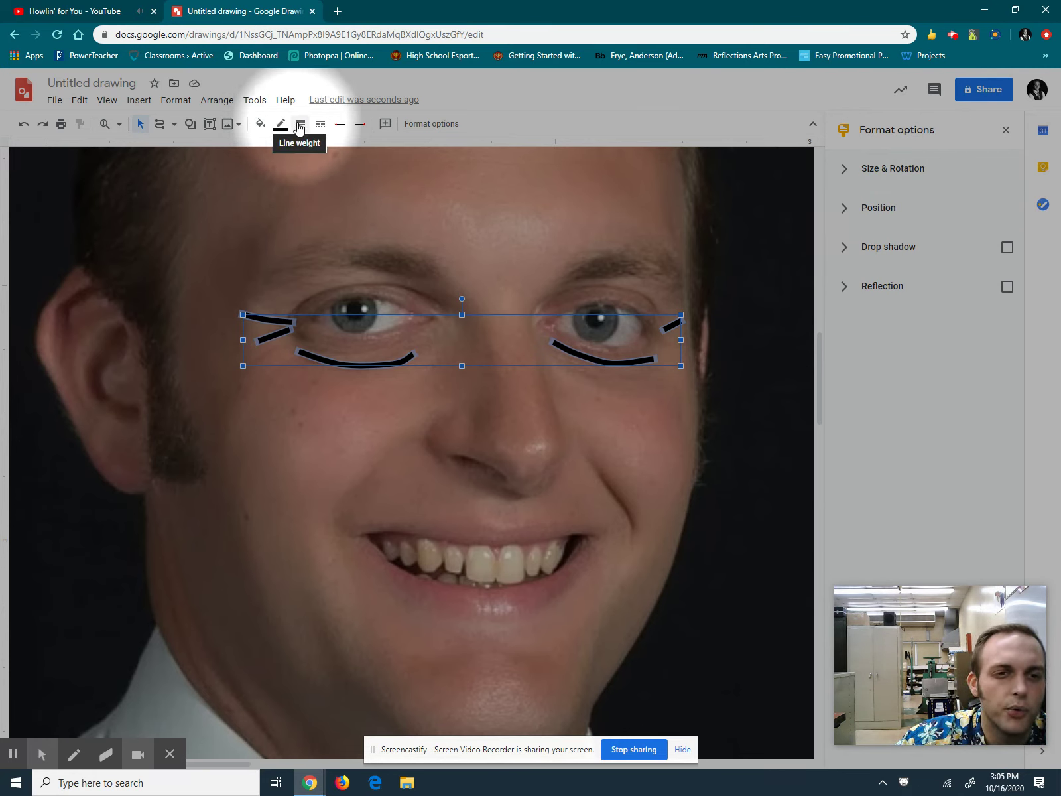
Set the line weight of the selected under-eye and wrinkle lines to 1px
left_click(299, 125)
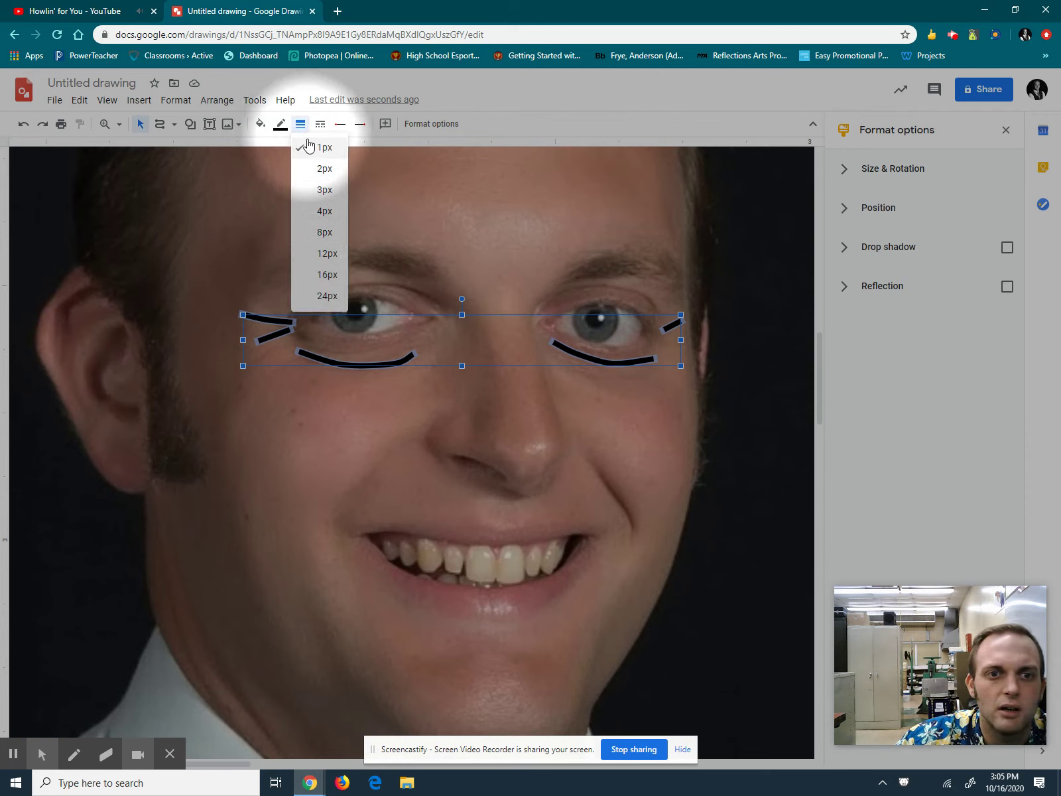
left_click(307, 147)
right_click(300, 144)
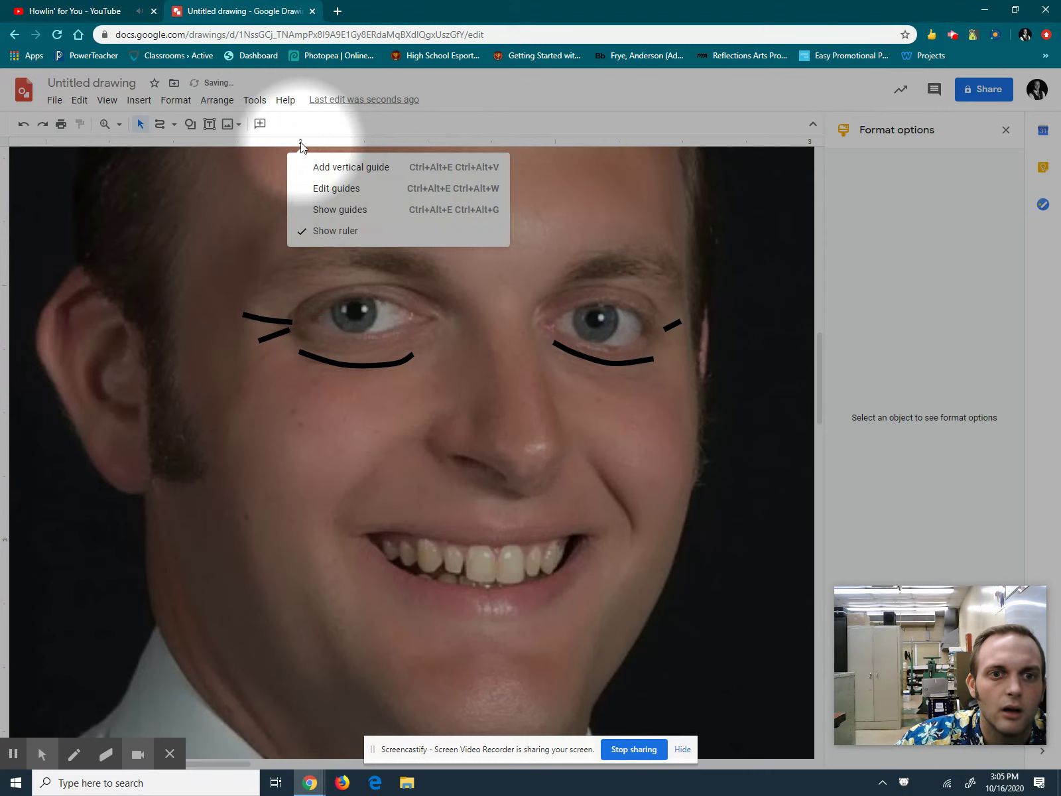
left_click(295, 135)
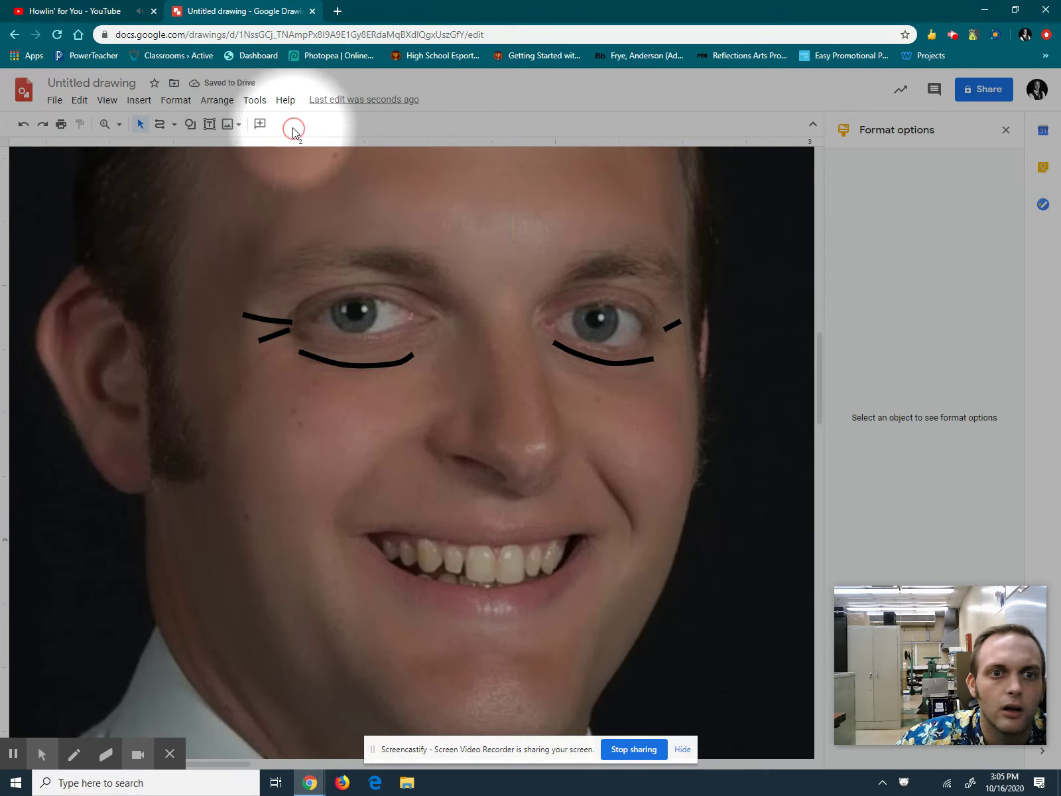
Try the Thin-thick line type on the selected under-eye and wrinkle lines around both eyes
left_click(674, 336)
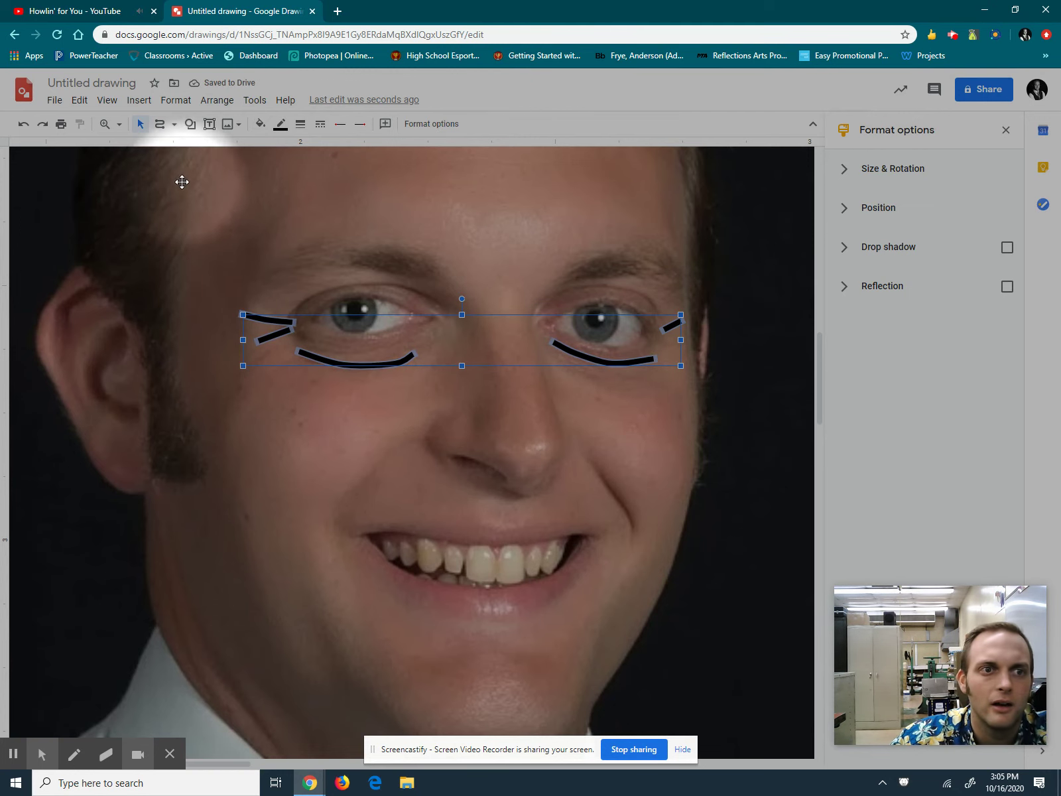
left_click(92, 105)
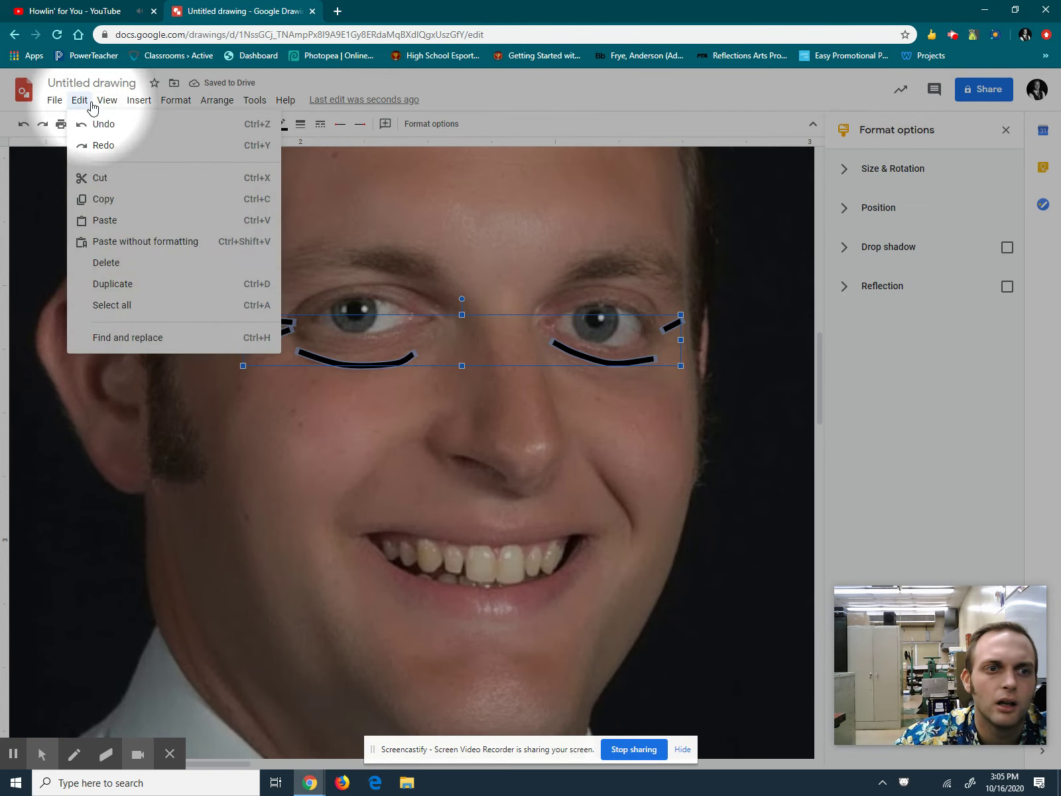
mouse_move(109, 102)
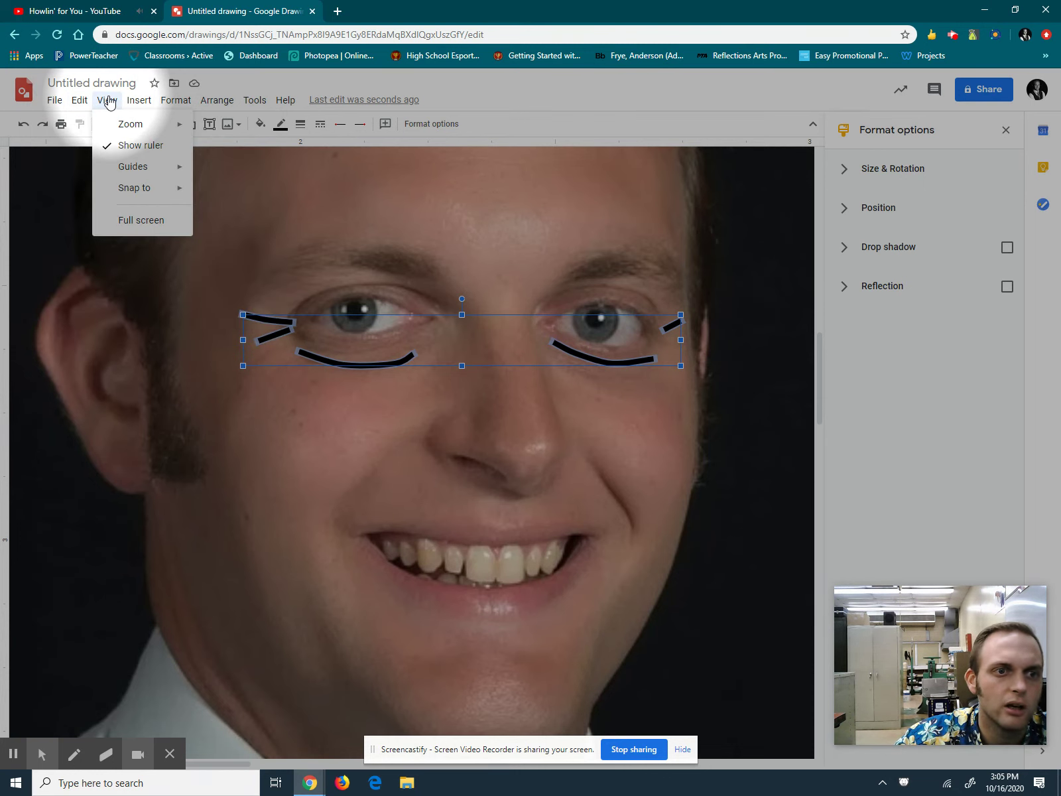
mouse_move(141, 104)
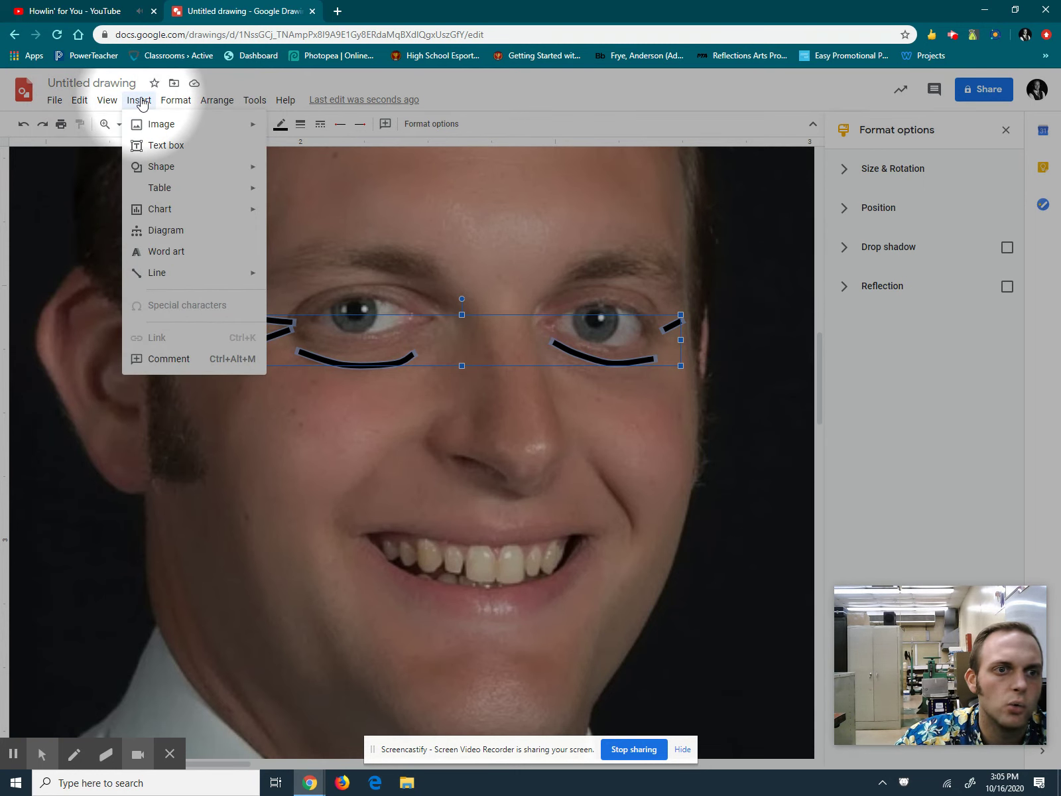
mouse_move(206, 284)
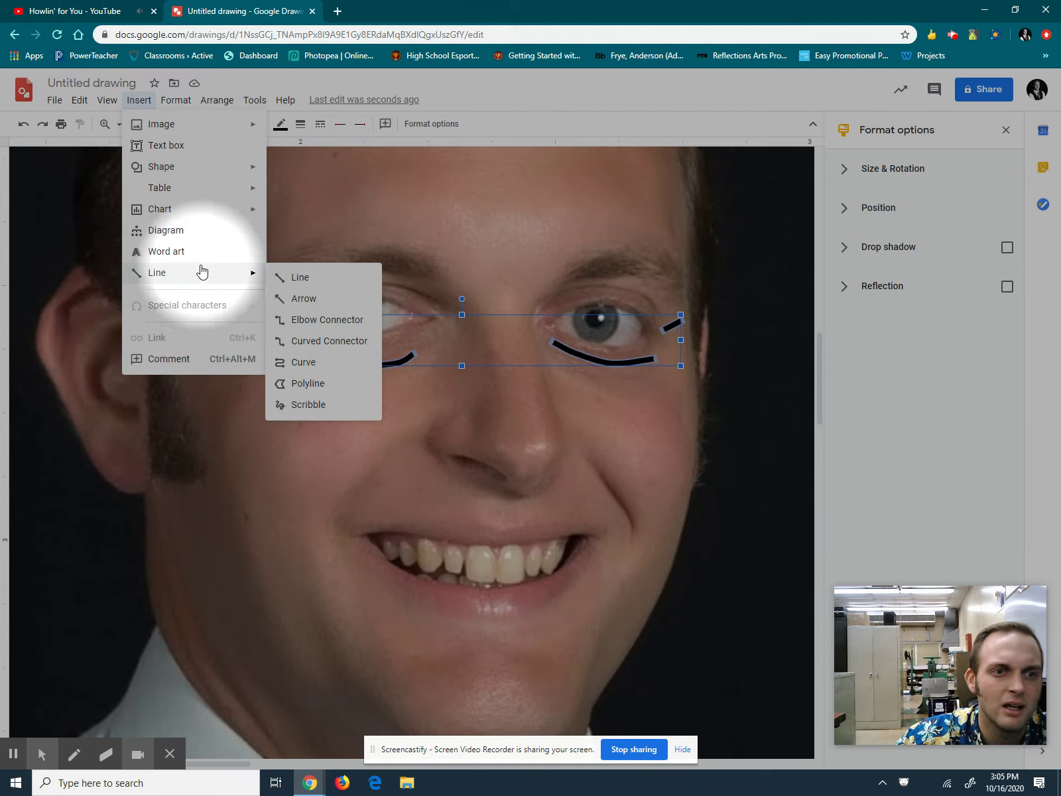
mouse_move(175, 106)
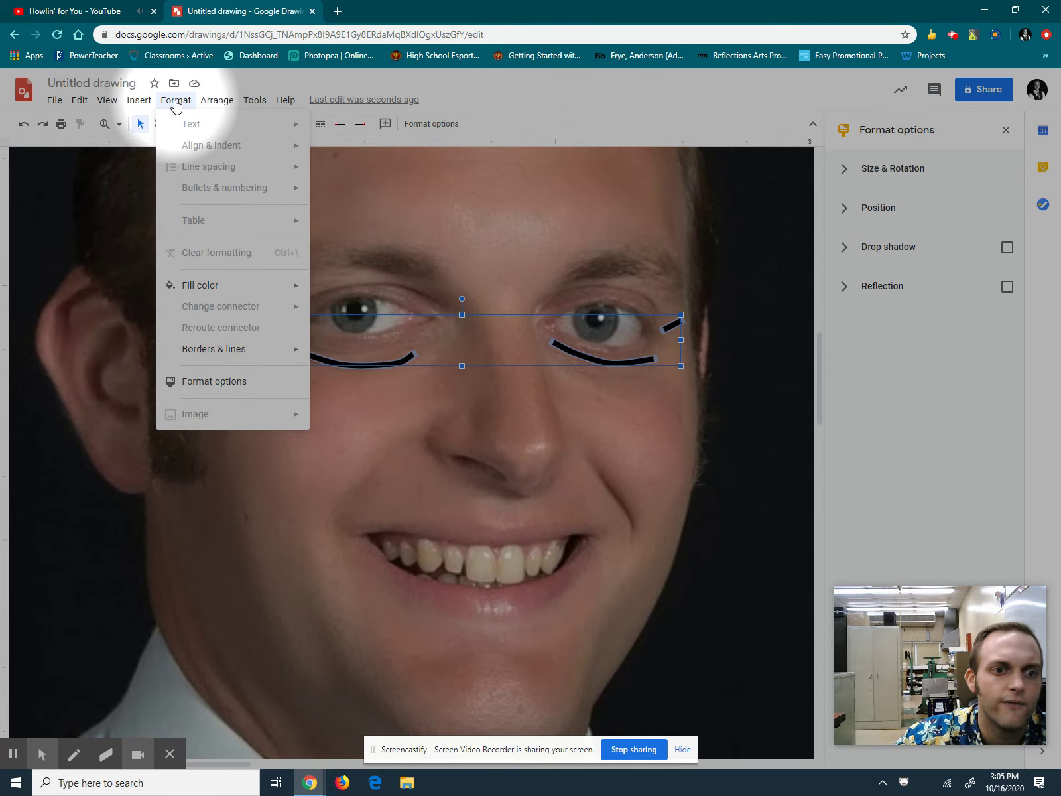
mouse_move(252, 357)
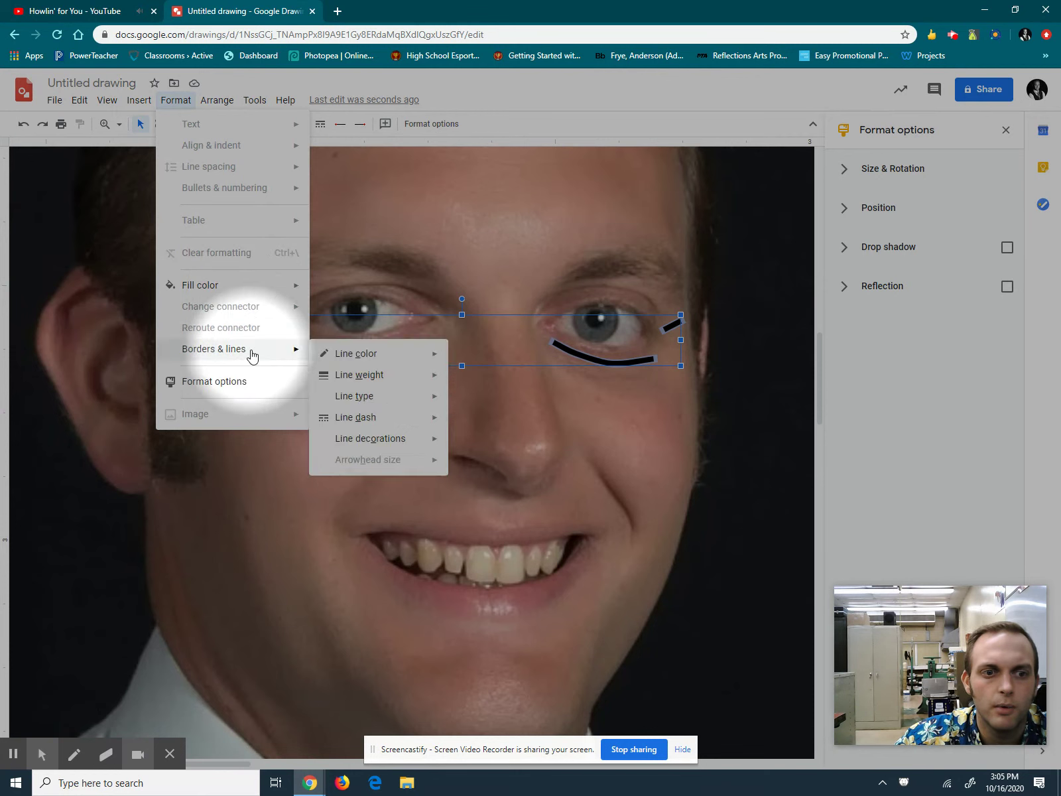
mouse_move(365, 377)
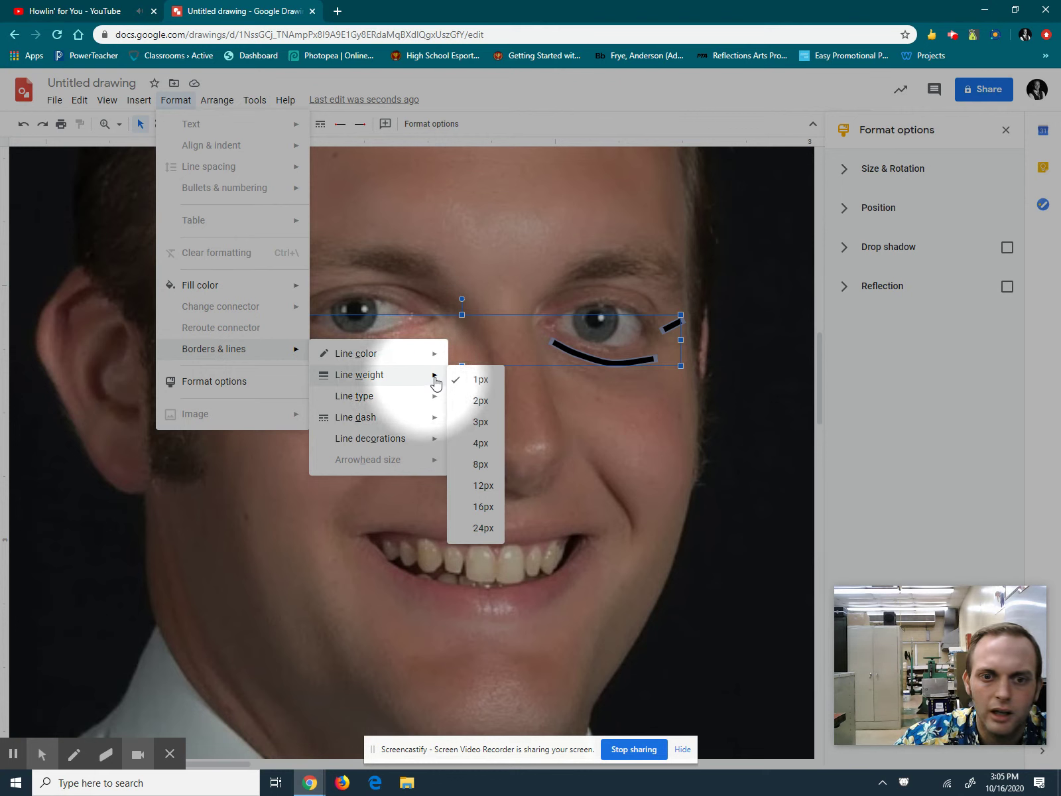
mouse_move(421, 405)
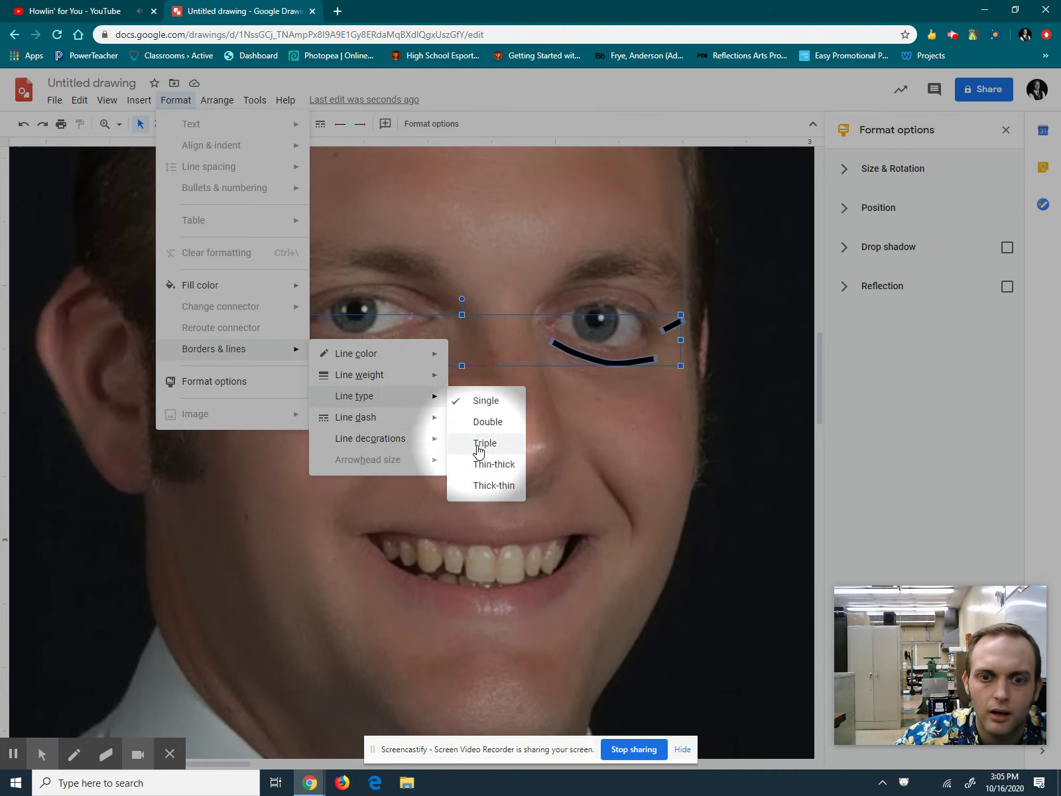
left_click(477, 466)
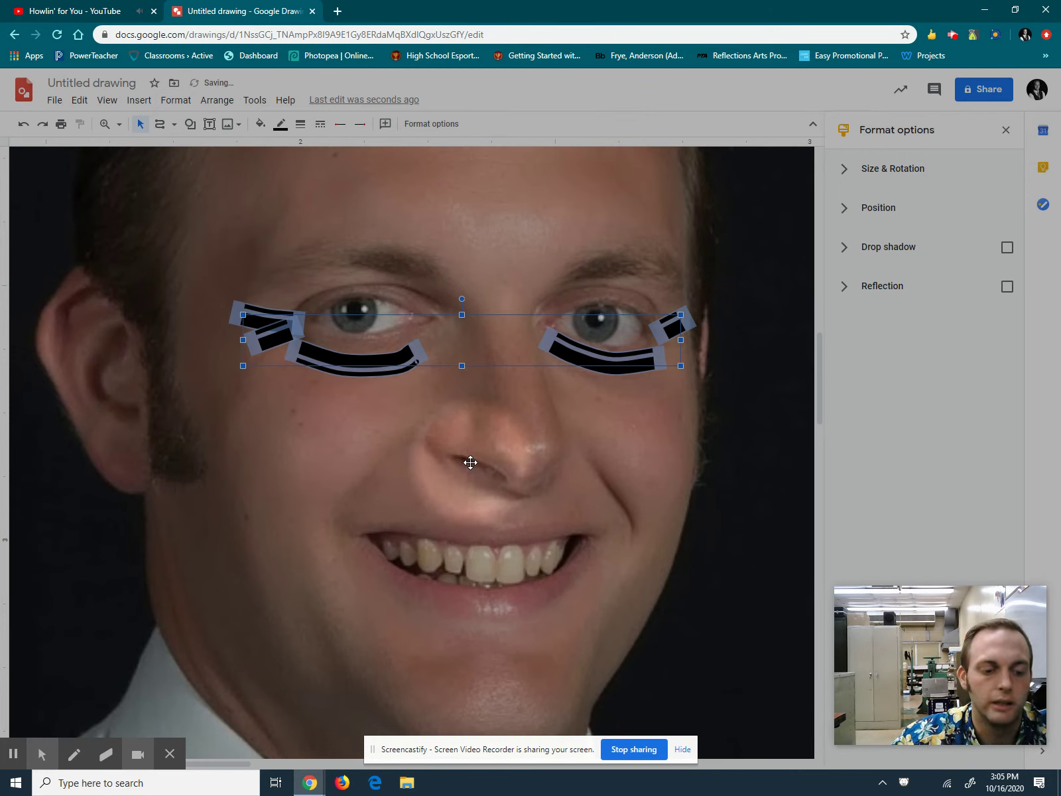
key("ctrl+z")
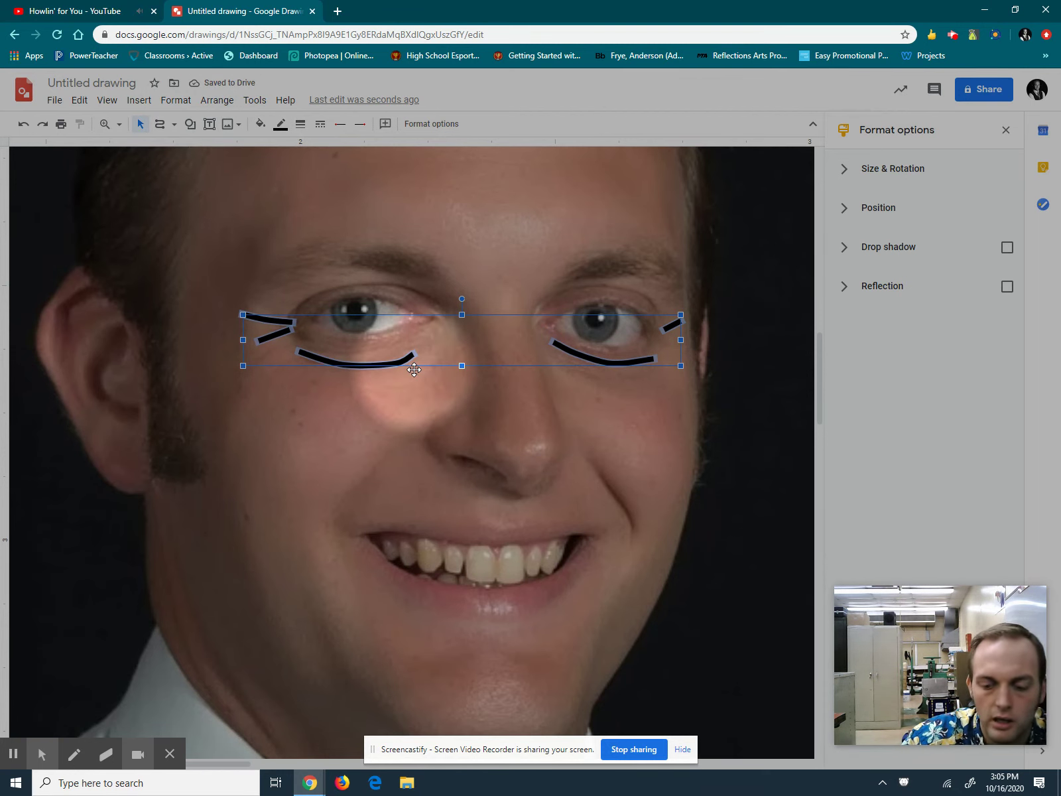
Send the selected under-eye and wrinkle lines behind the photo
key("ctrl+z")
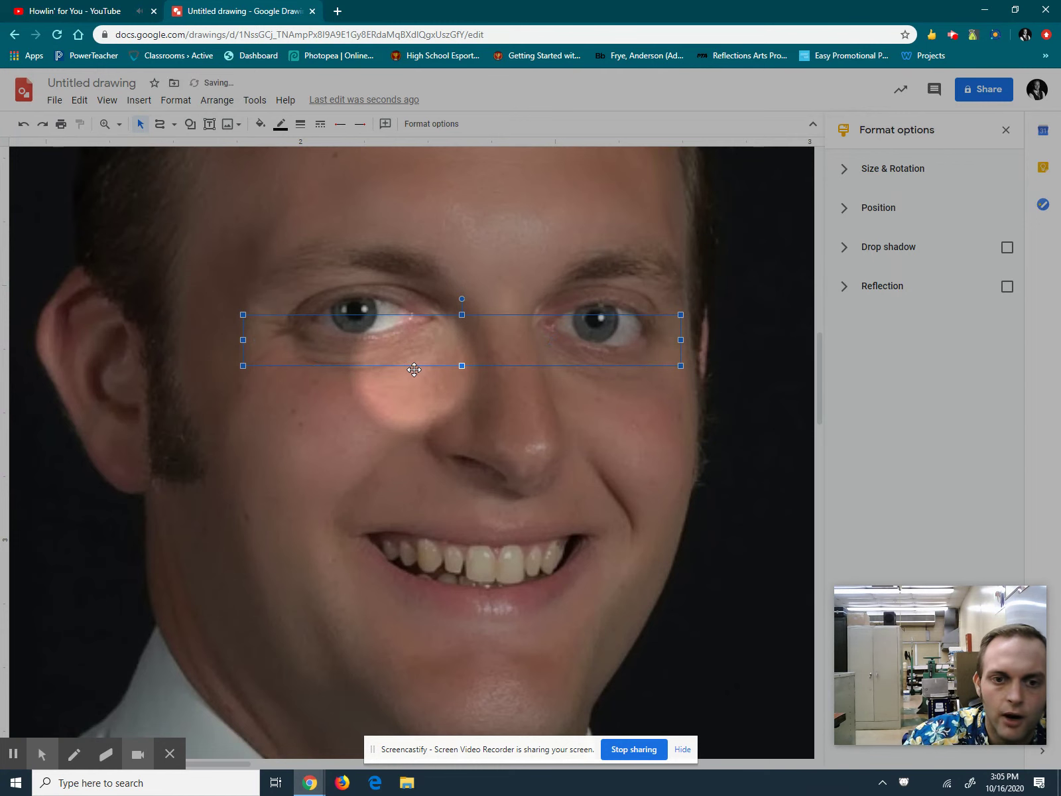
Draw a curve along the jawline, from the chin's right side under the chin and up to the bottom of the ear
left_click(125, 279)
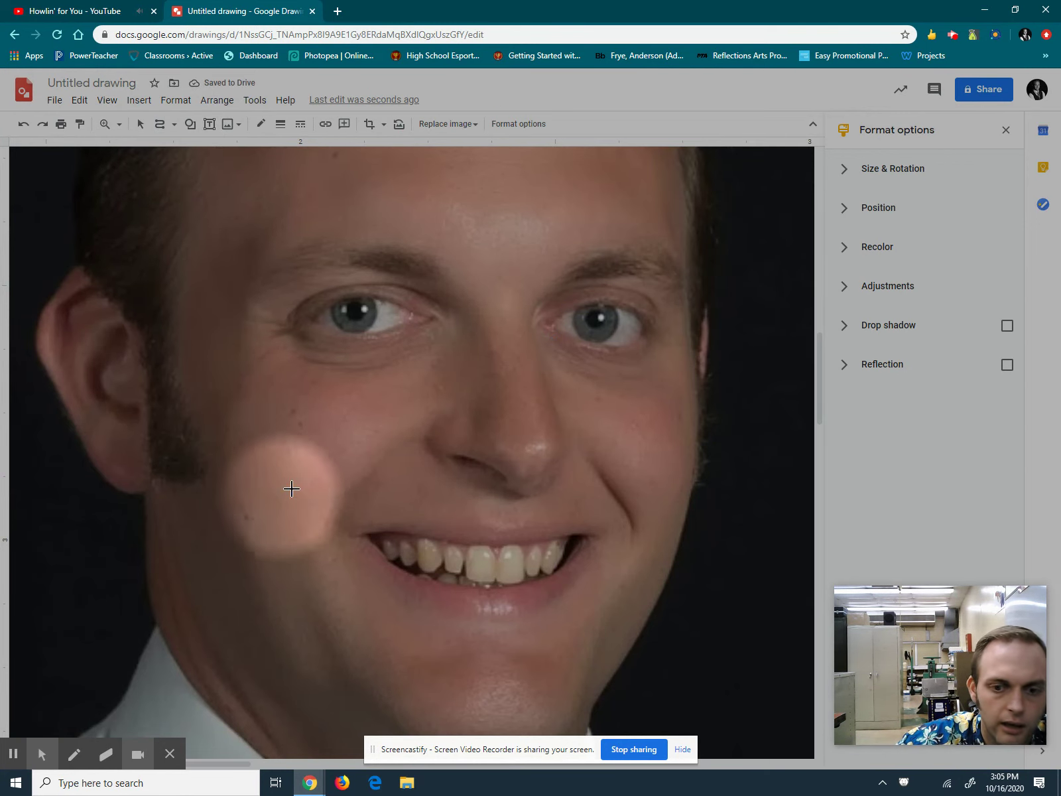
scroll(325, 472, "down", 1)
scroll(324, 471, "down", 3)
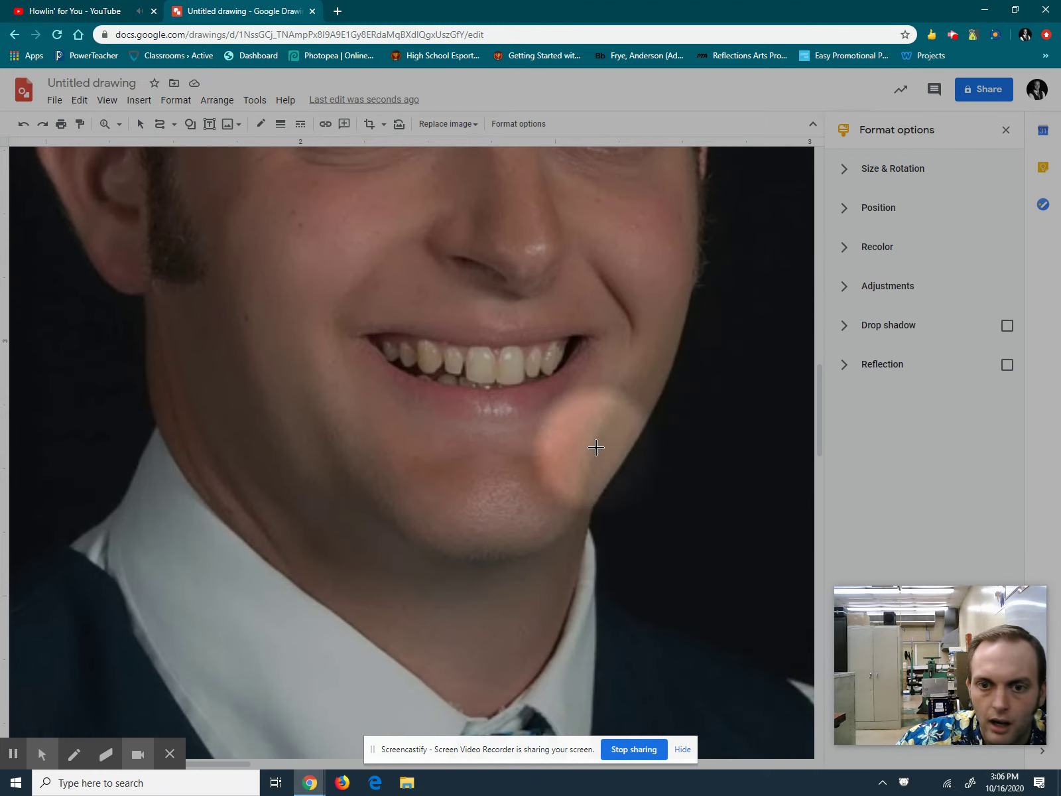
mouse_move(588, 471)
left_mouse_down()
mouse_move(565, 530)
mouse_move(490, 561)
mouse_move(449, 556)
mouse_move(364, 512)
mouse_move(302, 502)
mouse_move(288, 467)
mouse_move(203, 387)
mouse_move(151, 289)
left_mouse_up()
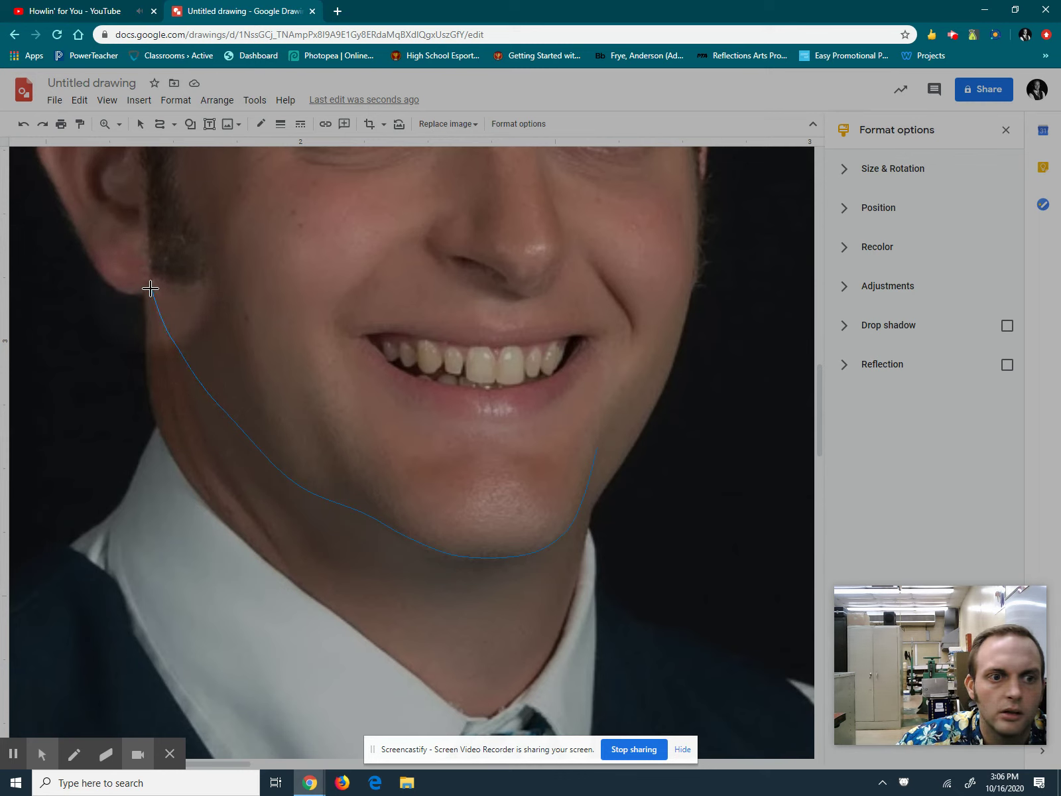
left_click_drag(153, 284, 152, 282)
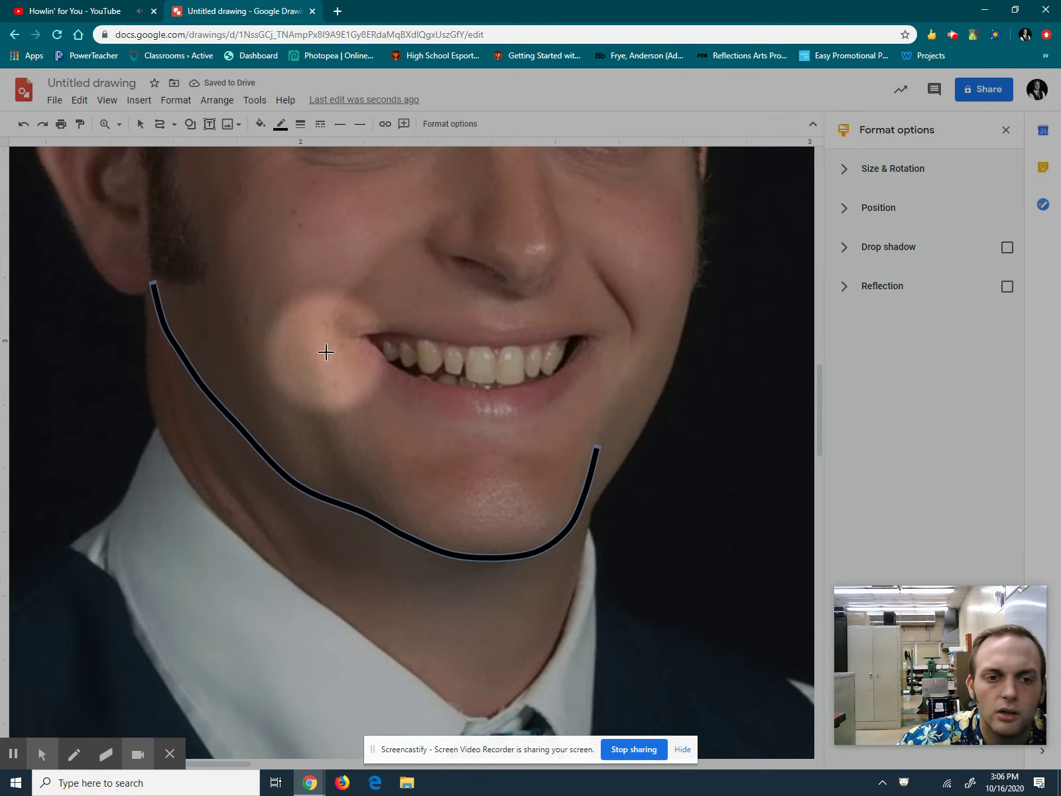
Change the jawline curve's line color to the darker custom tan and send it behind the photo
left_click(280, 124)
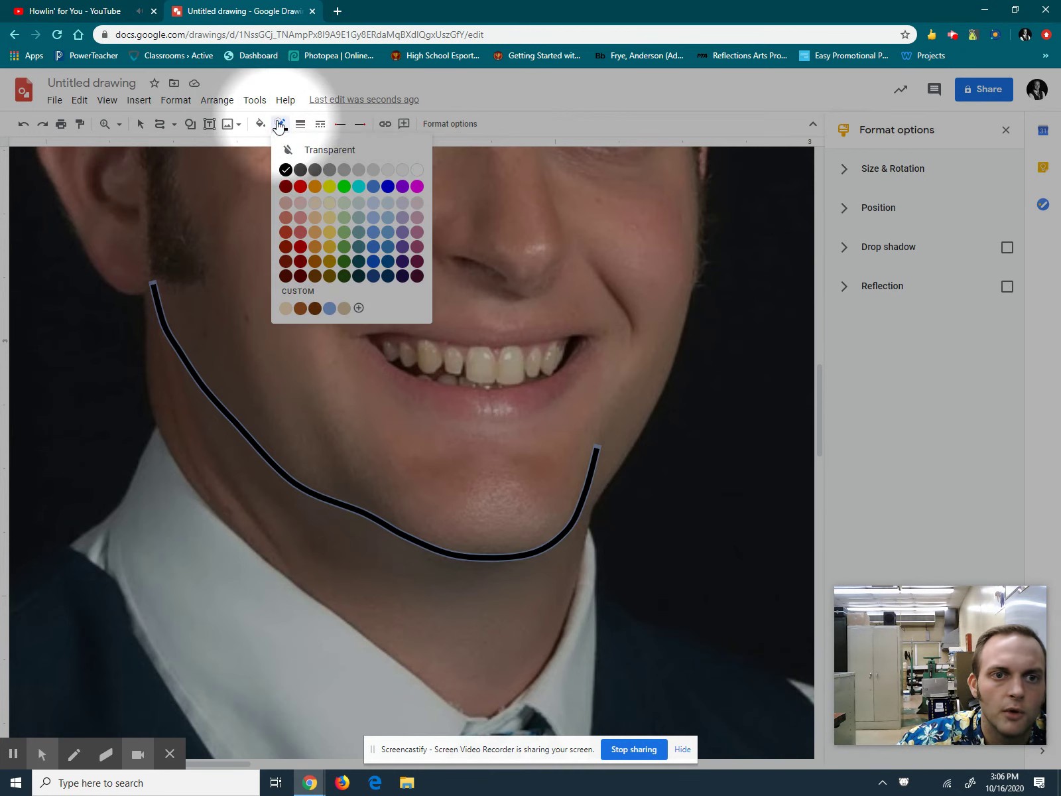
left_click(344, 308)
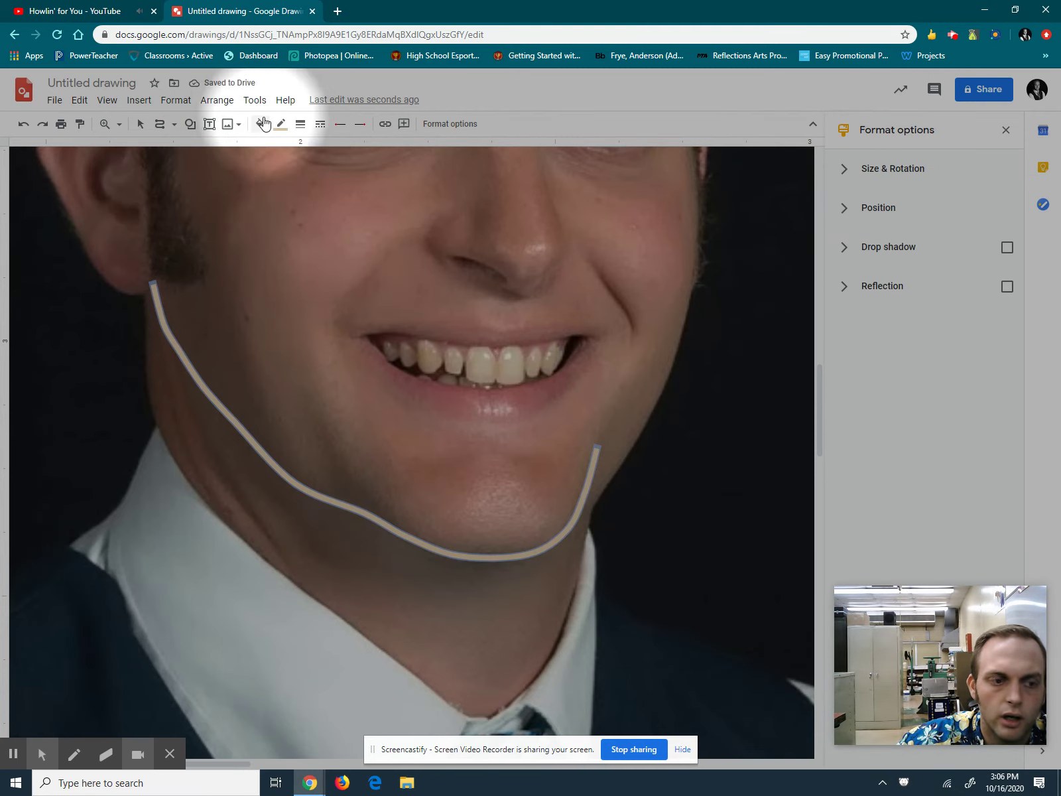
key("Delete")
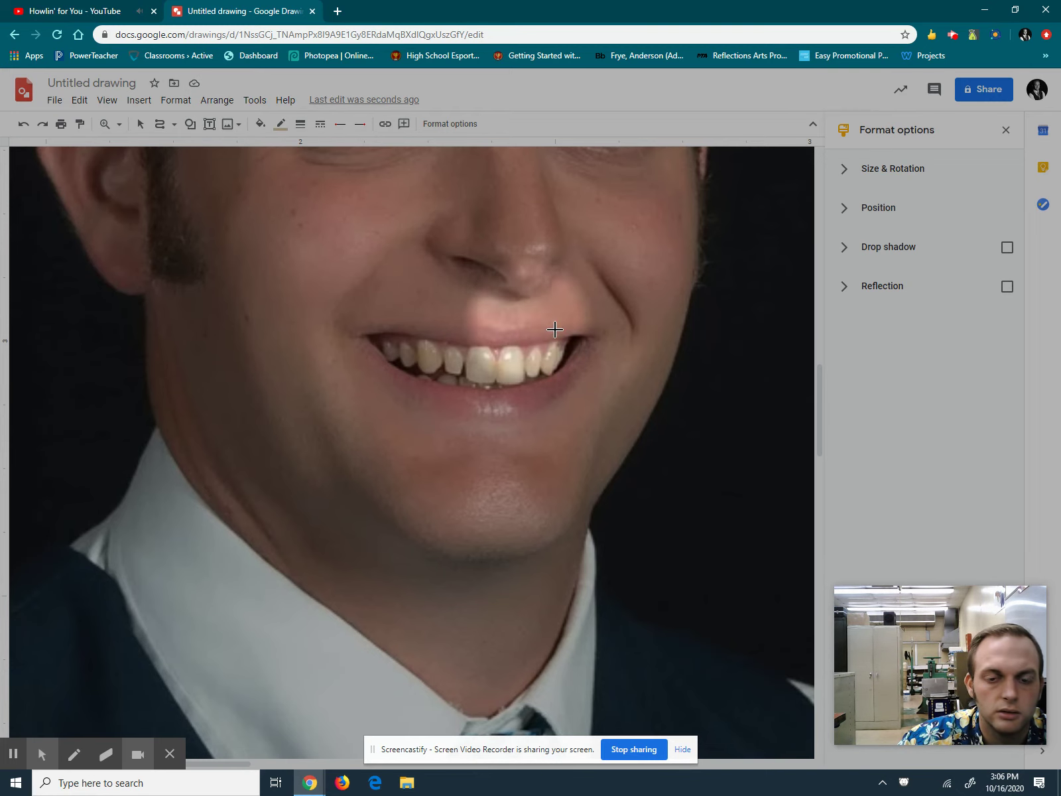
Set the zoom to 100% and delete the reference photo covering the cartoon
scroll(597, 352, "up", 8)
scroll(627, 379, "down", 2)
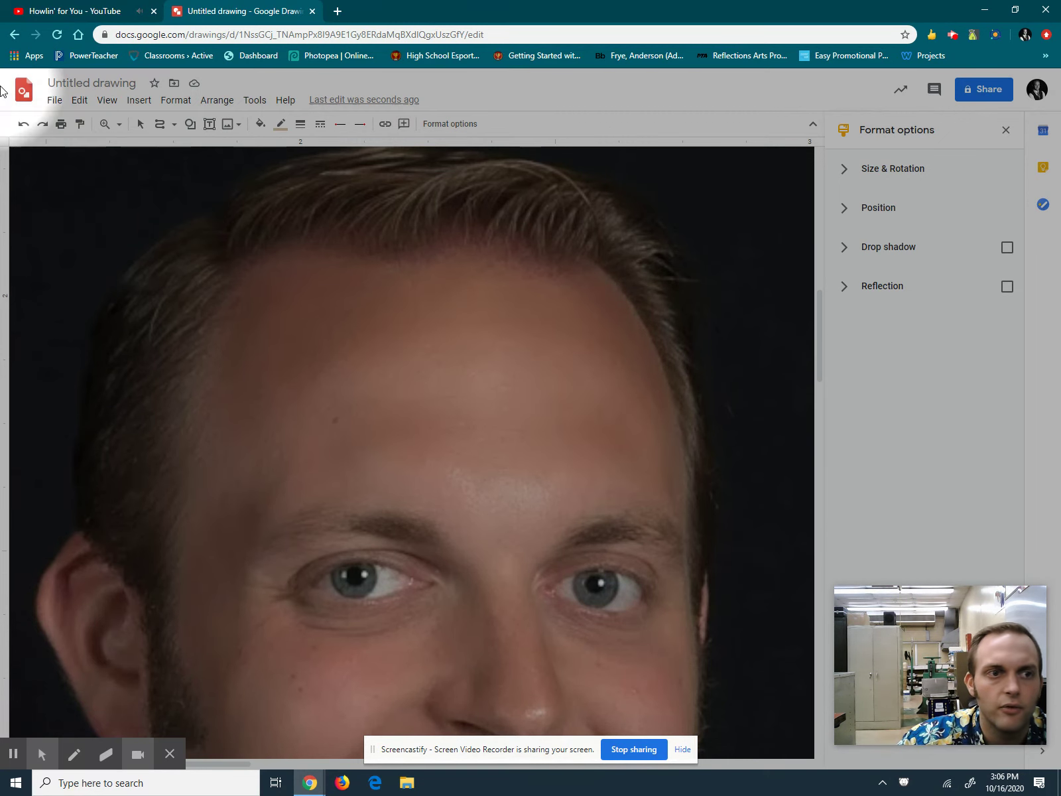
left_click(139, 124)
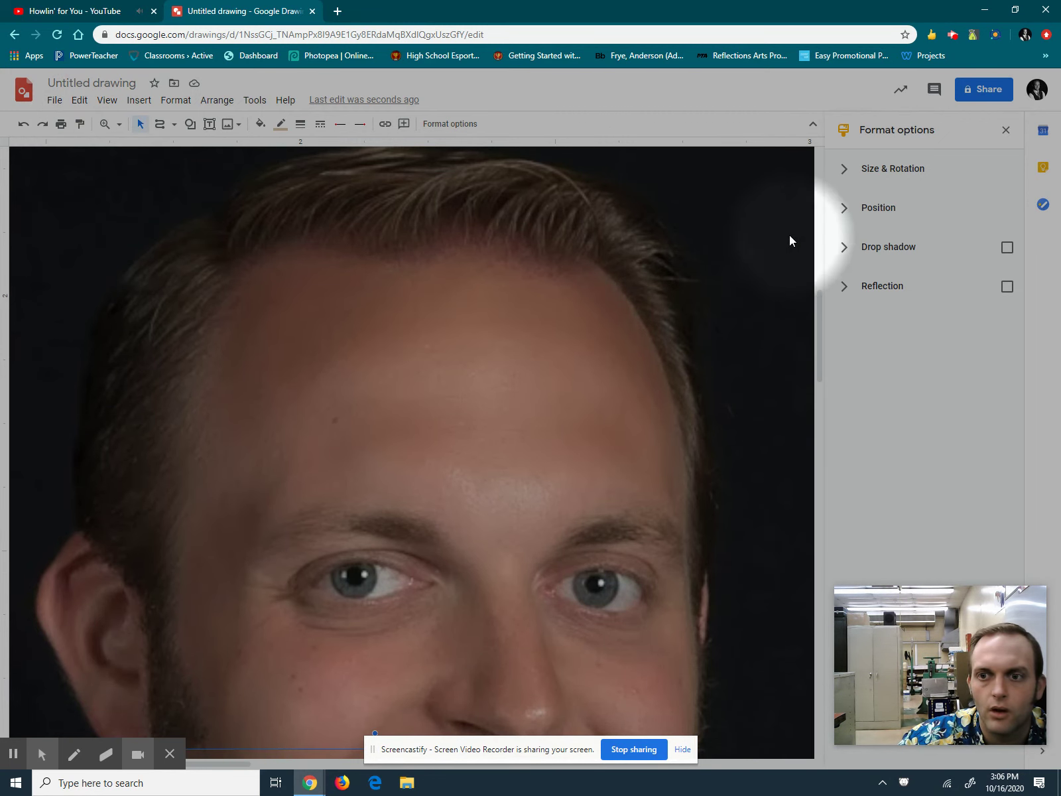
left_click(118, 123)
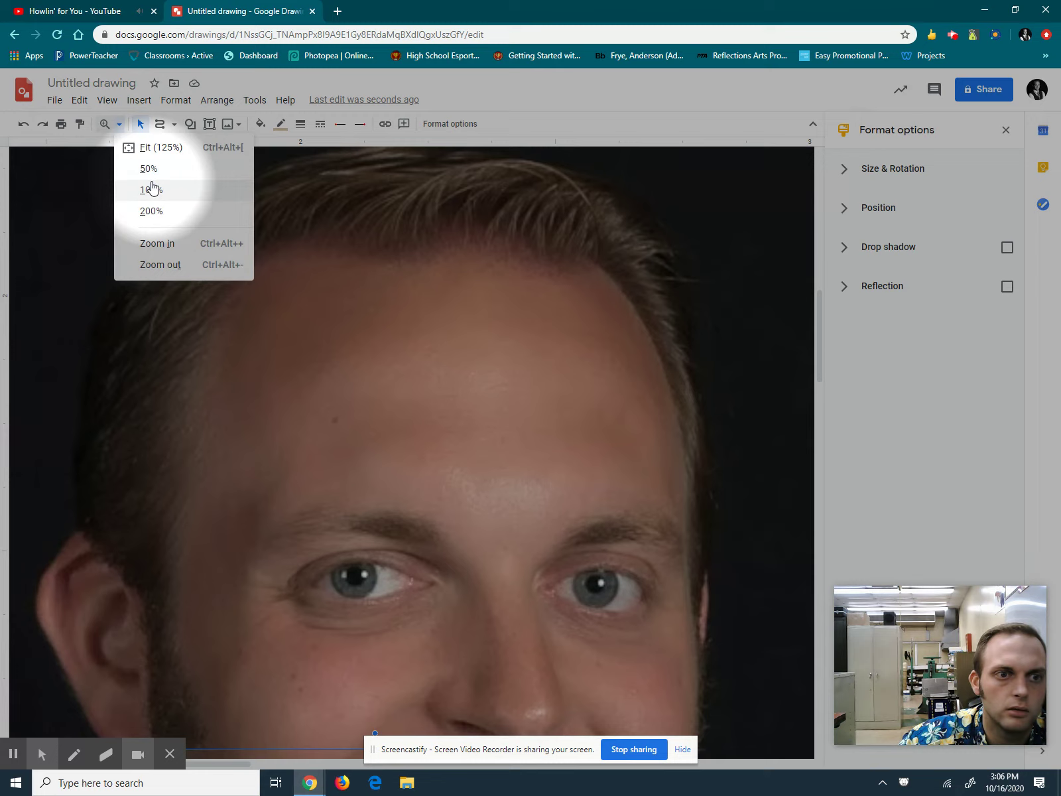
left_click(149, 188)
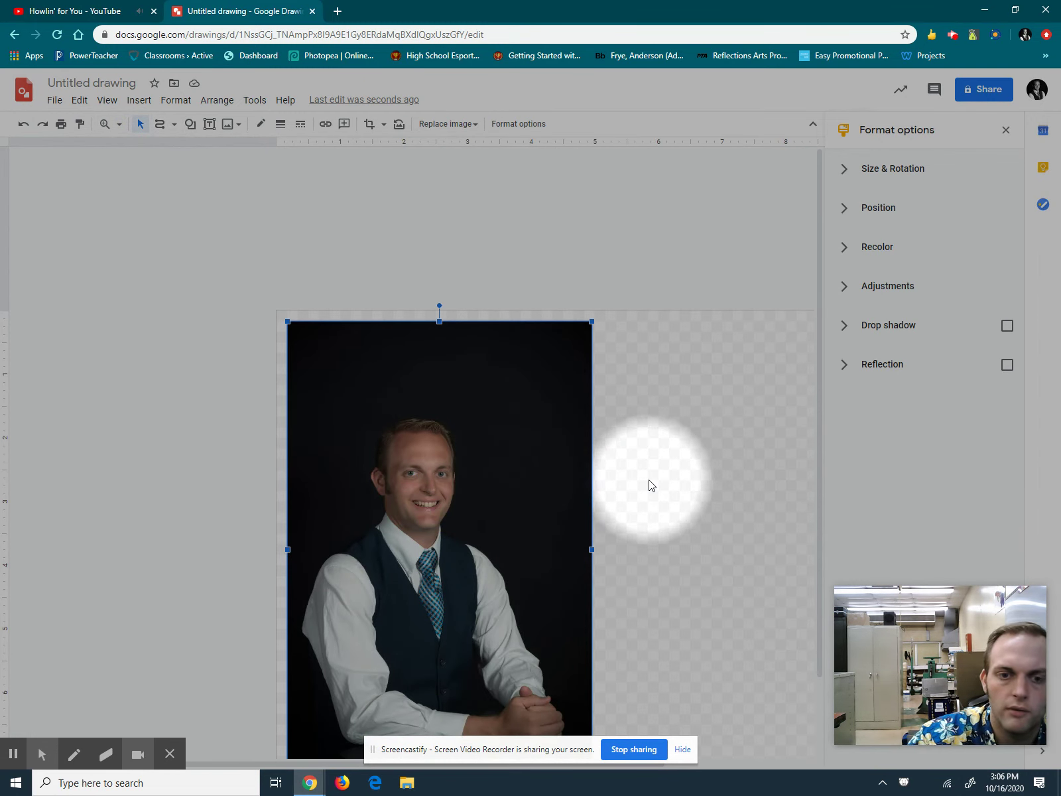
key("Delete")
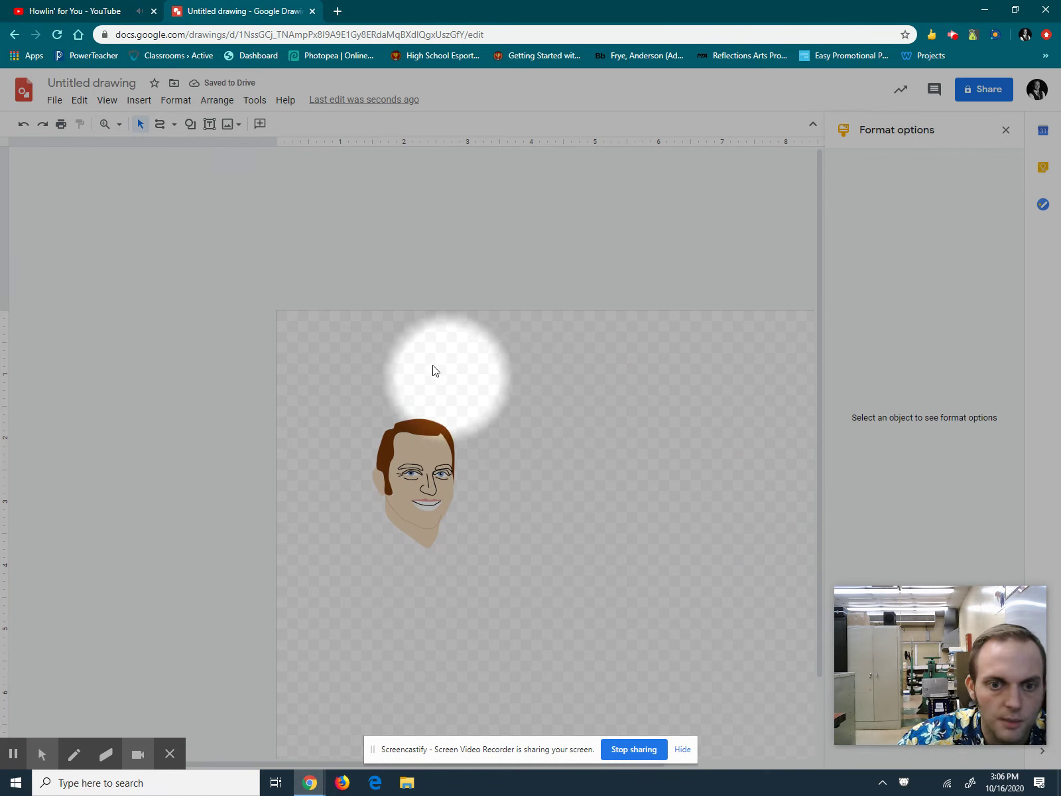
Make the outlines of both eyebrows transparent and fill them with the custom dark brown of the hair
left_click(105, 124)
left_click(445, 514)
left_click(465, 431)
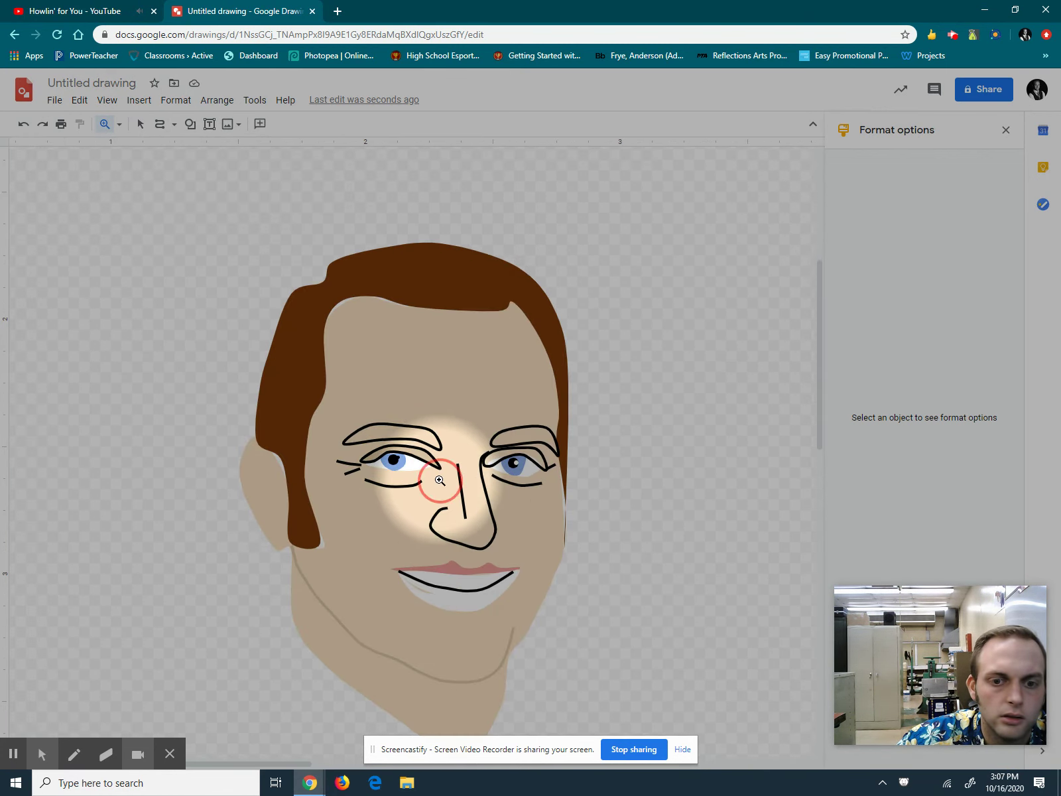
left_click(439, 480)
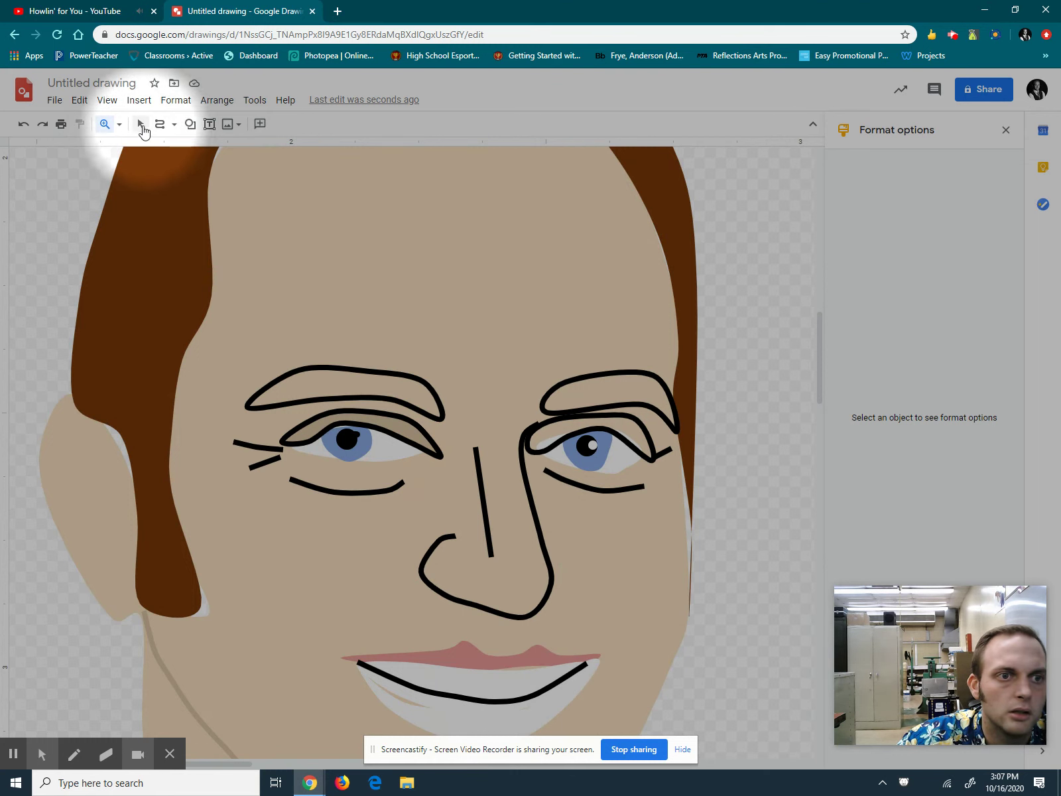
left_click(141, 124)
left_click(366, 371)
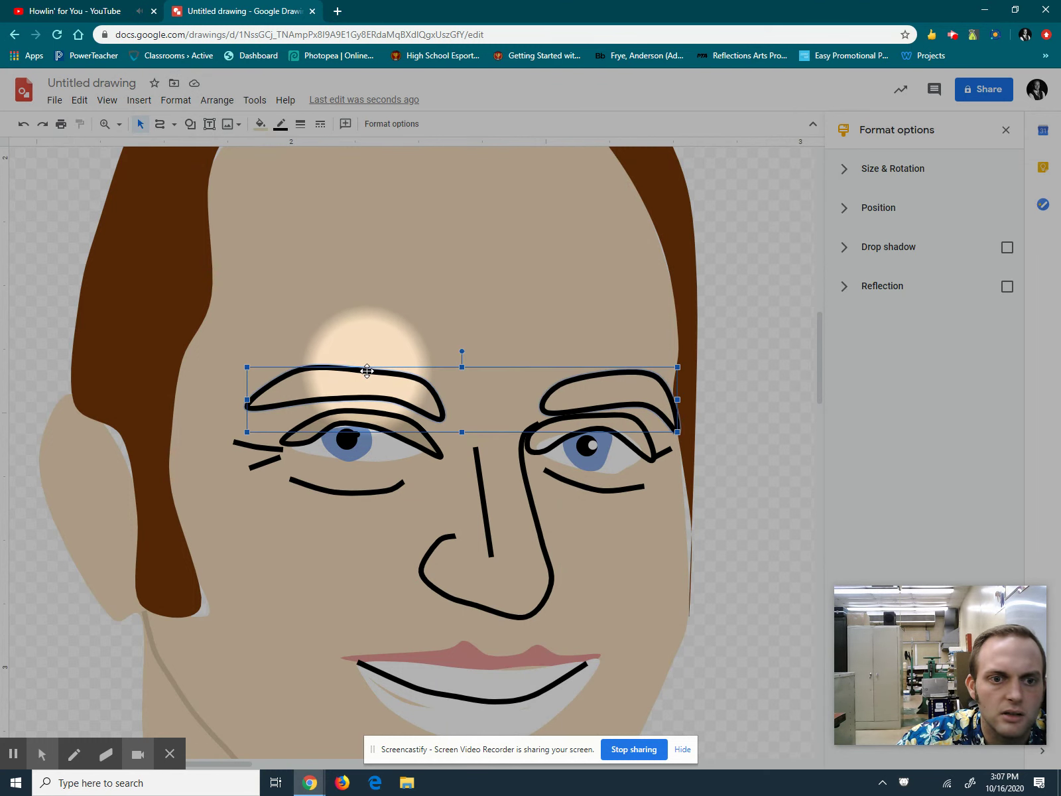
left_click(281, 124)
left_click(315, 145)
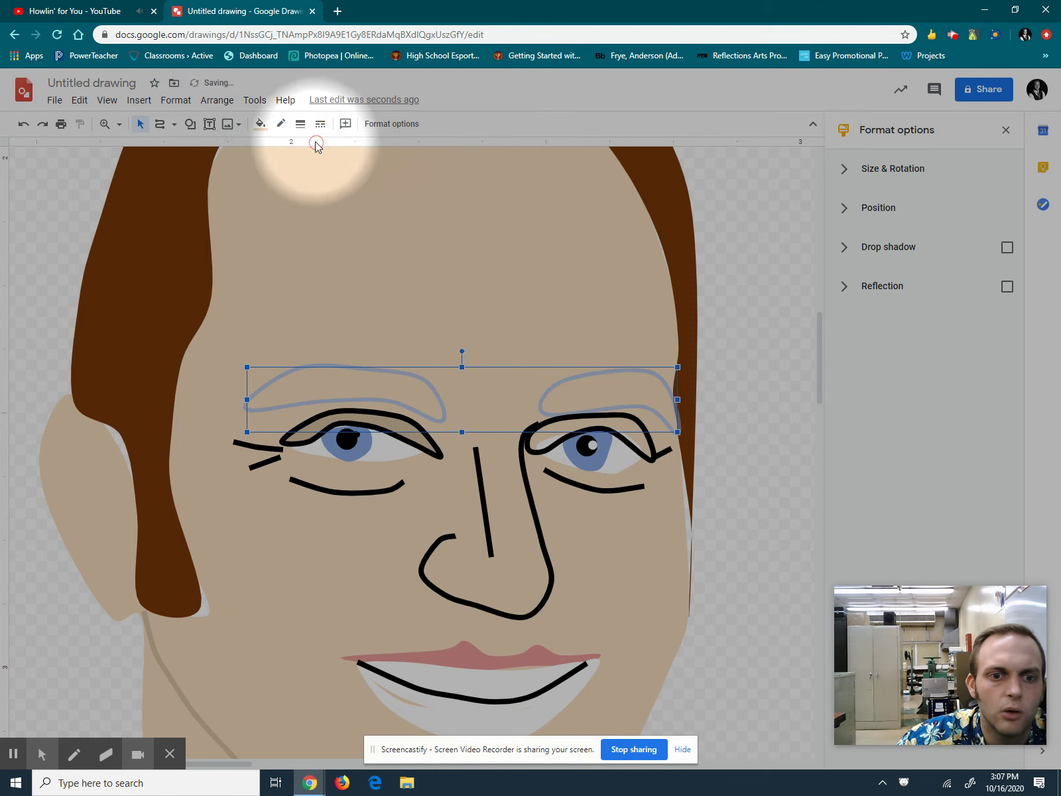
left_click(260, 124)
left_click(294, 286)
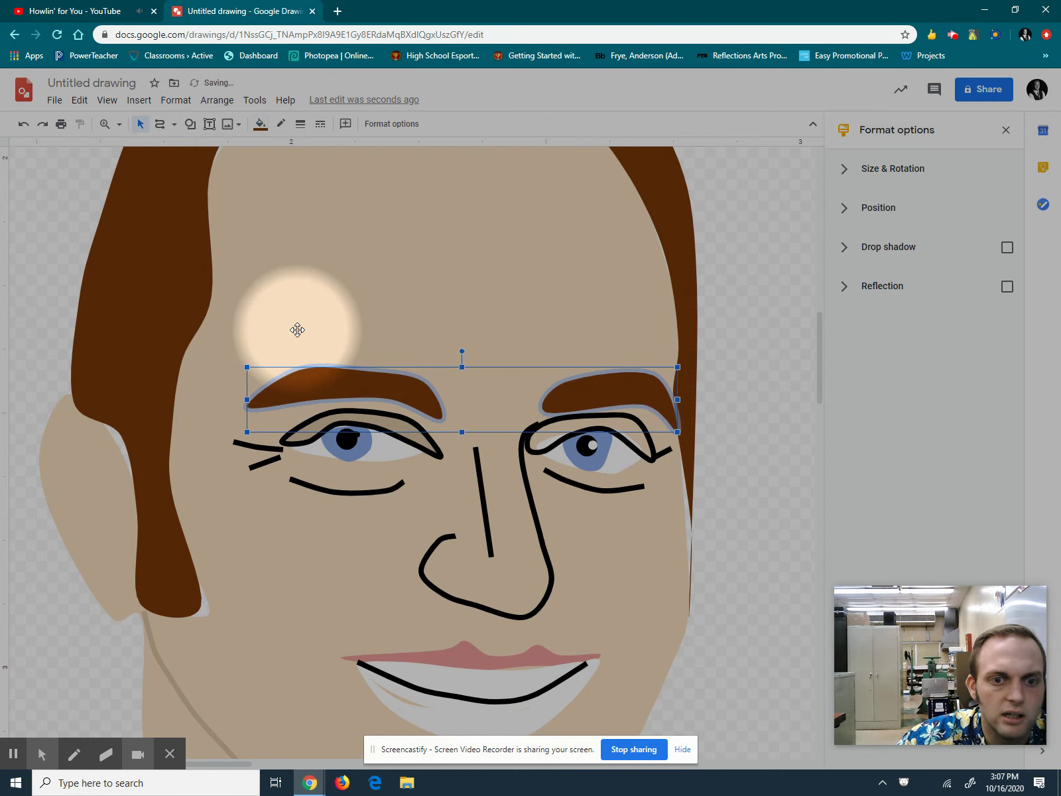
left_click(777, 385)
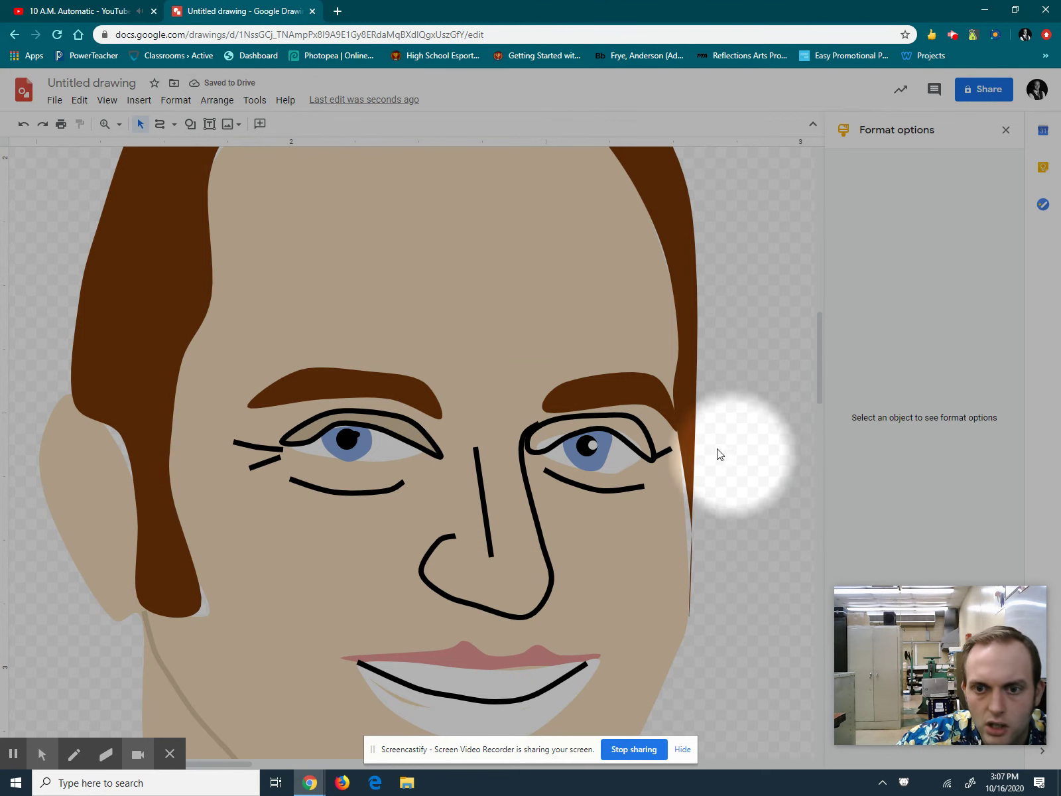
Fill the eyelid of the eye on the face's right side with a darker tan and make its outline transparent
left_click(649, 429)
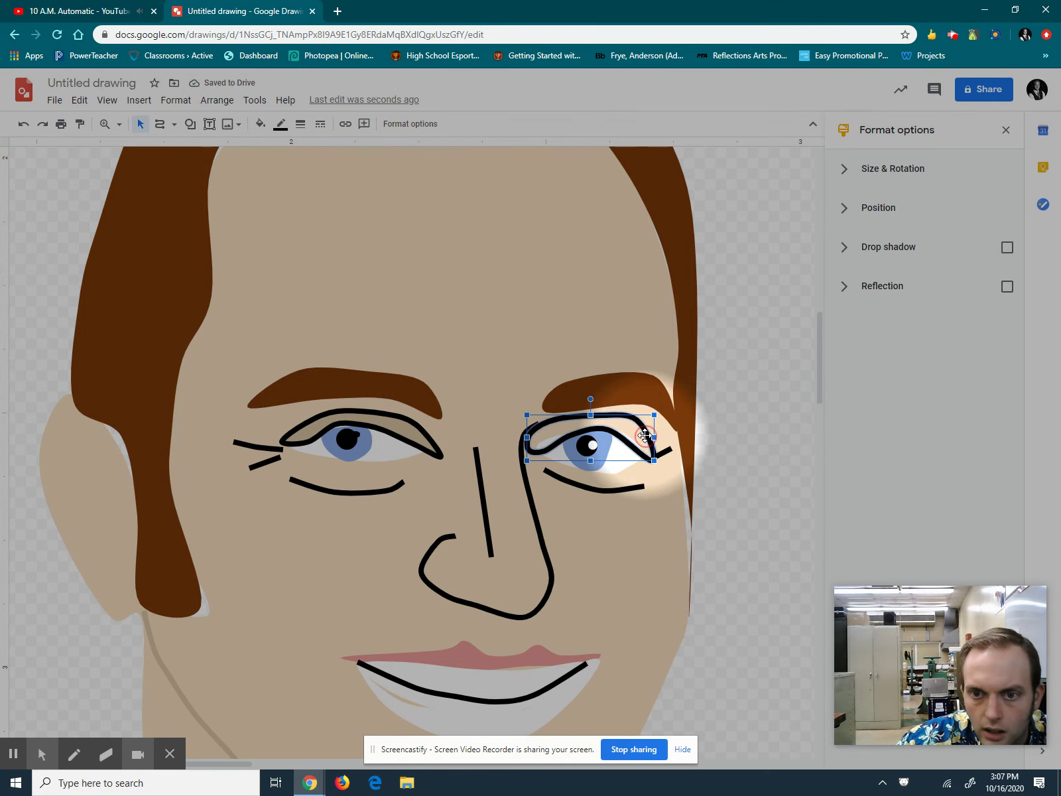
left_click(260, 123)
left_click(327, 330)
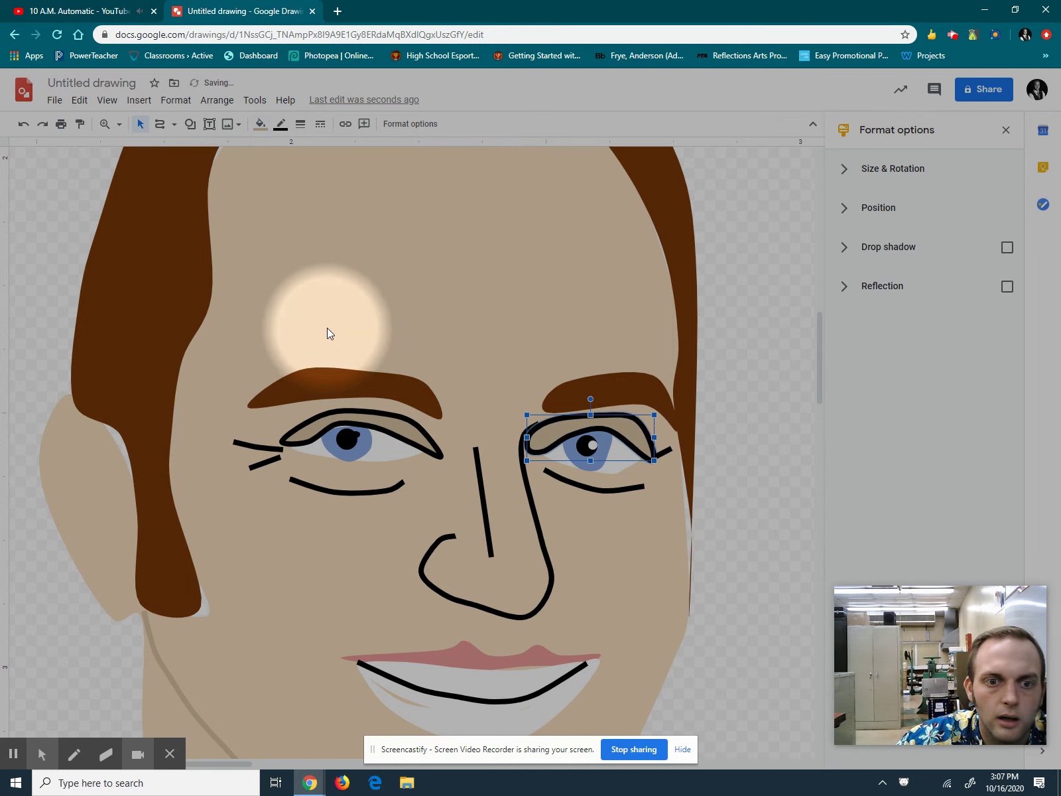
left_click(280, 123)
left_click(315, 152)
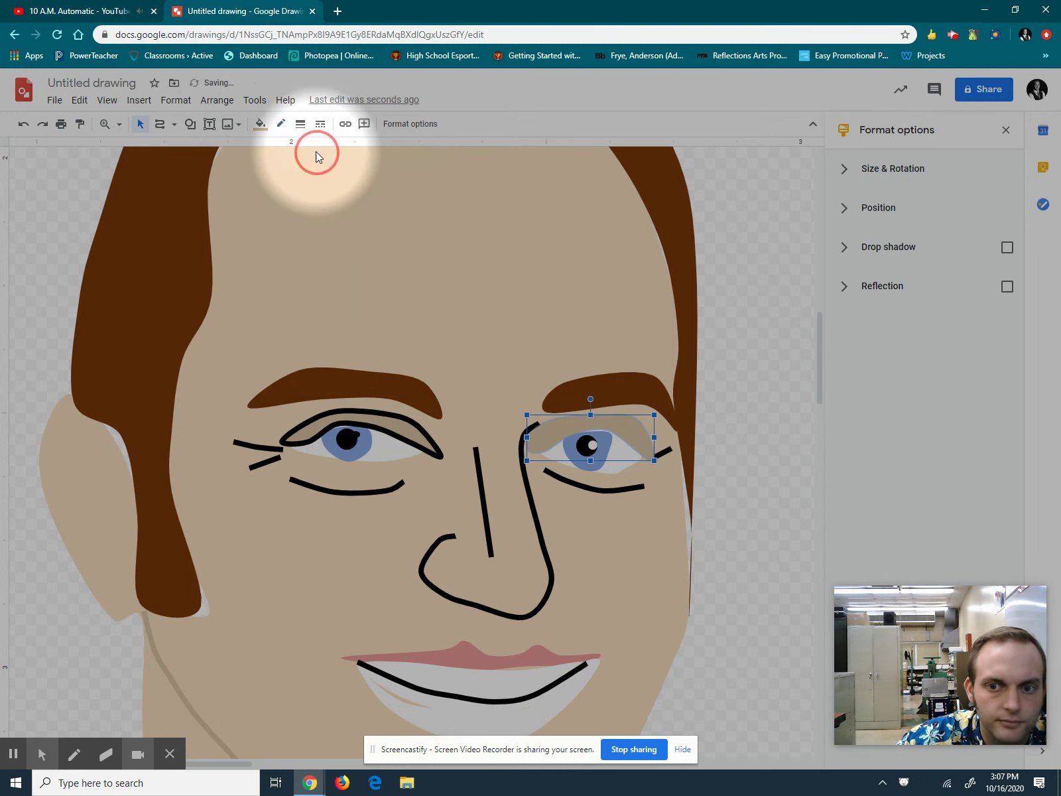
Make the outline of the other eyelid, on the ear side of the face, transparent
left_click(388, 419)
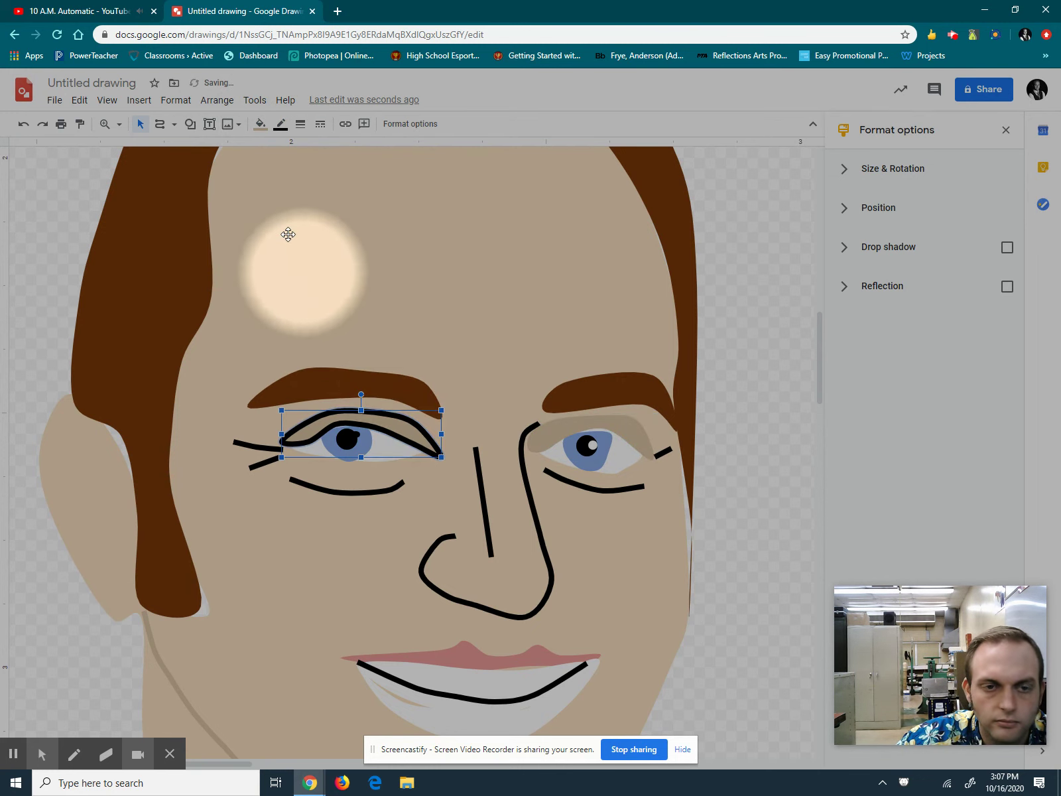
left_click(281, 124)
left_click(330, 151)
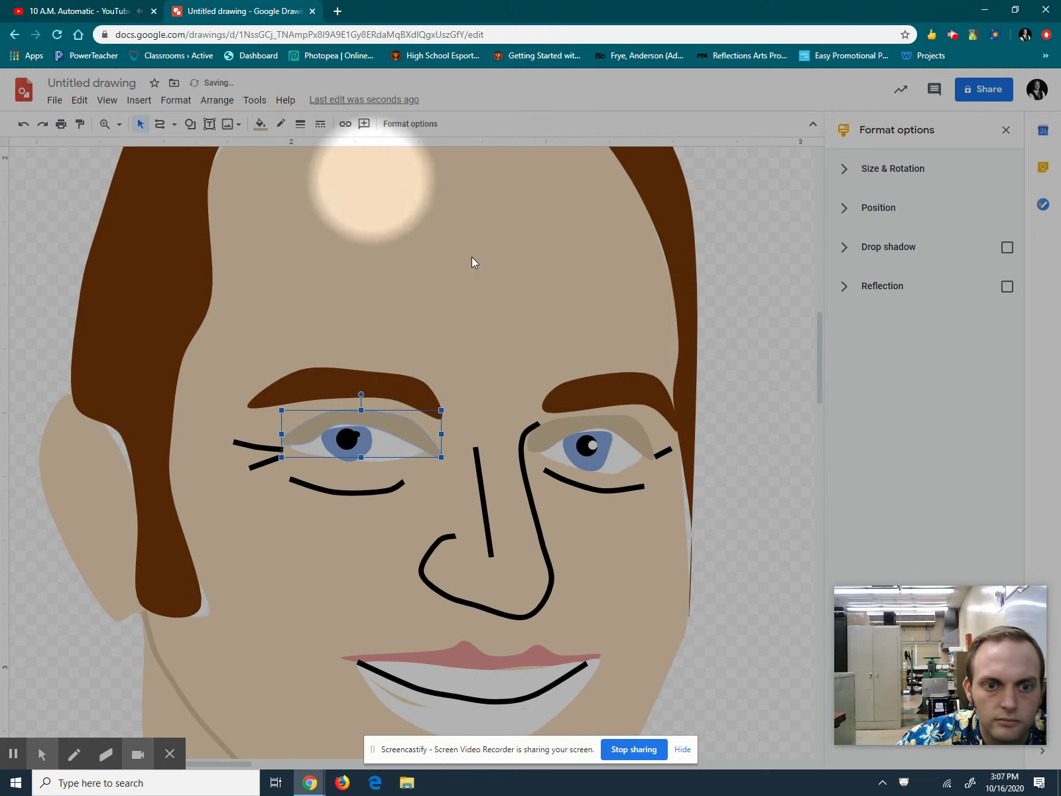
Reshape the white teeth by pulling the points of their lower edge outward to cover the skin-coloured gap beside the lower lip
left_click(780, 350)
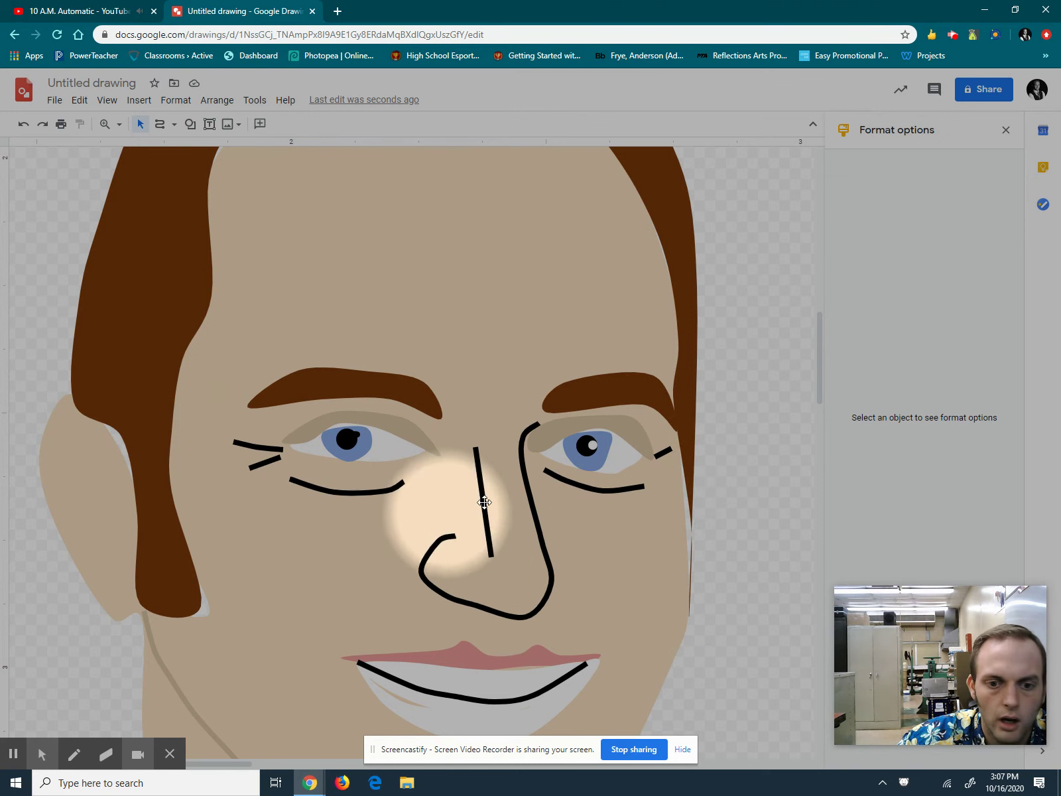
scroll(553, 635, "down", 3)
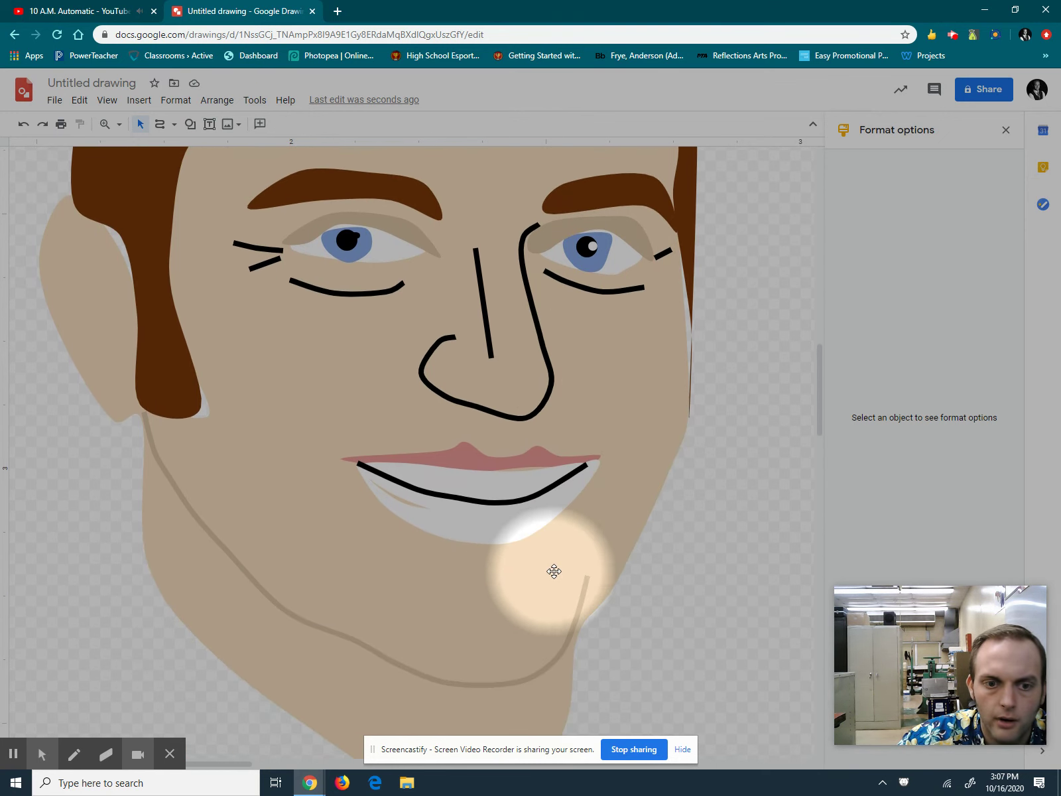
scroll(686, 592, "up", 1)
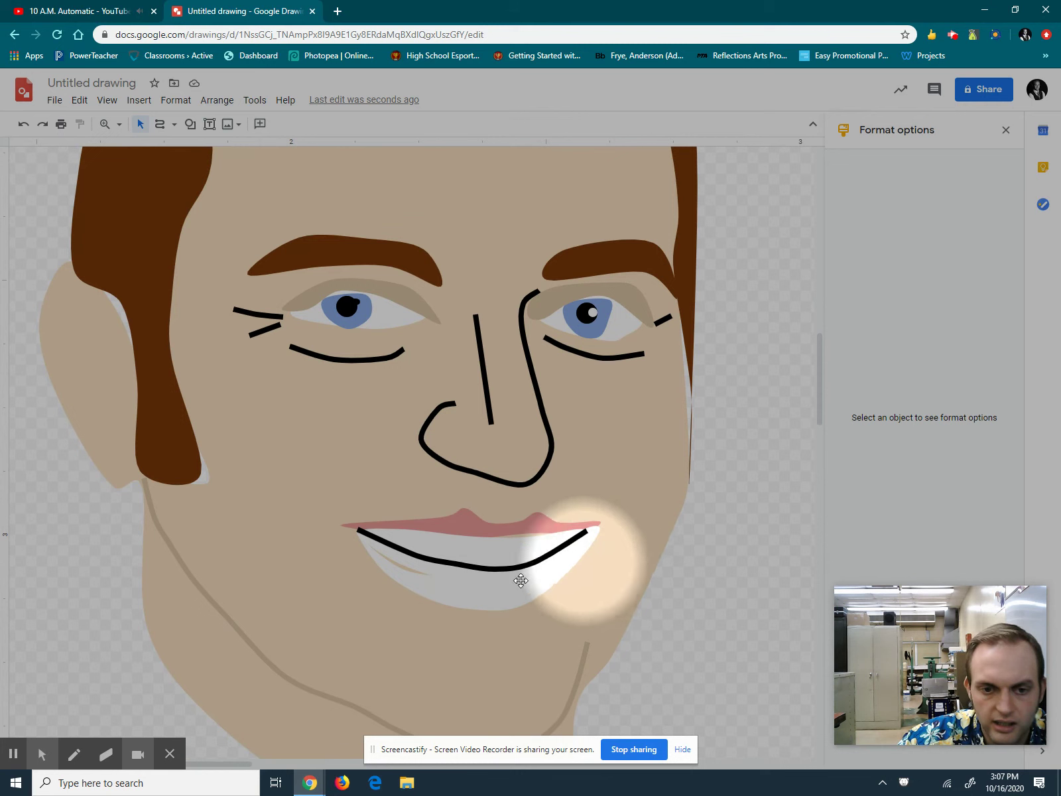
left_click(406, 563)
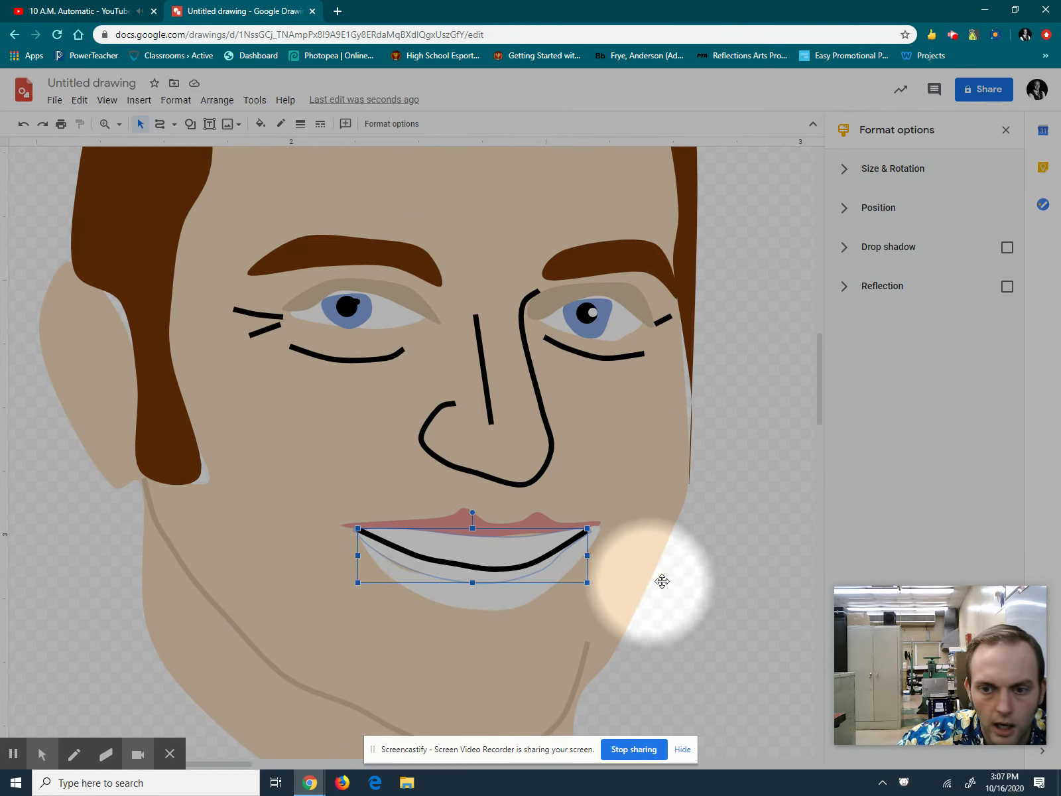
left_click(712, 581)
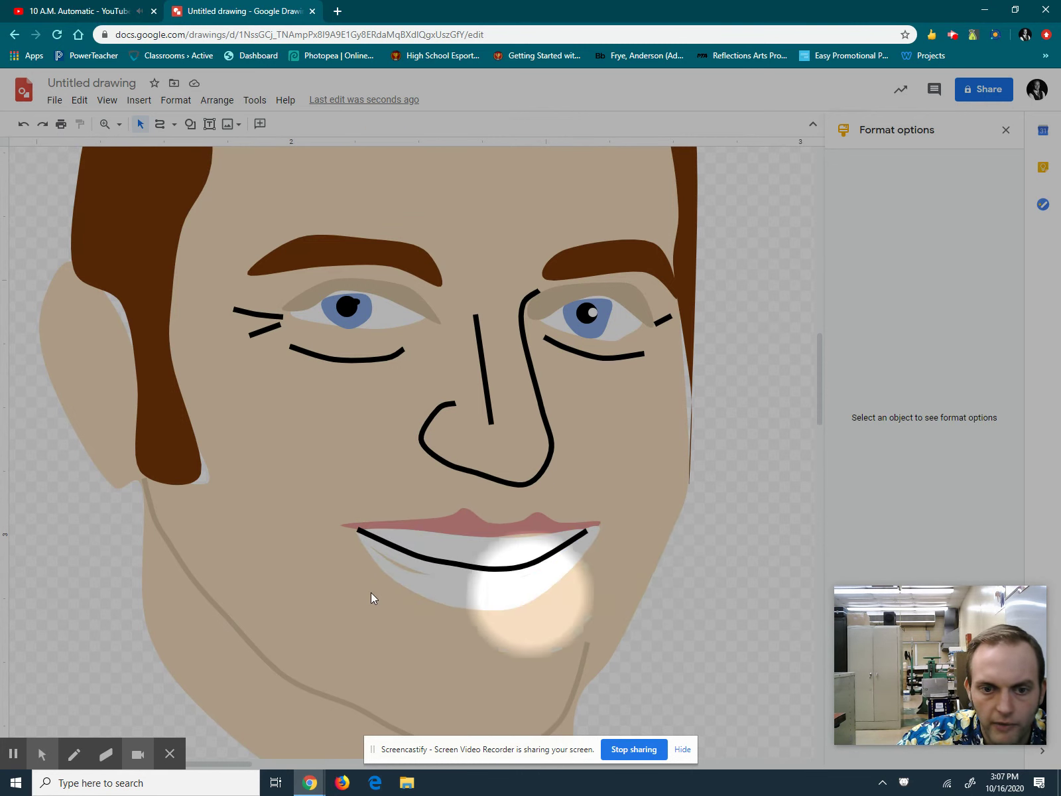
left_click(403, 561)
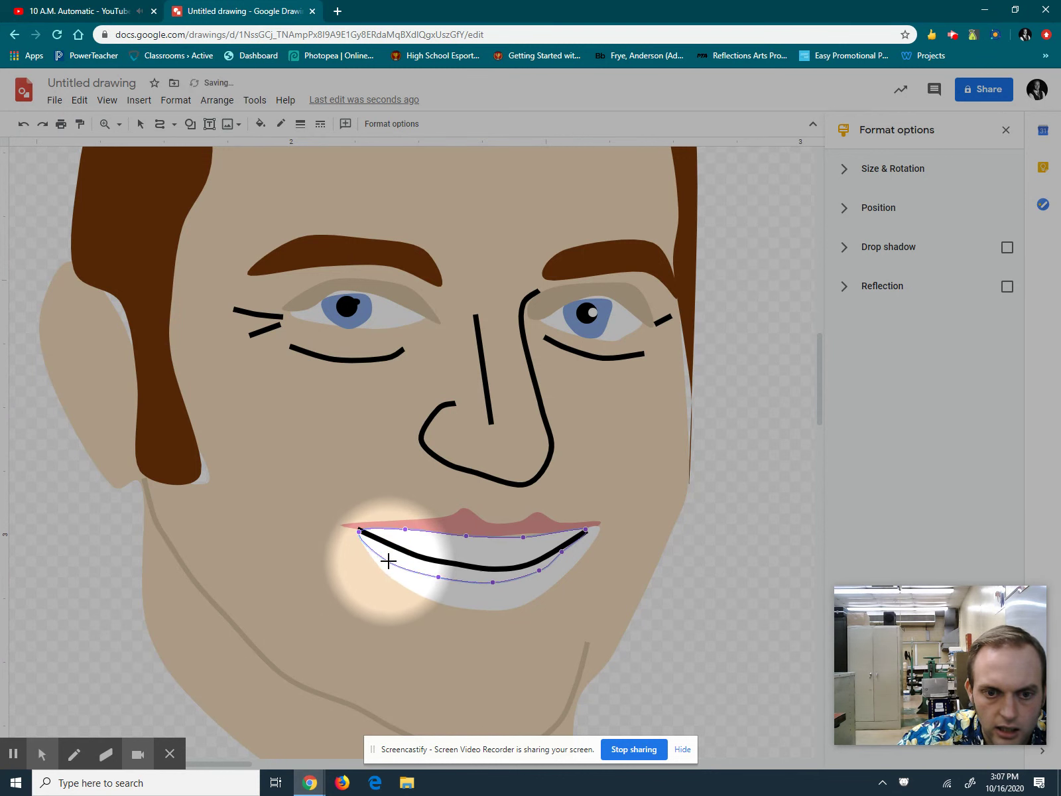
left_click(389, 561)
left_click_drag(439, 580, 390, 567)
key("Escape")
Reposition the white lower lip shape slightly lower beneath the teeth, between the corners of the mouth
left_click(475, 602)
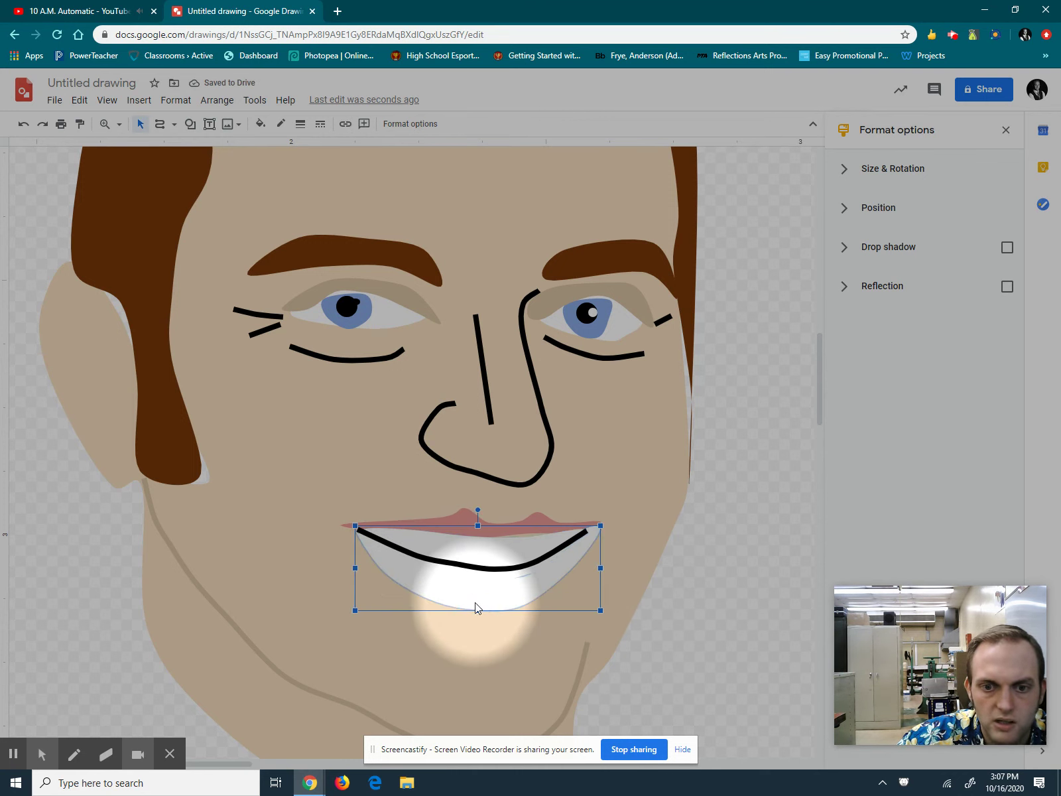
left_click(486, 587)
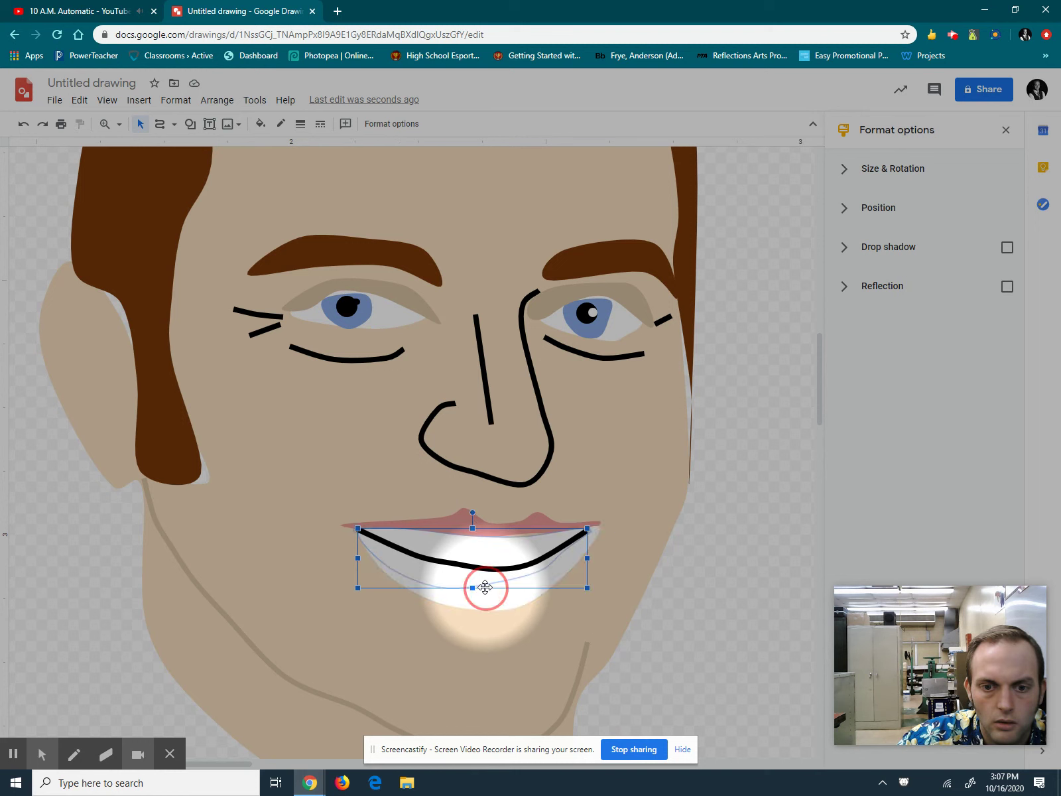
left_click(506, 597)
left_click_drag(512, 598, 482, 554)
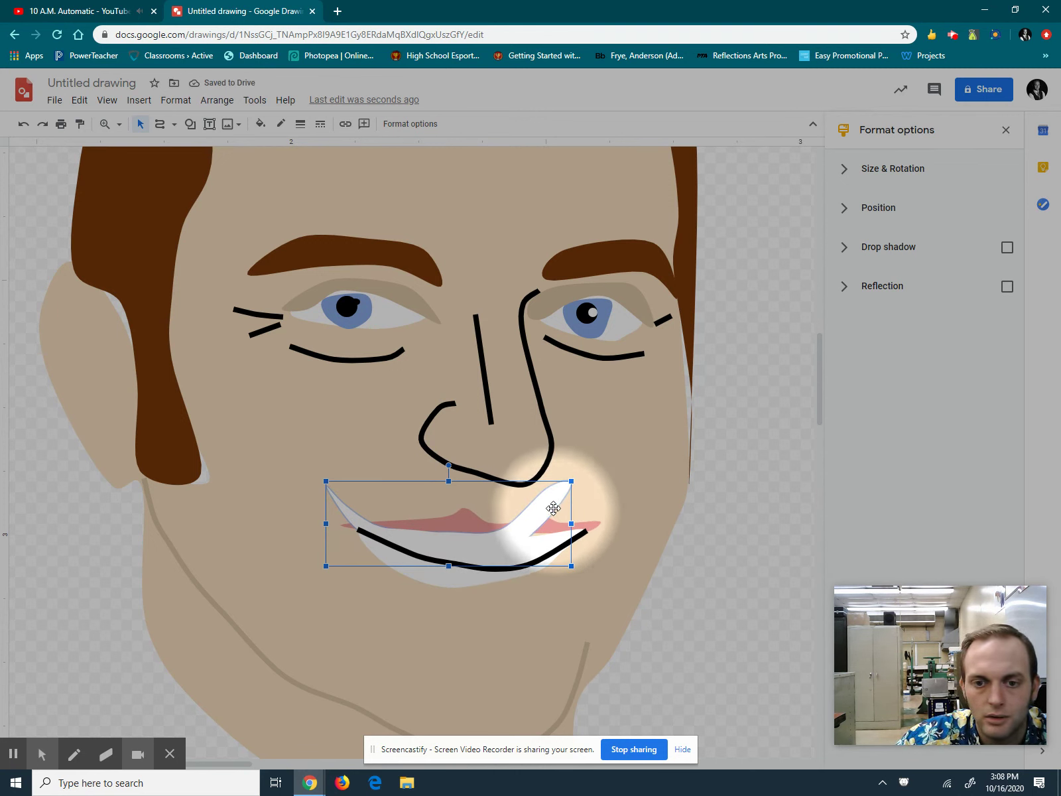
left_click_drag(550, 501, 575, 549)
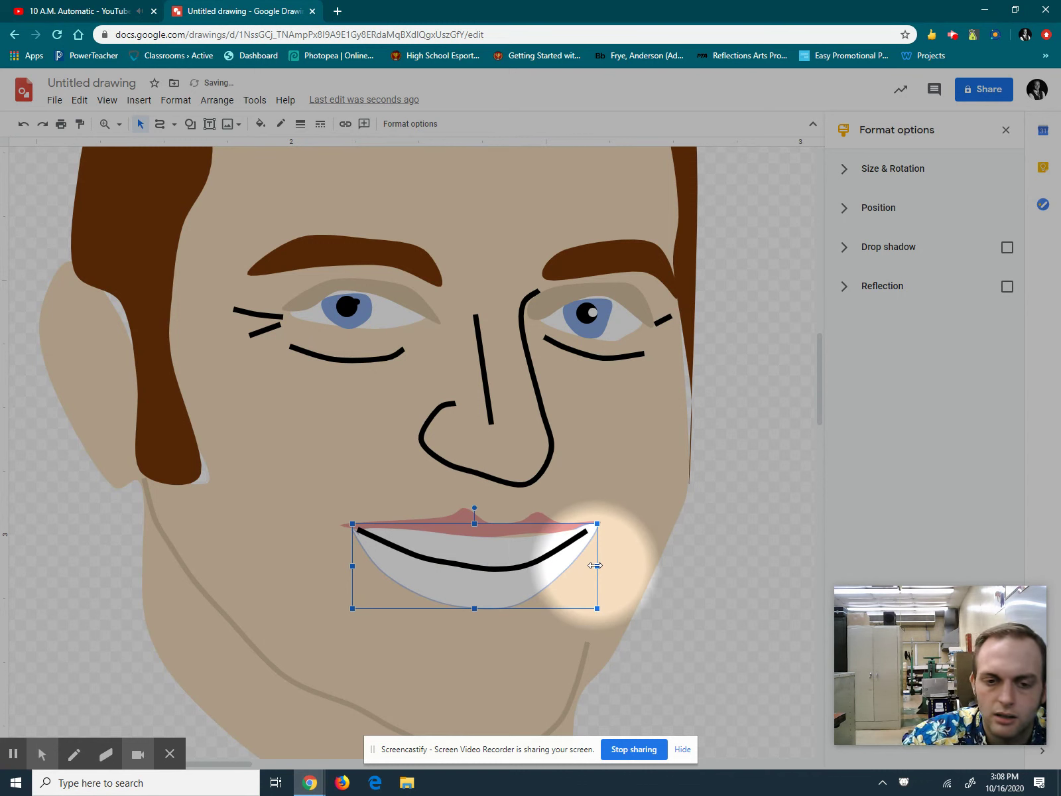
key("Down")
key("Down")
key("Down")
key("Down")
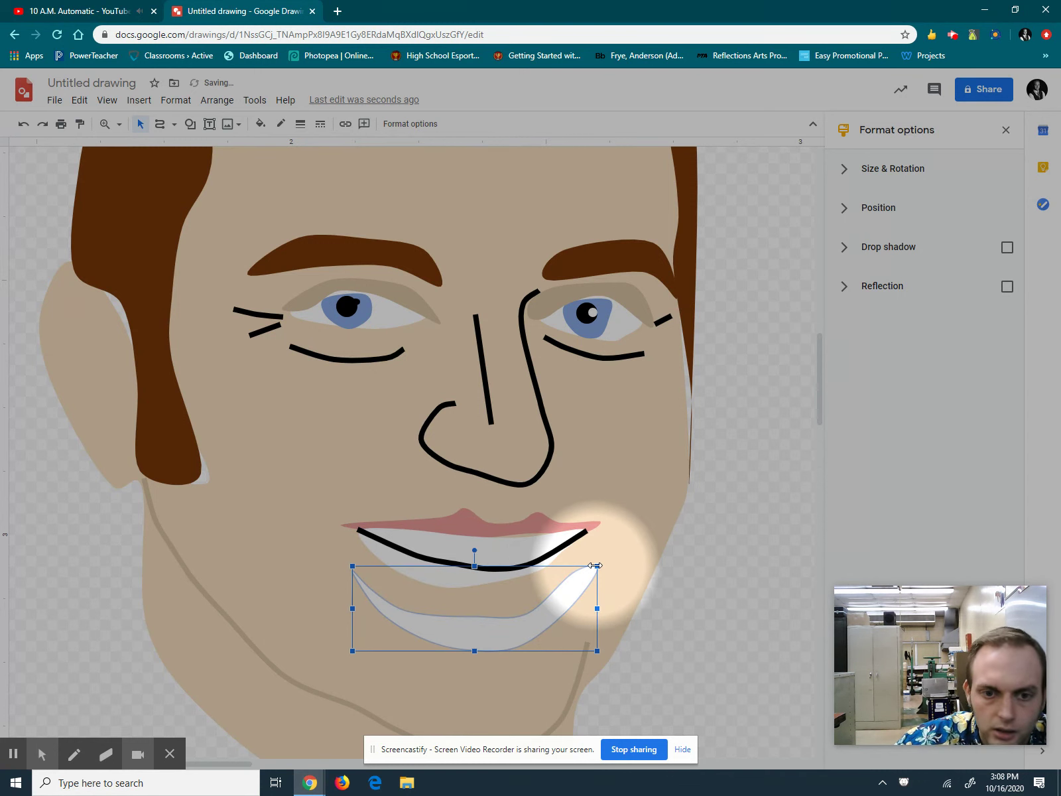
left_click_drag(491, 634, 484, 601)
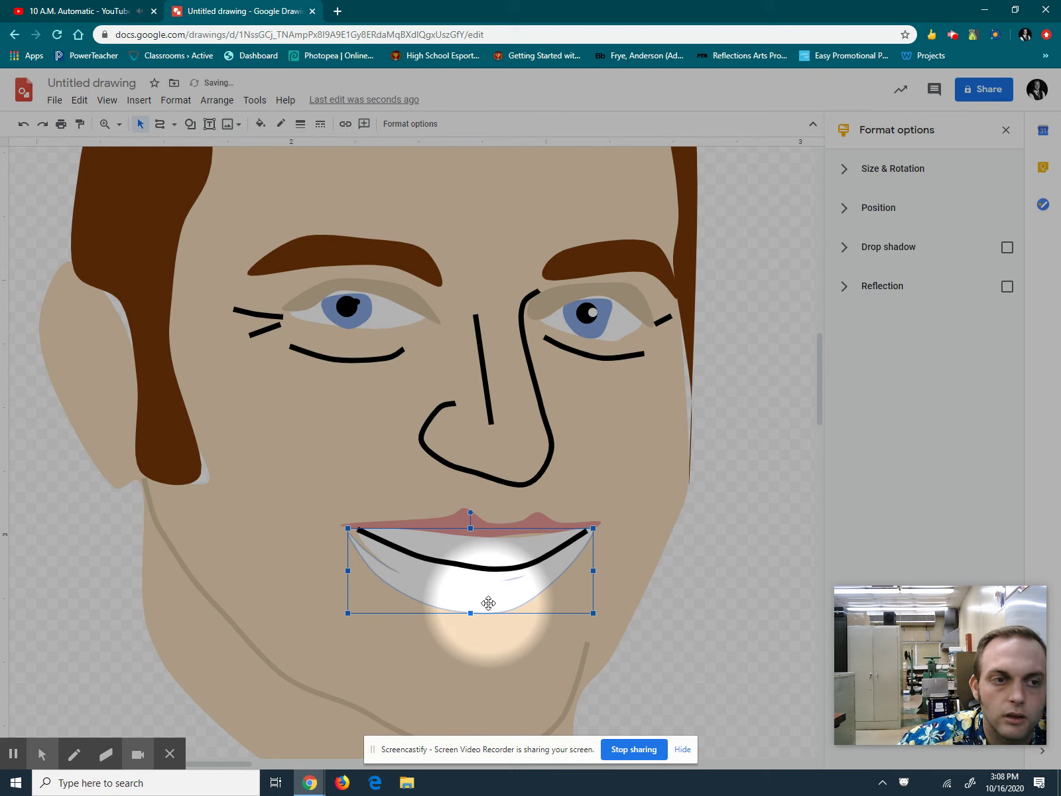
Fill both the lower lip and the upper lip with the same light pink
left_click(260, 124)
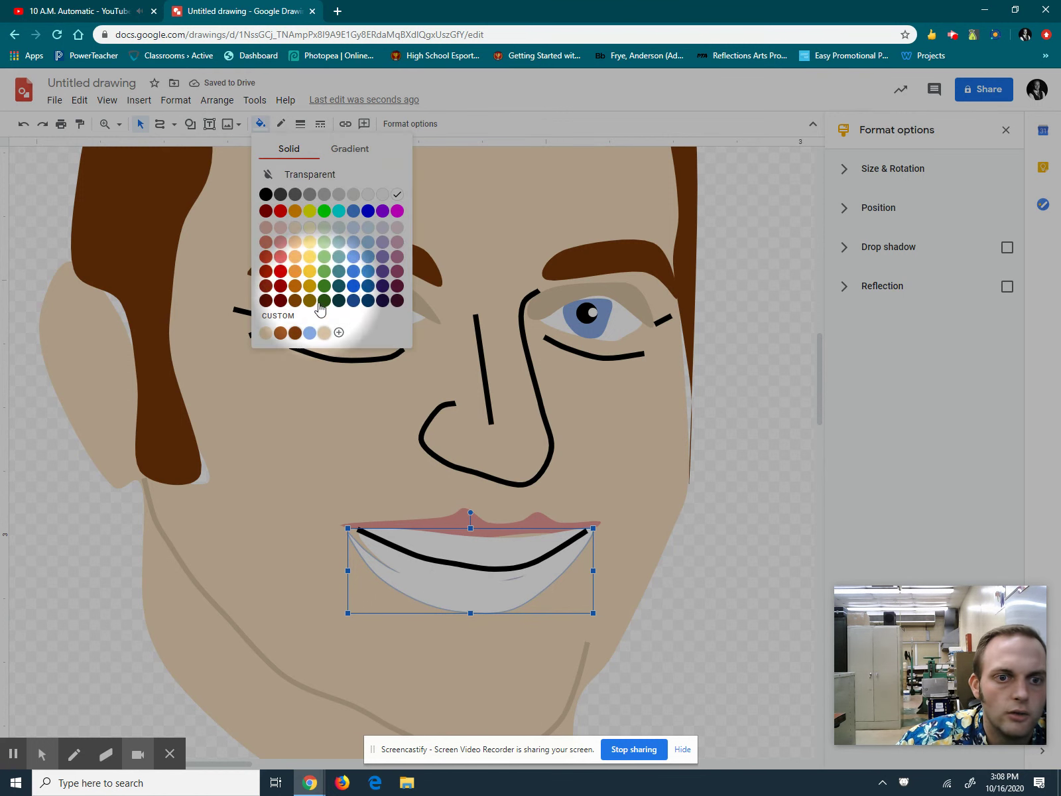
left_click(279, 233)
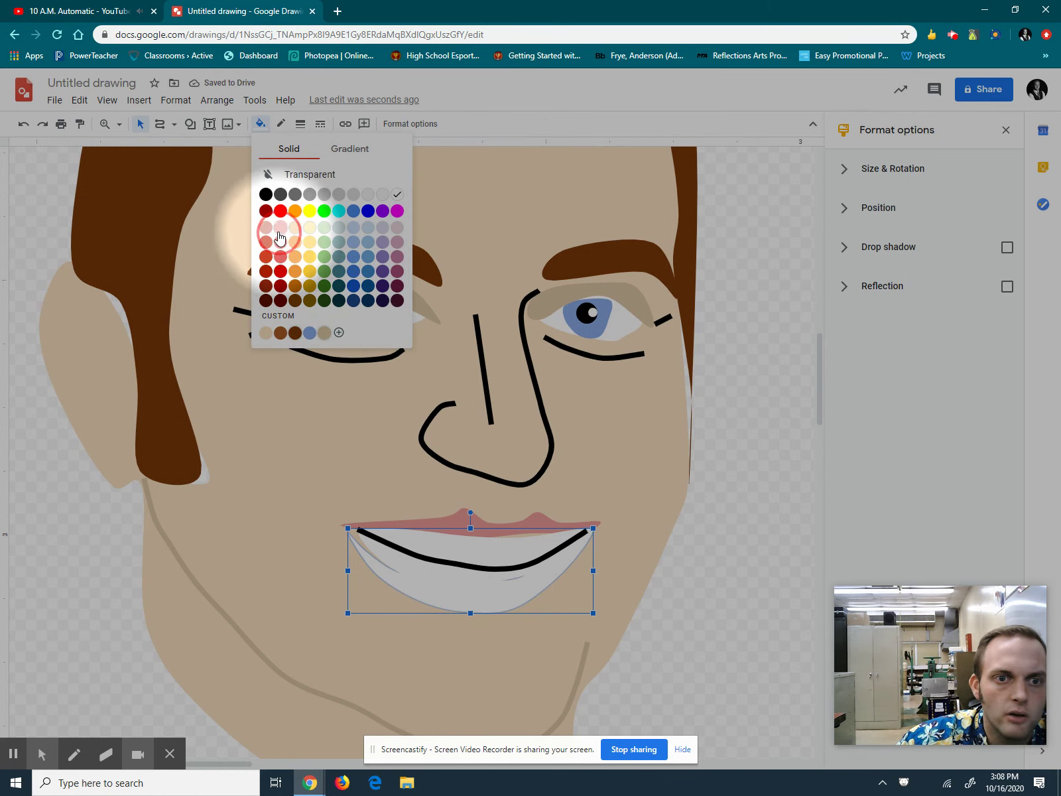
left_click(464, 521)
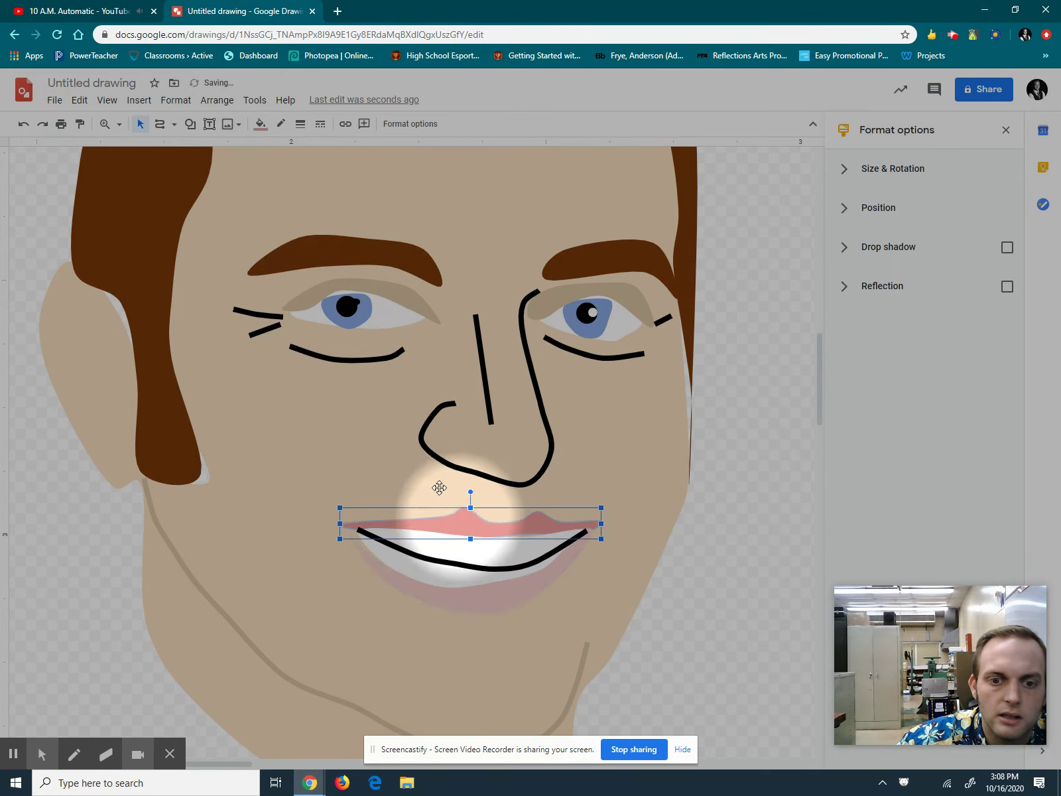
left_click(260, 124)
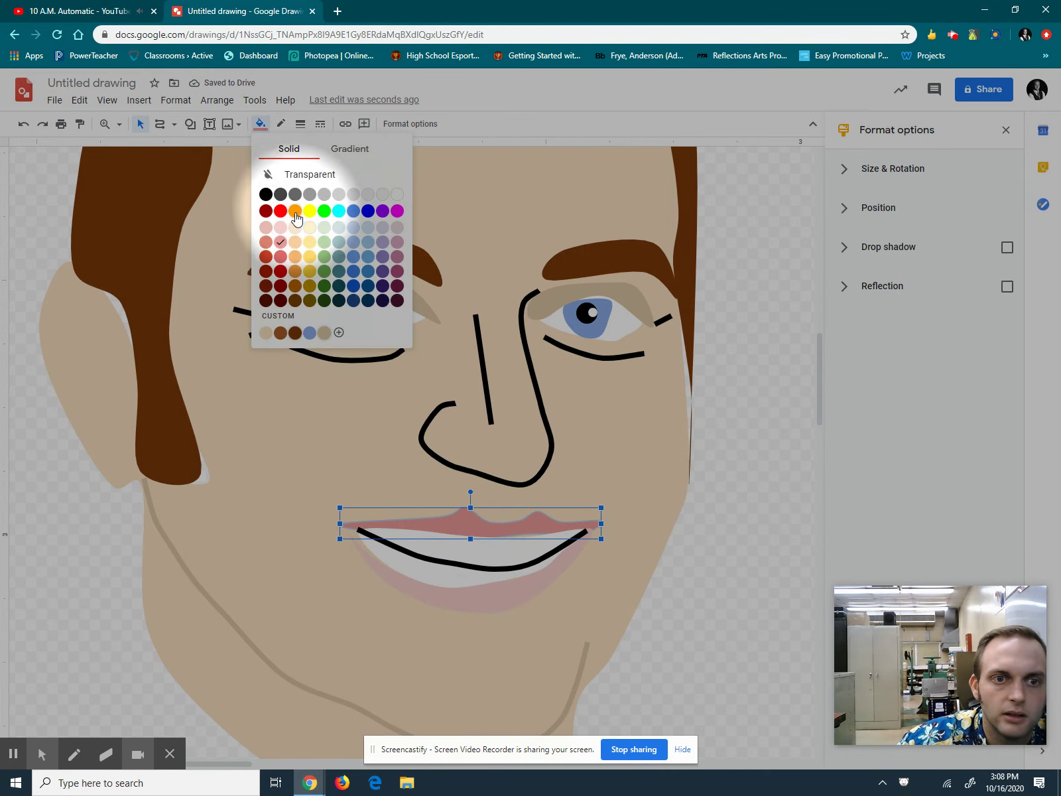
left_click(280, 227)
left_click(784, 522)
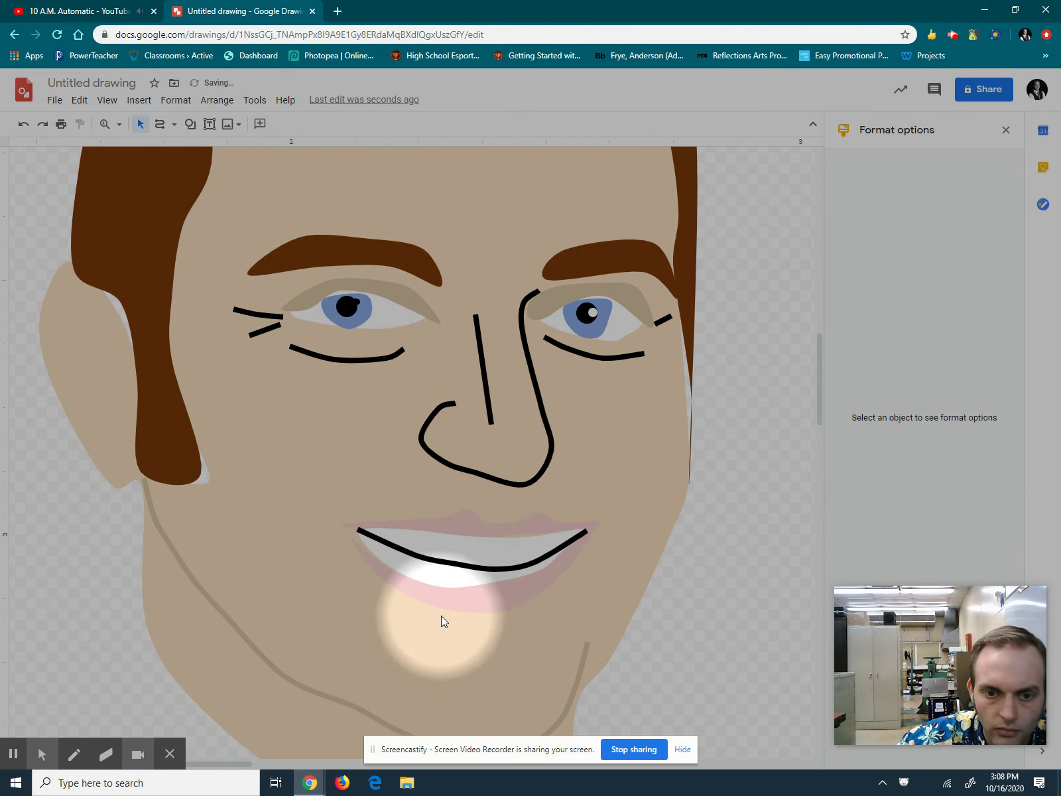
Adjust the lower lip's points at both corners of the mouth so its ends meet the upper lip
double_click(486, 596)
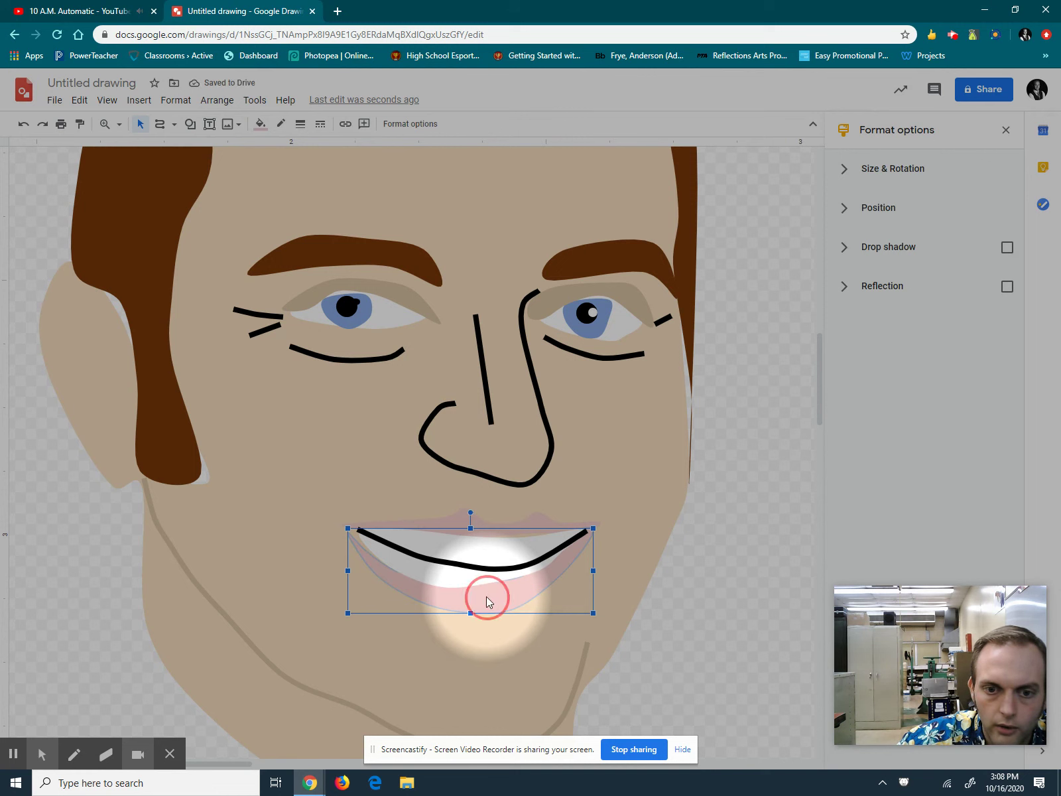
left_click(357, 536)
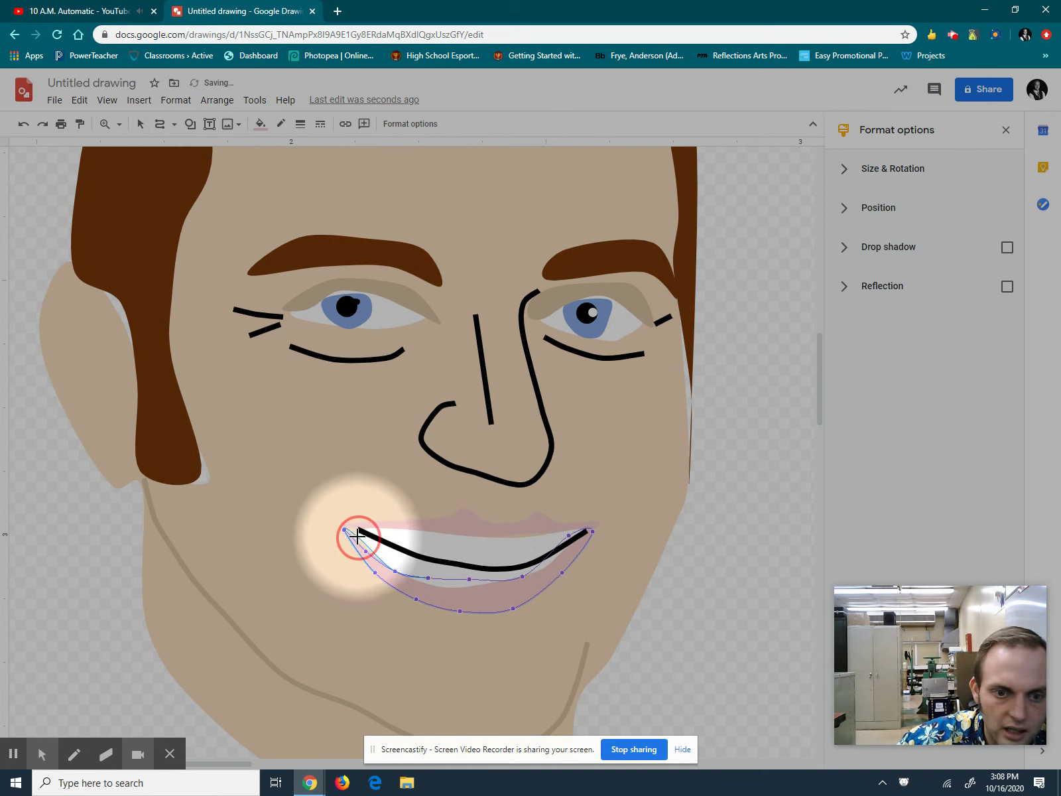
left_click_drag(354, 534, 355, 529)
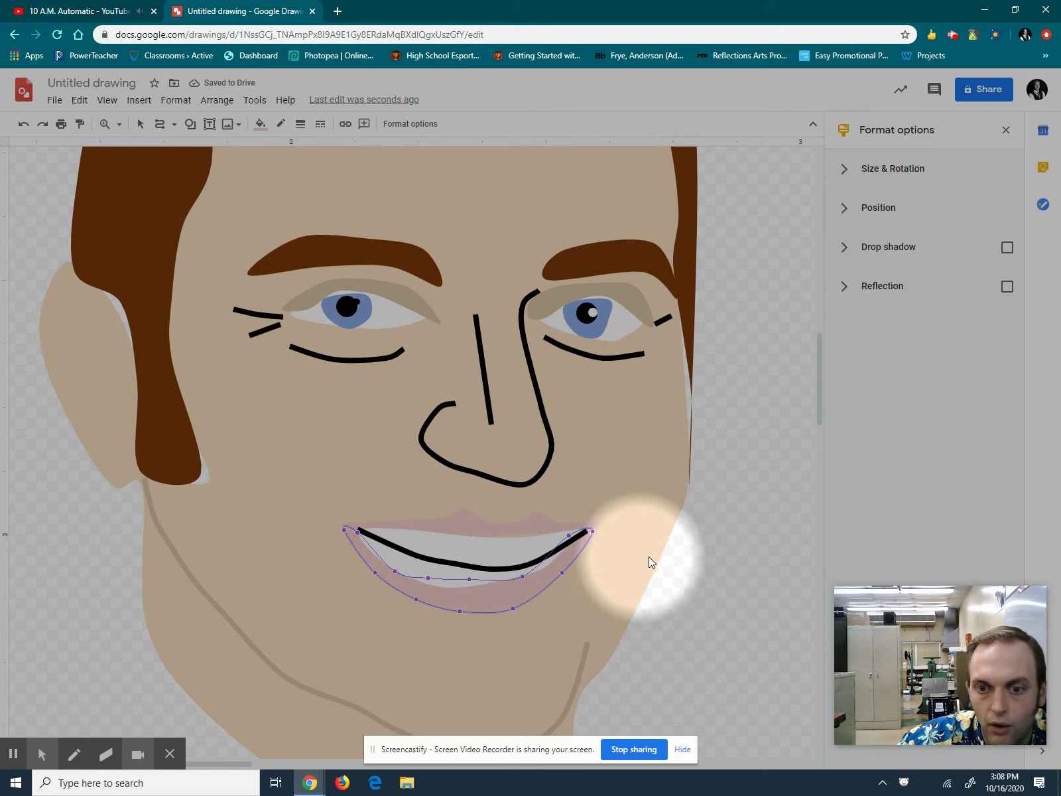
double_click(598, 526)
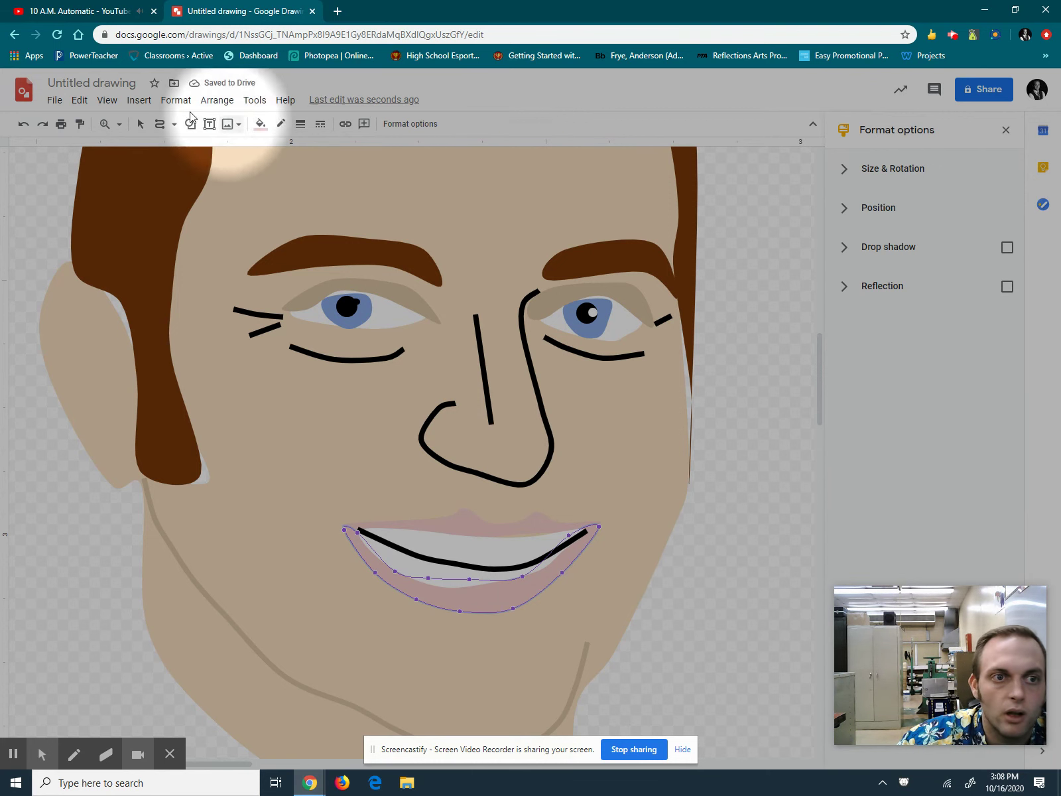
left_click(140, 123)
Reshape the hair beside the ear, extending its edge and the sideburn's lower tip over the white gaps
double_click(158, 352)
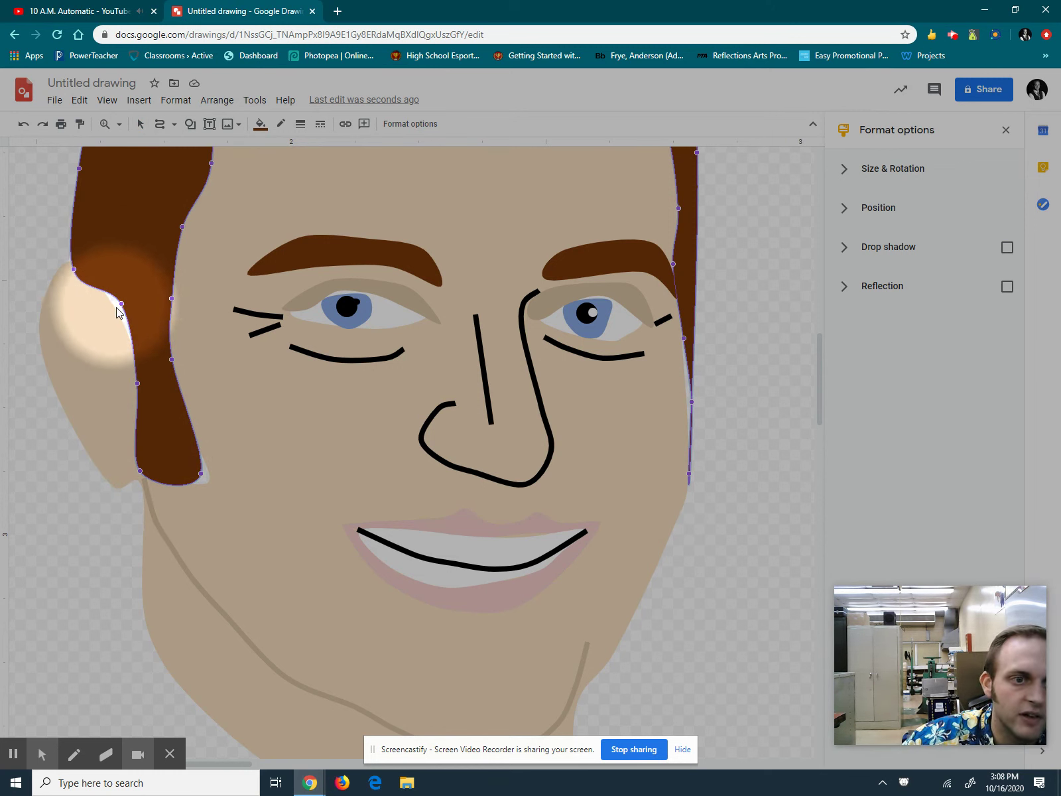
left_click(126, 266)
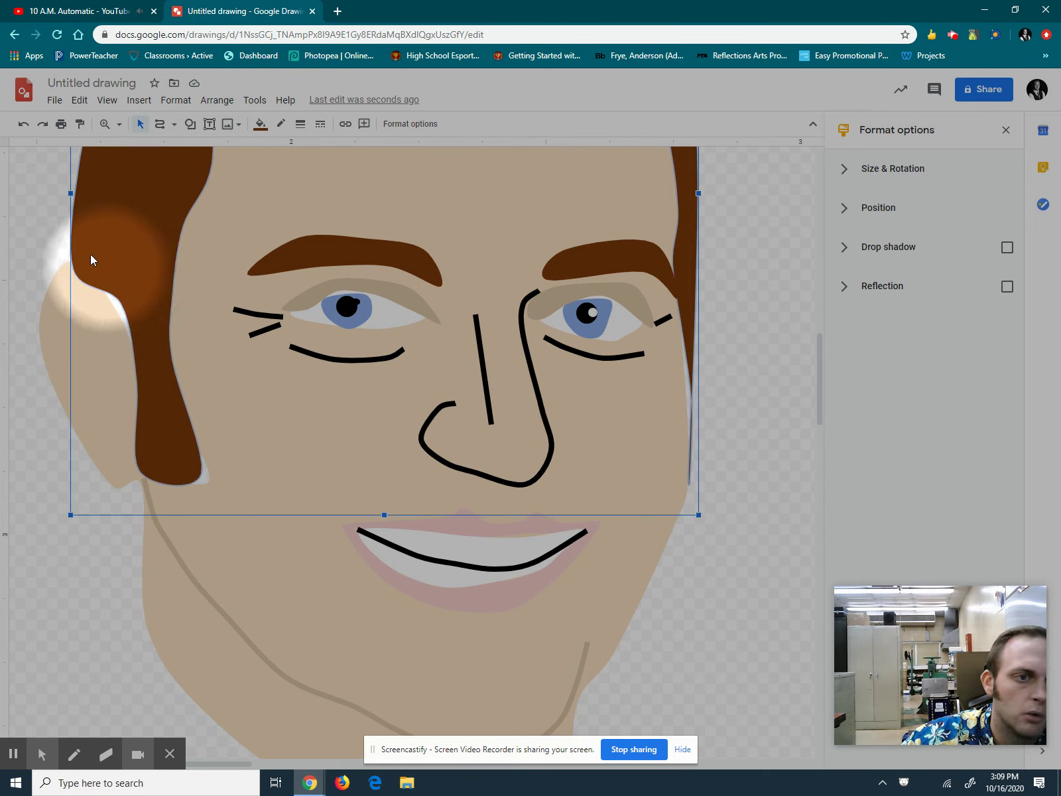
double_click(145, 266)
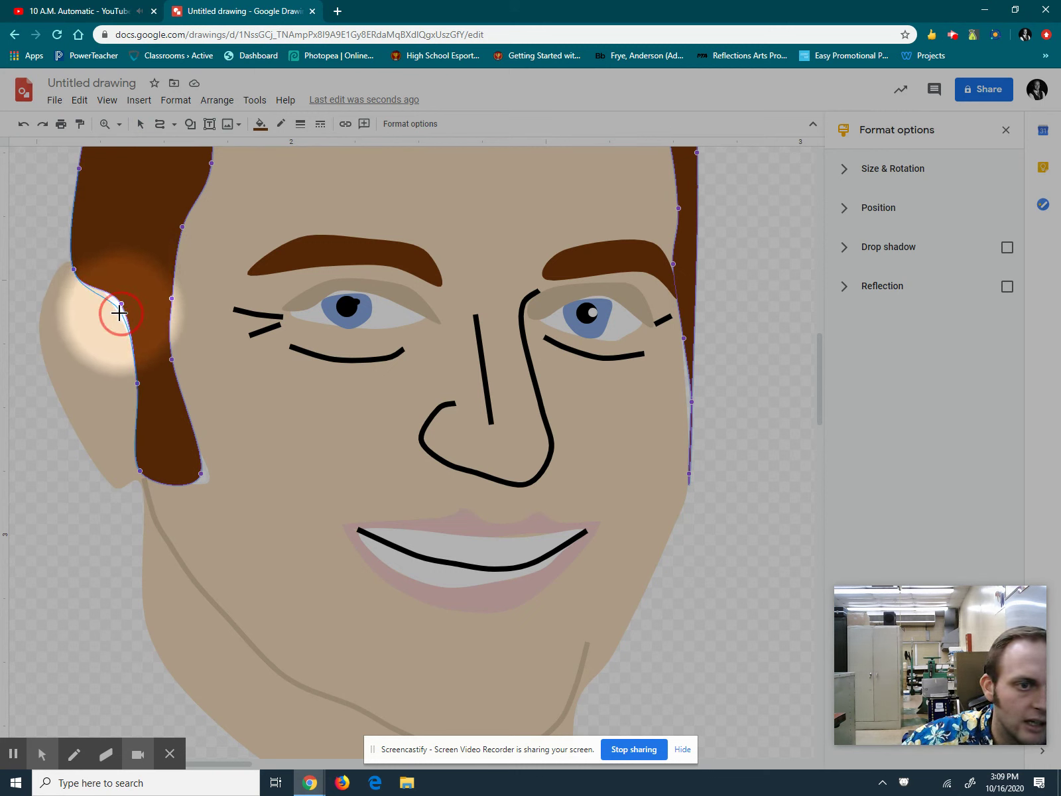
left_click_drag(118, 313, 119, 315)
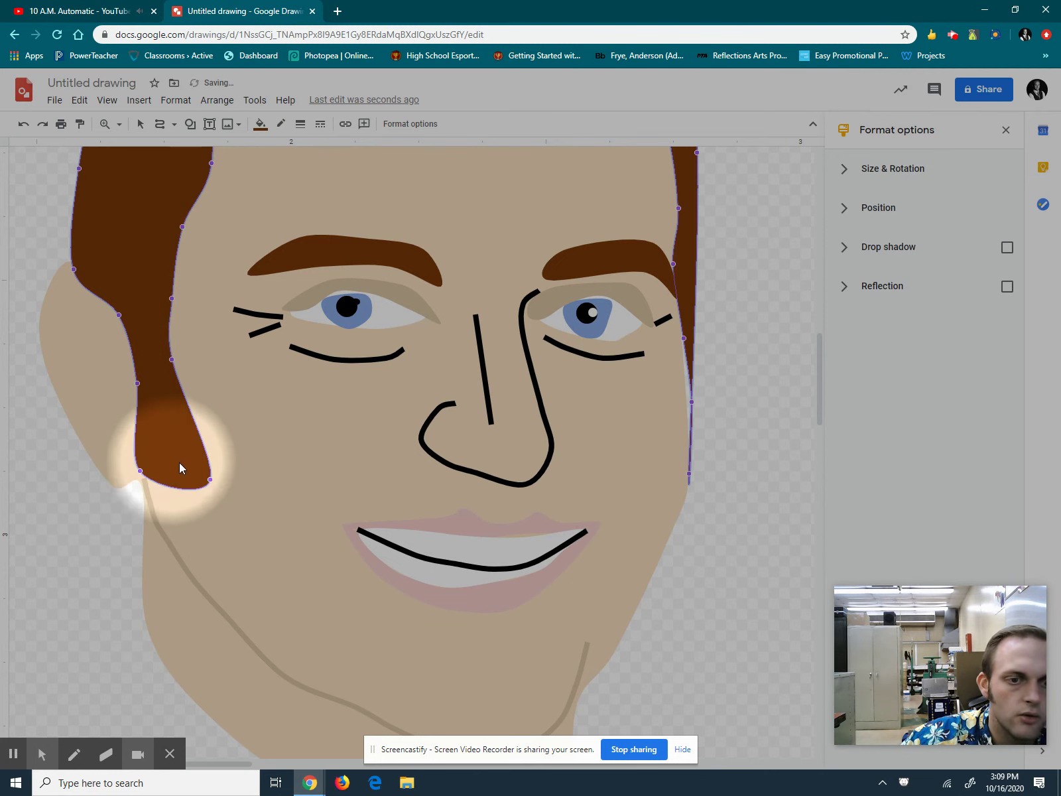
Lower the hairline's points along the forehead to cover the white gaps between hair and skin
scroll(190, 452, "up", 6)
scroll(192, 455, "up", 1)
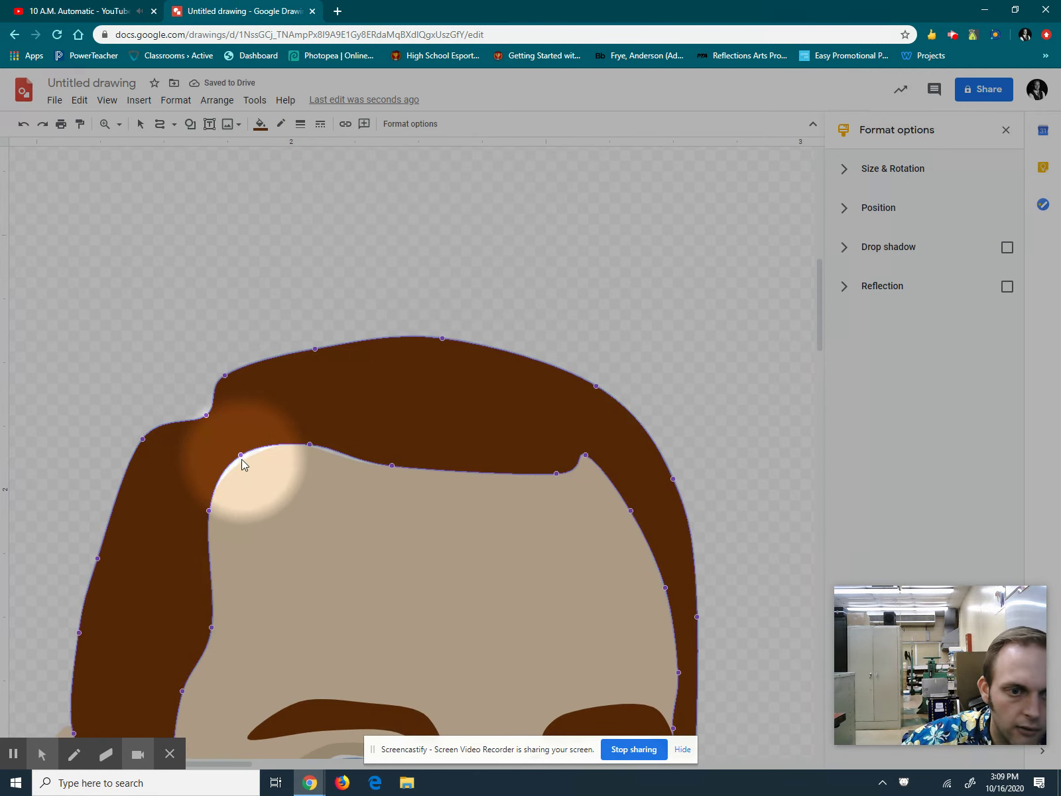
left_click(242, 457)
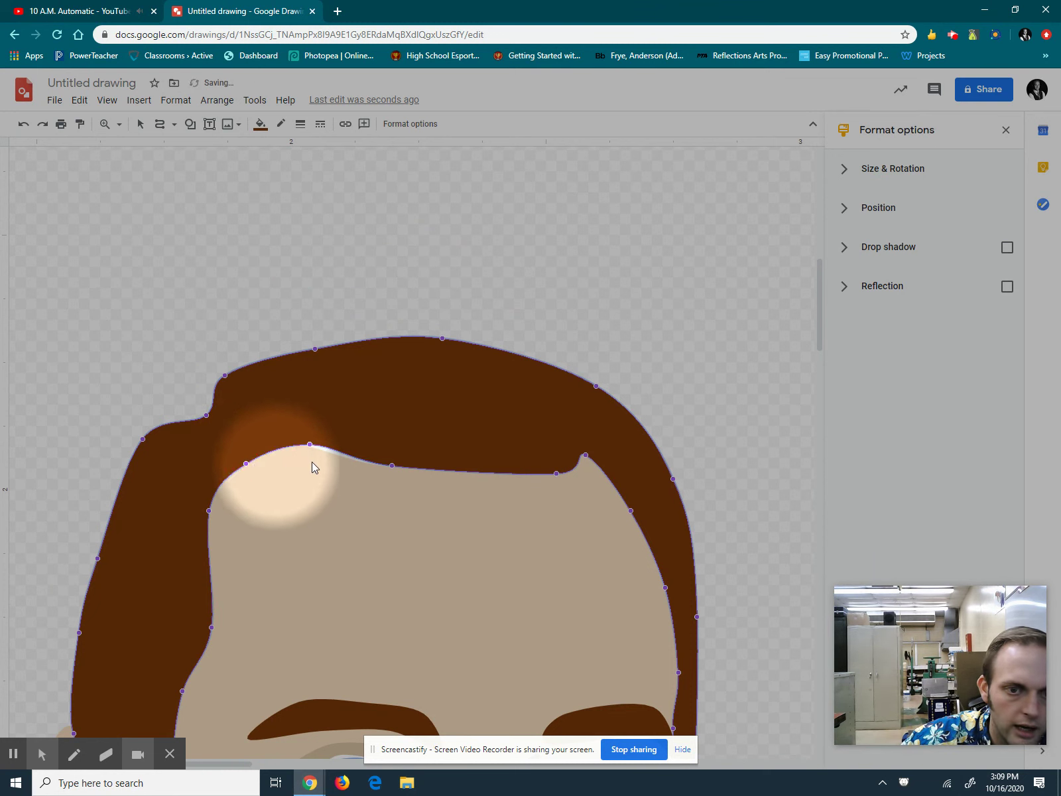
left_click(392, 471)
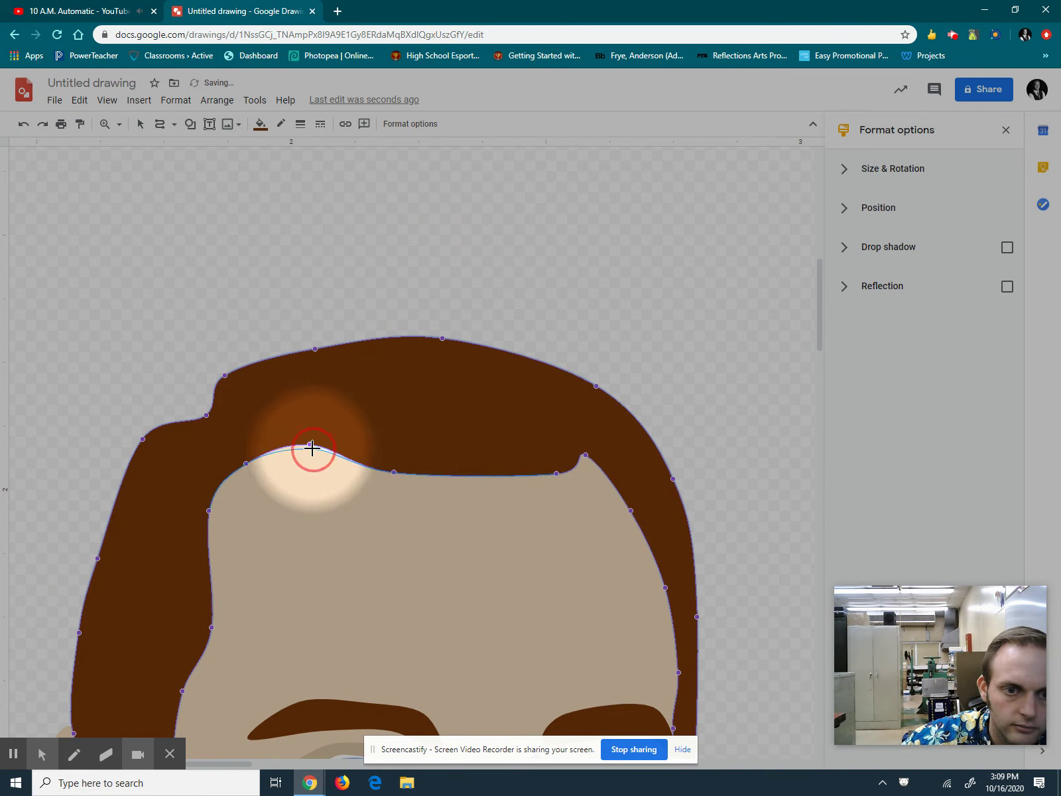
Widen the thin sideburn on the side opposite the ear by moving its inner point toward the face
scroll(564, 483, "down", 5)
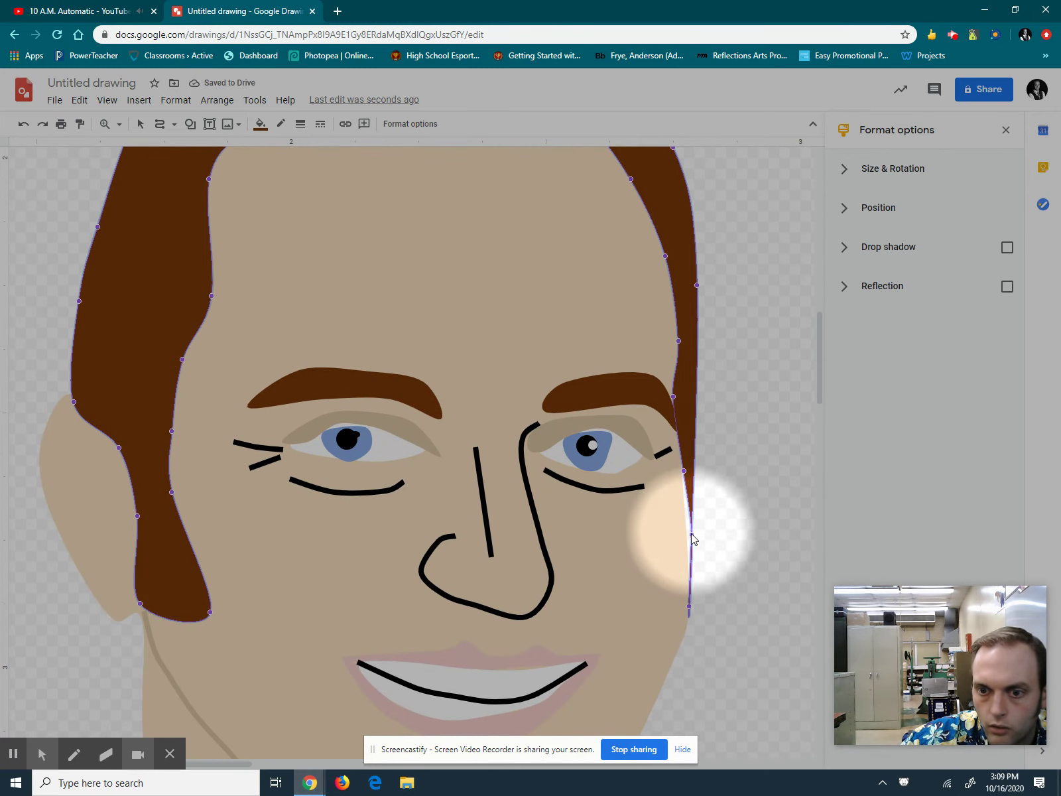
left_click_drag(688, 536, 684, 536)
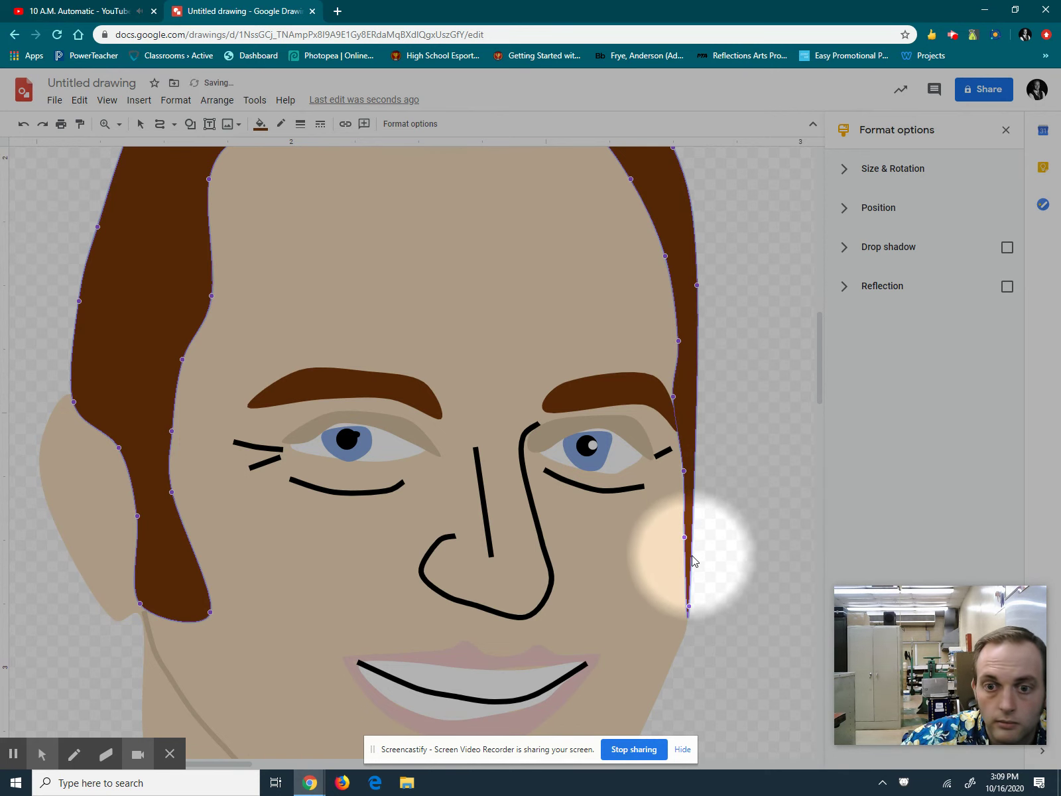
scroll(693, 560, "down", 3)
scroll(693, 561, "up", 2)
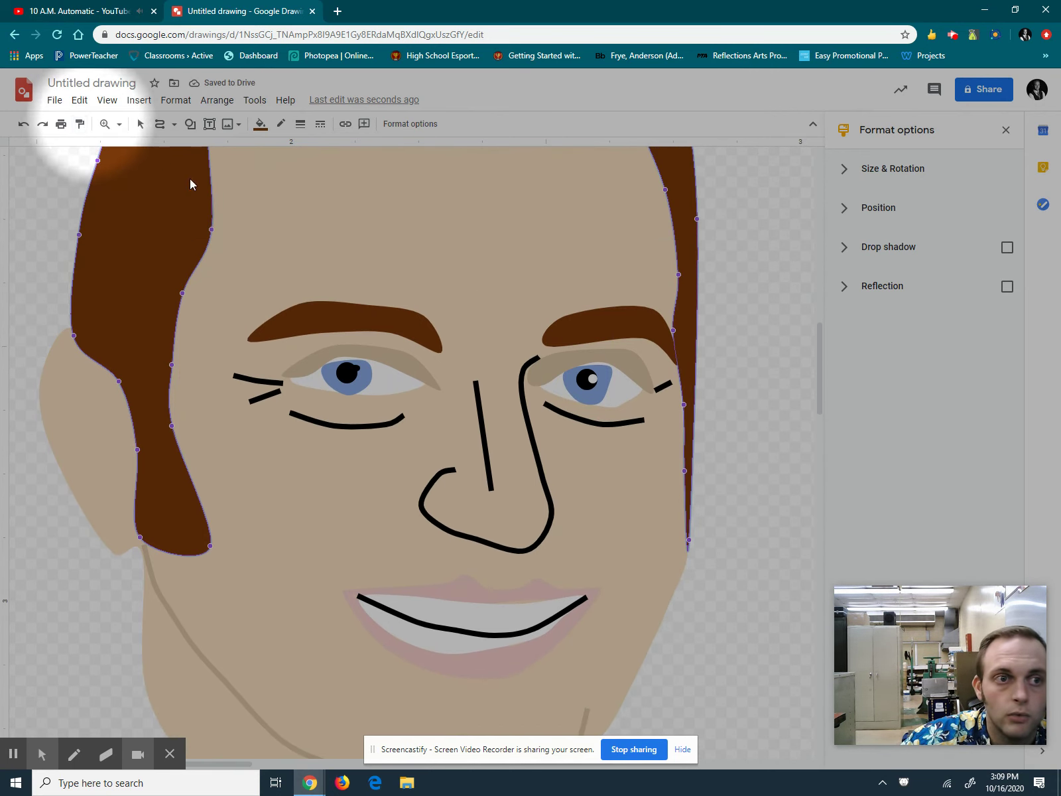
key("Escape")
Reshape the upper points of both blue irises to give them rounder outlines beneath the eyelids
left_click(366, 374)
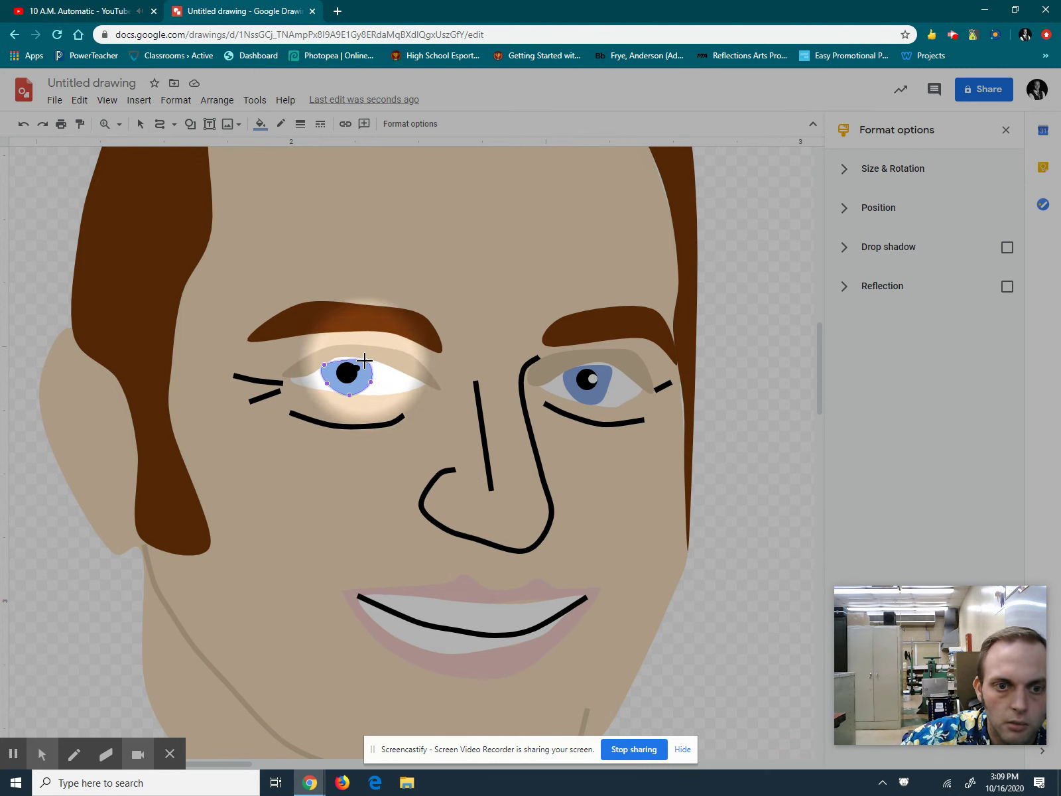
left_click_drag(366, 357, 367, 359)
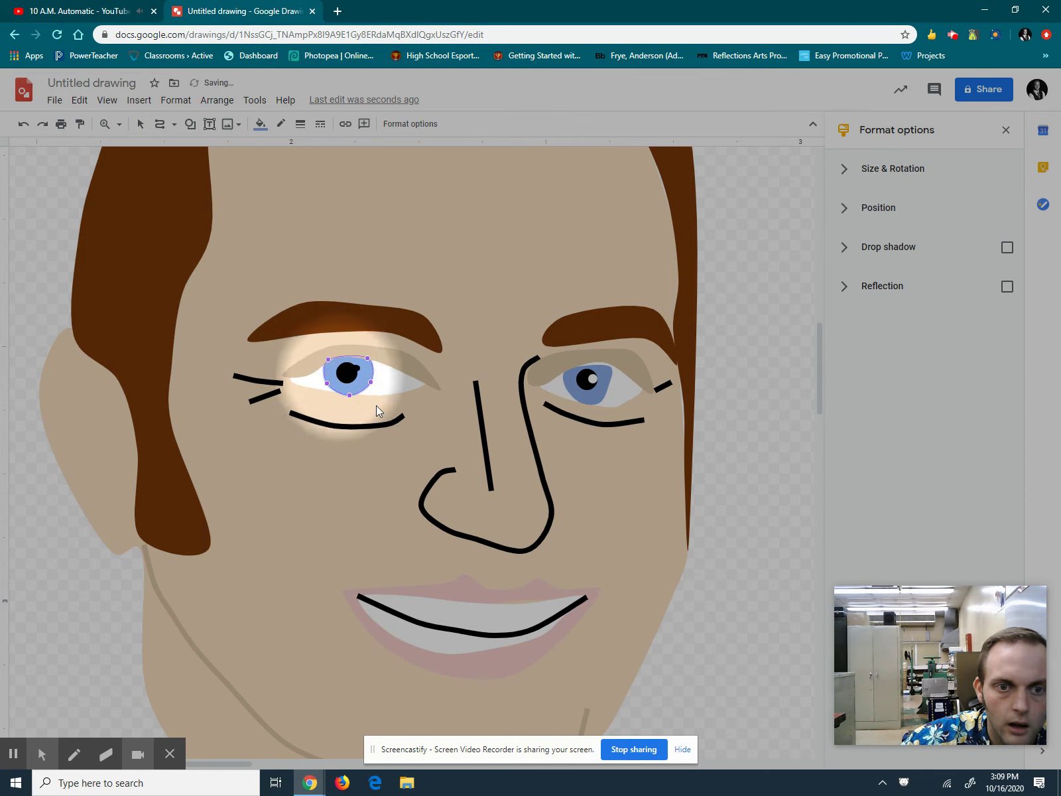
double_click(605, 374)
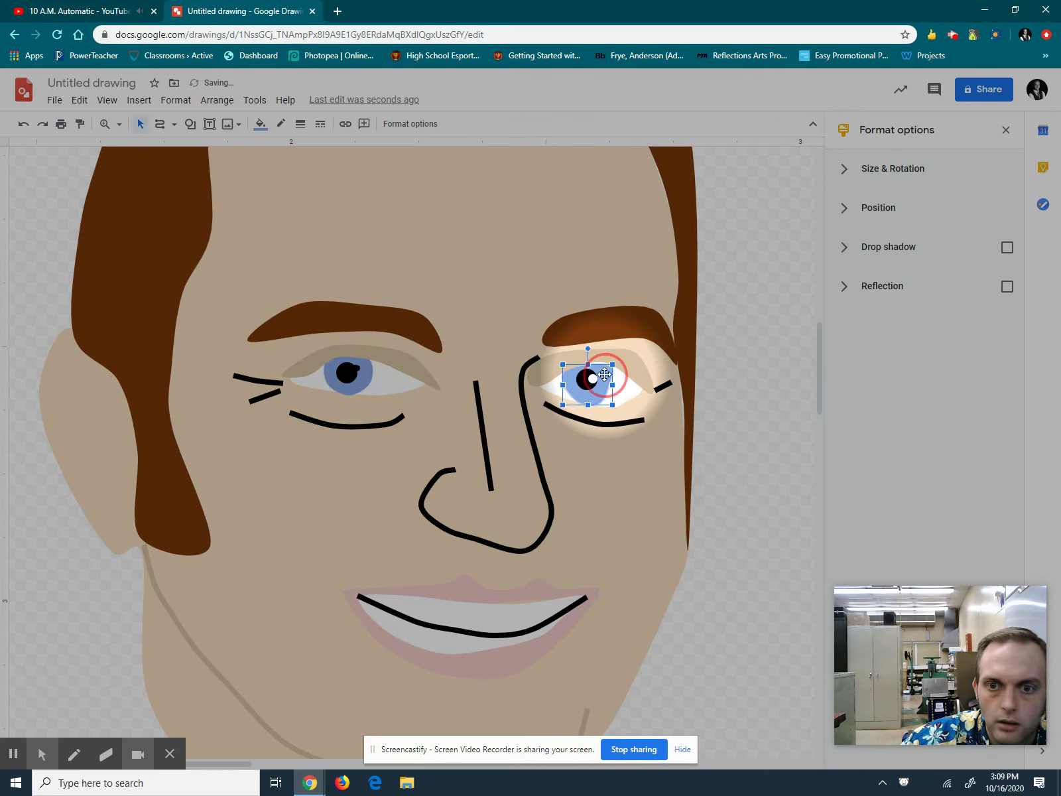
left_click_drag(608, 367, 568, 363)
left_click(724, 442)
left_click(765, 458)
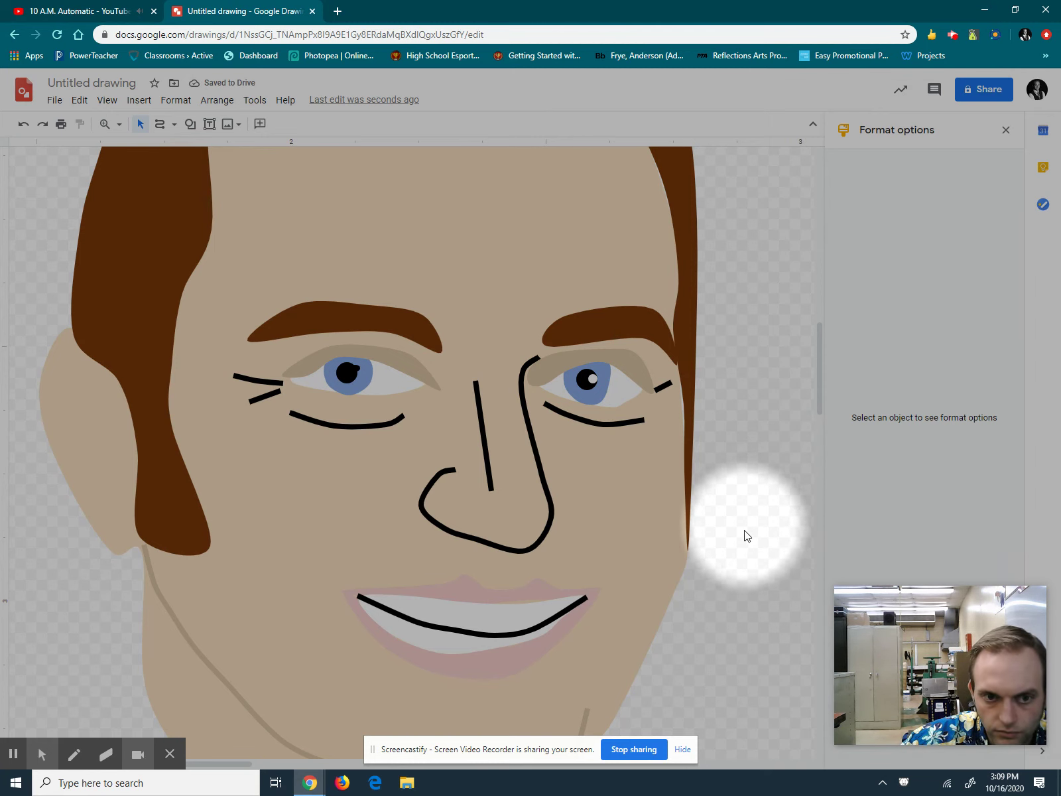
Examine the whole portrait at several zoom levels, checking the hair, face and eyes for remaining gaps
scroll(736, 552, "up", 3)
scroll(739, 554, "up", 2)
scroll(736, 555, "down", 1)
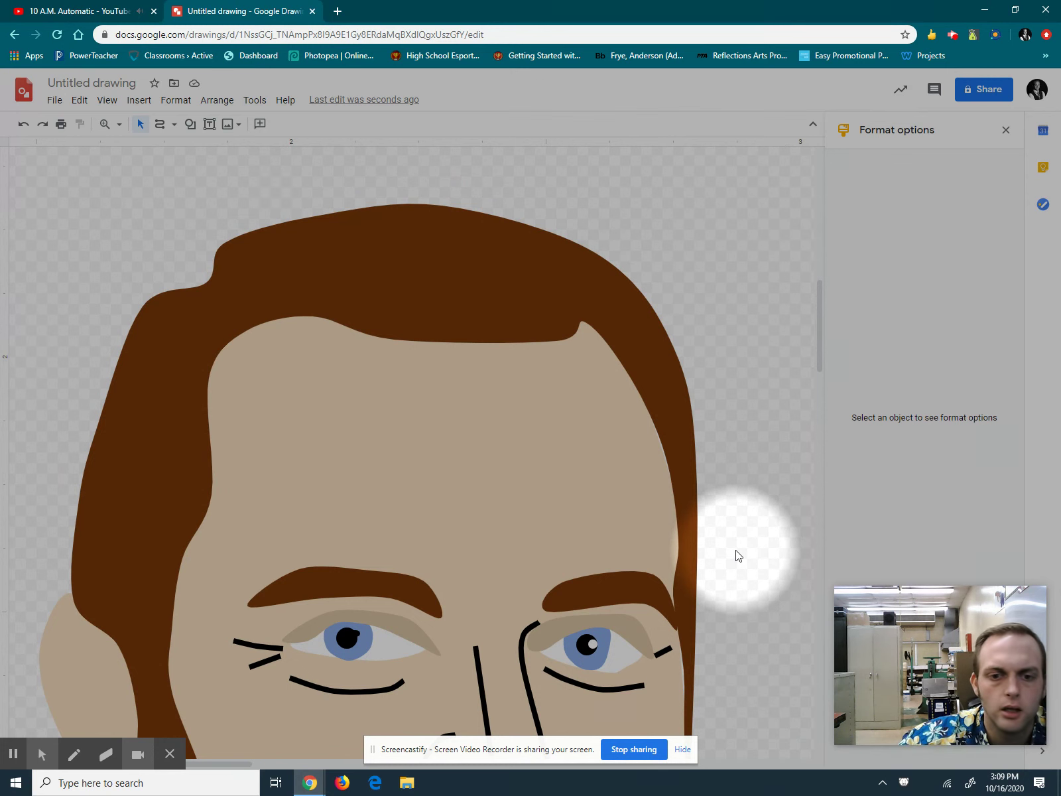
scroll(457, 566, "down", 1)
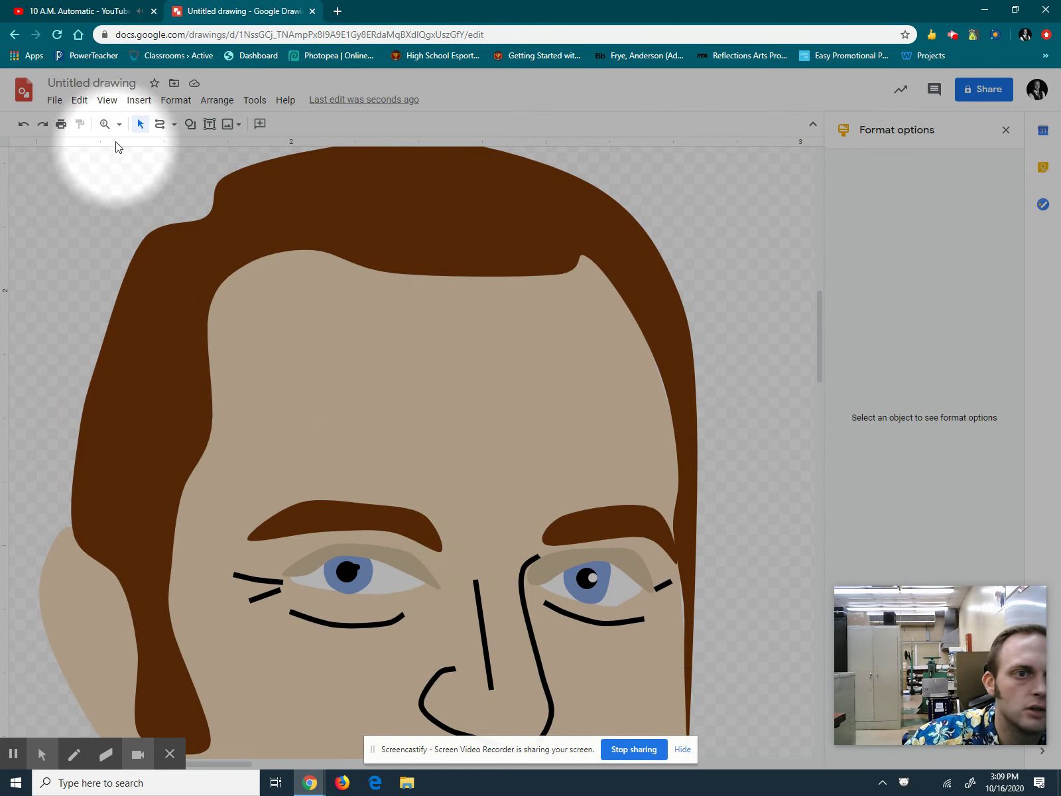
left_click(117, 124)
left_click(152, 193)
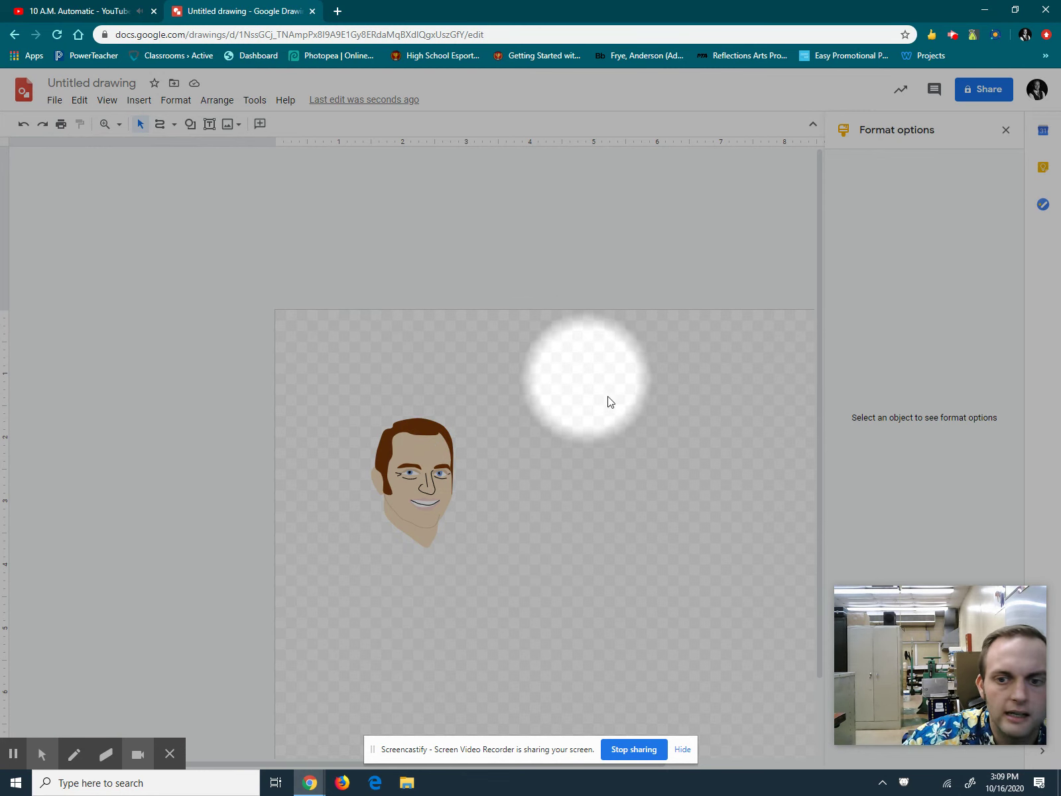
scroll(613, 408, "down", 1)
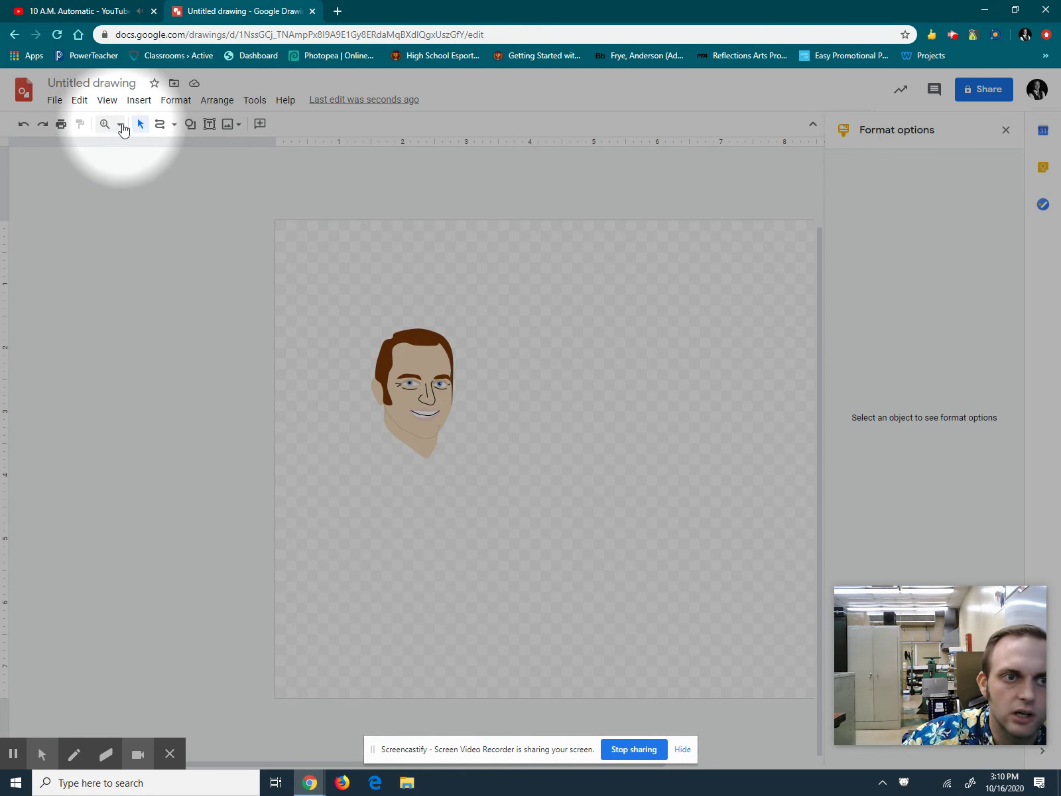
left_click(152, 211)
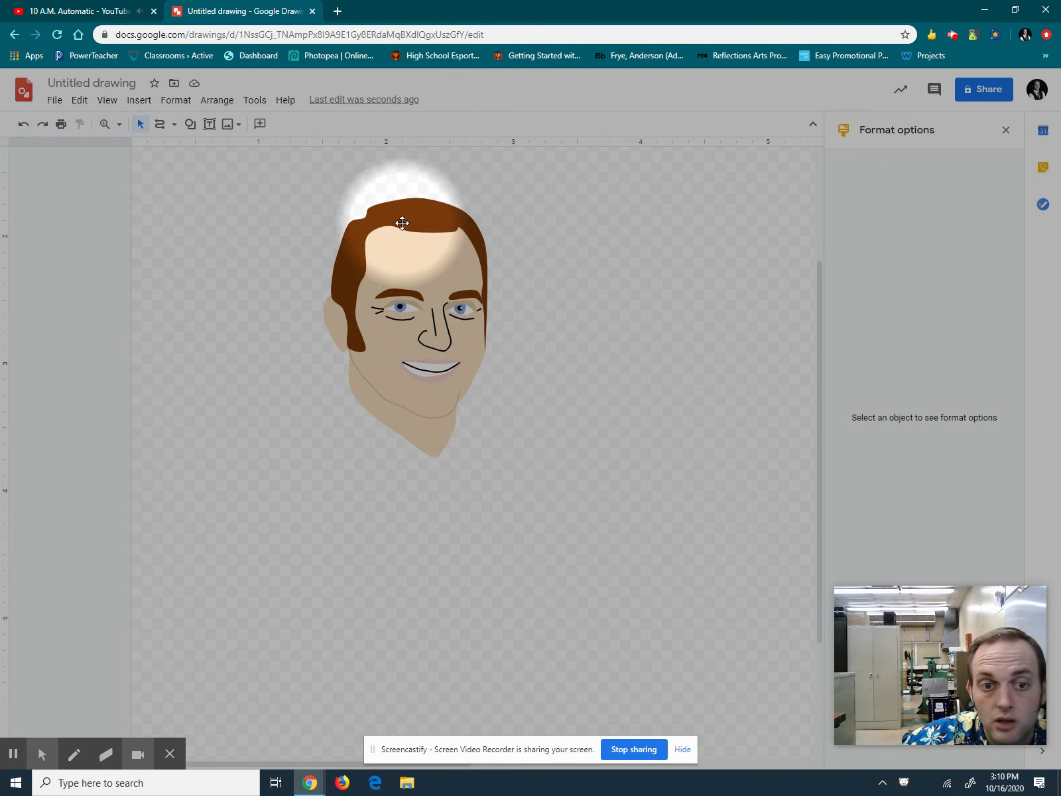
left_click(107, 123)
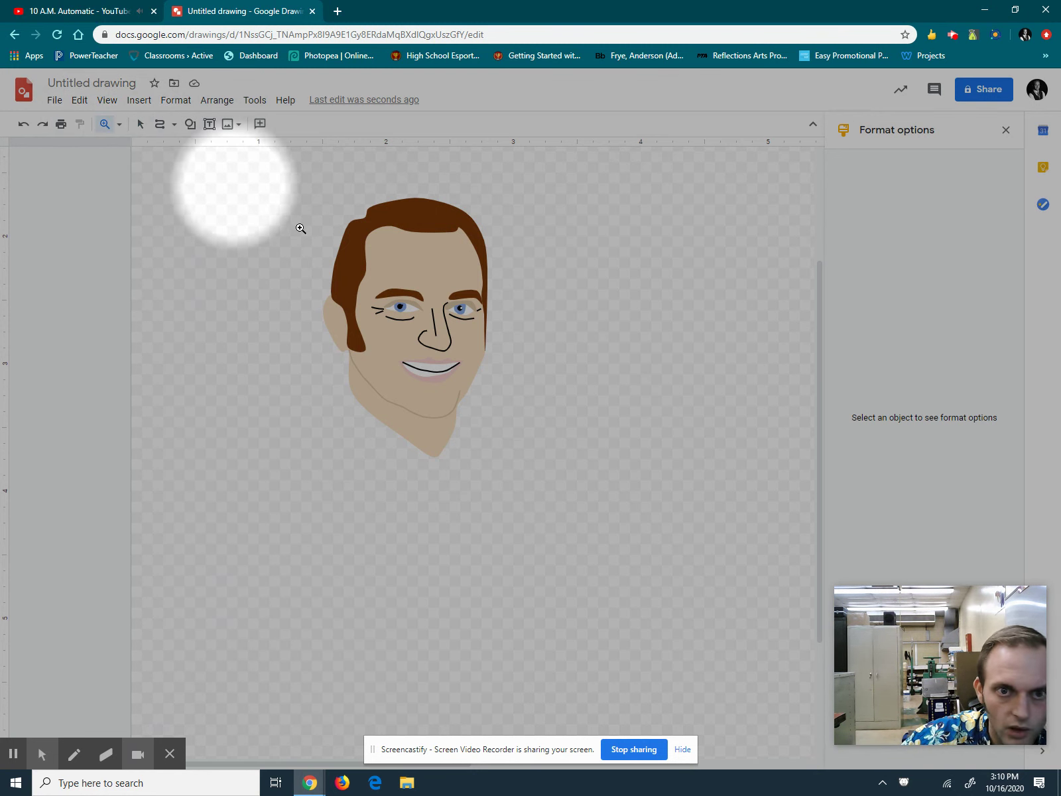
left_click(431, 256)
scroll(428, 256, "up", 1)
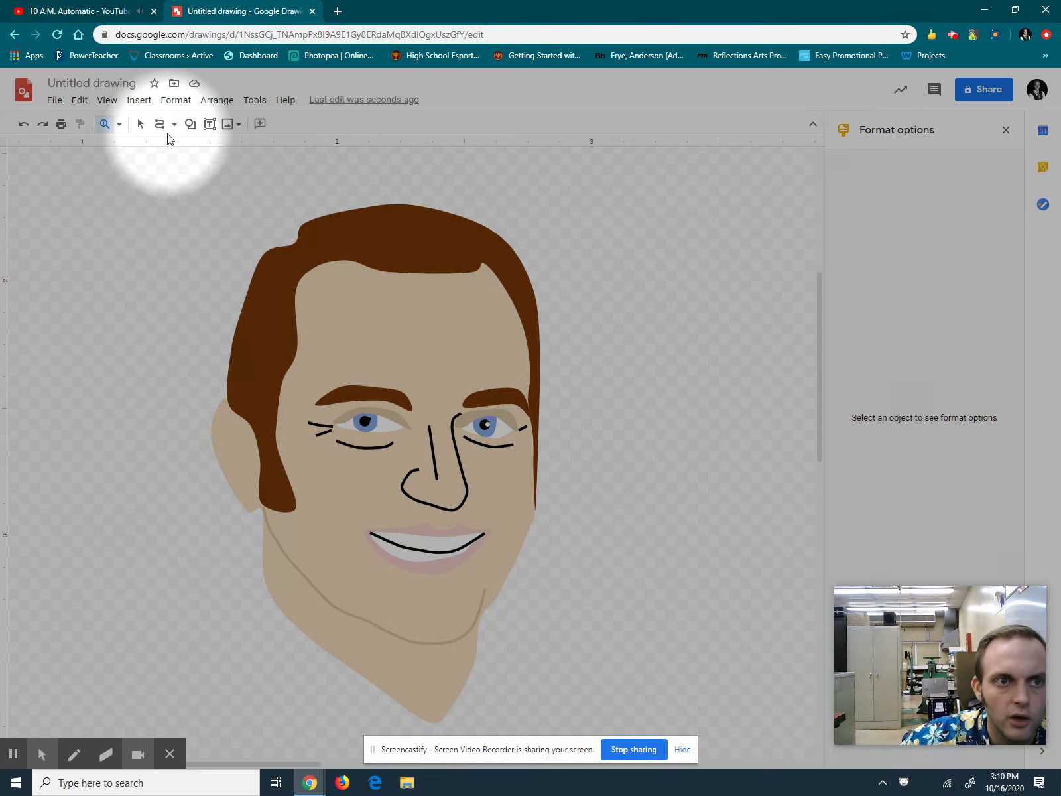
left_click(140, 124)
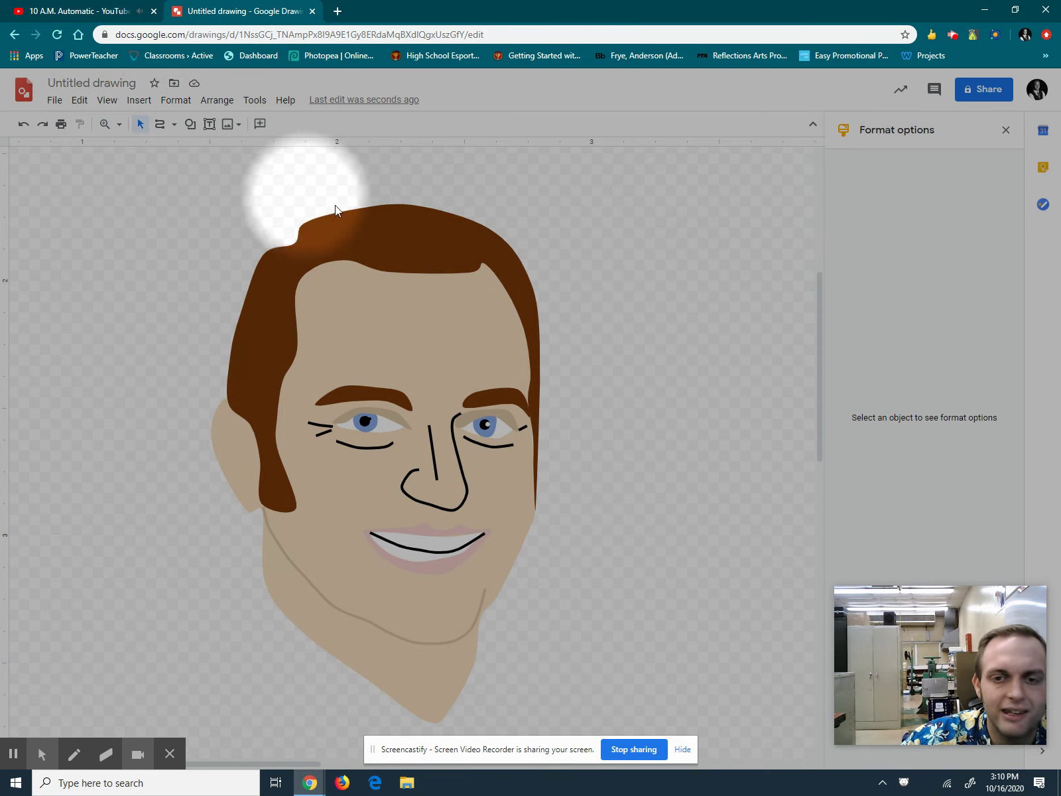
Copy the brown hair shape and paste a duplicate of it in place over the original
left_click(378, 237)
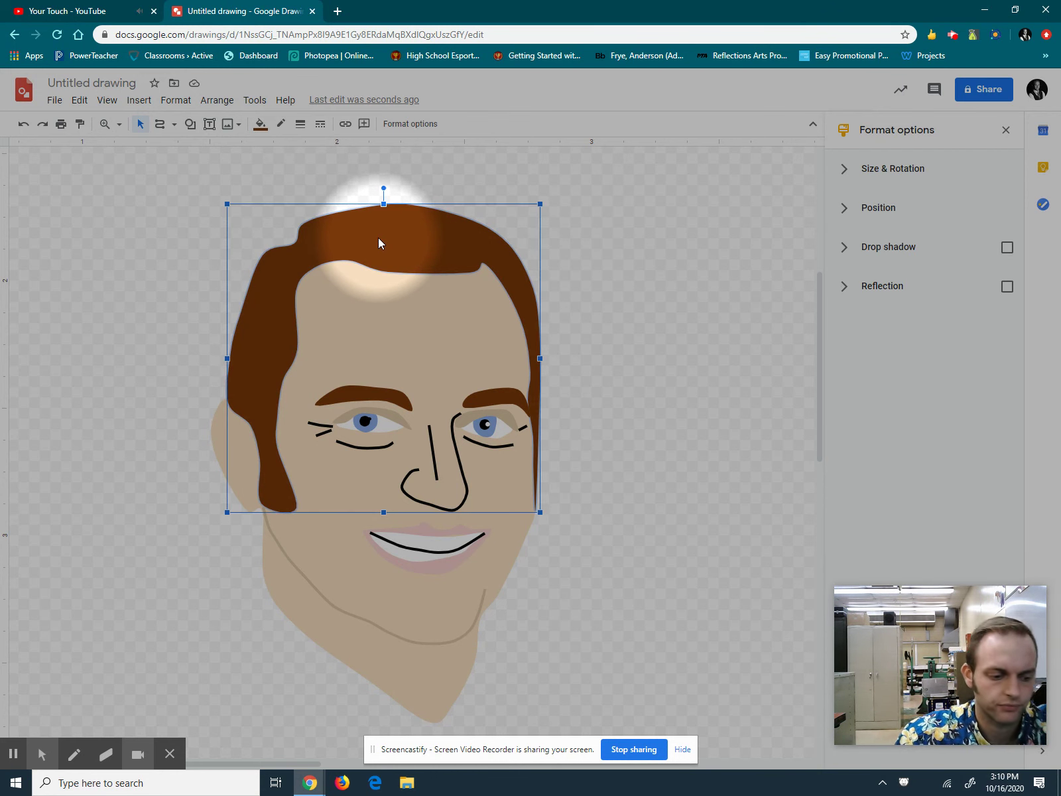
left_click(79, 99)
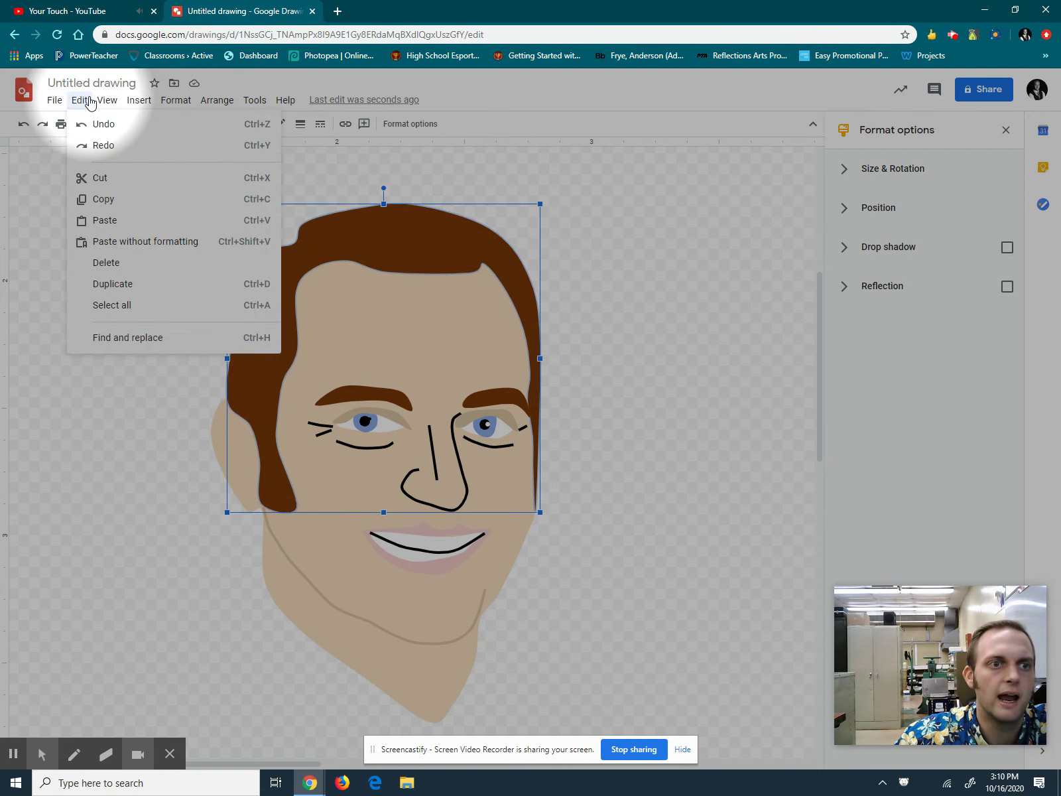
left_click(106, 200)
left_click(79, 99)
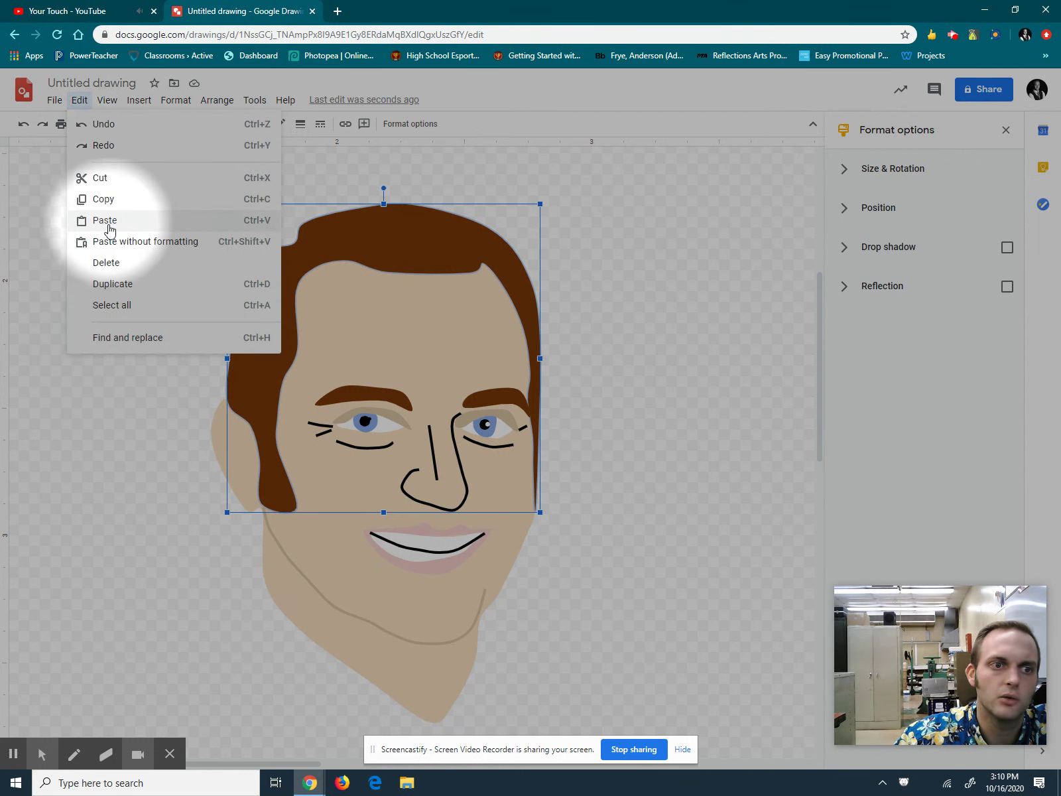
left_click(258, 224)
left_click_drag(258, 224, 371, 212)
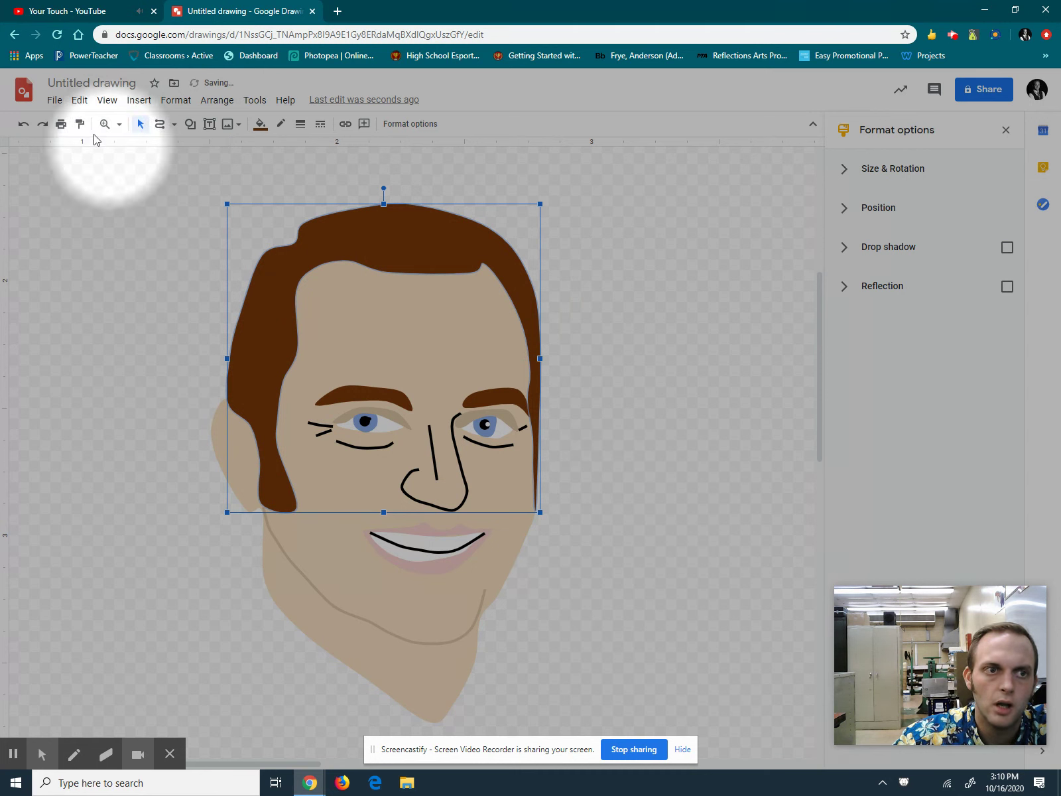
left_click(79, 99)
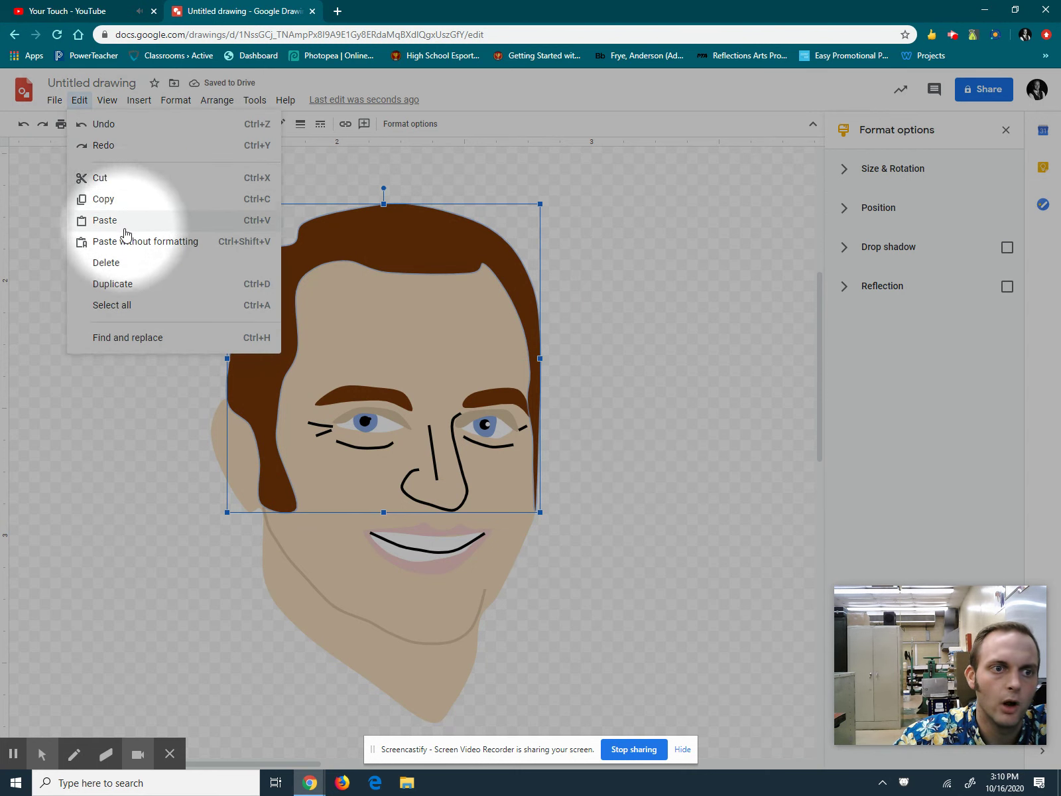
left_click(80, 99)
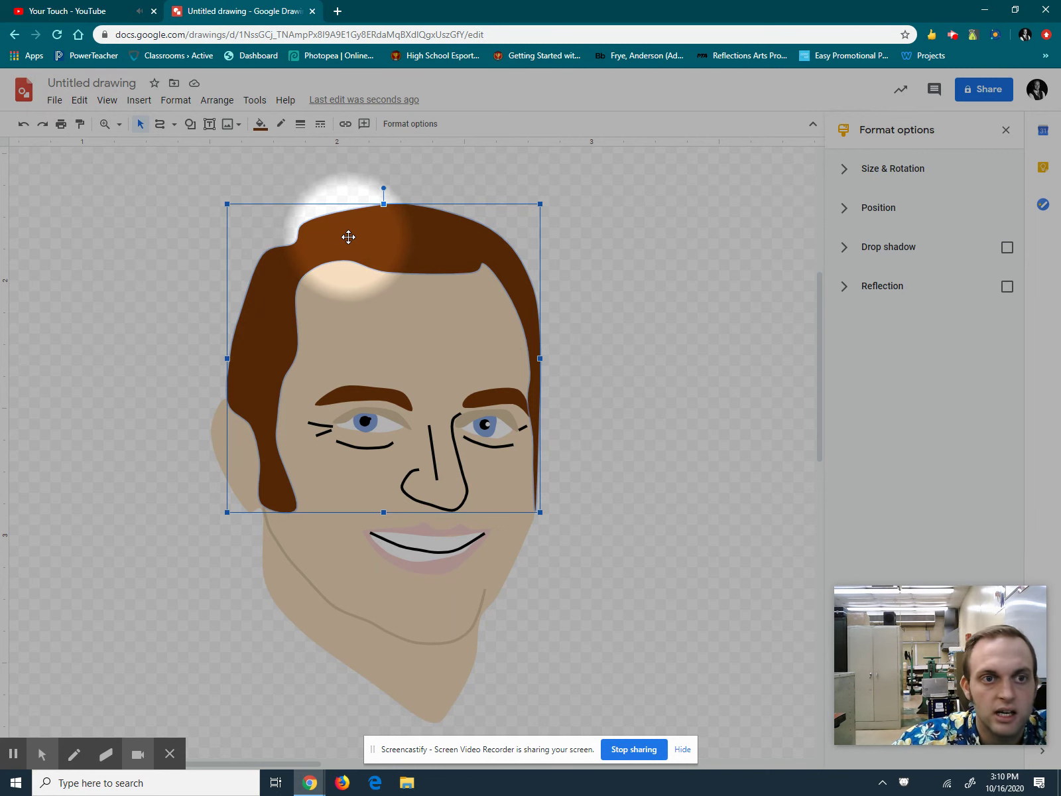
Fill the pasted hair copy with black and offset it slightly down and to the right of the original hair
left_click(261, 124)
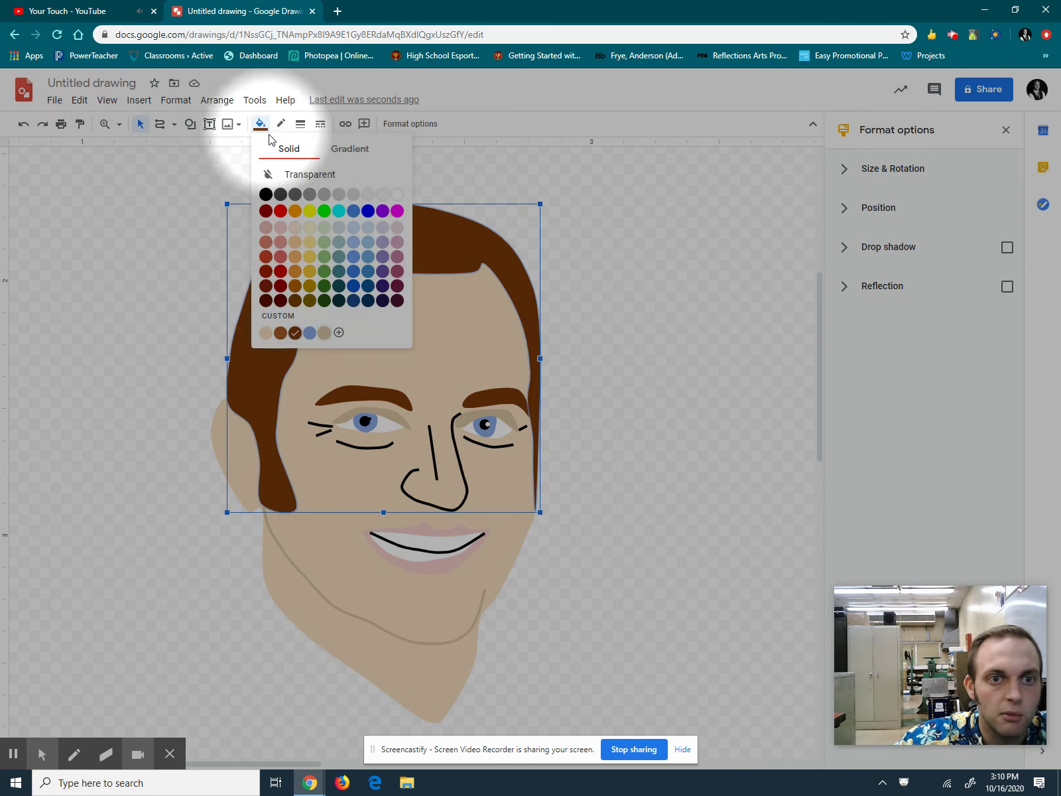
left_click(267, 193)
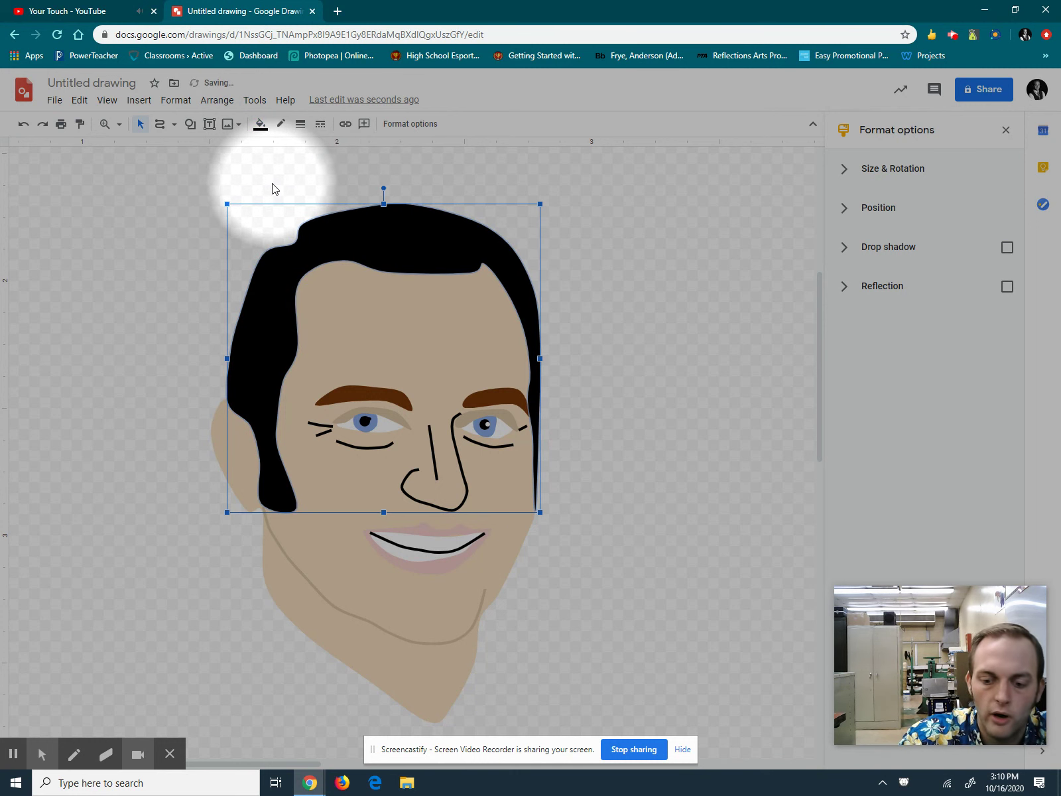
key("Down")
key("Right")
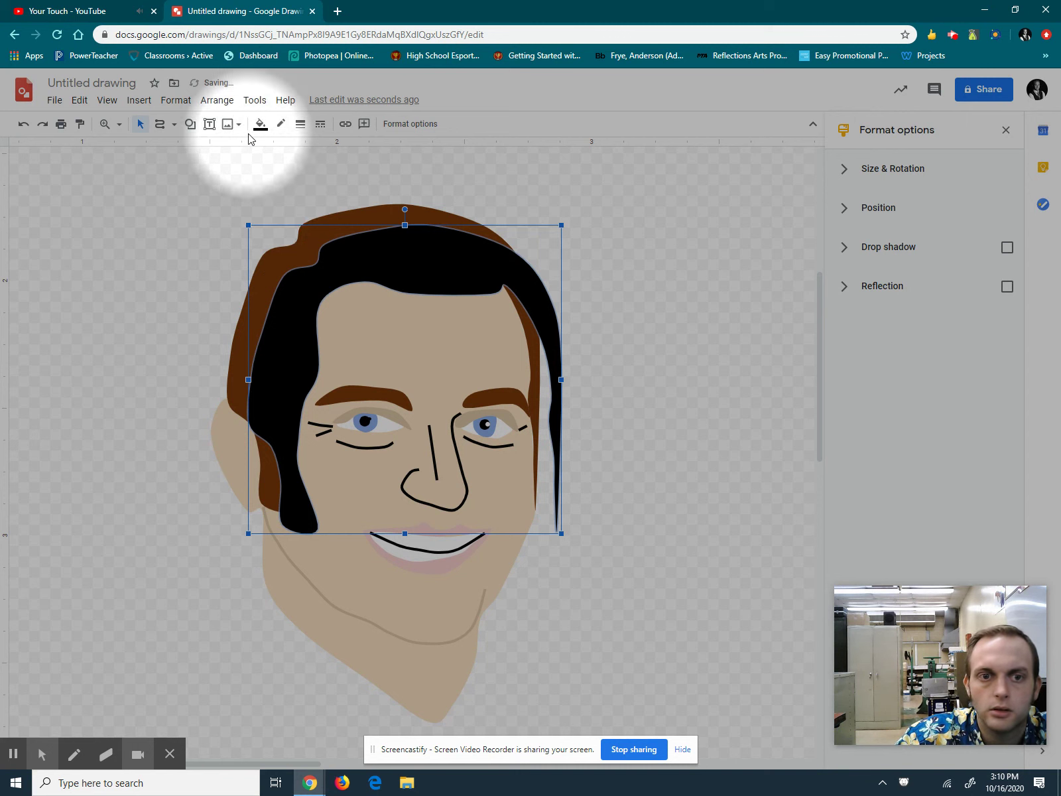
left_click_drag(396, 263, 389, 251)
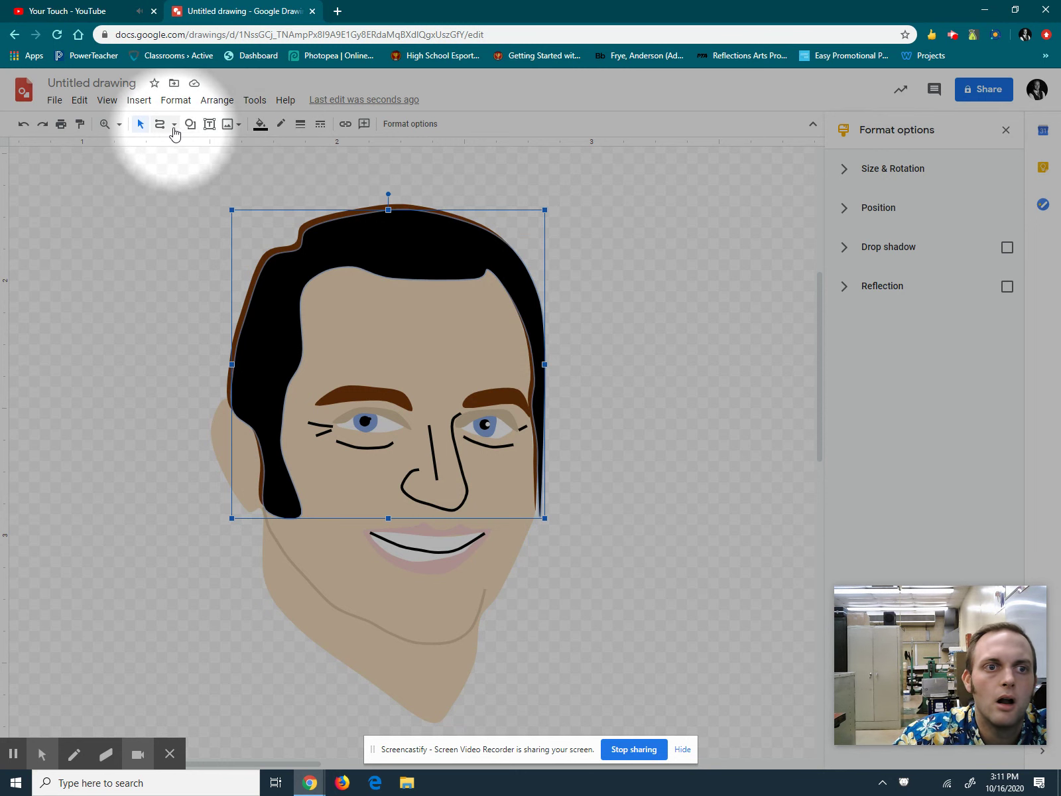
Make the black hair copy a translucent shadow by setting its fill to the custom color #0000003d
left_click(260, 123)
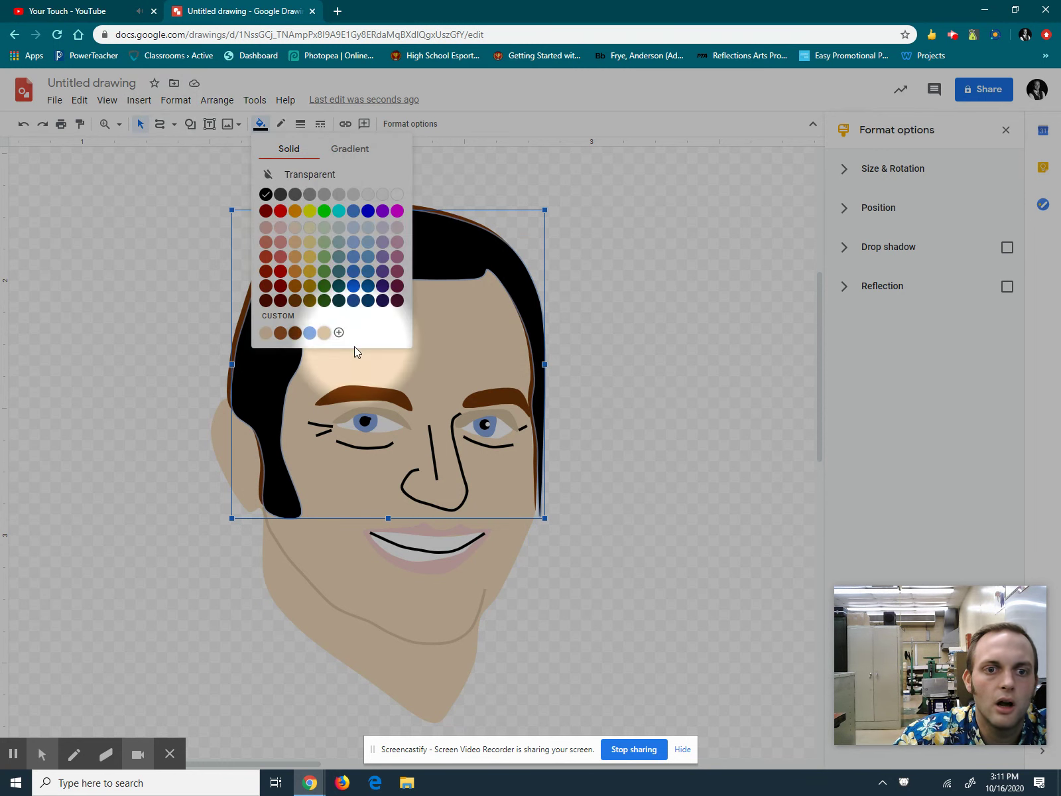
left_click(339, 332)
left_click_drag(589, 494, 504, 502)
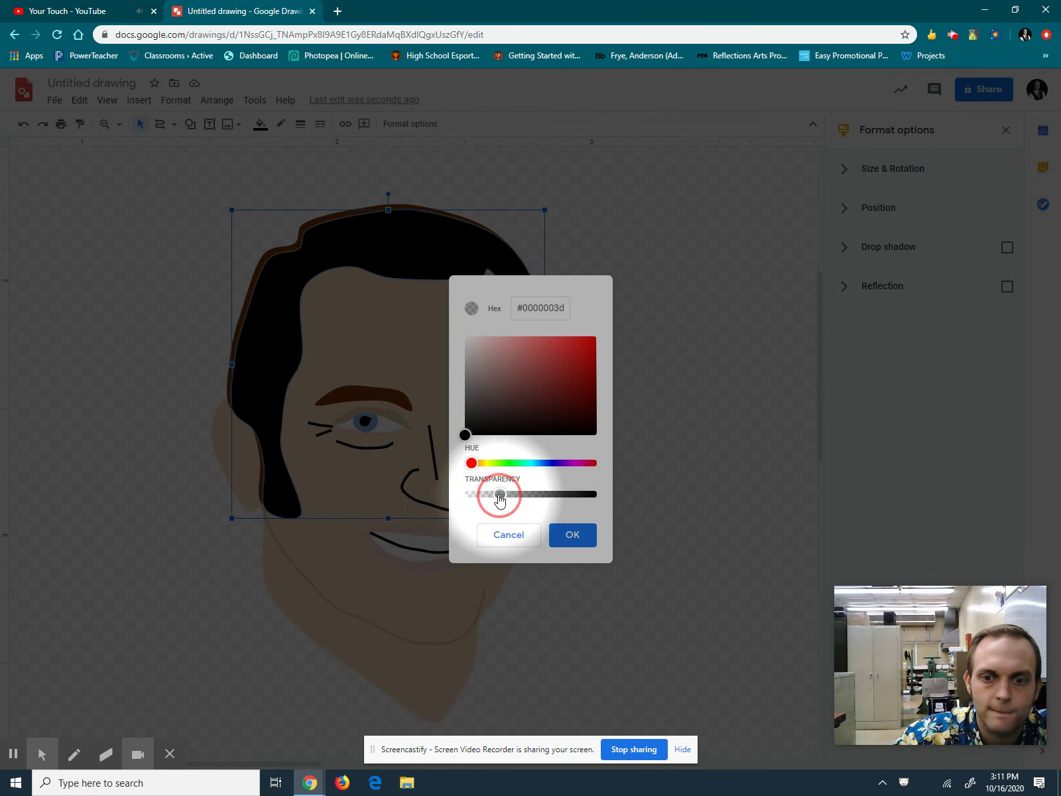
left_click(560, 536)
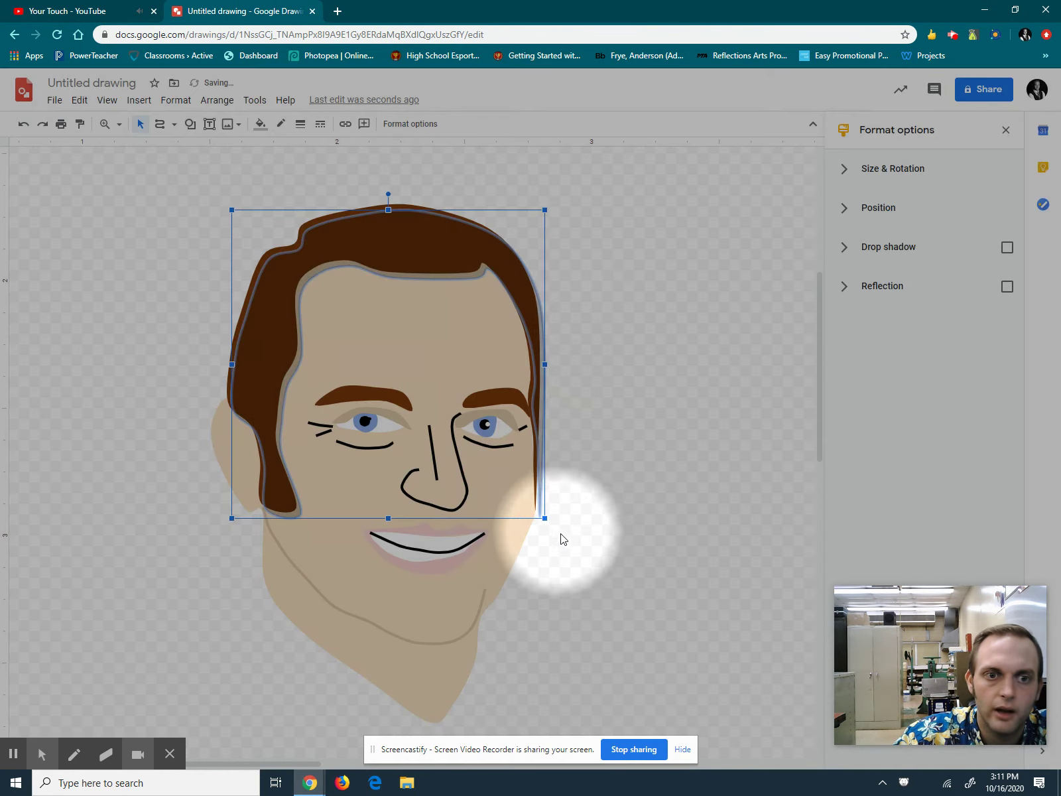
Bring the original brown hair to the front so the translucent shadow copy lies behind it
right_click(274, 292)
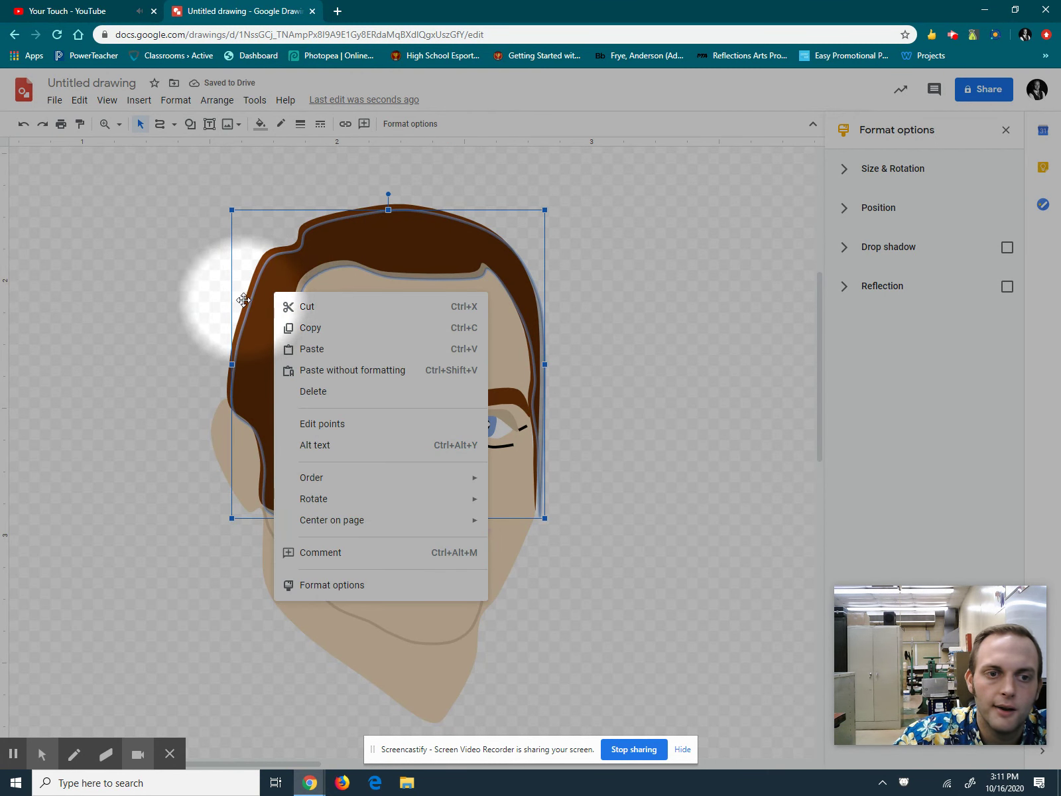
left_click(239, 278)
left_click(201, 265)
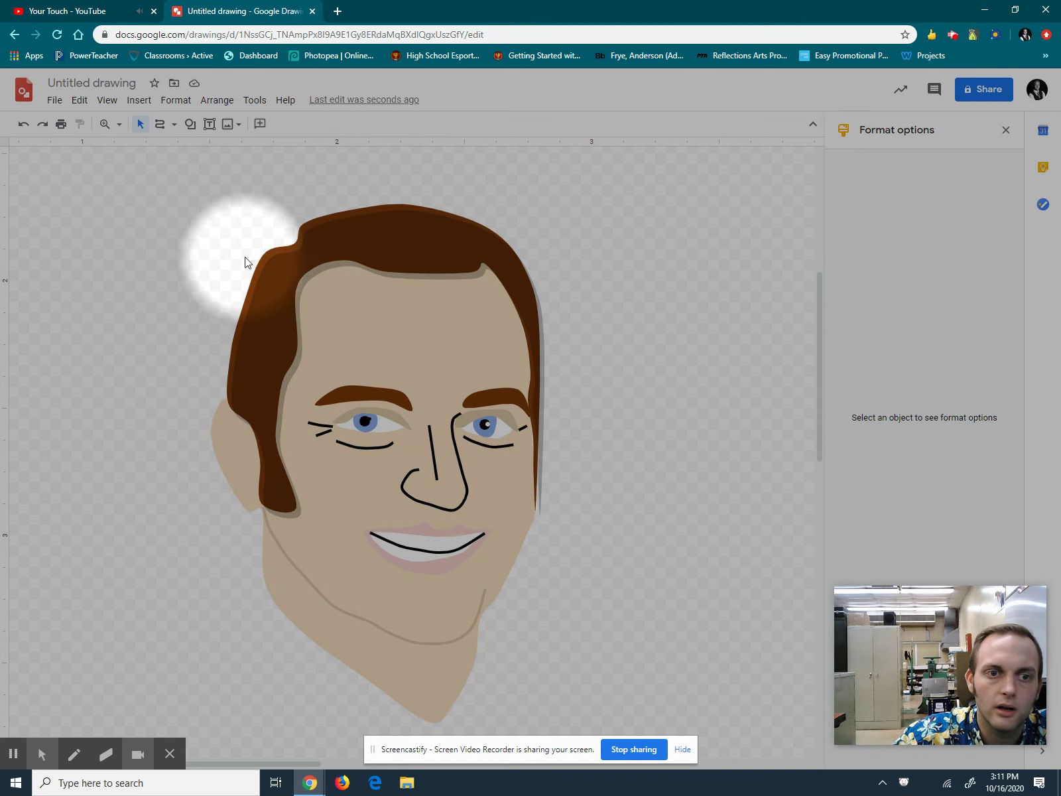
left_click(262, 264)
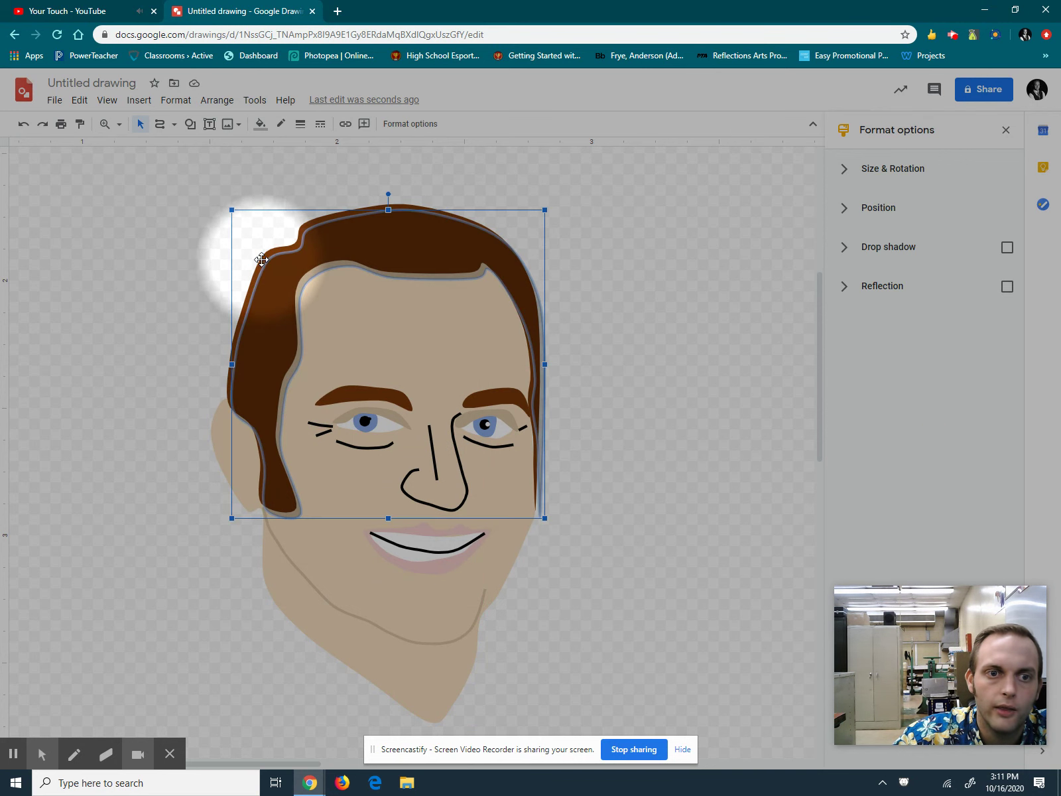
left_click_drag(262, 259, 257, 253)
left_click(216, 101)
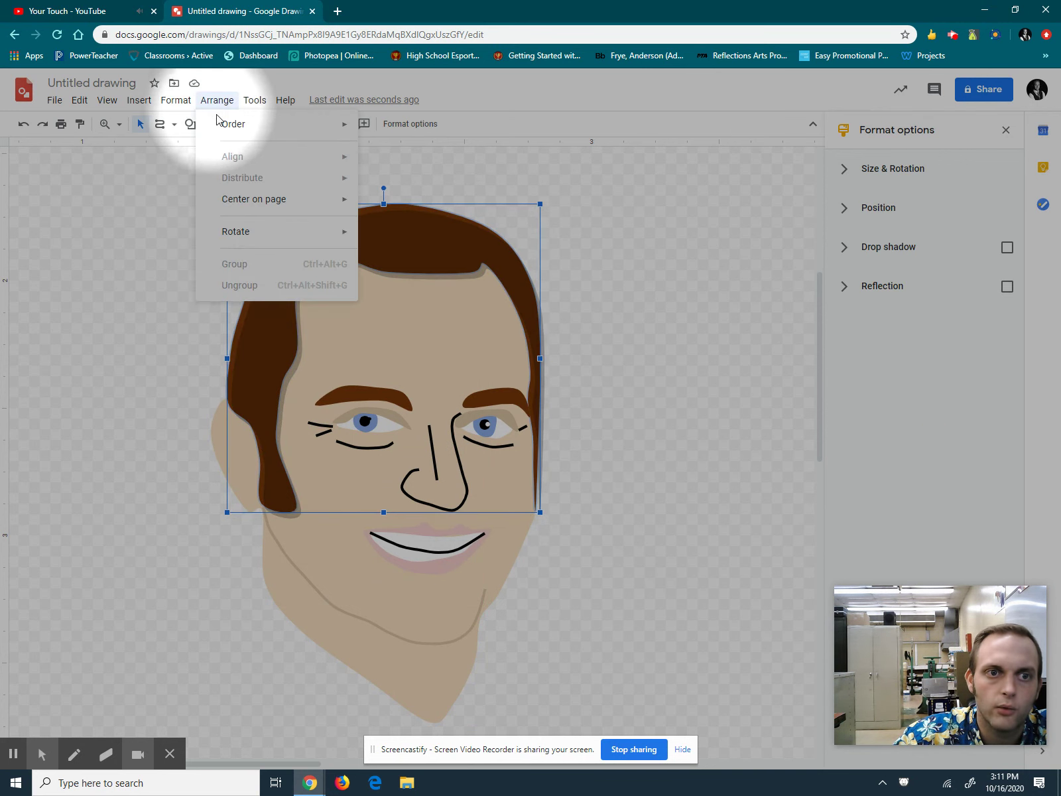
mouse_move(232, 124)
left_click(388, 128)
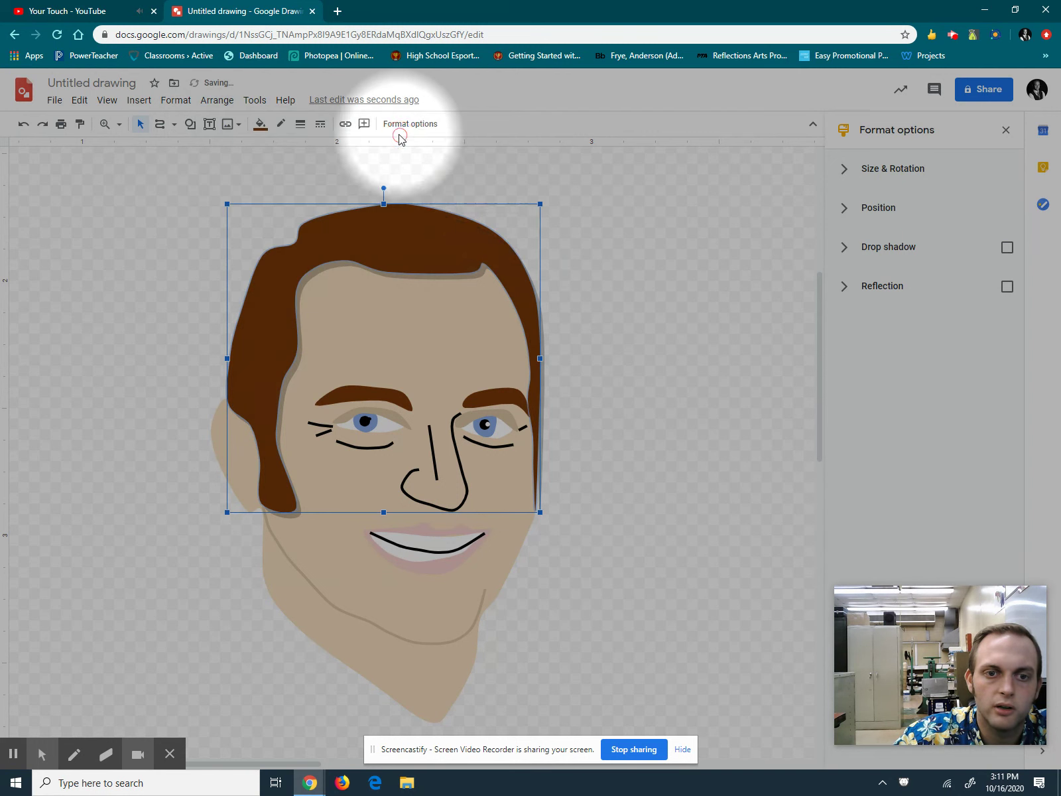
Edit the hair shadow's points along the face's right edge, pulling its lower tip and outer side point inward behind the hair
left_click(628, 304)
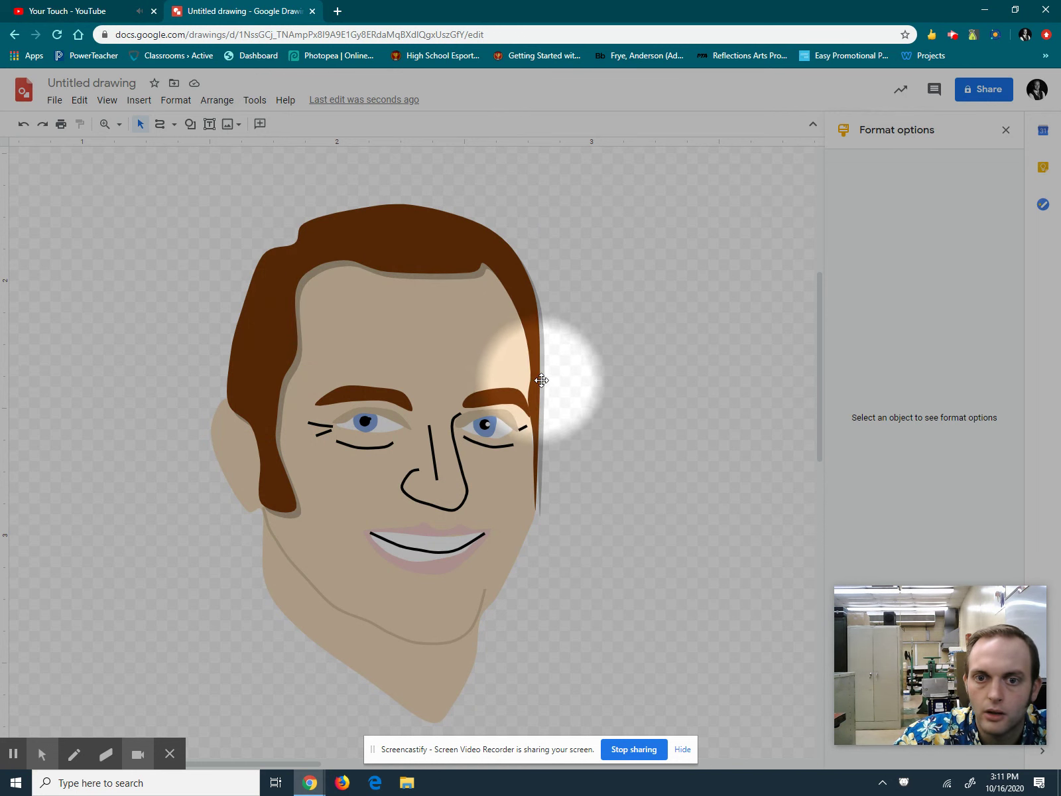
left_click(543, 379)
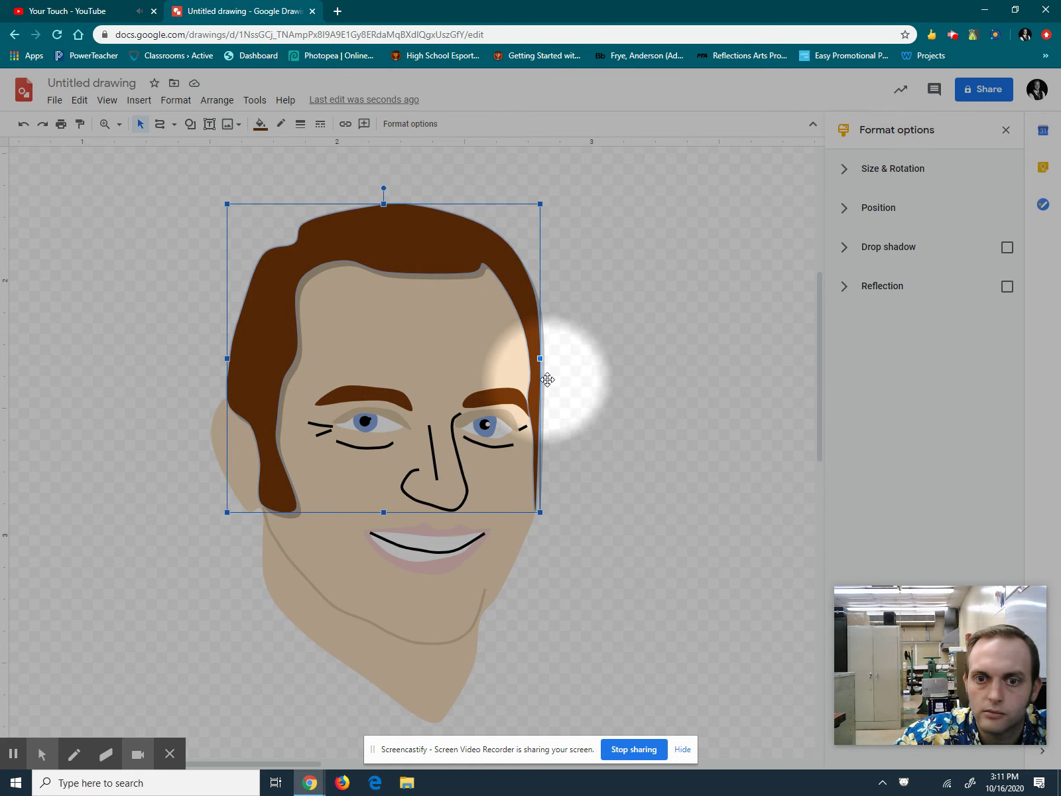
key("Right")
key("Down")
double_click(544, 386)
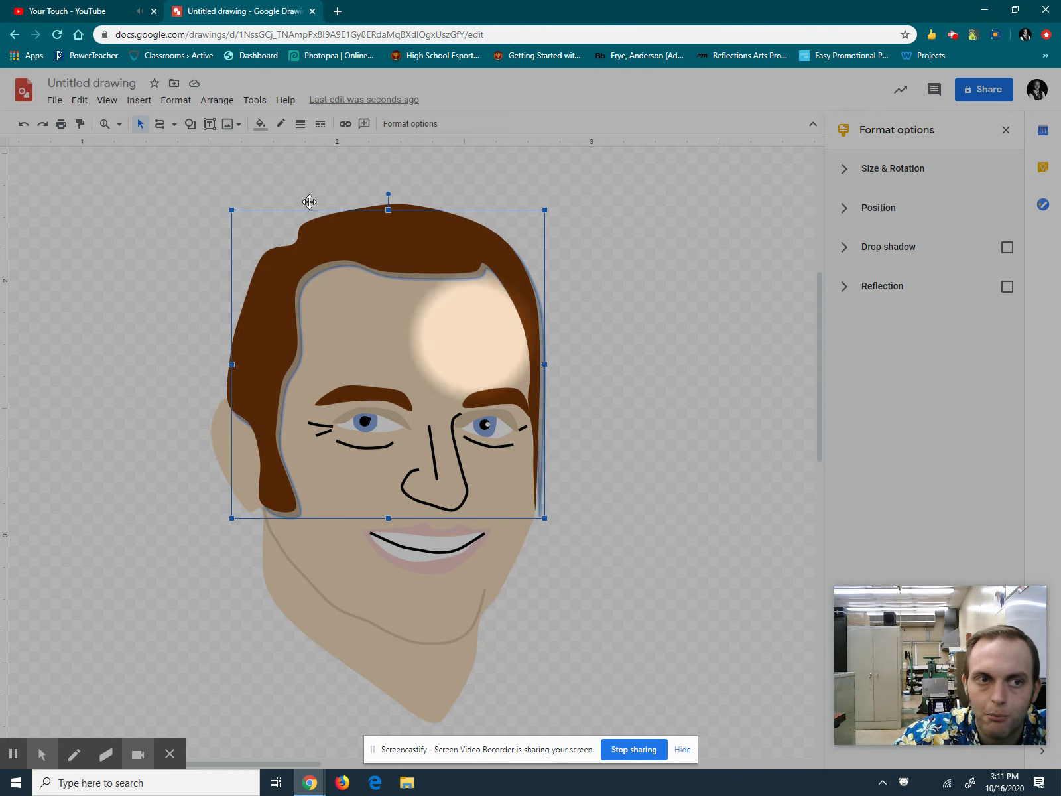
left_click(104, 123)
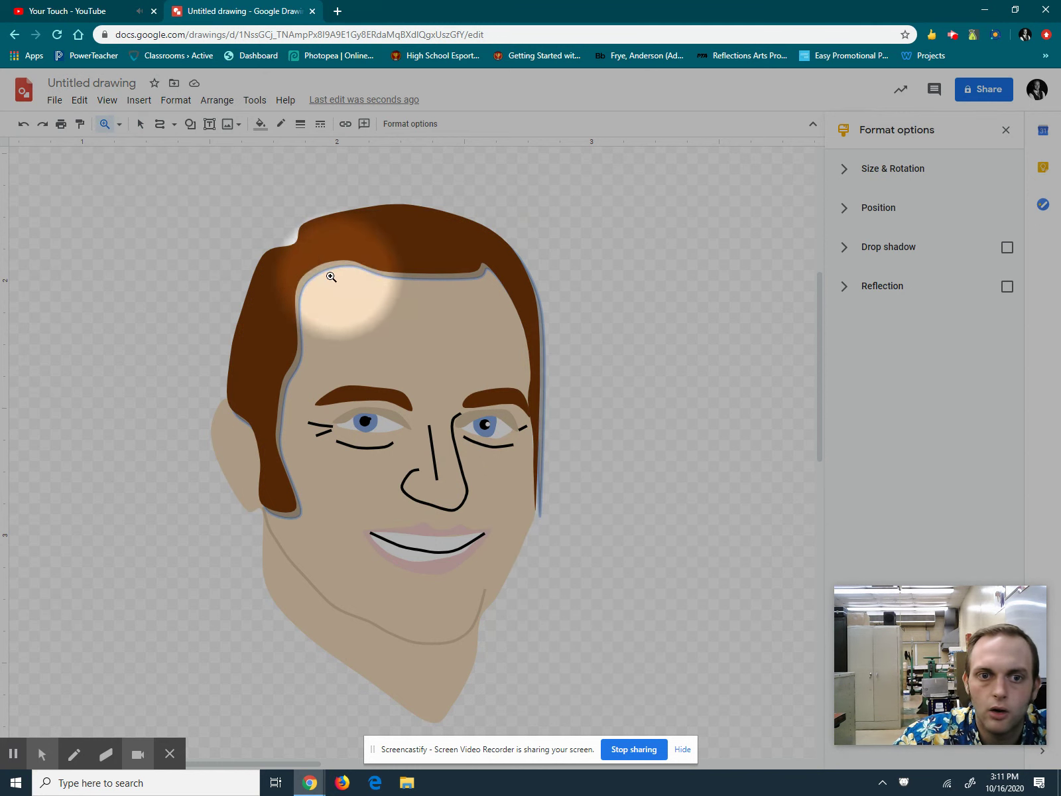
left_click(554, 393)
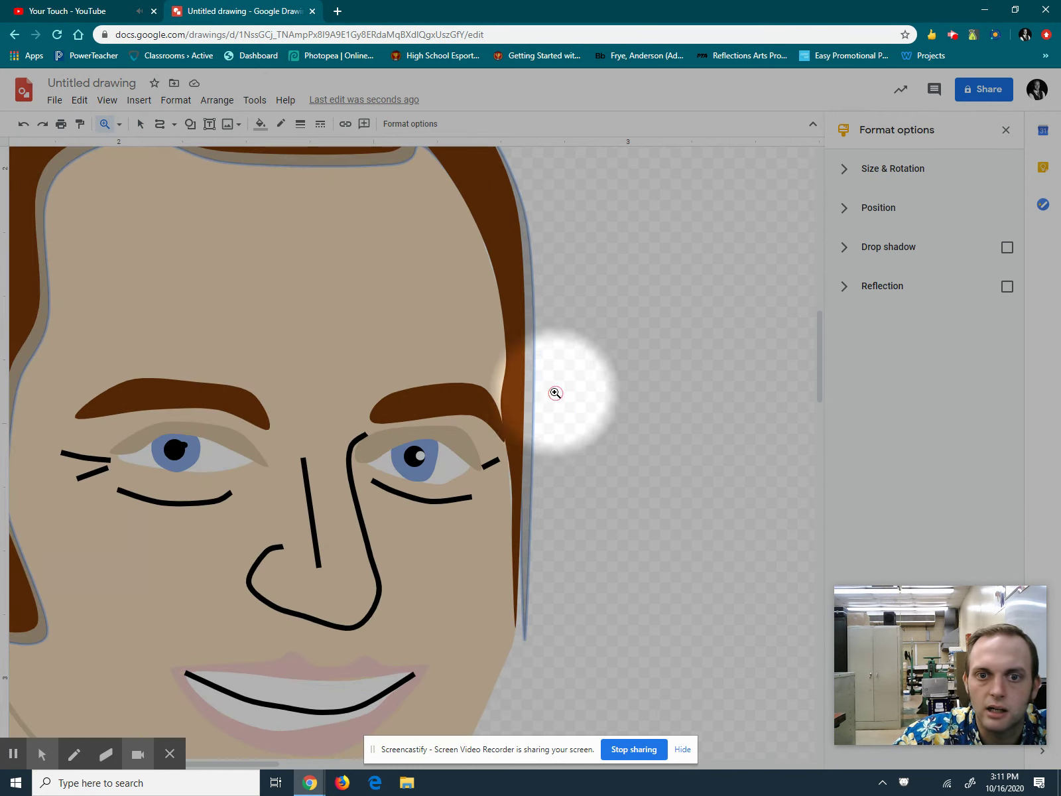
left_click(139, 124)
left_click(534, 377)
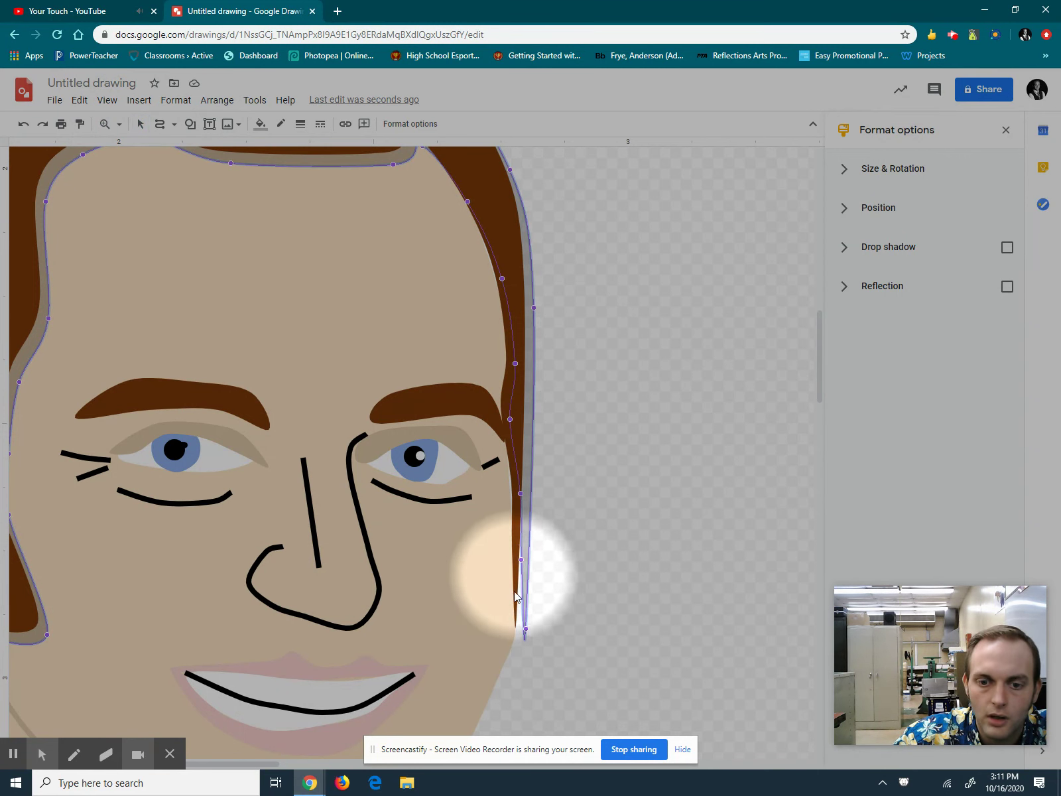
left_click_drag(525, 627, 510, 628)
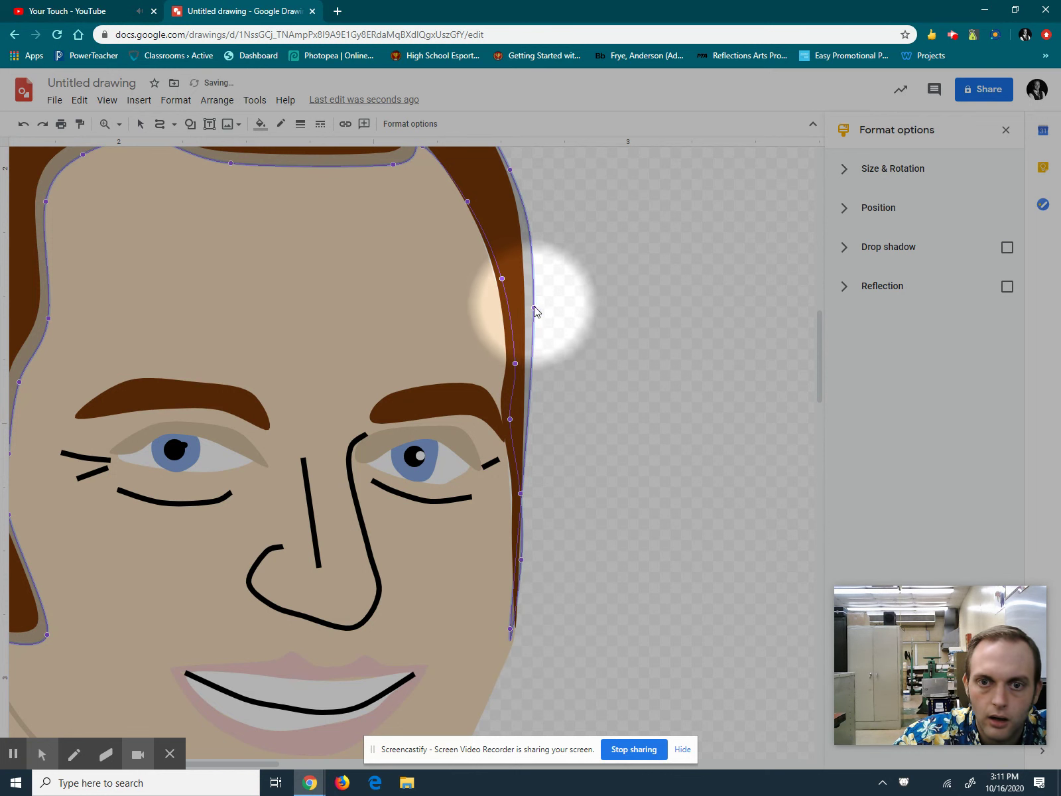
left_click_drag(534, 305, 520, 305)
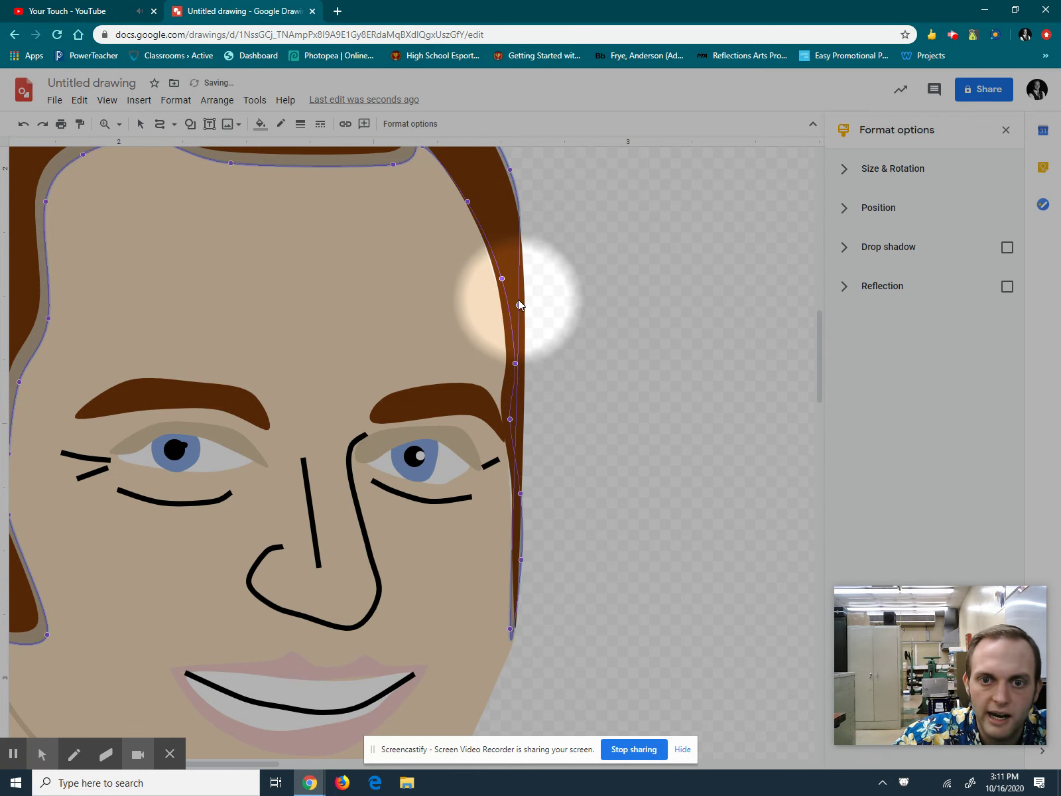
Move the hair shadow's upper-right outer point inward behind the brown hair and finish editing its points
scroll(519, 305, "up", 5)
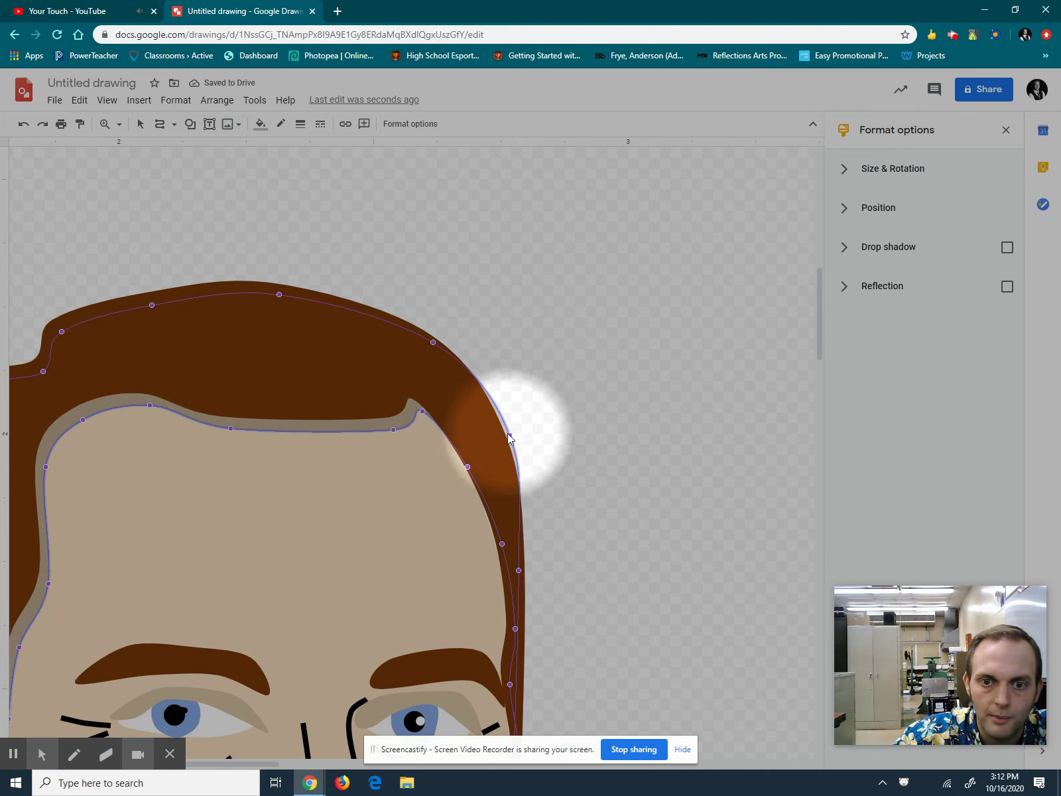
left_click_drag(509, 435, 495, 441)
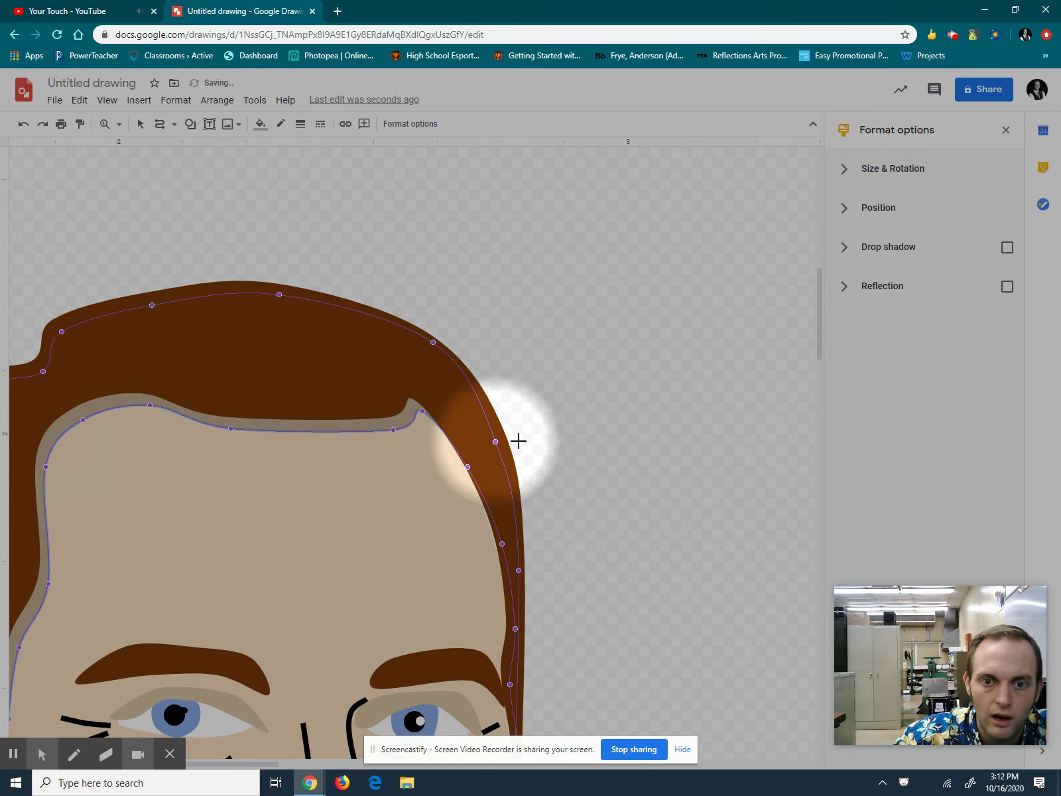
scroll(609, 472, "down", 5)
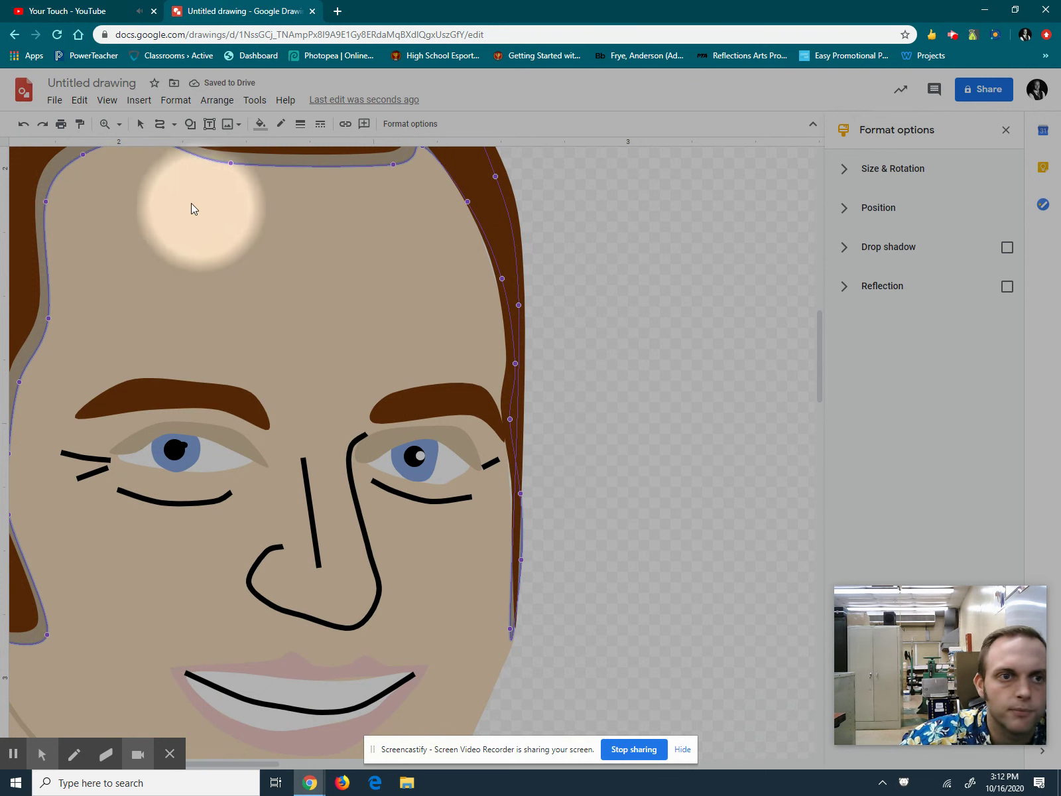
left_click(116, 126)
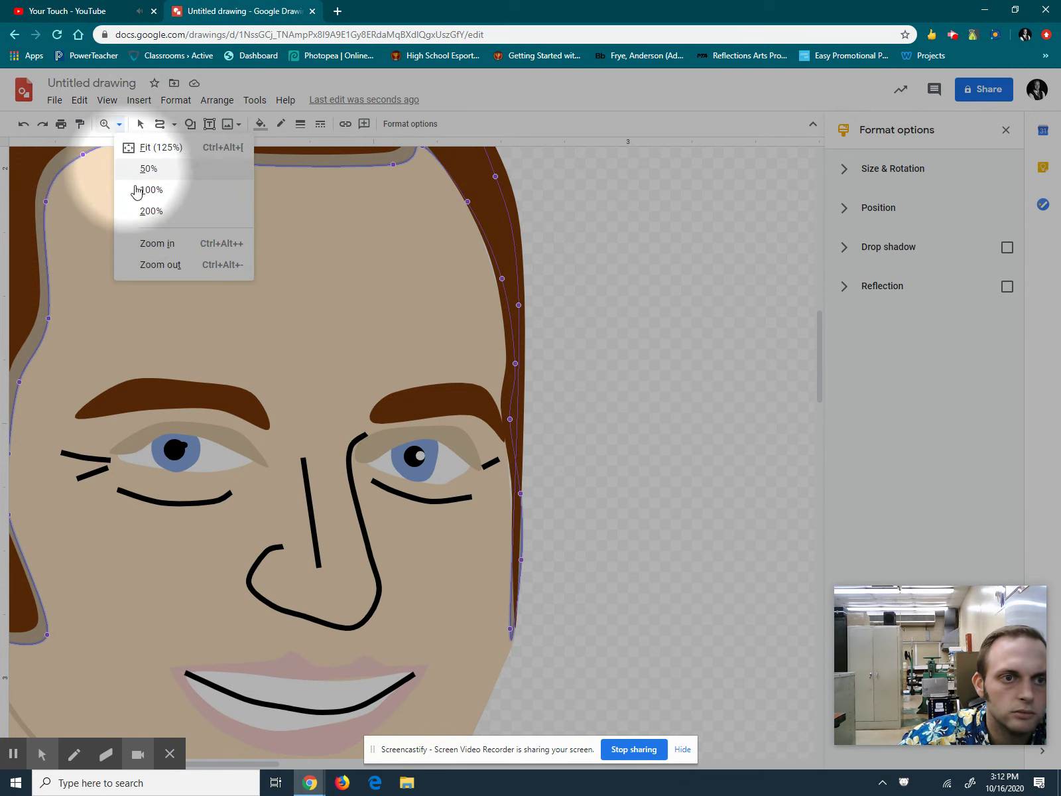
left_click(146, 207)
key("Escape")
Duplicate the jawline curve and position the copy directly over the original
left_click(202, 515)
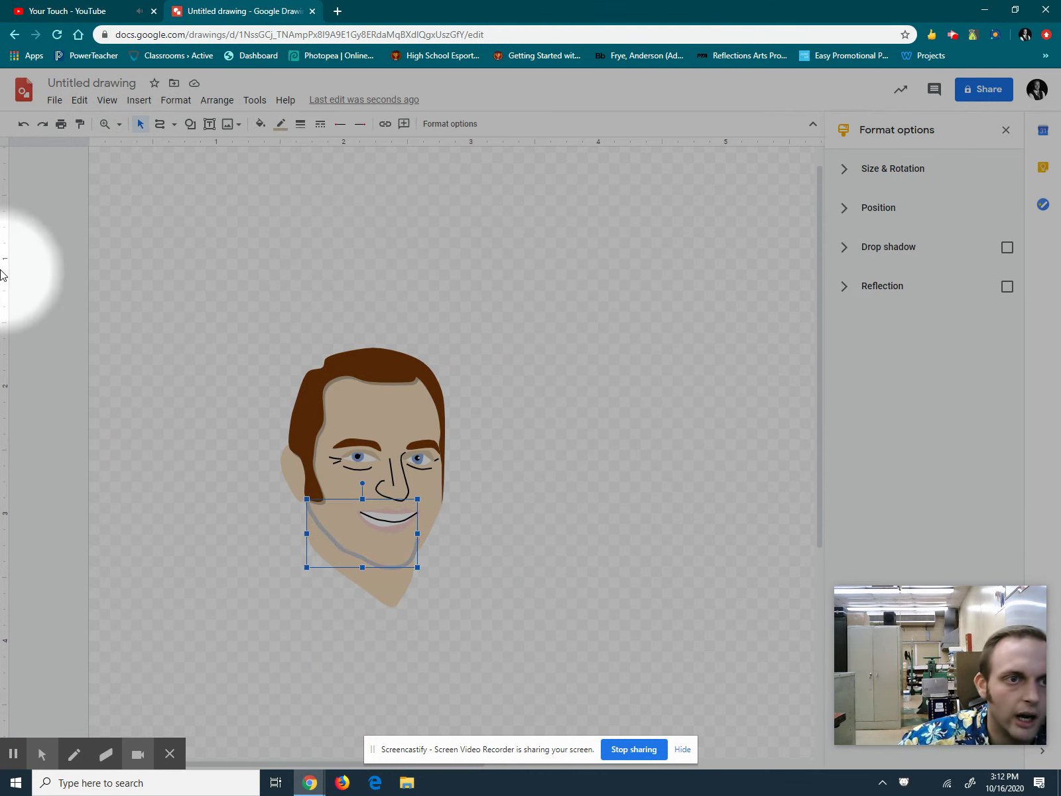
left_click(105, 124)
left_click(376, 555)
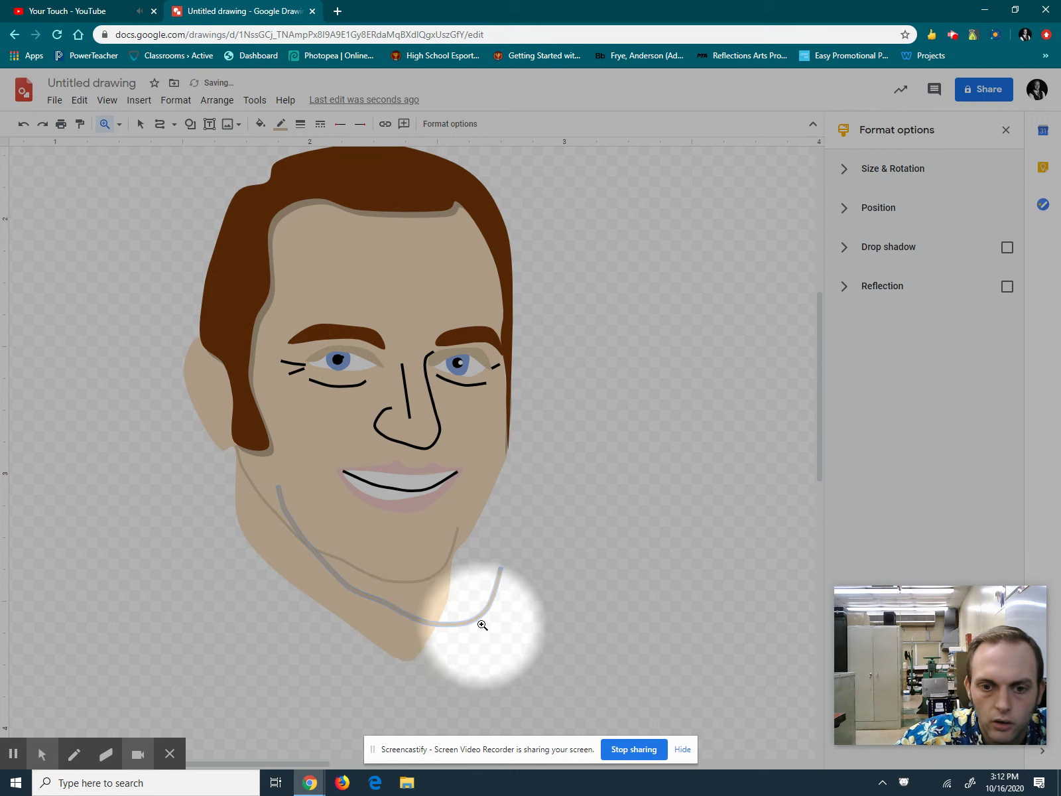
left_click(140, 124)
left_click(283, 508)
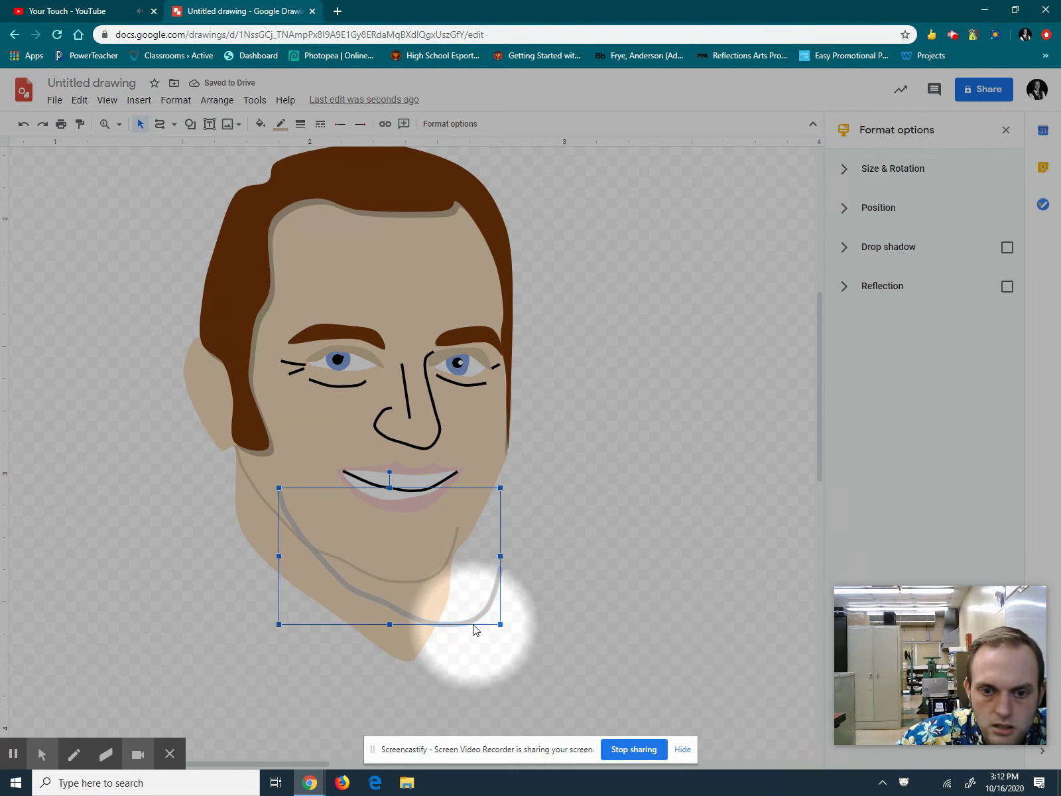
left_click_drag(473, 621, 430, 580)
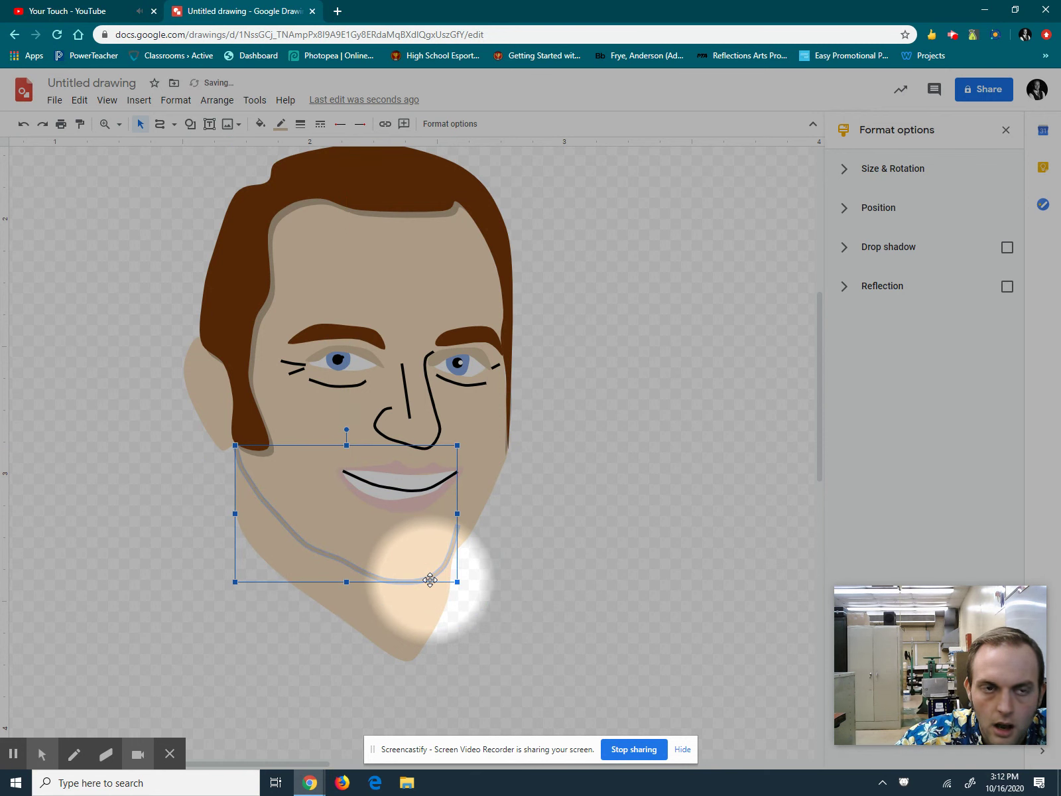
left_click(280, 125)
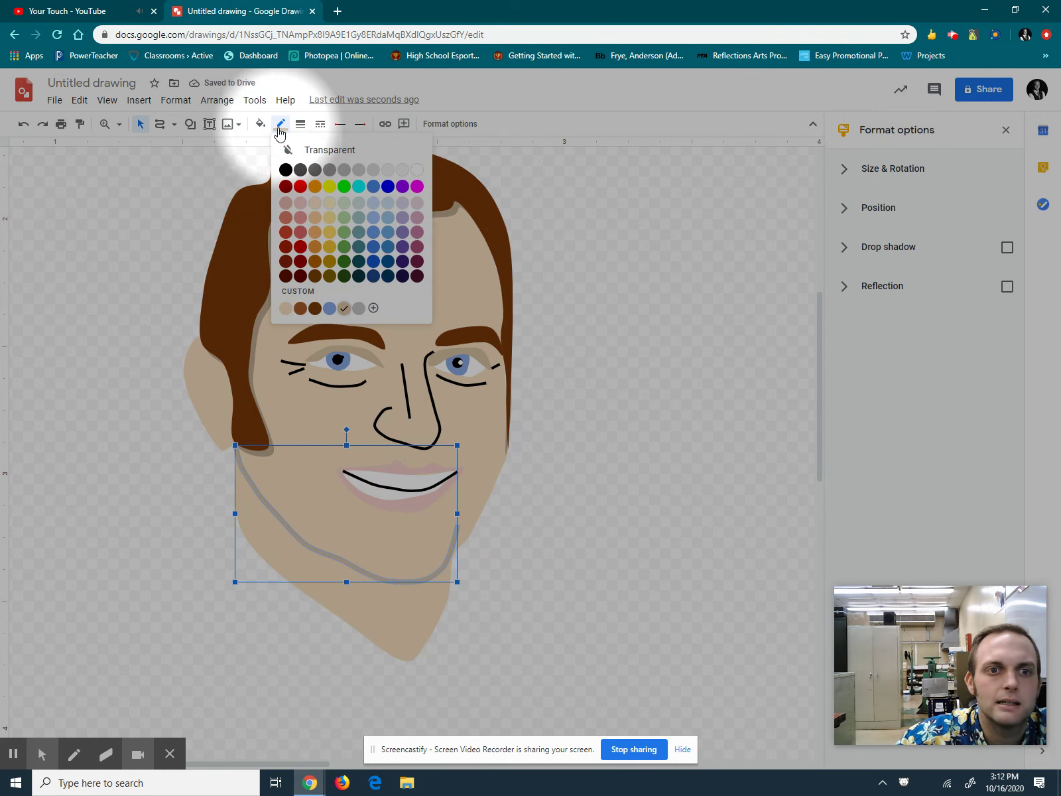
left_click(374, 307)
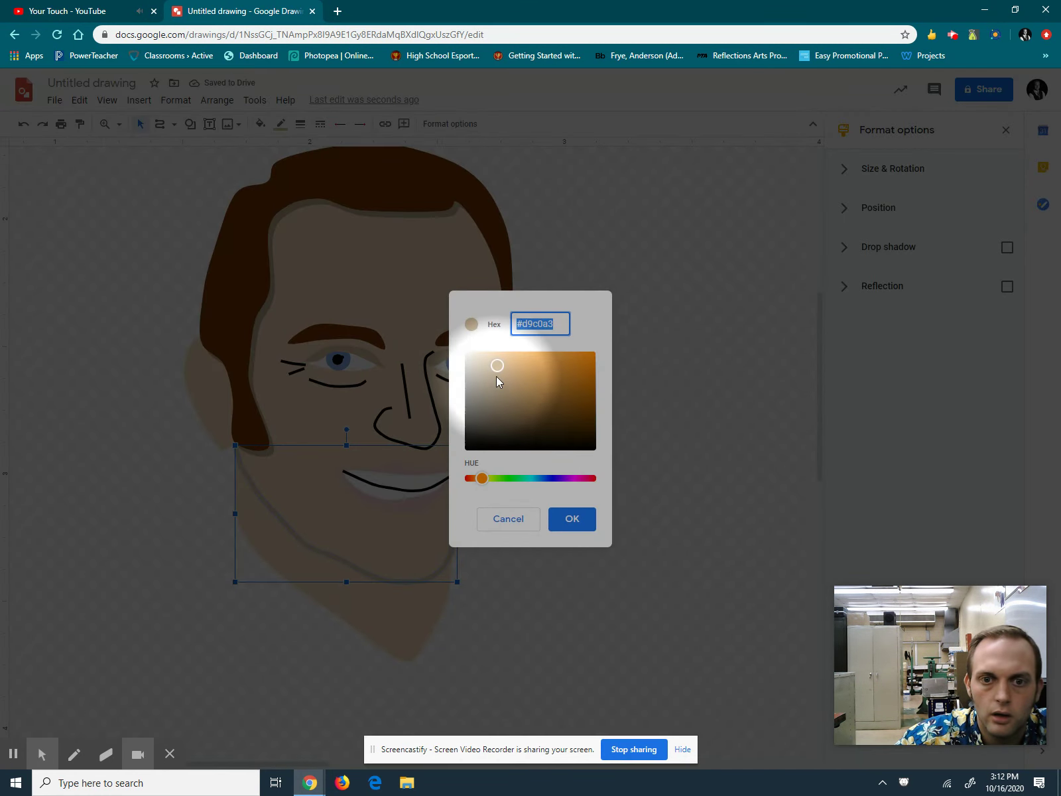
left_click_drag(498, 374, 457, 449)
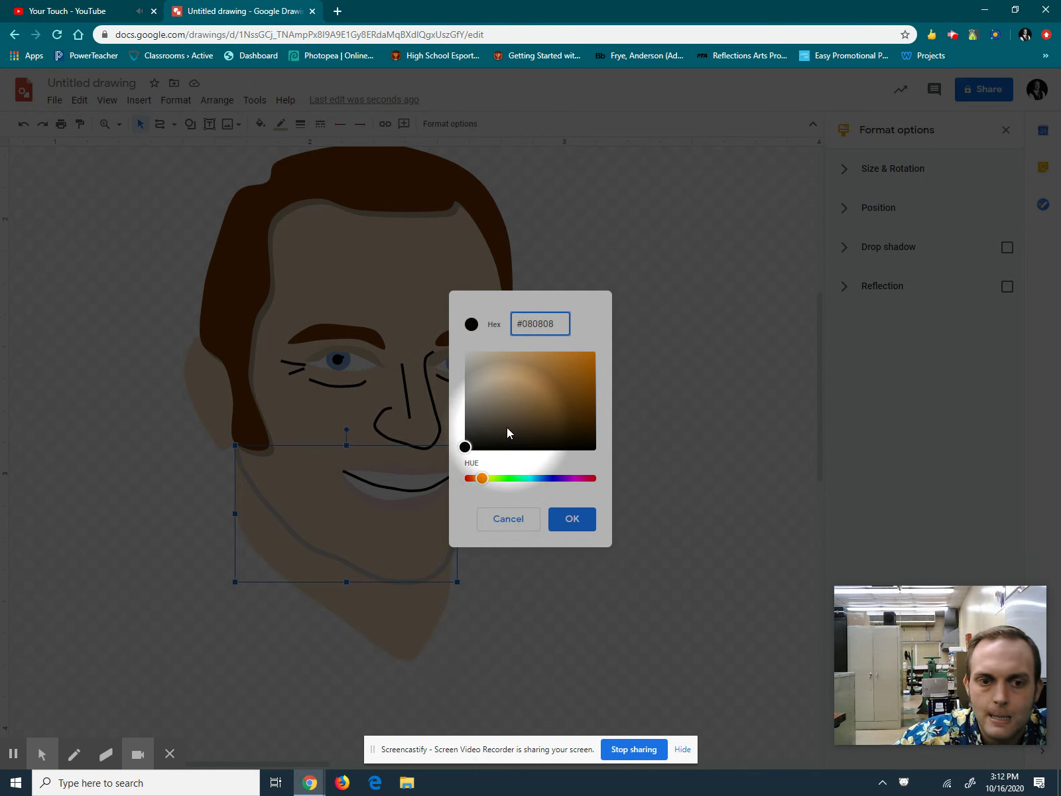
left_click(509, 518)
left_click(261, 124)
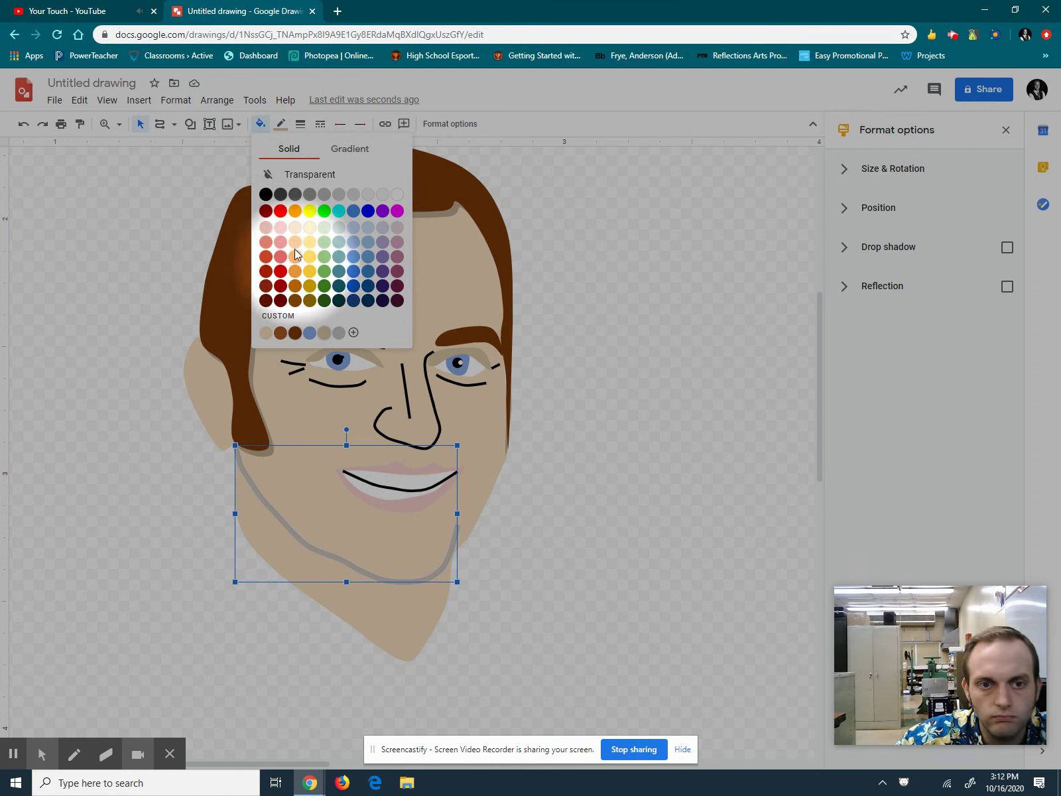
Set the jawline copy's line color to the darker custom tan #b8a38a
left_click(280, 124)
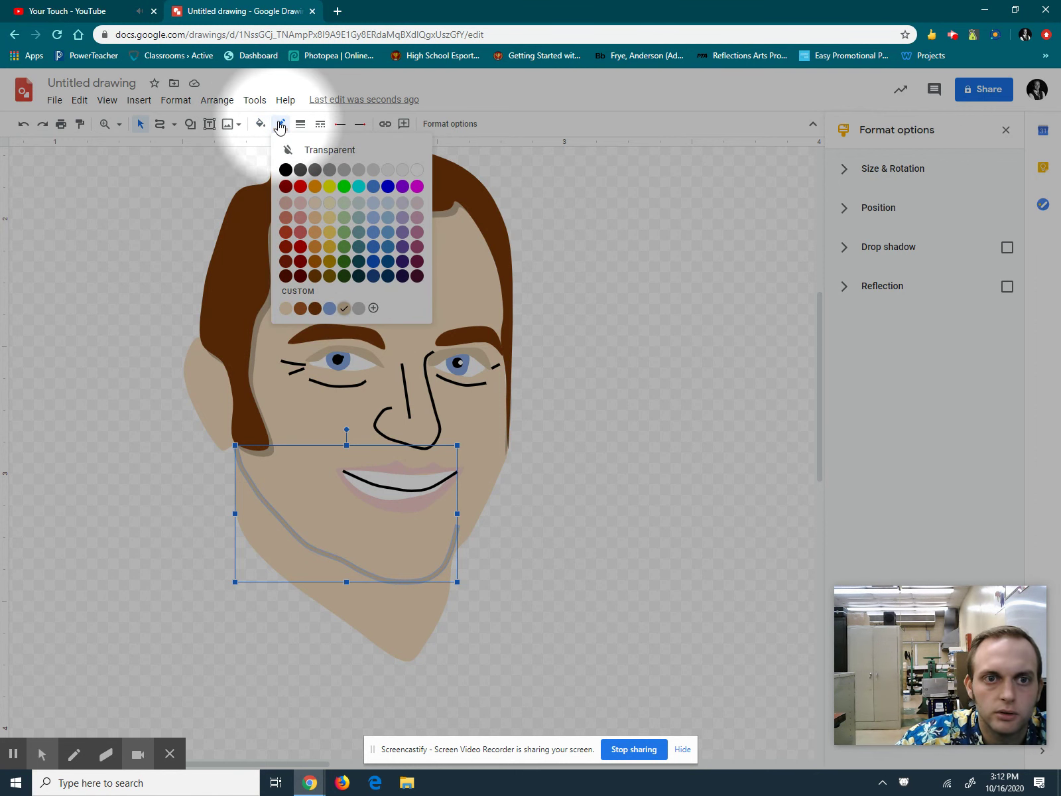
left_click(374, 308)
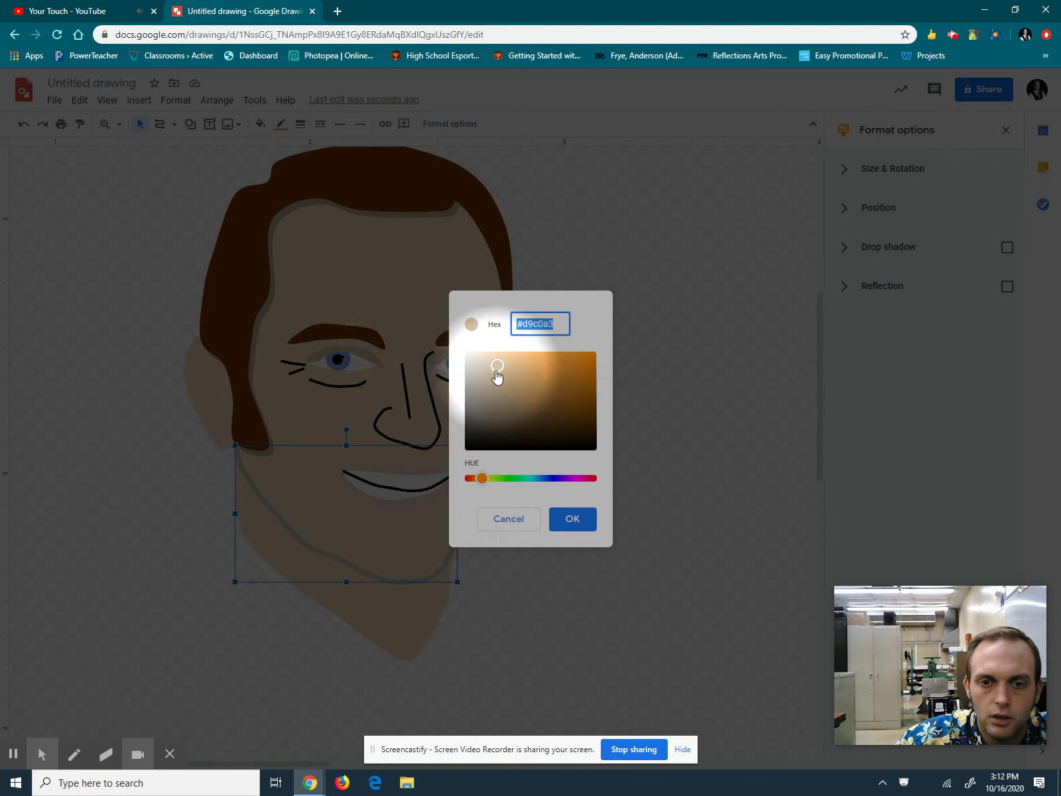
left_click(498, 377)
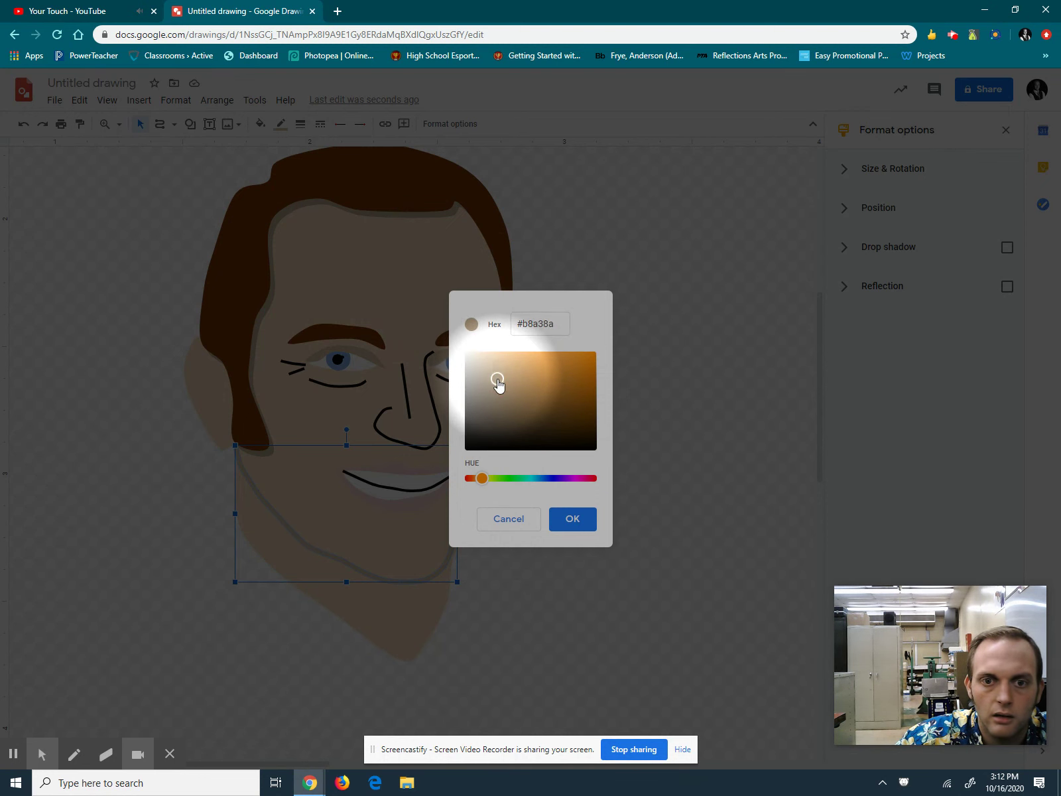
left_click(570, 521)
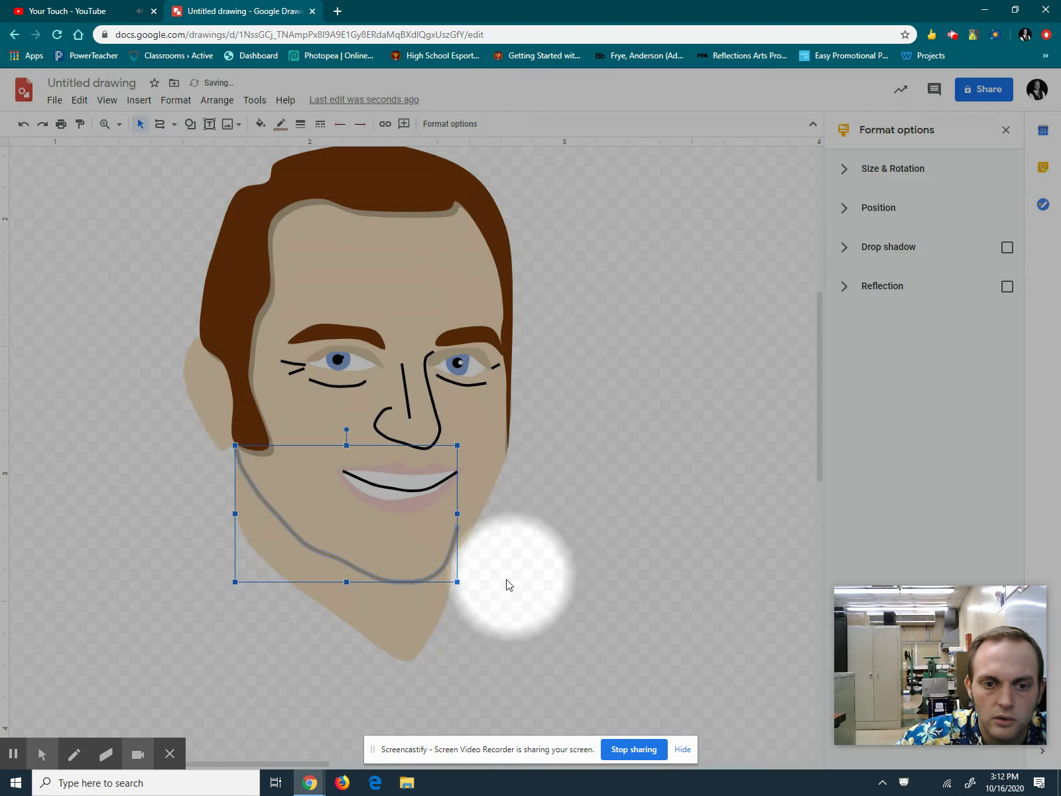
Offset the darker jawline copy so it sits just below the original jawline
key("Down")
key("Down")
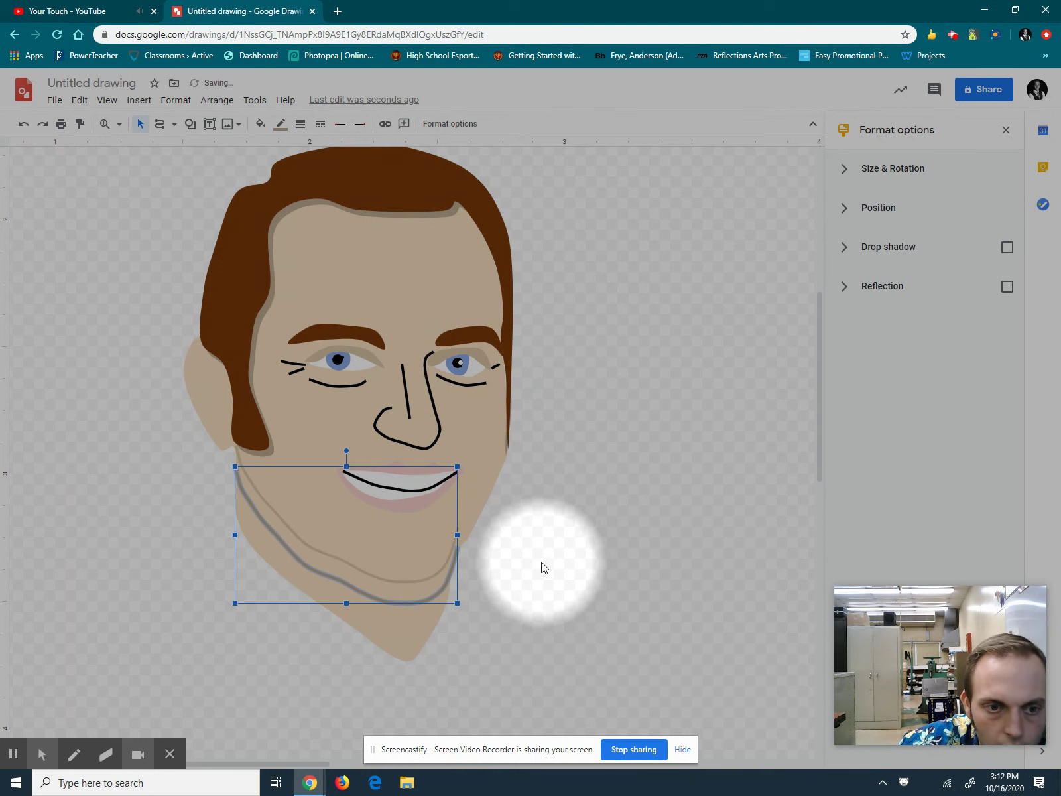
left_click(104, 124)
left_click(403, 530)
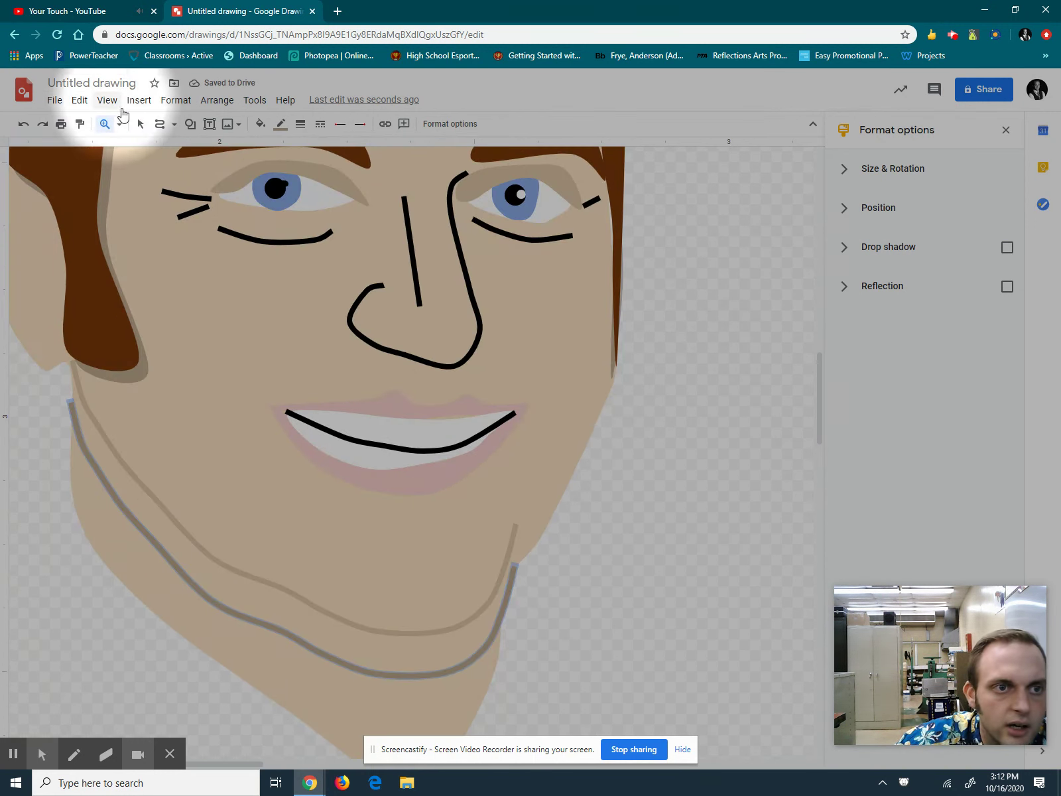
left_click(139, 124)
left_click(279, 597)
left_click_drag(294, 636, 294, 600)
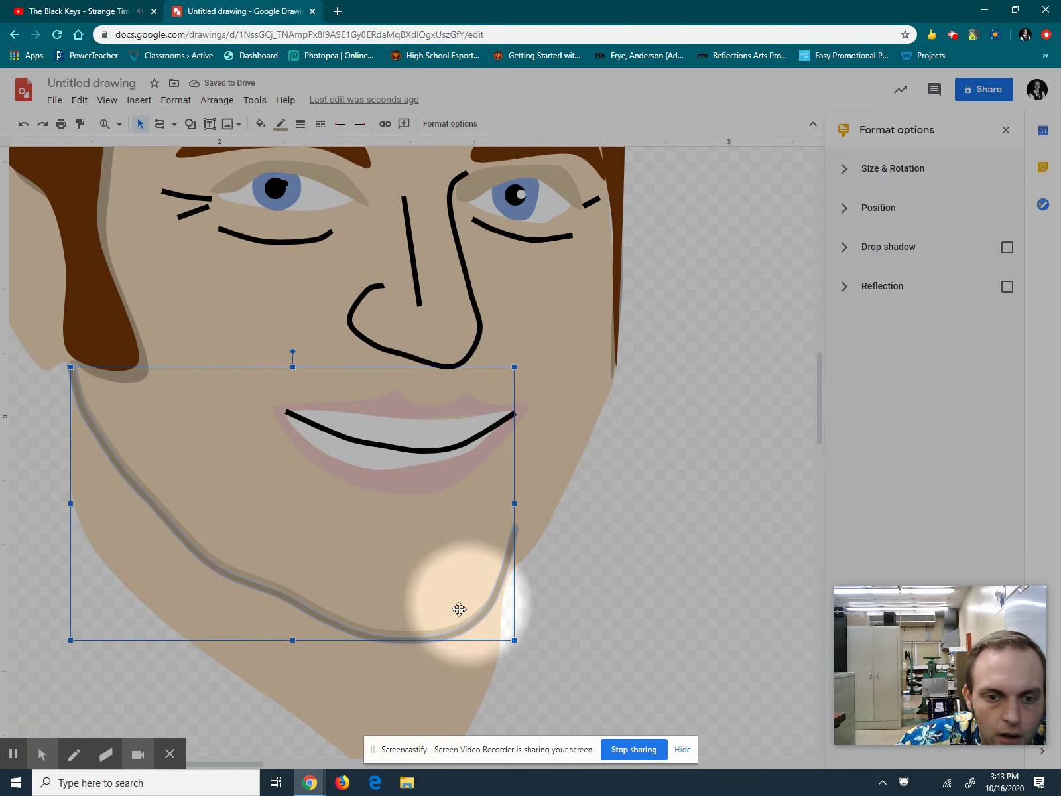
Bring the original lighter jawline in front of the darker copy and deselect it
left_click_drag(410, 632, 411, 631)
right_click(412, 631)
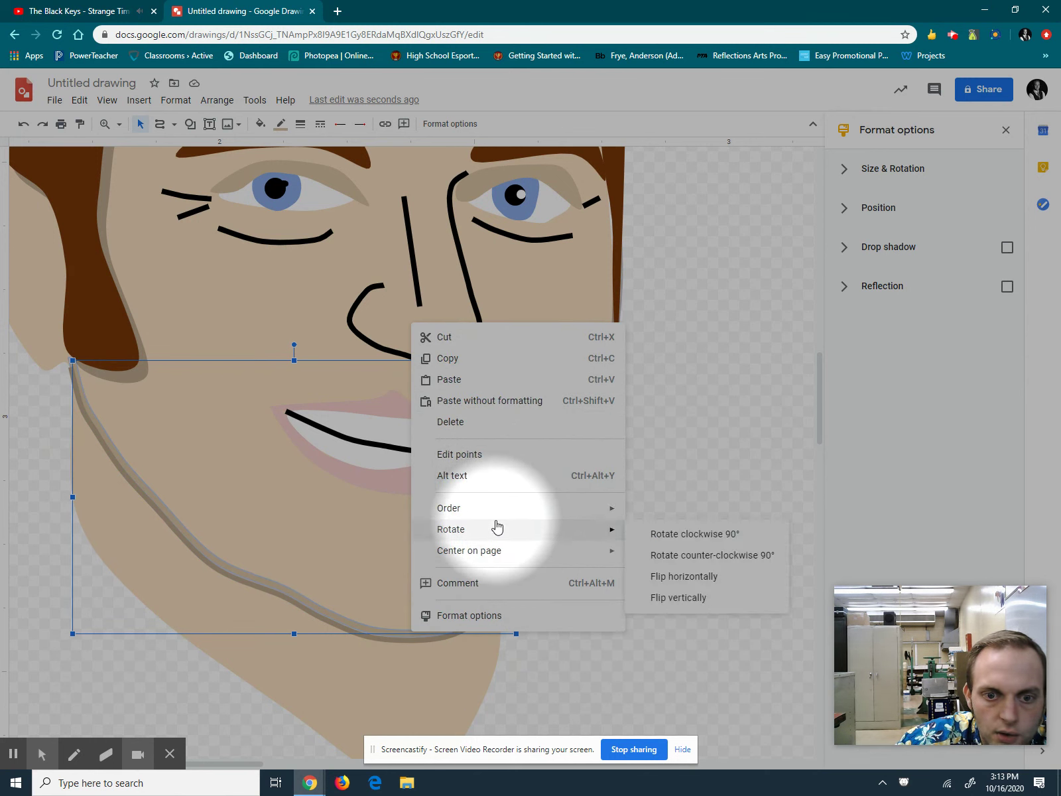
mouse_move(514, 512)
left_click(668, 510)
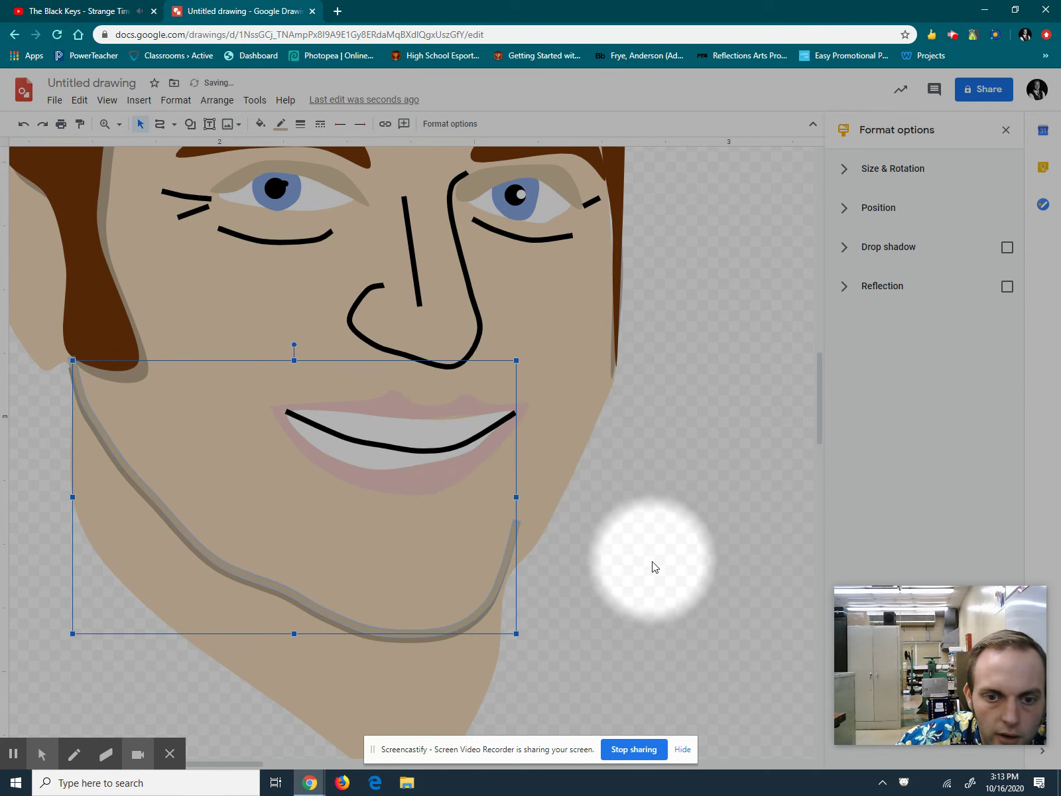
left_click(654, 568)
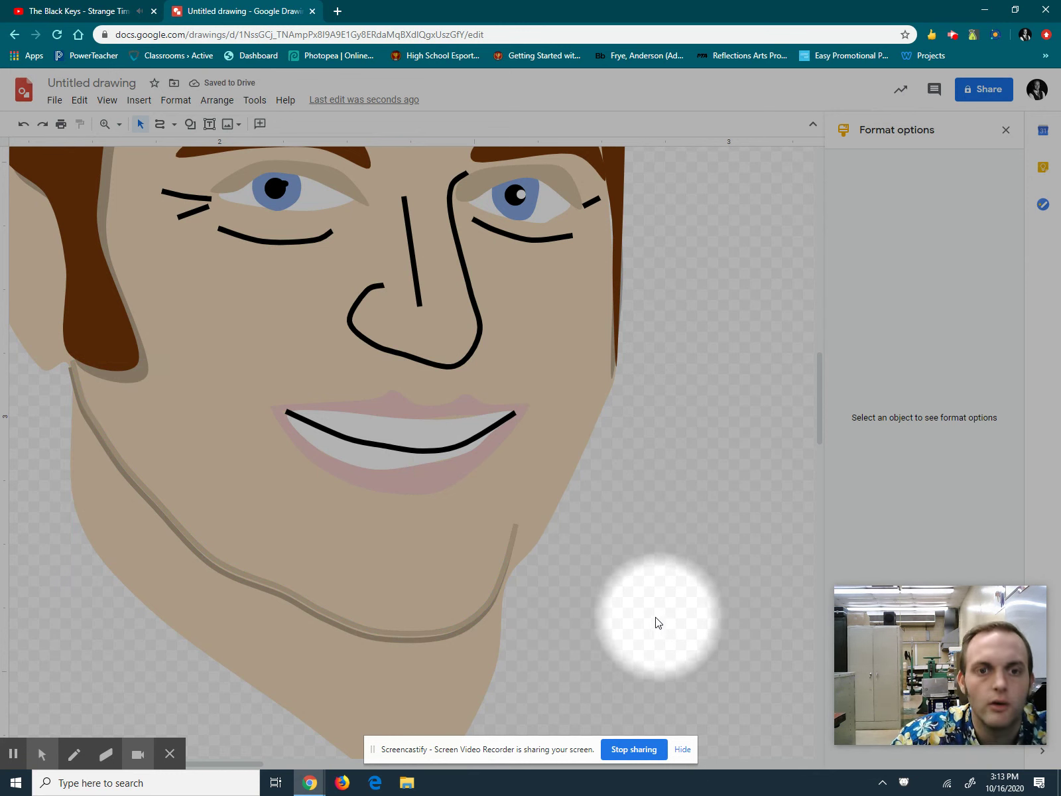
Review the whole portrait at 50% and 200% zoom, and close the format options
scroll(653, 617, "up", 2)
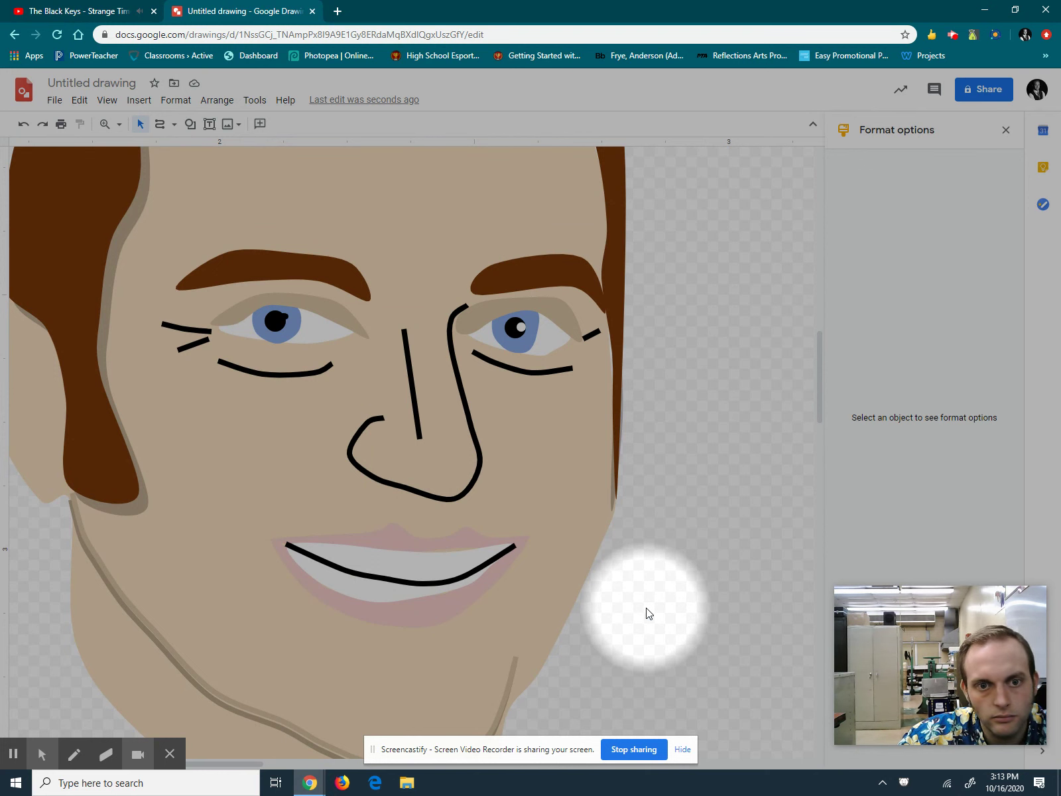
left_click(121, 125)
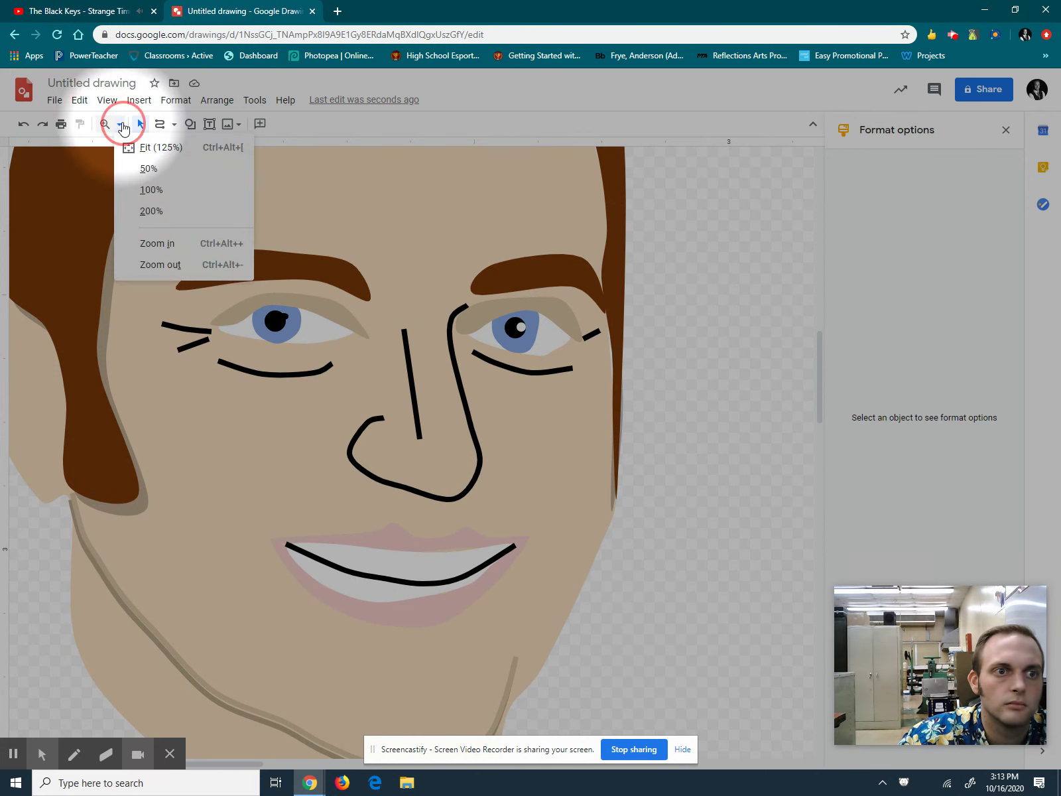
left_click(148, 168)
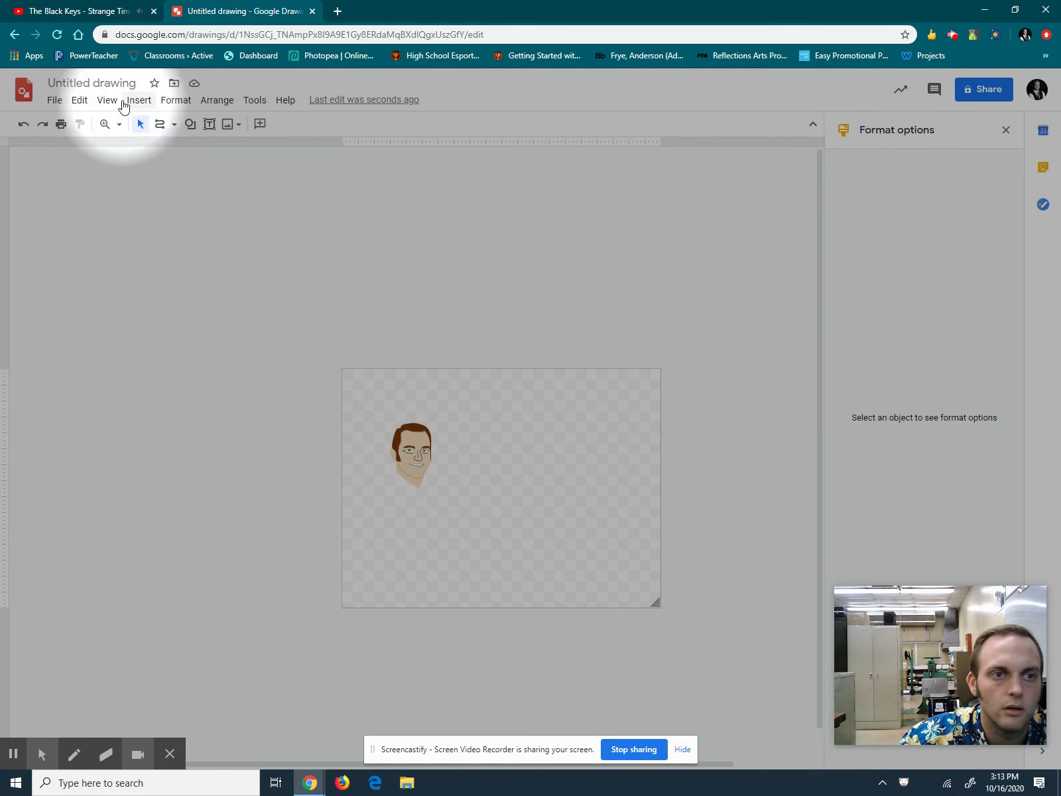
left_click(120, 126)
left_click(152, 211)
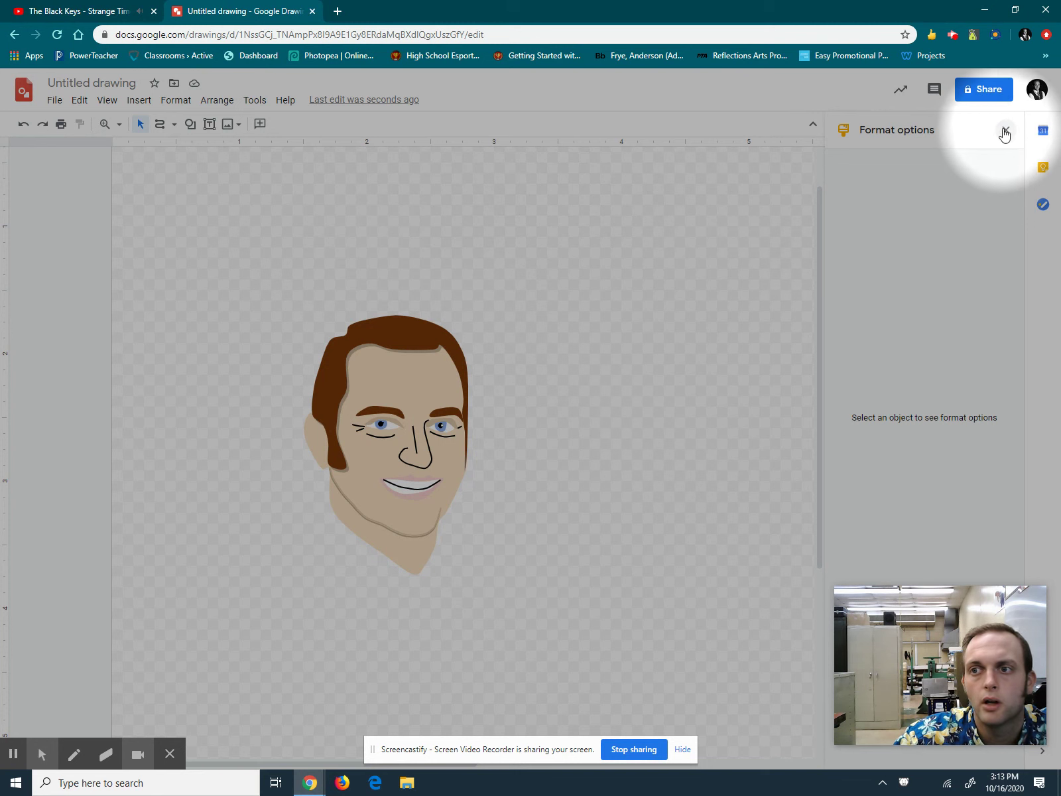
left_click(1005, 133)
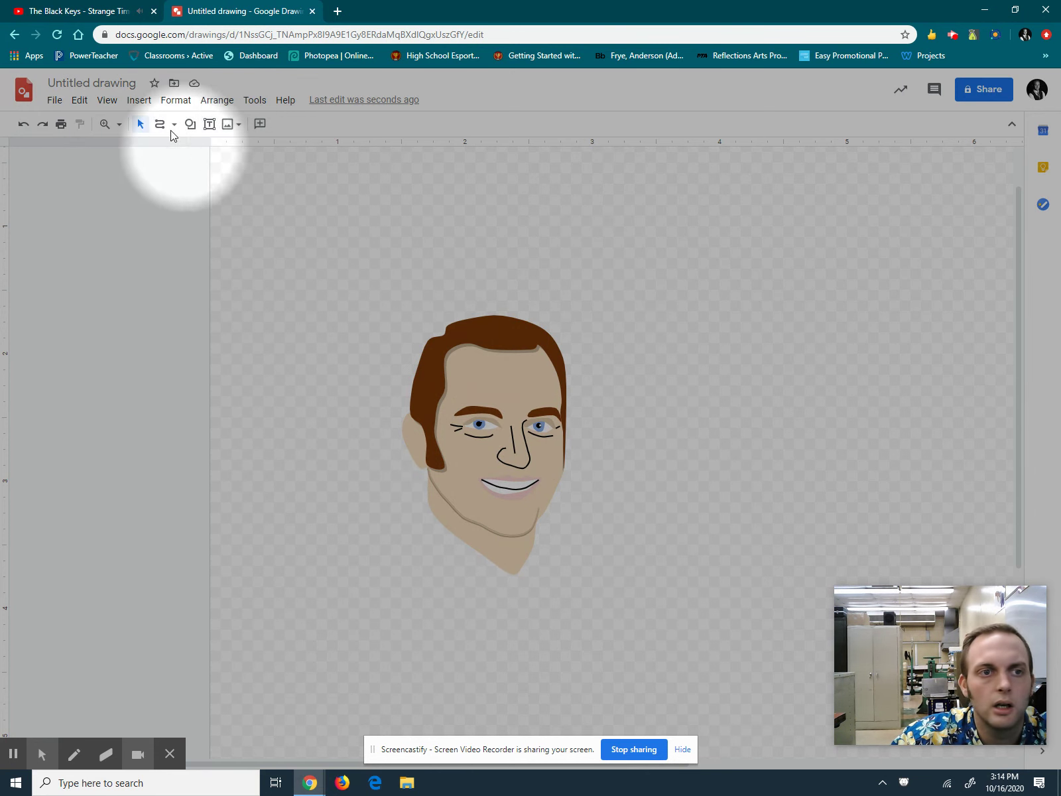
Insert the recent Google Drive image pairing the photo with a finished cartoon head, and examine the example's facial lines and shadows
left_click(147, 100)
mouse_move(246, 125)
left_click(309, 179)
left_click(908, 289)
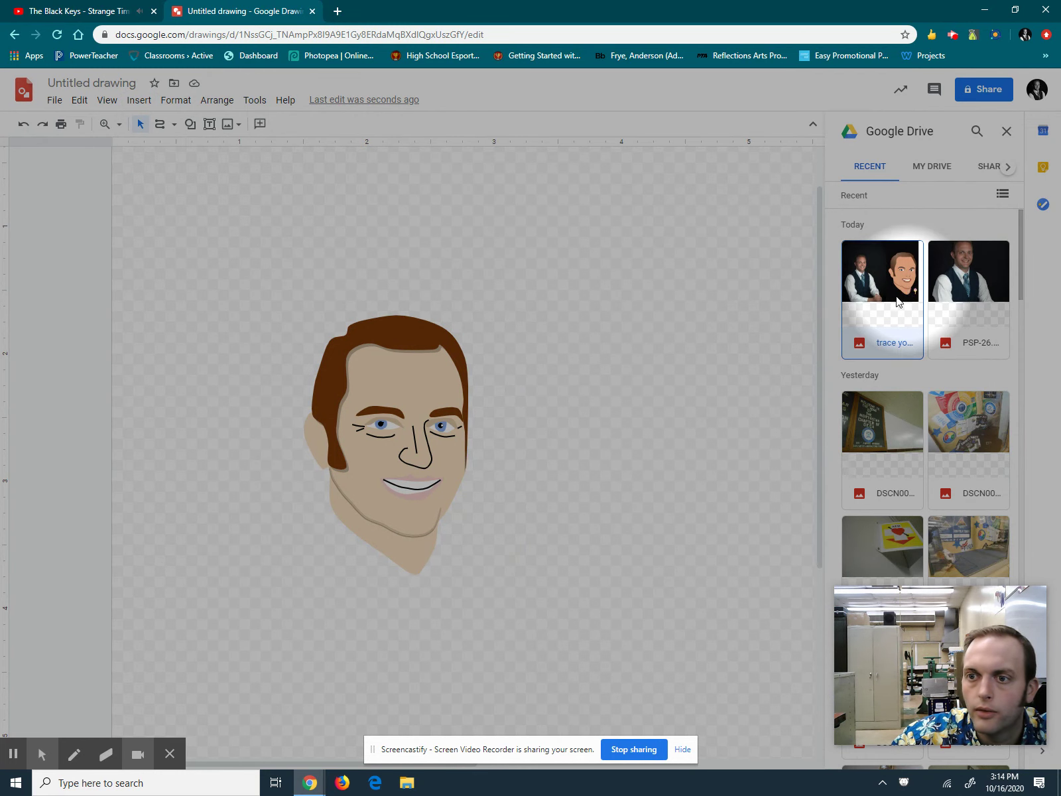
left_click(1002, 766)
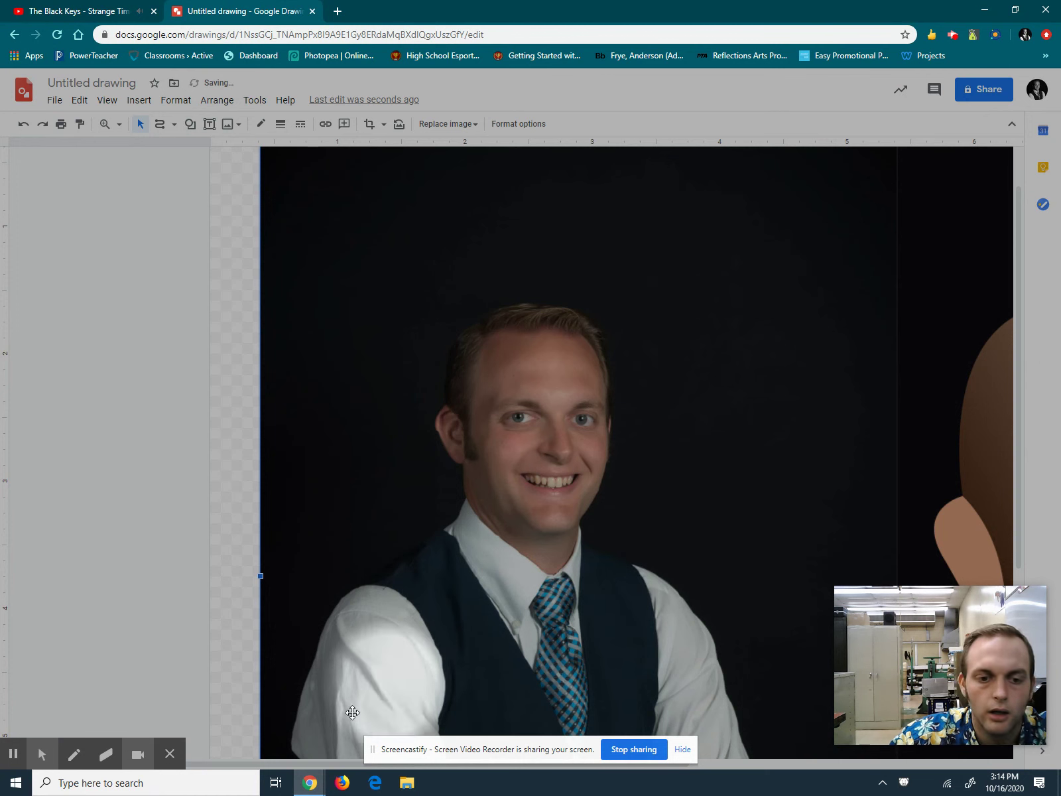
left_click_drag(308, 764, 643, 770)
scroll(734, 601, "down", 3)
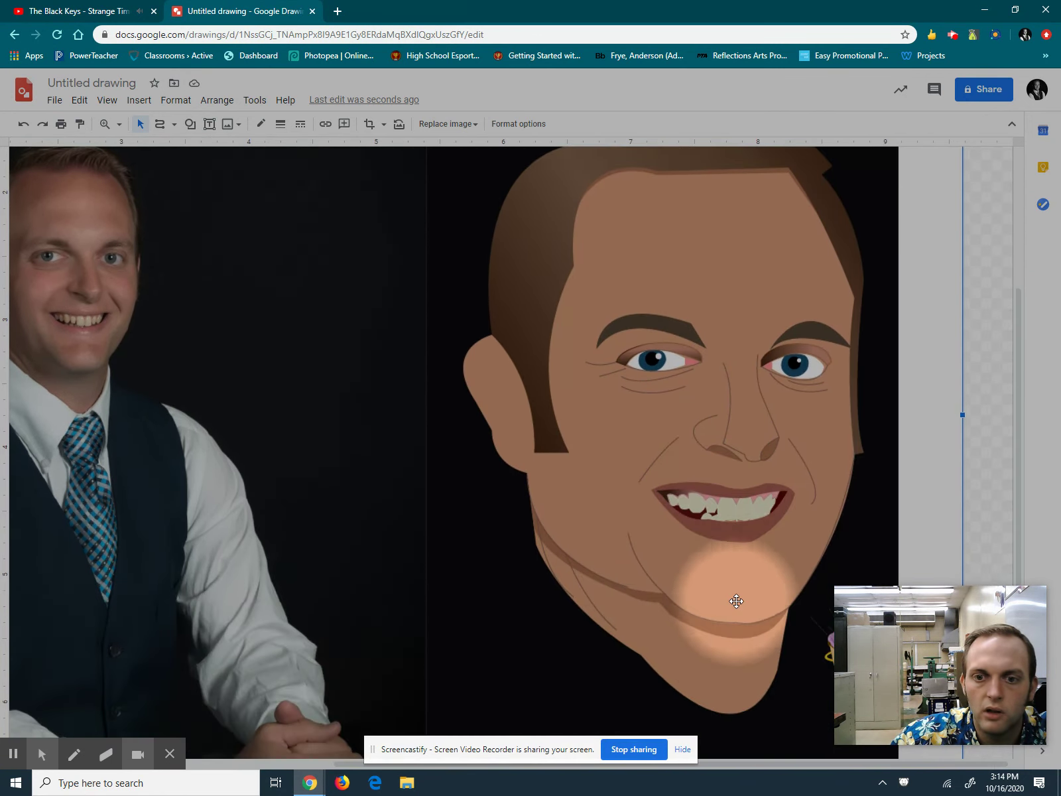
scroll(771, 543, "up", 2)
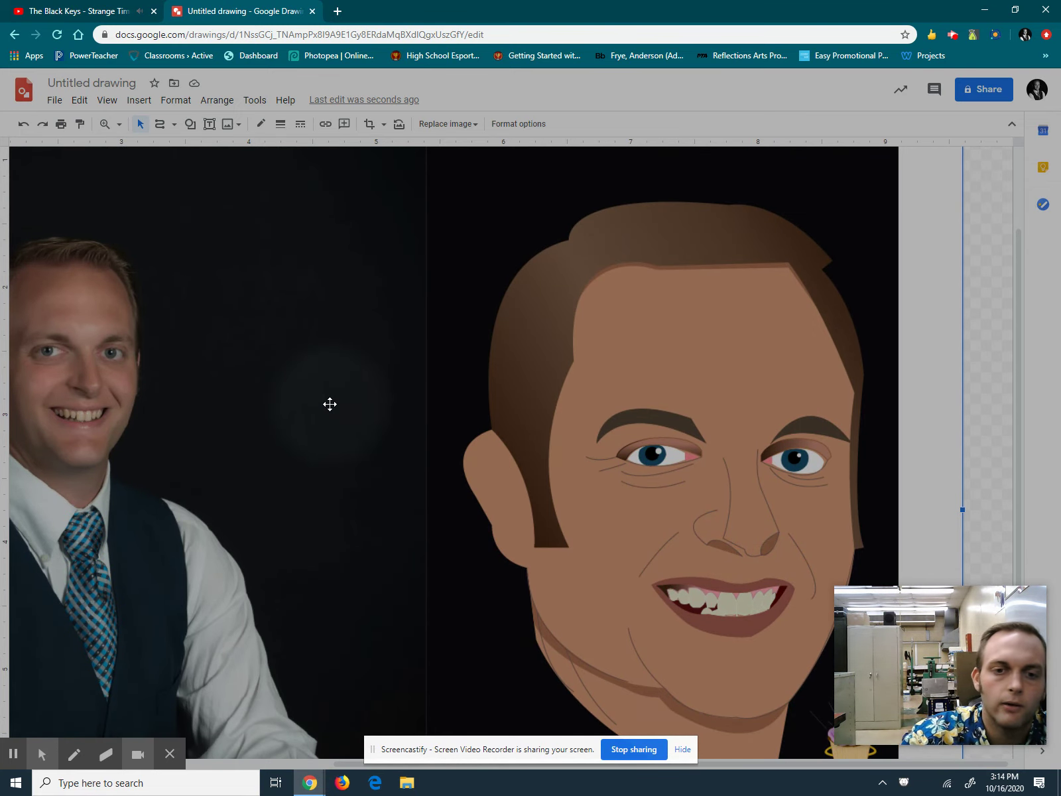
Delete the inserted example image and bring the cartoon portrait back into view
key("Delete")
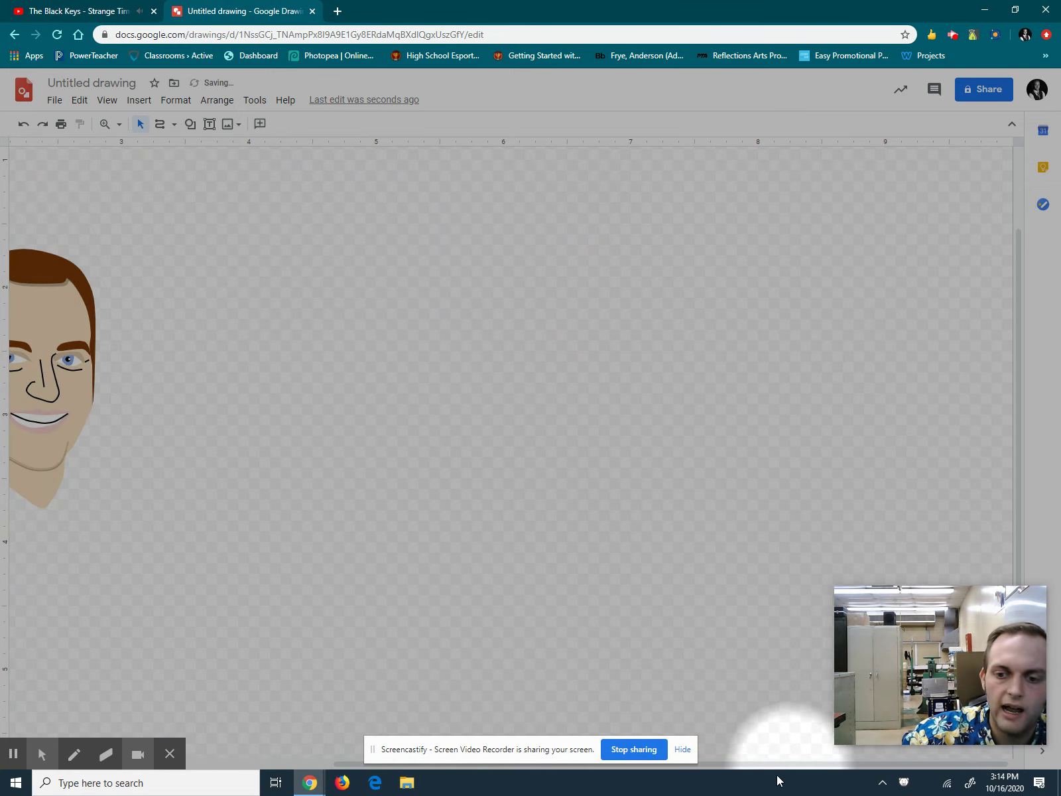
left_click_drag(775, 764, 536, 756)
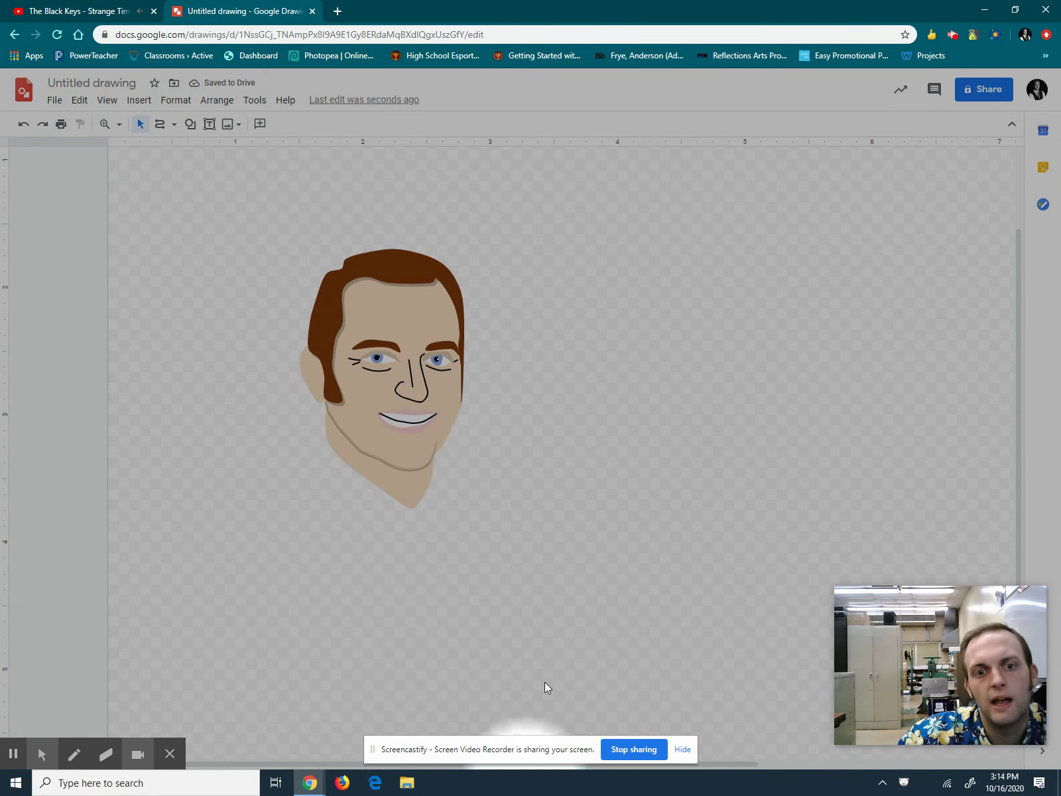
scroll(398, 530, "up", 2)
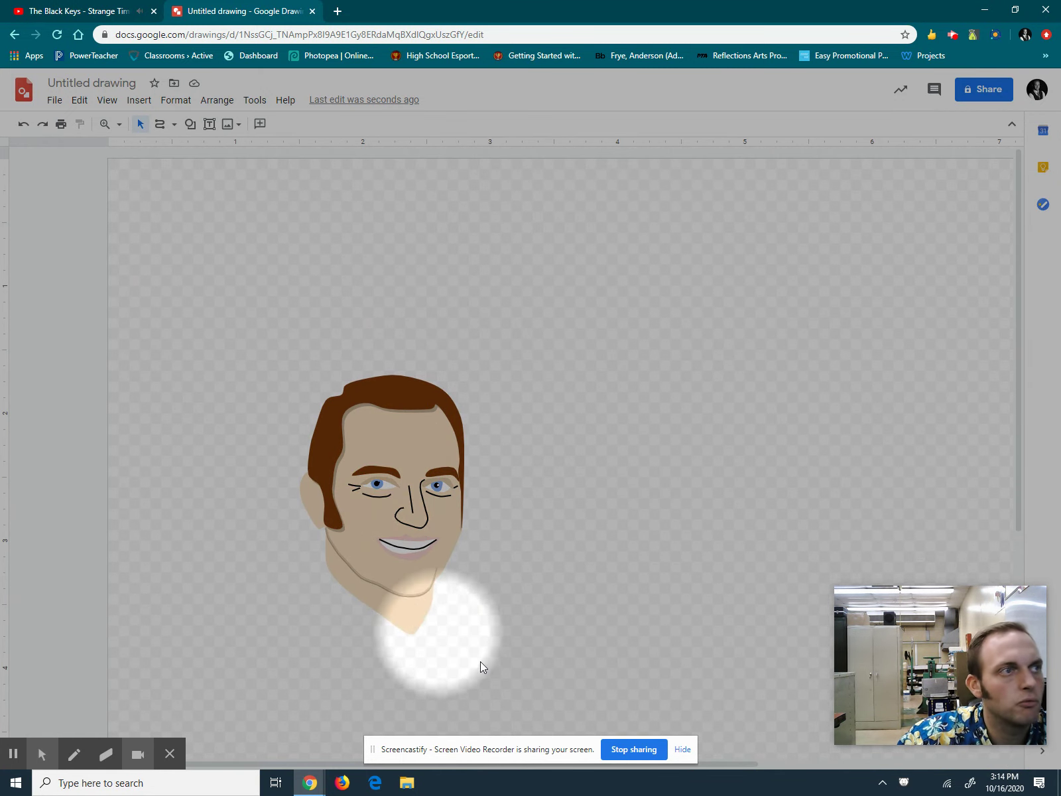